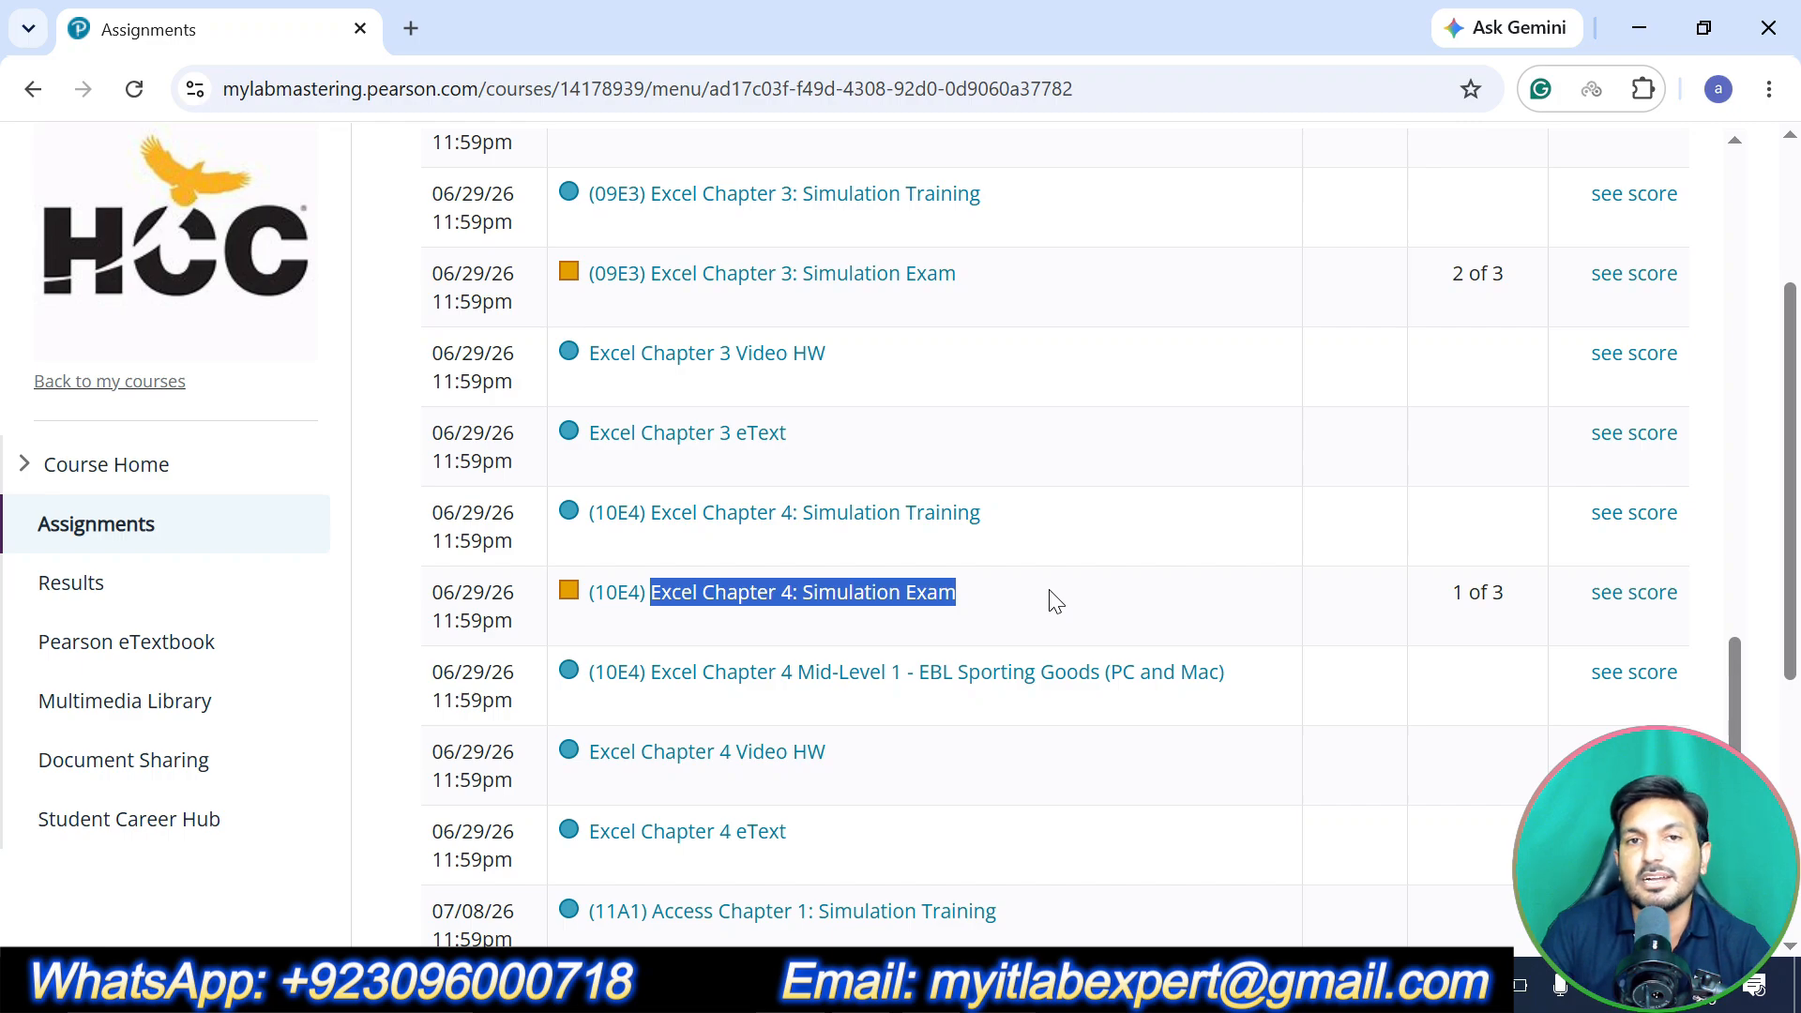
Start the (10E4) Excel Chapter 4: Simulation Exam from the assignments list and launch its simulation in a maximized window
{"action": "left_click", "coordinate": [859, 607]}
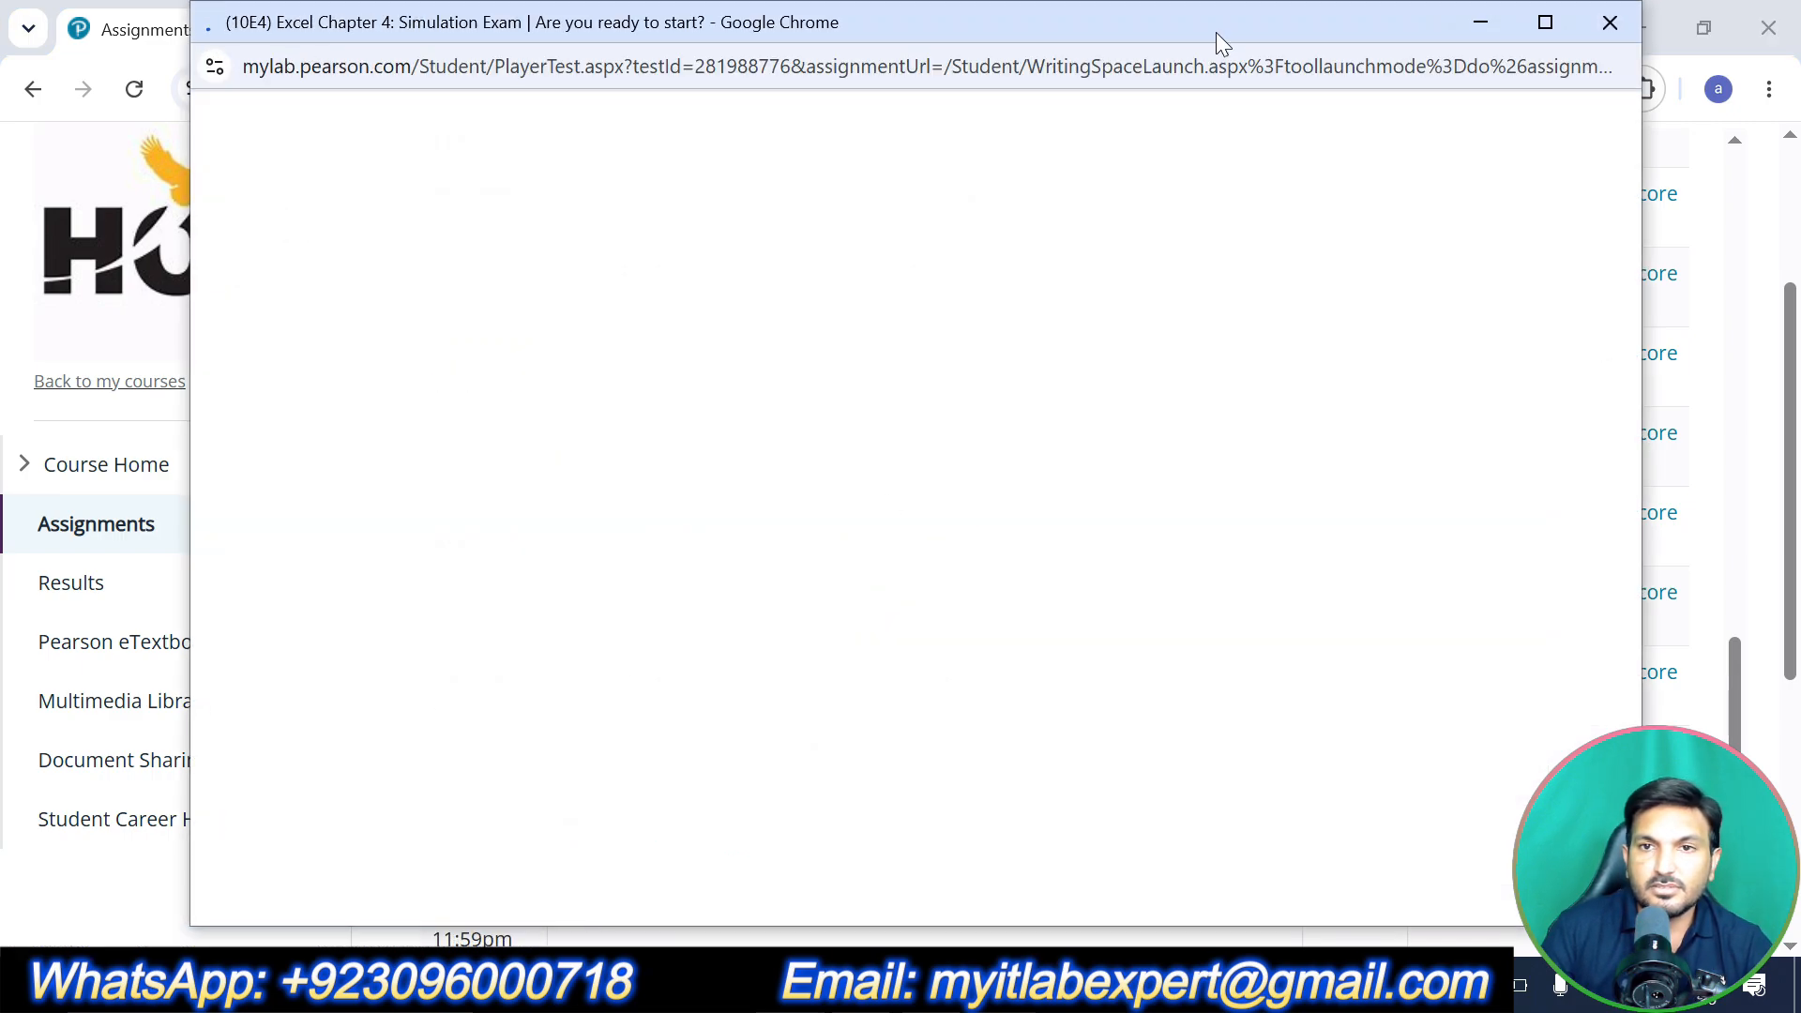
{"action": "left_click", "coordinate": [1546, 22]}
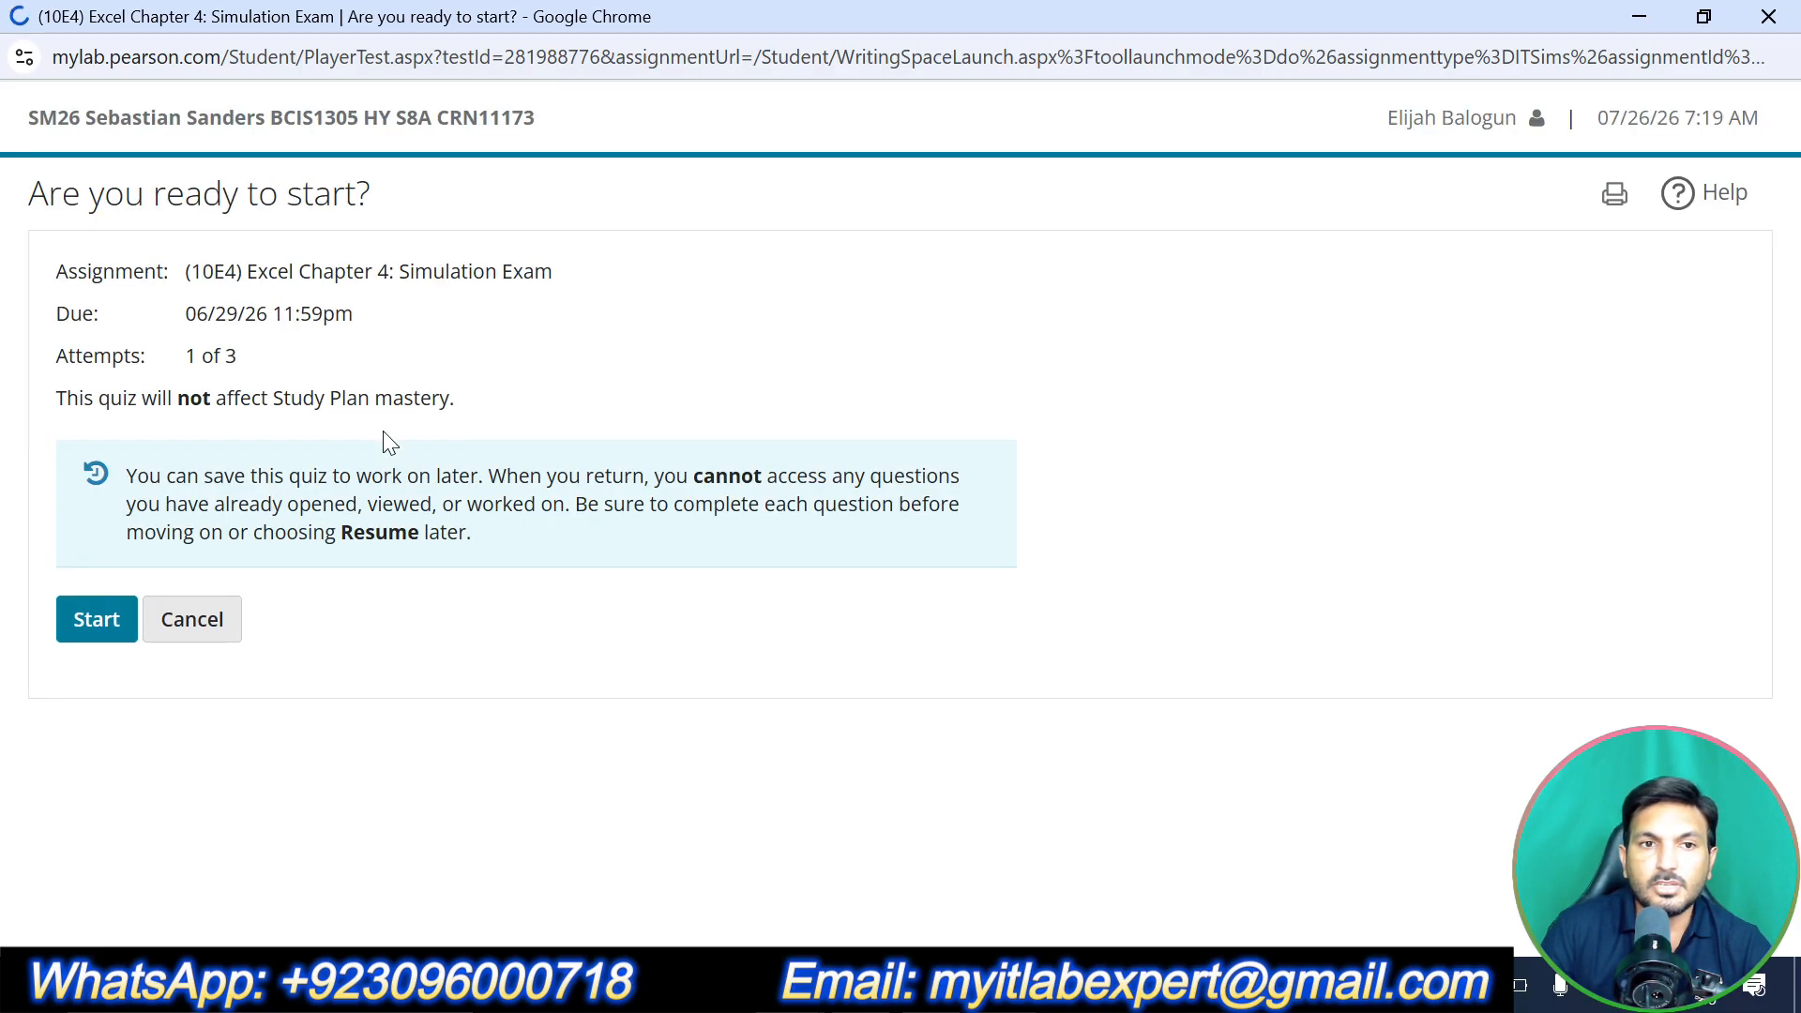
{"action": "left_click", "coordinate": [77, 623]}
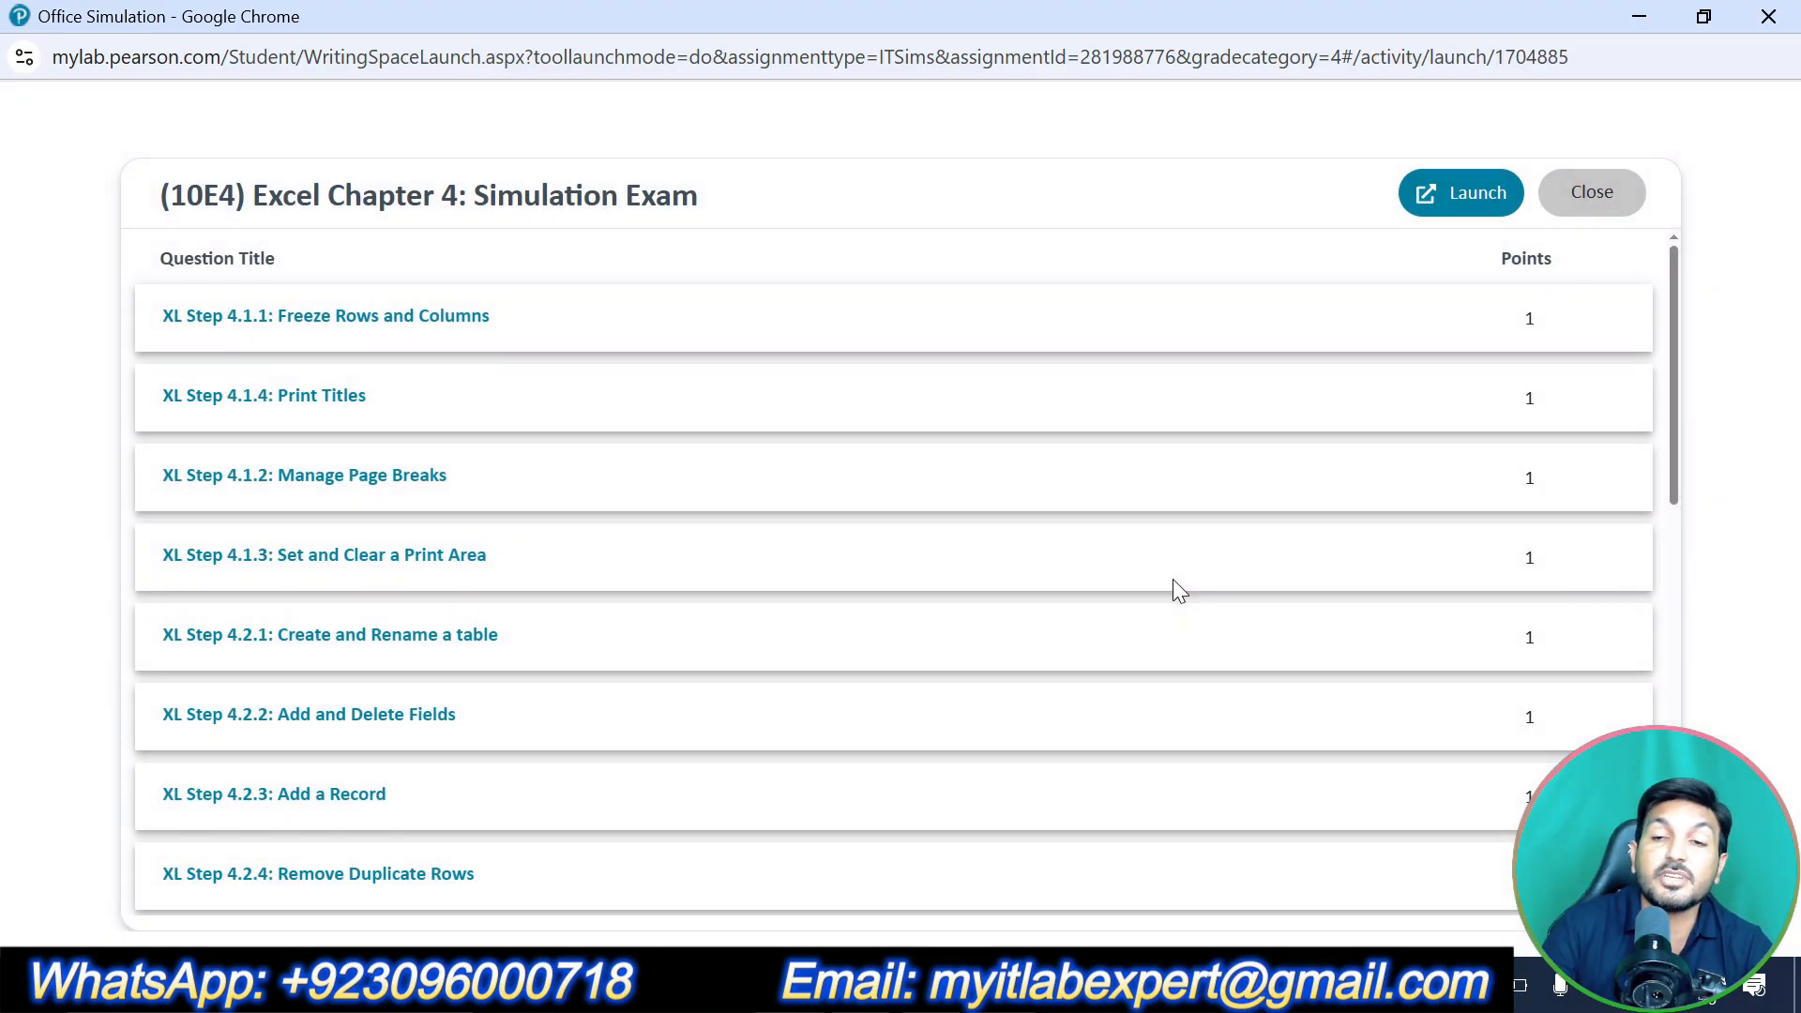
{"action": "left_click", "coordinate": [1448, 192]}
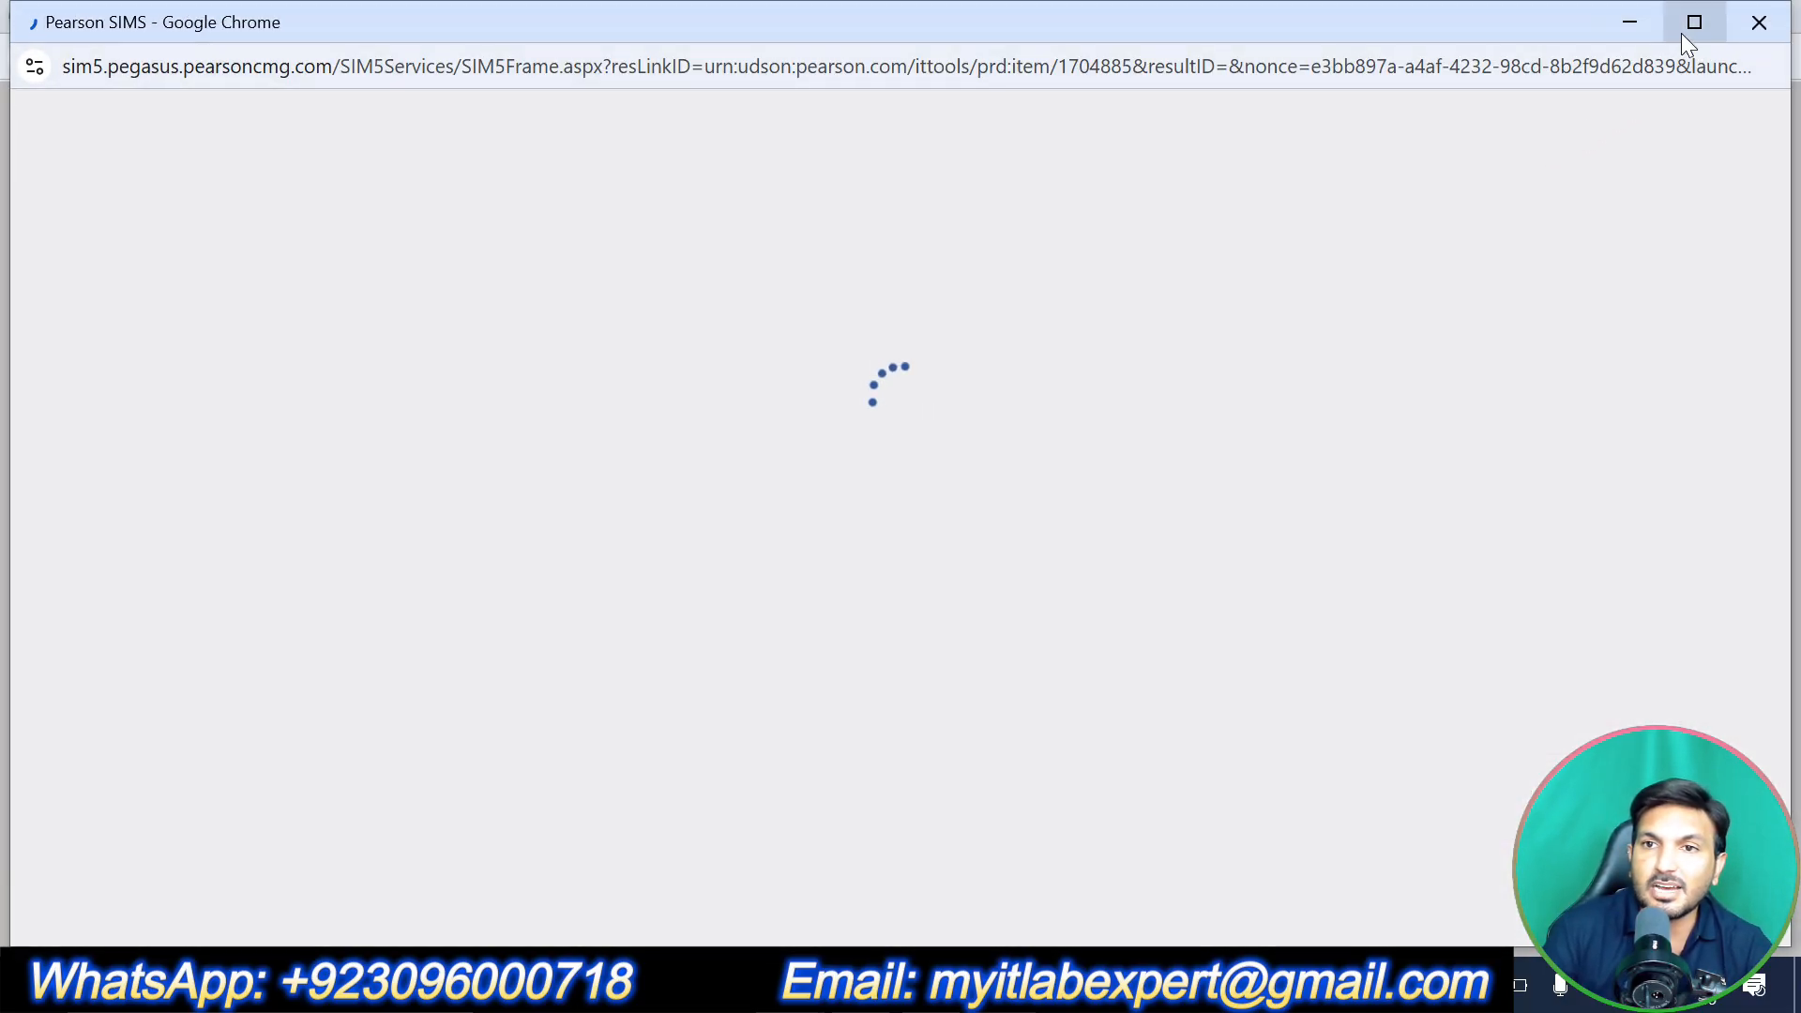
{"action": "left_click", "coordinate": [1684, 28]}
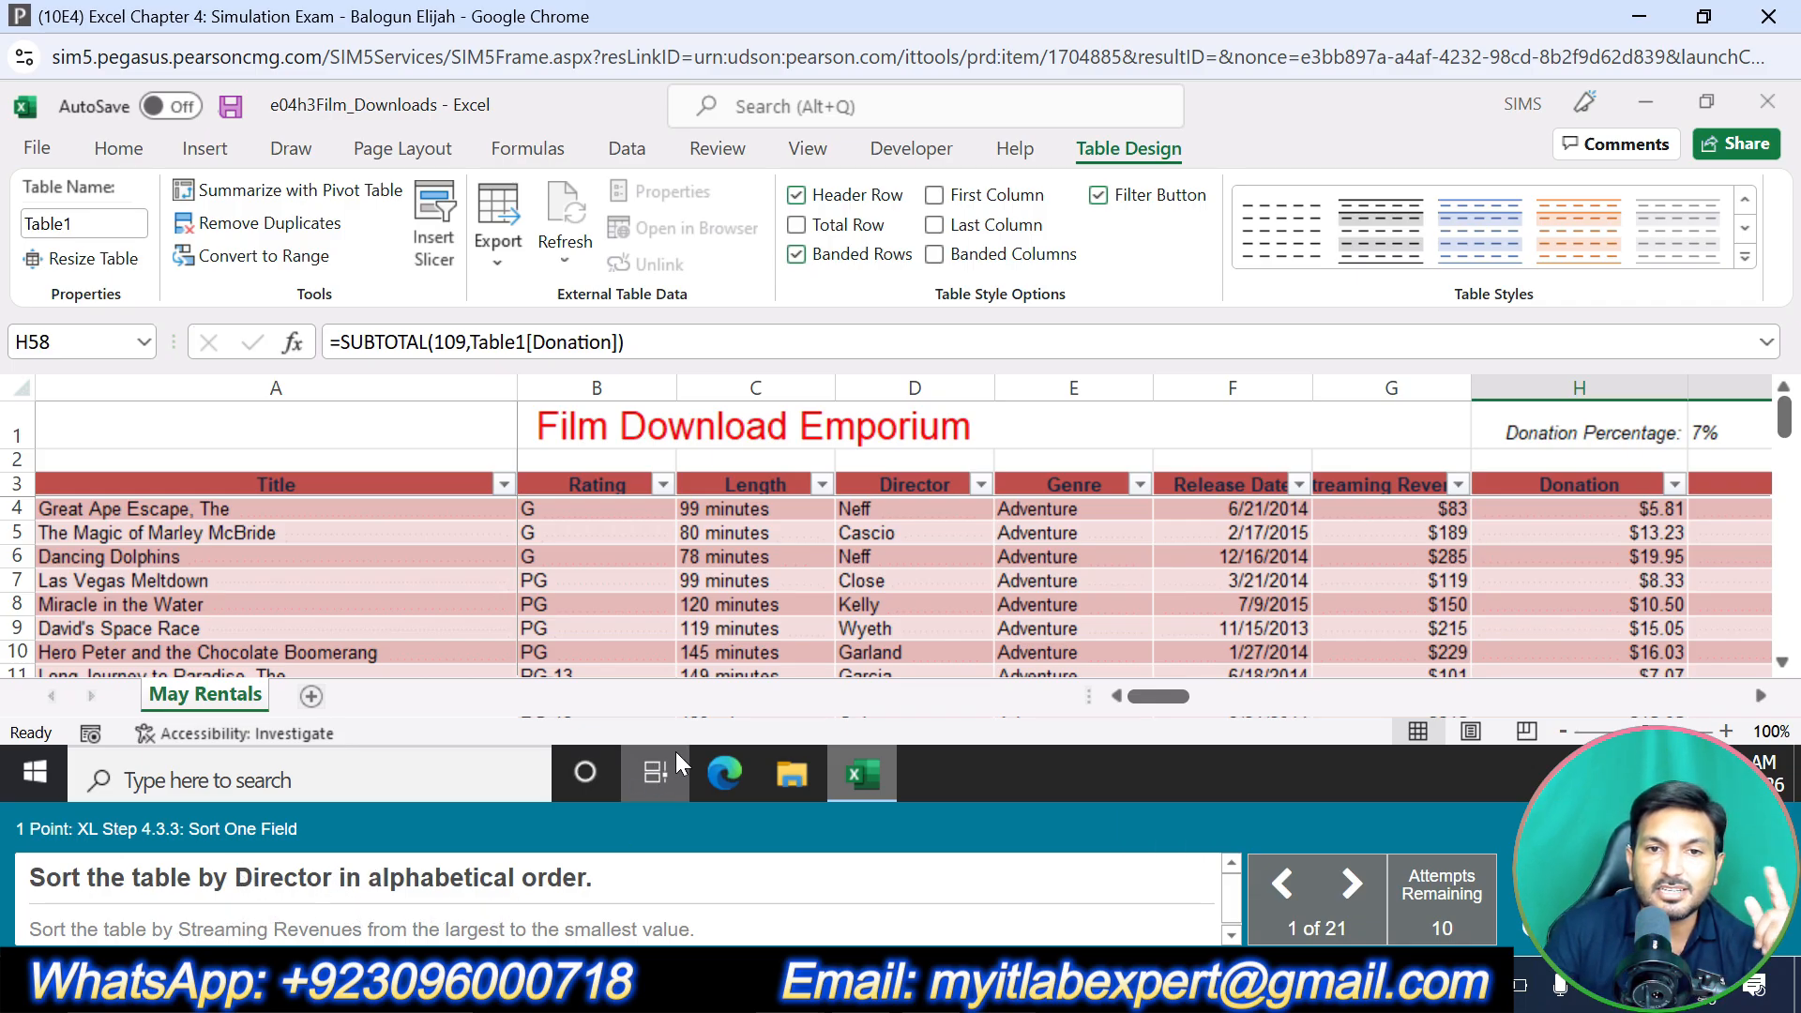
Sort the film table by Director from A to Z, and re-sort it by Streaming Revenues from largest to smallest
{"action": "left_click", "coordinate": [980, 483]}
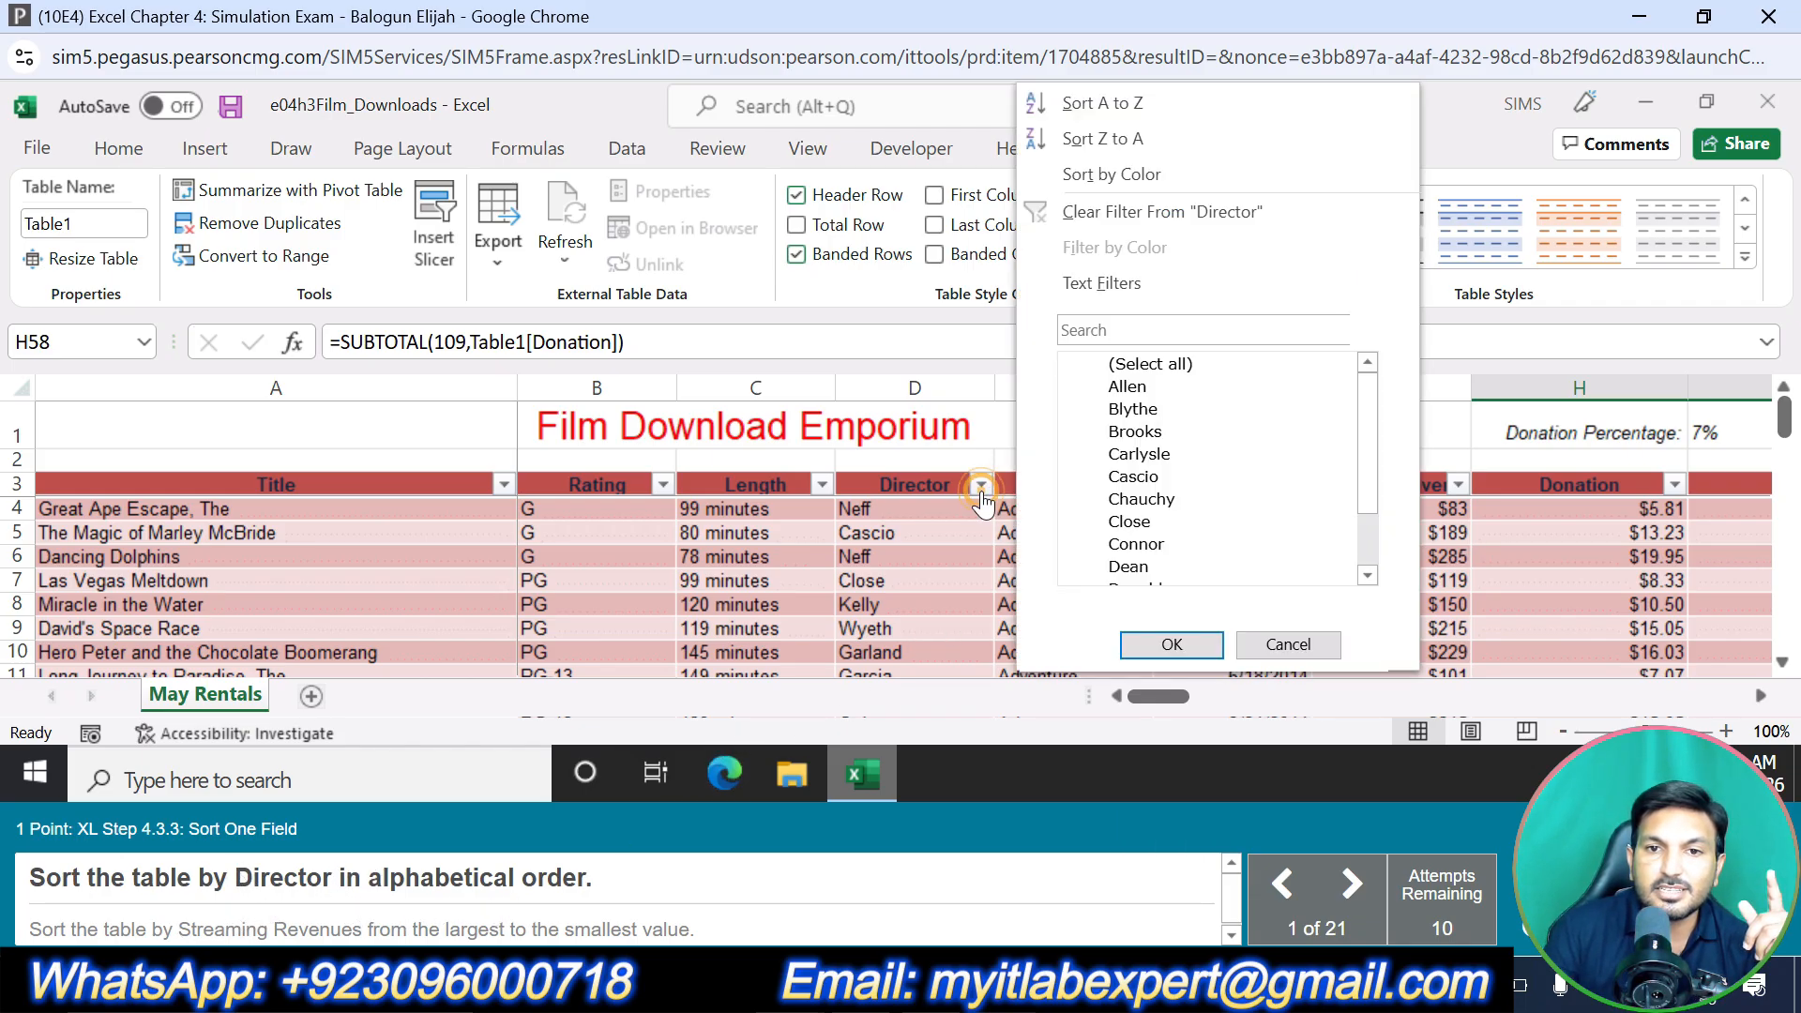
{"action": "left_click", "coordinate": [1128, 110]}
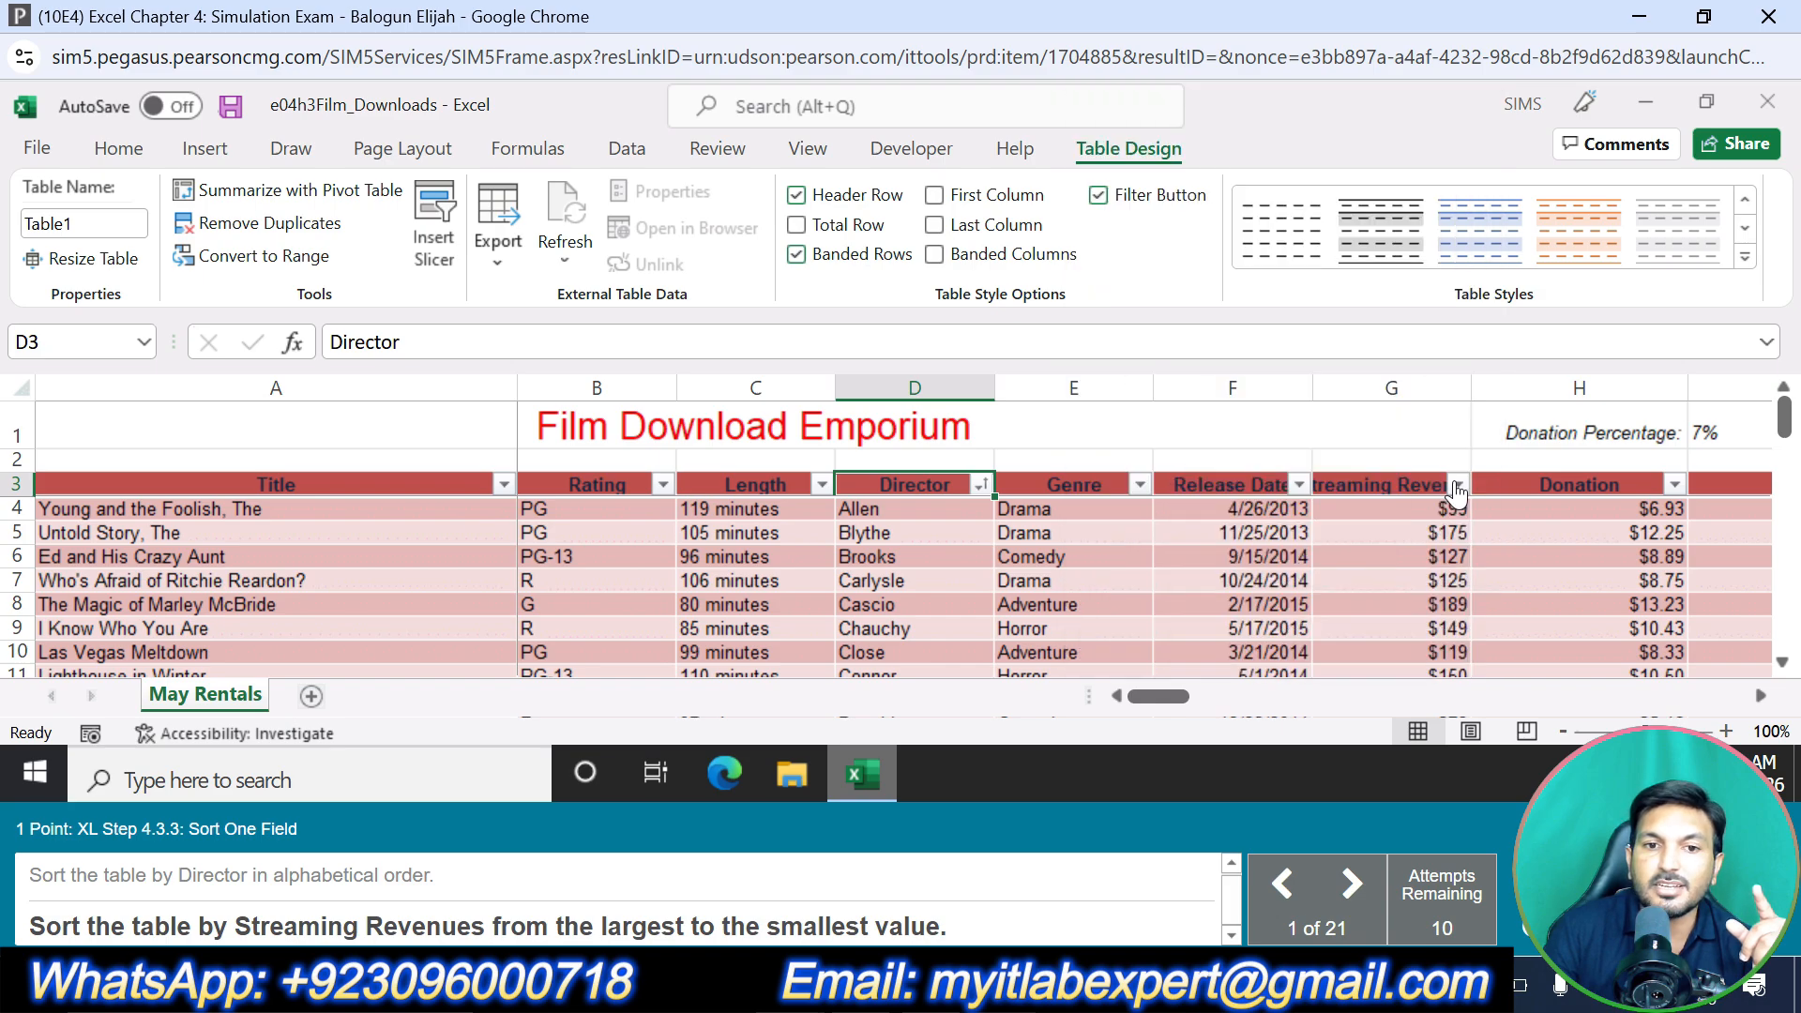
{"action": "left_click", "coordinate": [1456, 485]}
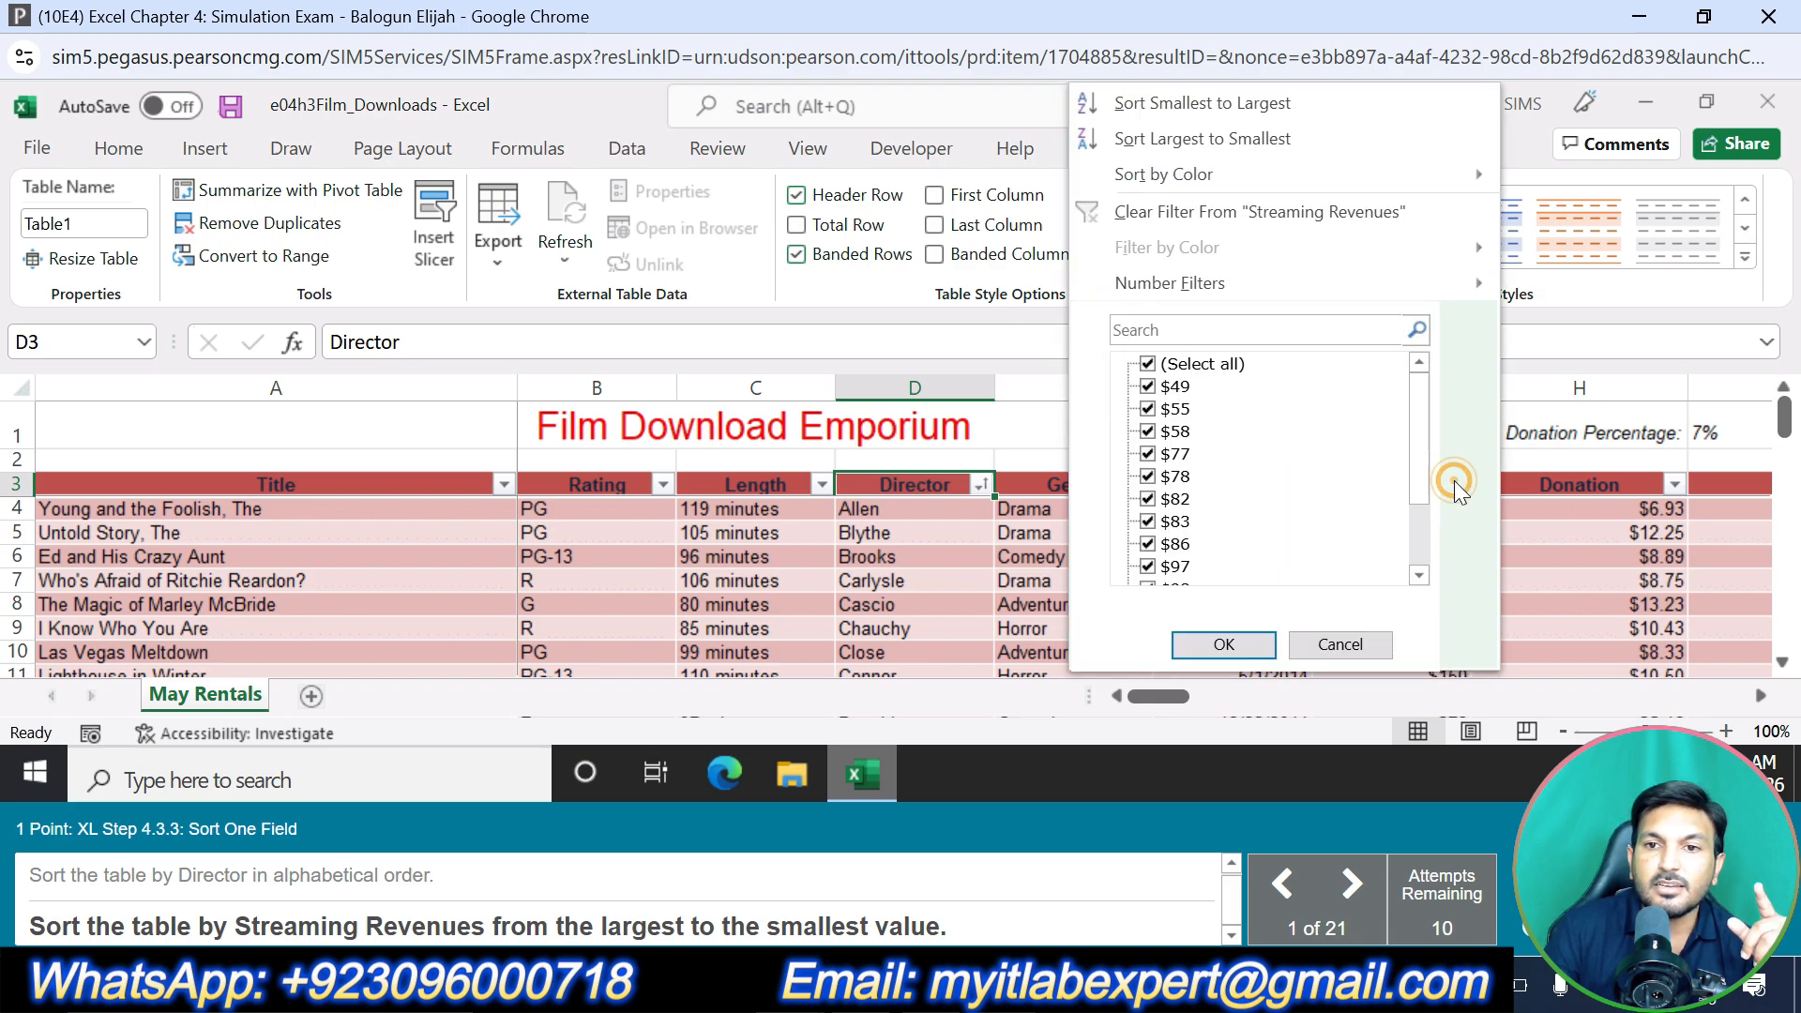
{"action": "left_click", "coordinate": [1239, 118]}
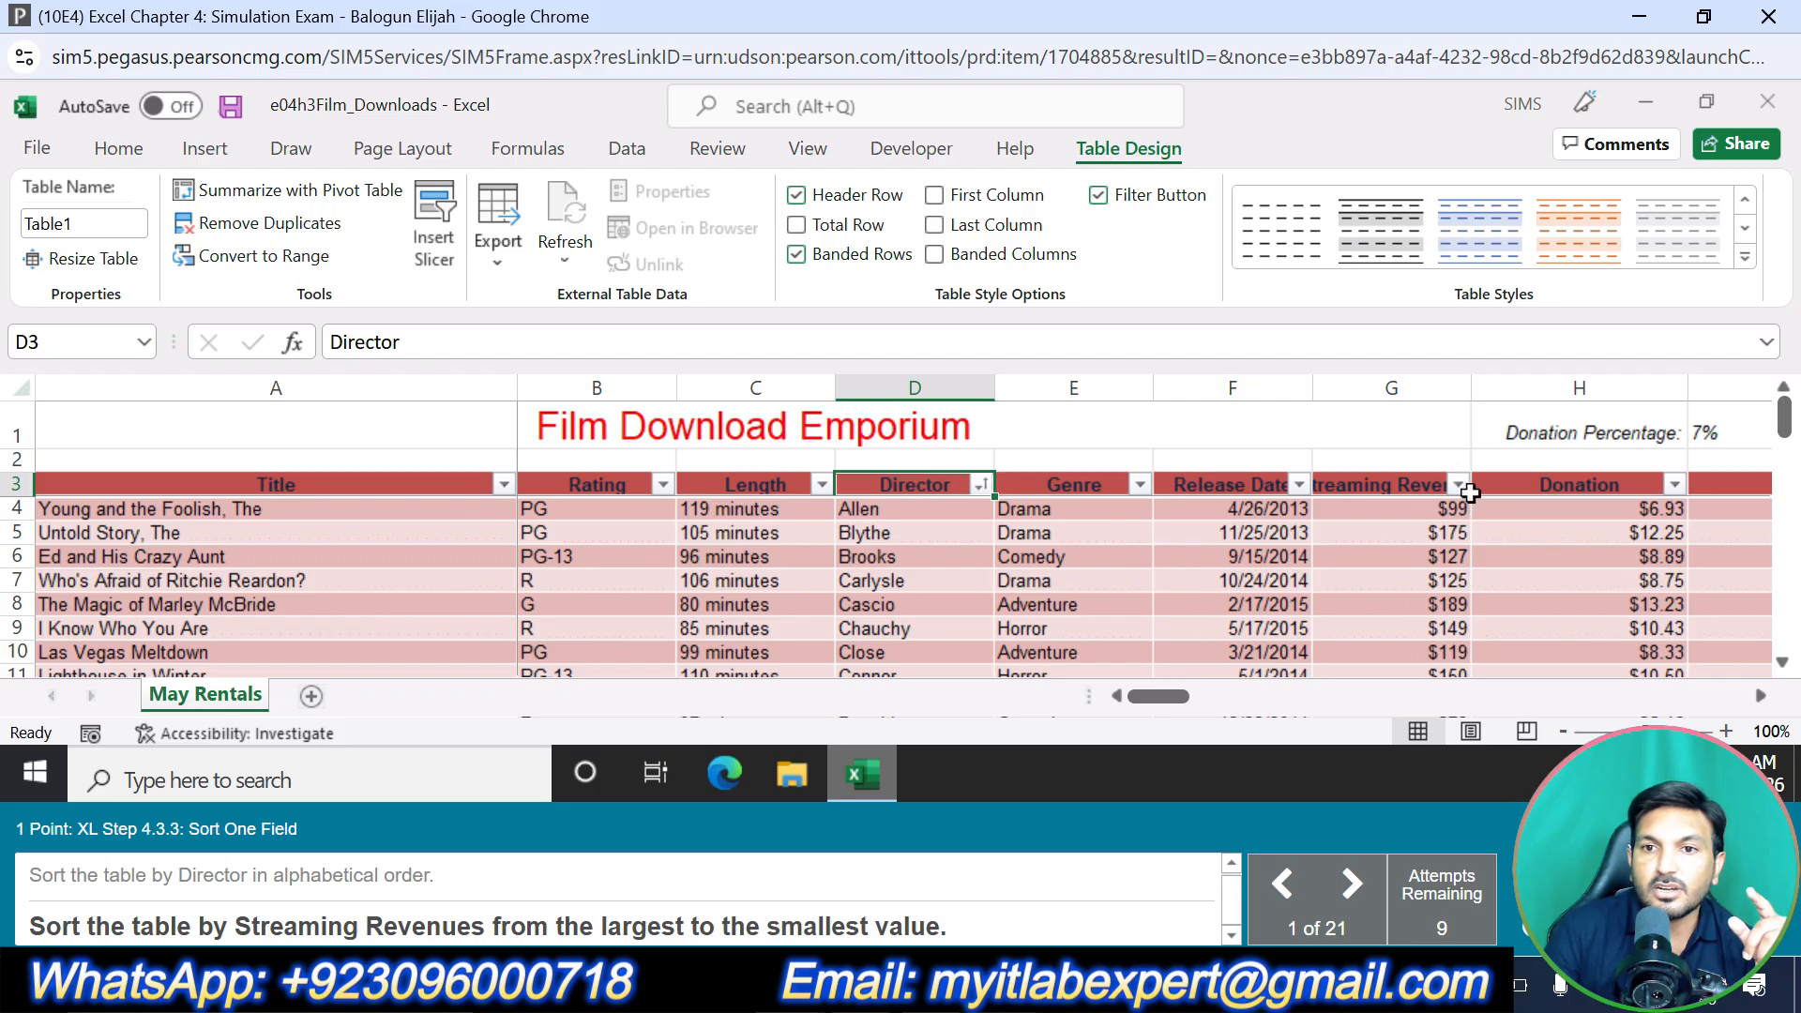
{"action": "left_click", "coordinate": [1458, 484]}
{"action": "left_click", "coordinate": [1232, 144]}
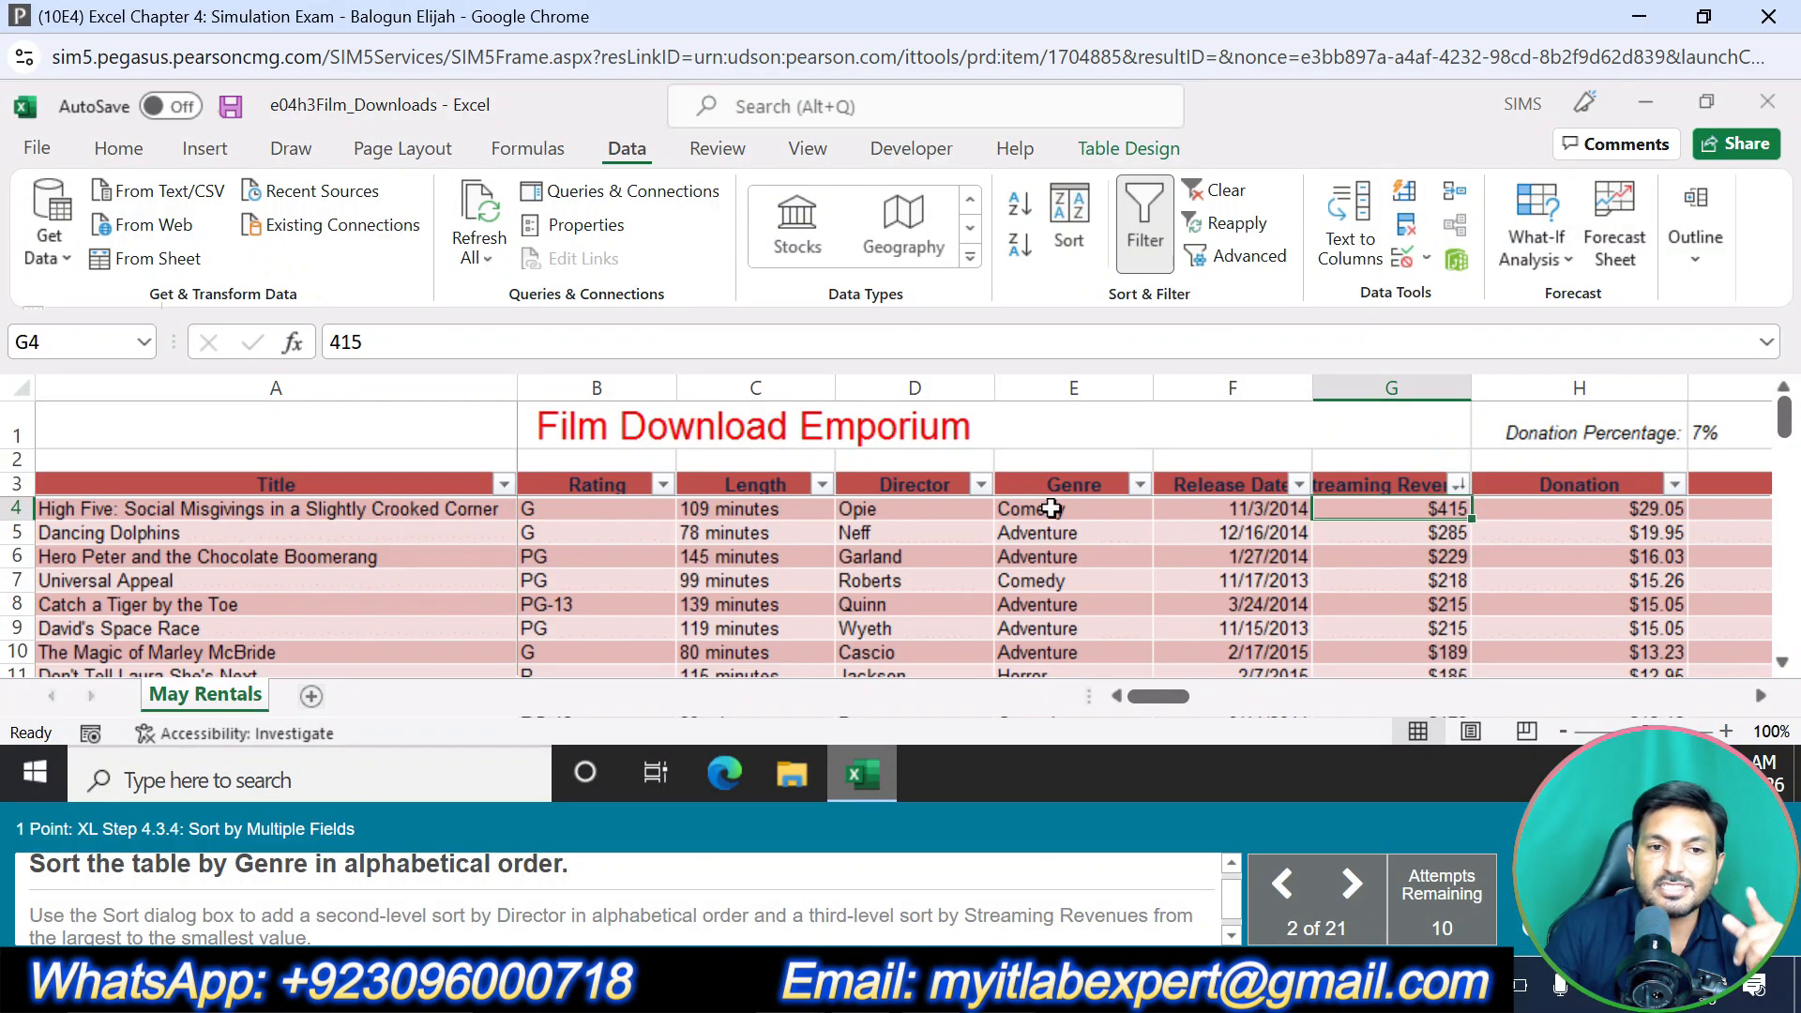
Sort the table by Genre from A to Z and add Director, A to Z, as the second sort level
{"action": "left_click", "coordinate": [1140, 485]}
{"action": "left_click", "coordinate": [1337, 110]}
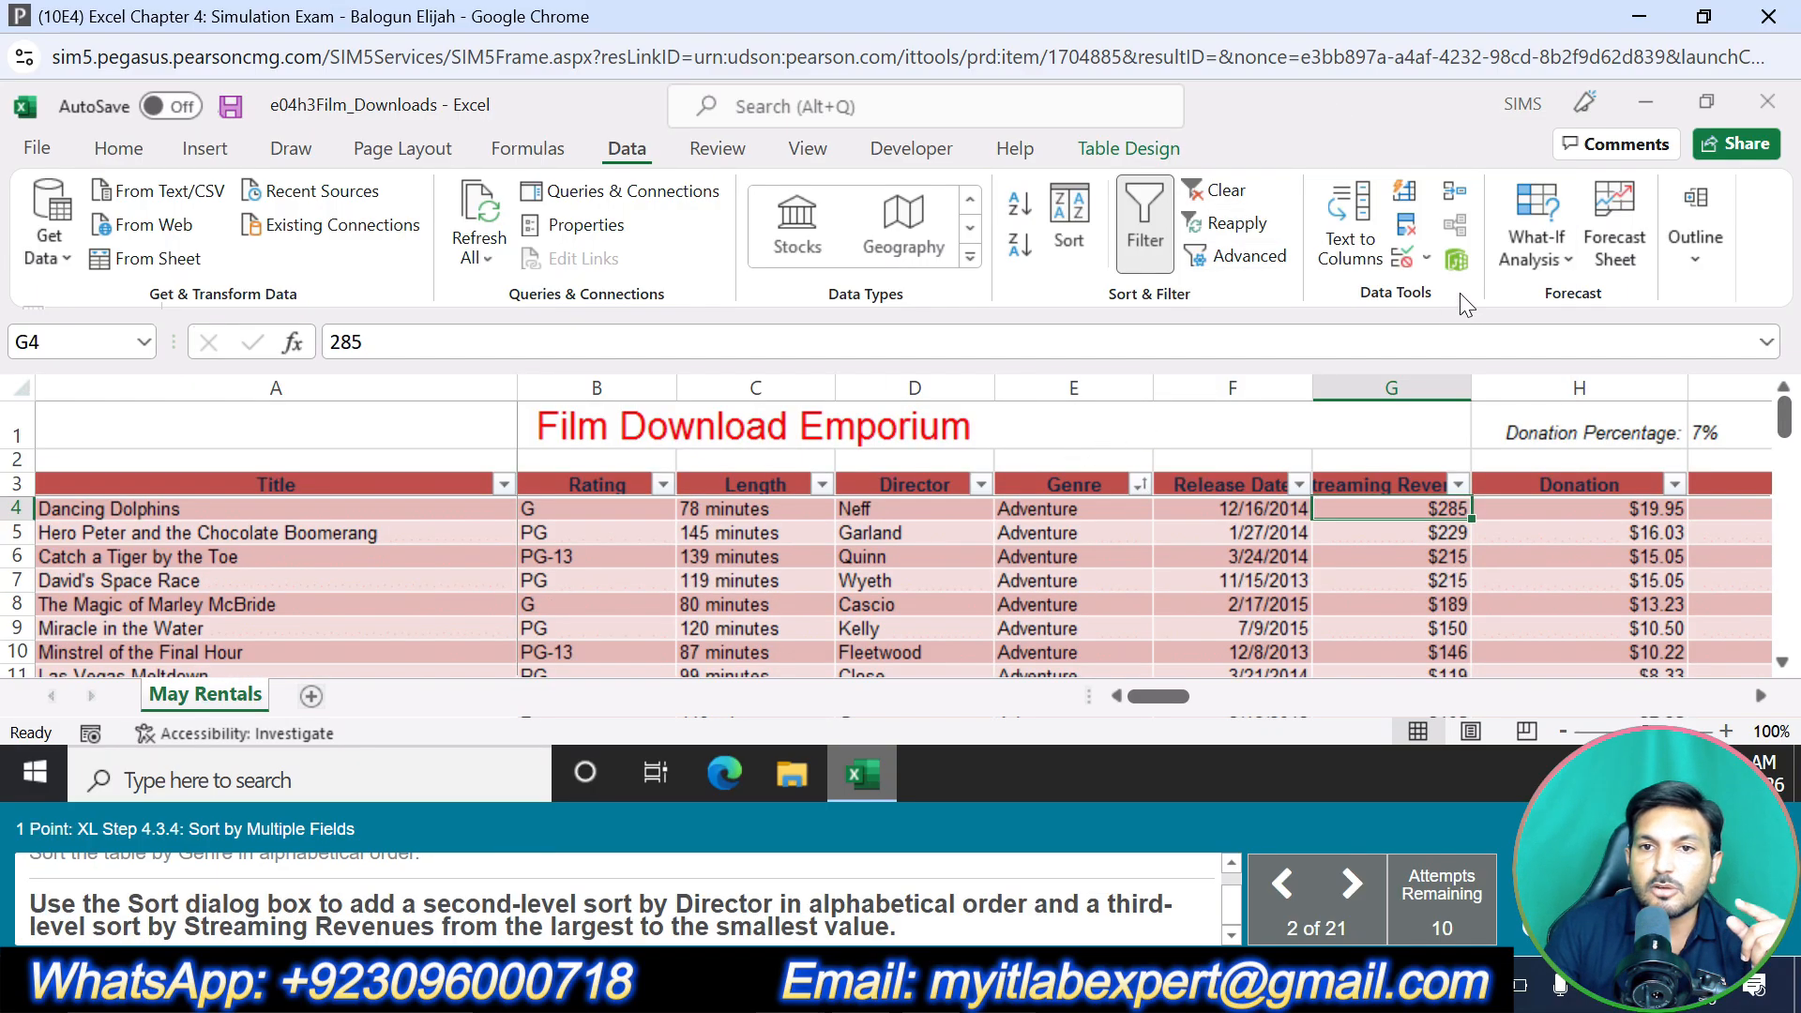
{"action": "left_click", "coordinate": [1067, 227]}
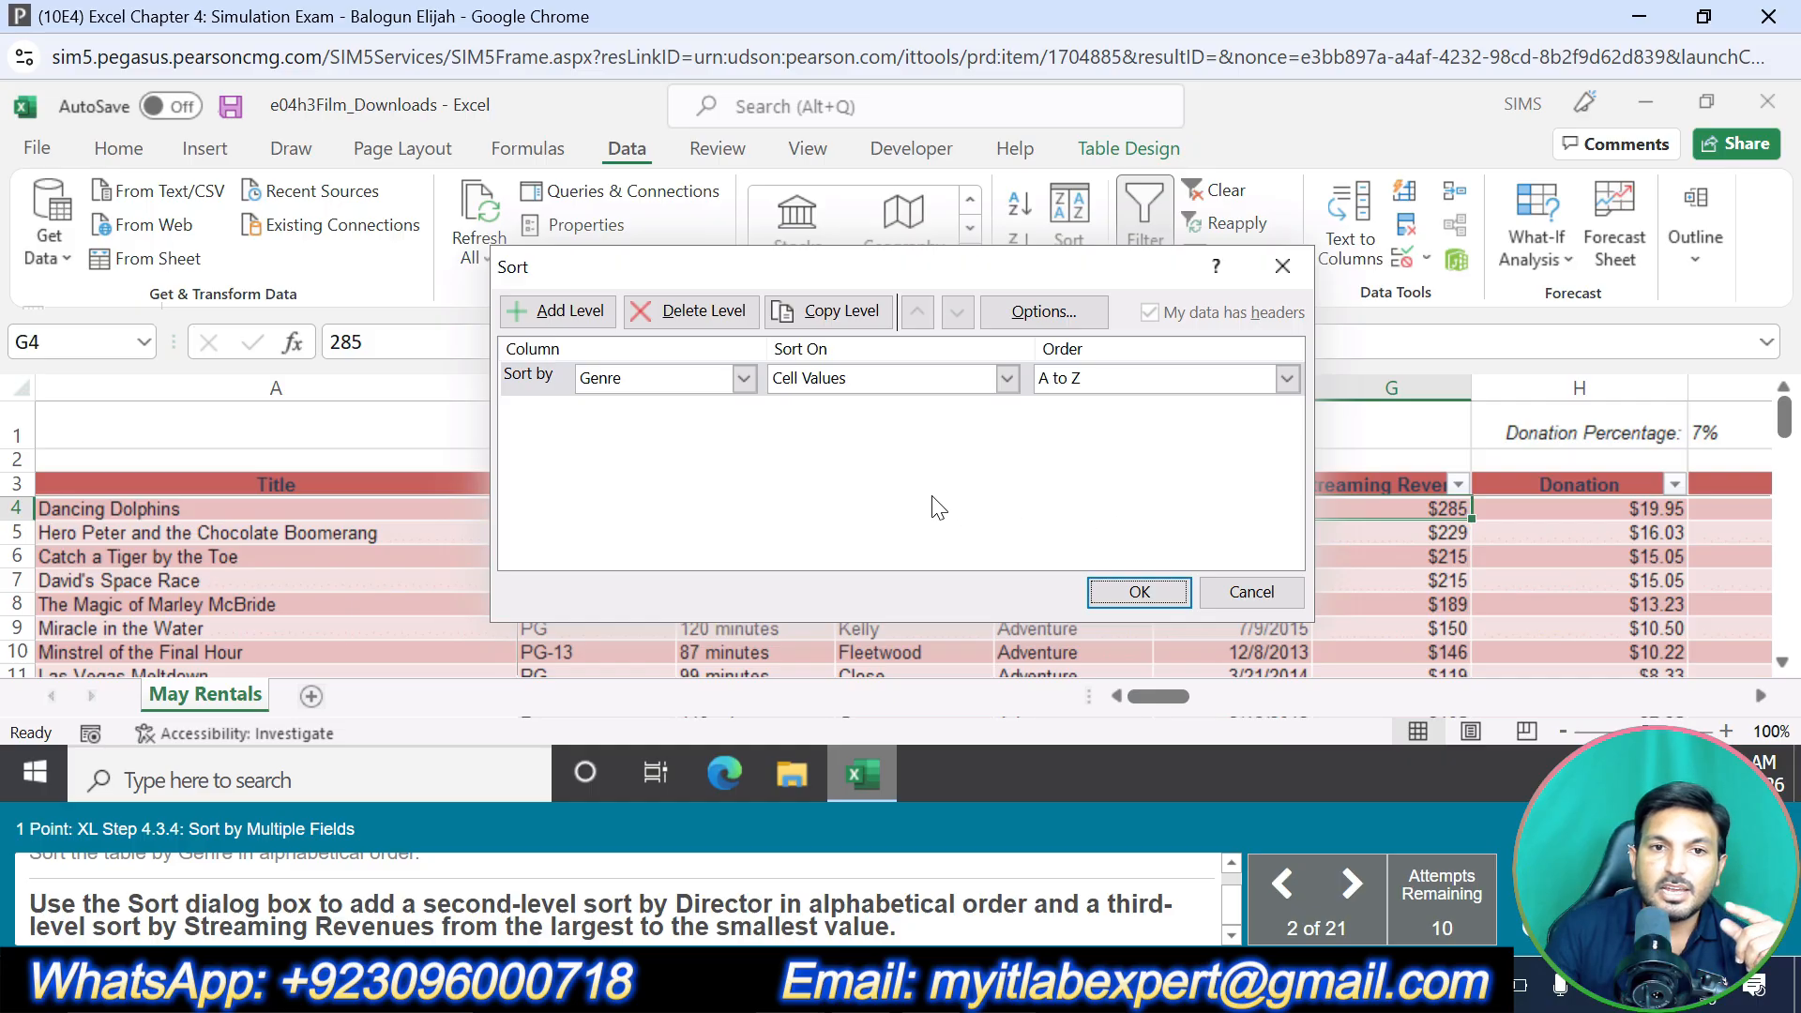
{"action": "left_click", "coordinate": [561, 312]}
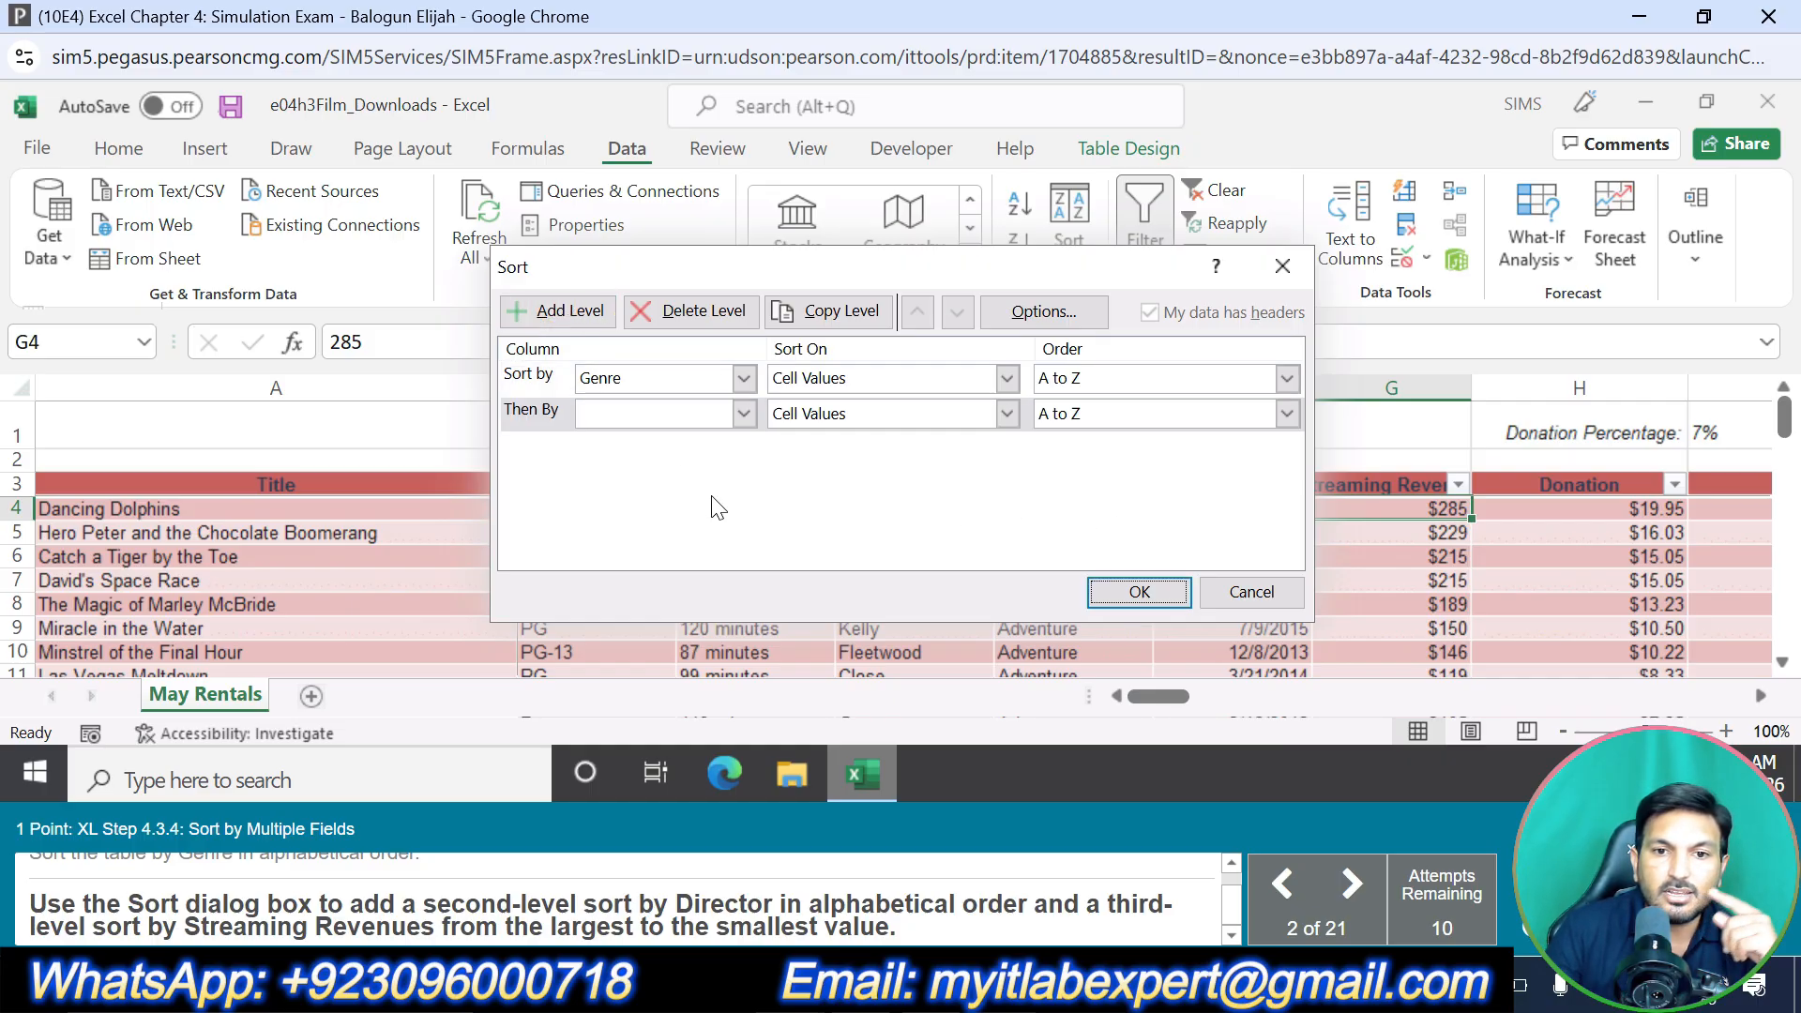
{"action": "left_click", "coordinate": [745, 415]}
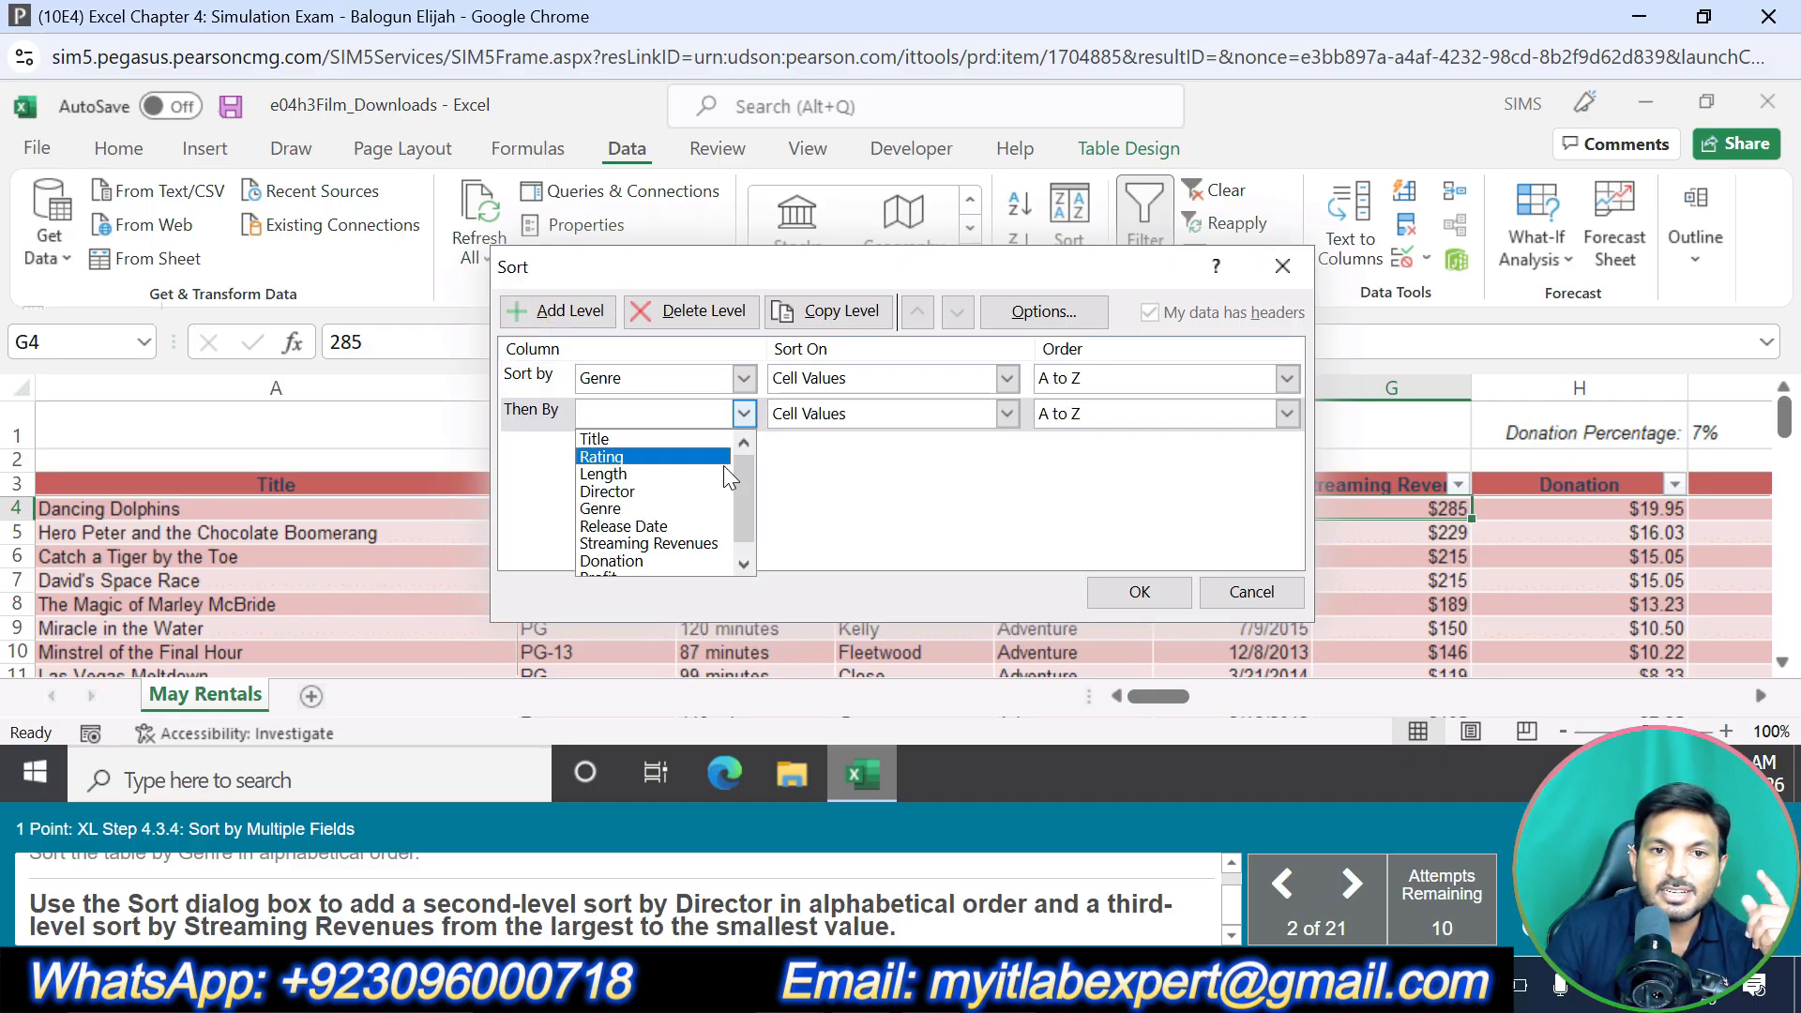
{"action": "left_click", "coordinate": [699, 491]}
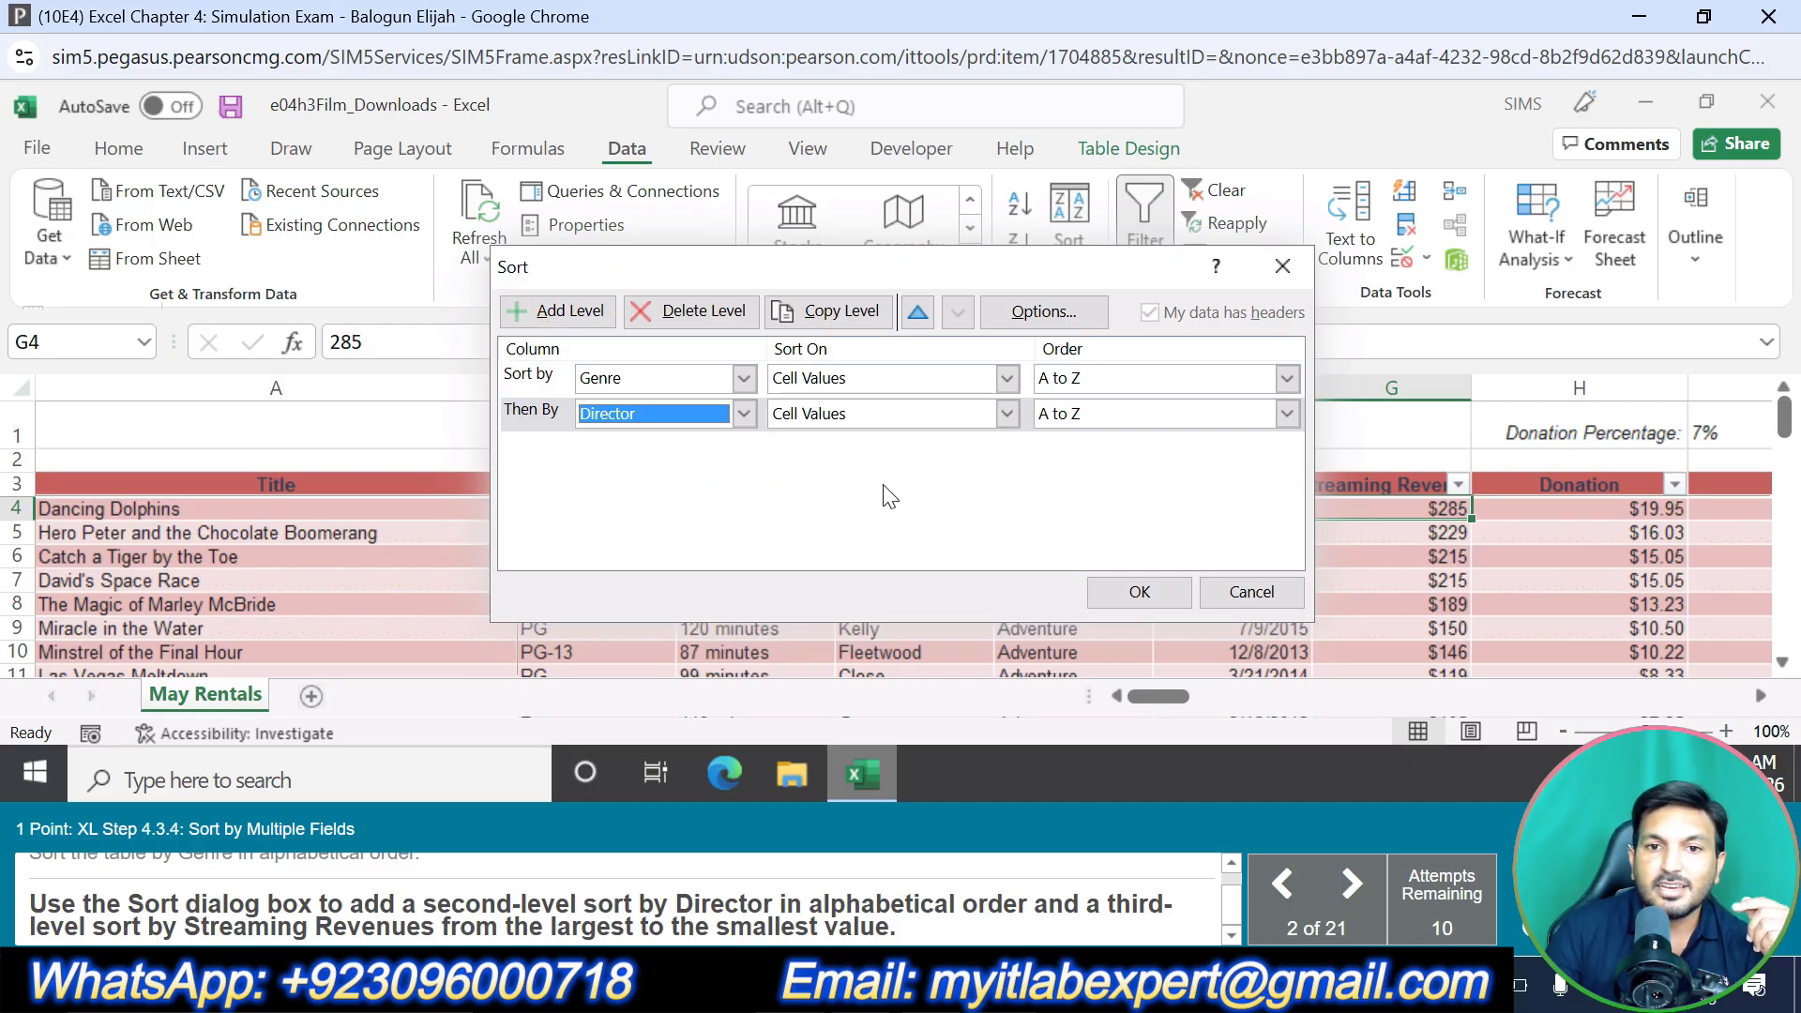
Add Streaming Revenues, Largest to Smallest, as the third sort level and apply the multi-level sort
{"action": "left_click", "coordinate": [550, 318]}
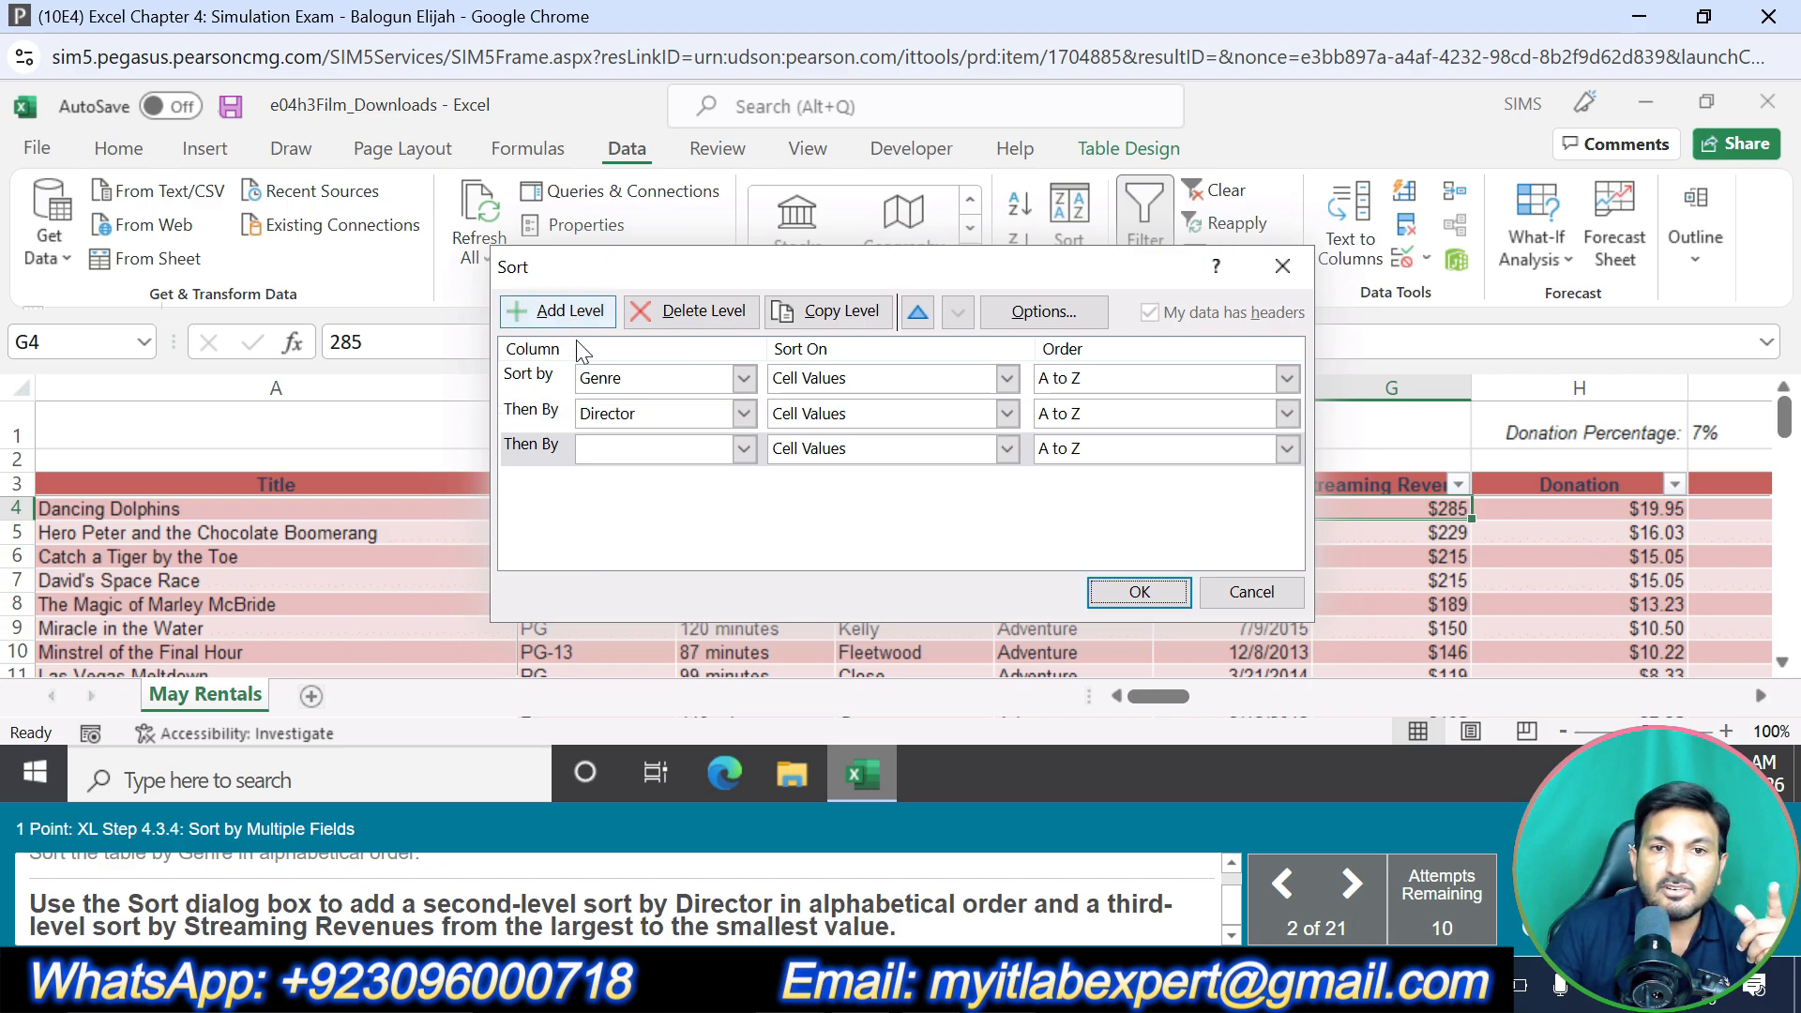
{"action": "left_click", "coordinate": [744, 450]}
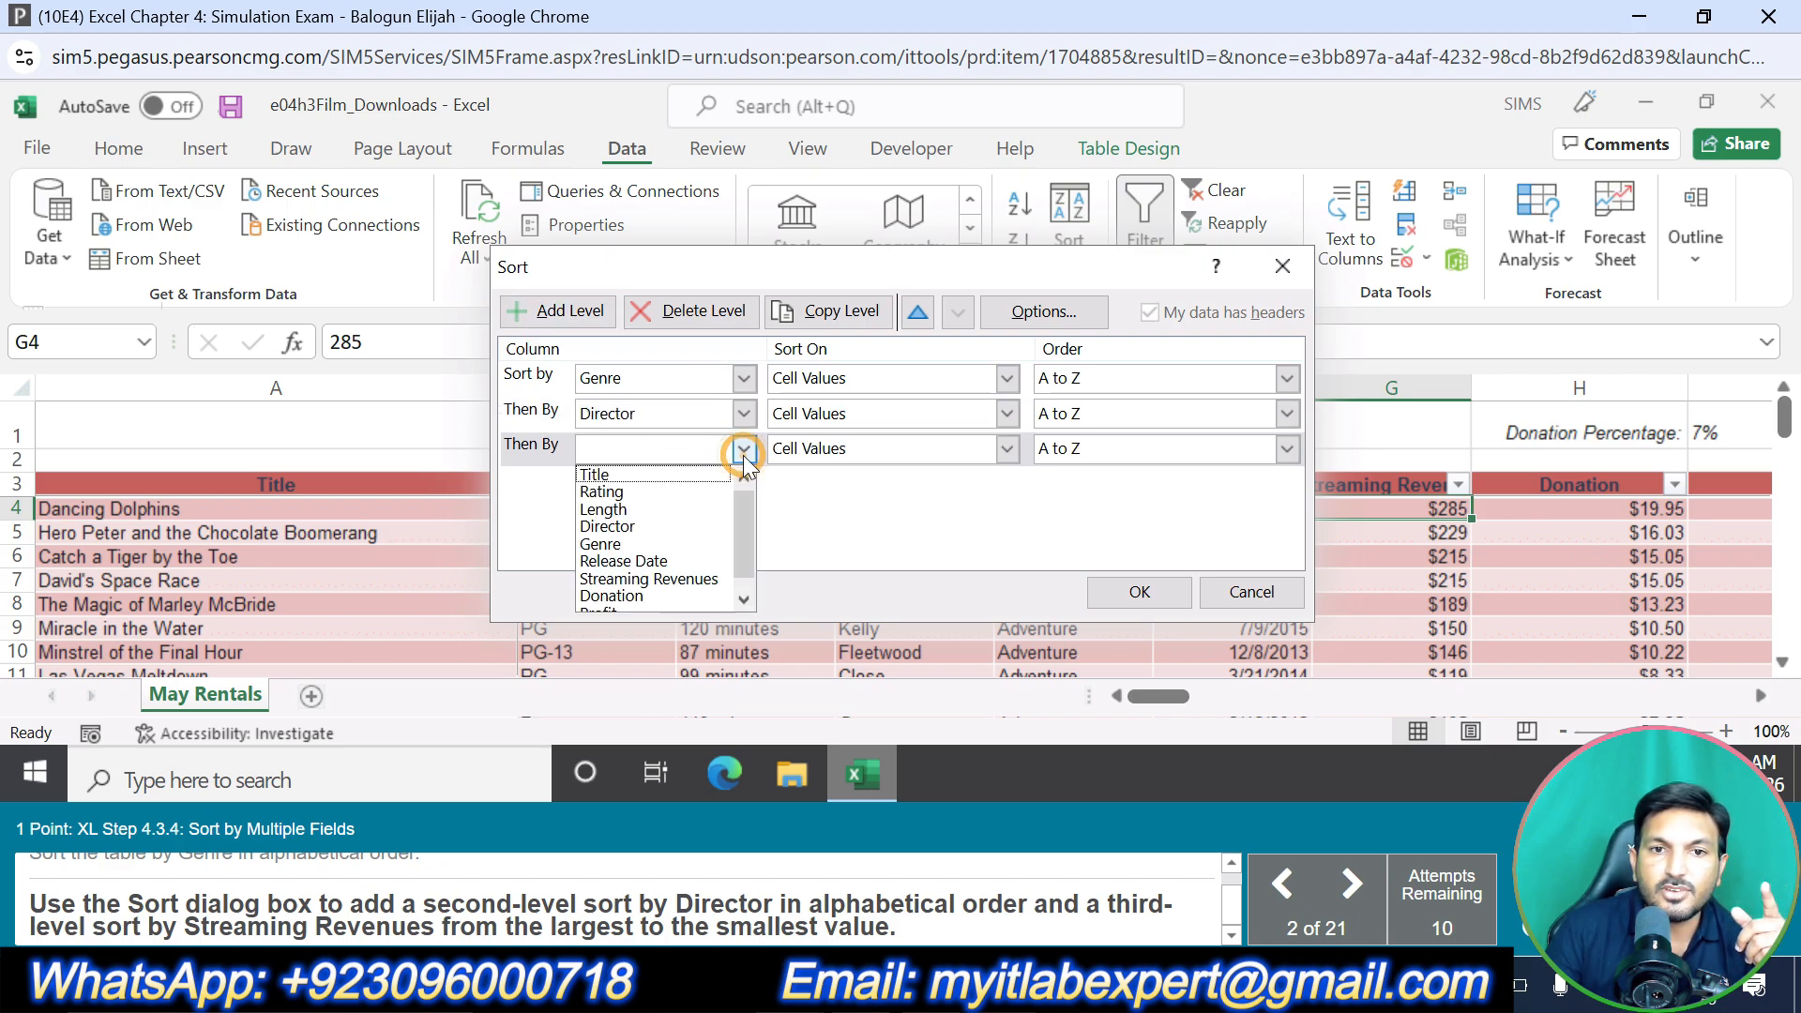
{"action": "left_click", "coordinate": [704, 580]}
{"action": "left_click", "coordinate": [1069, 449]}
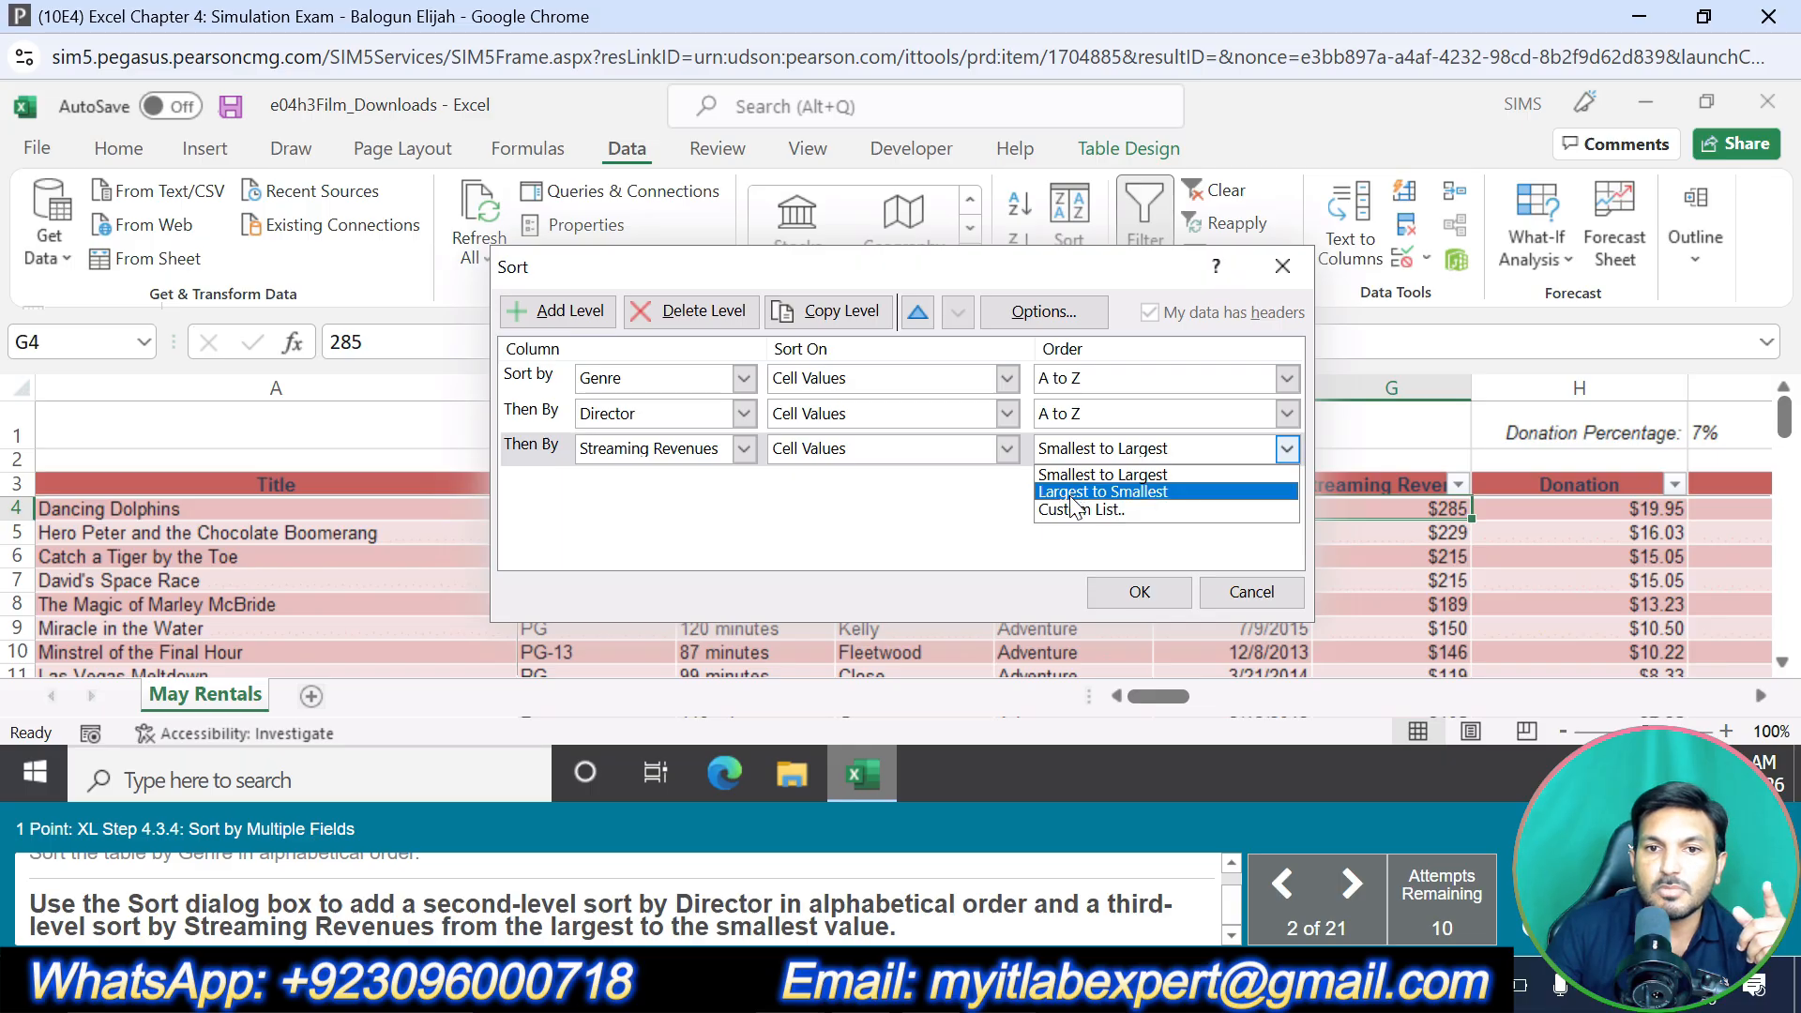
{"action": "left_click", "coordinate": [1079, 491]}
{"action": "left_click", "coordinate": [1138, 591]}
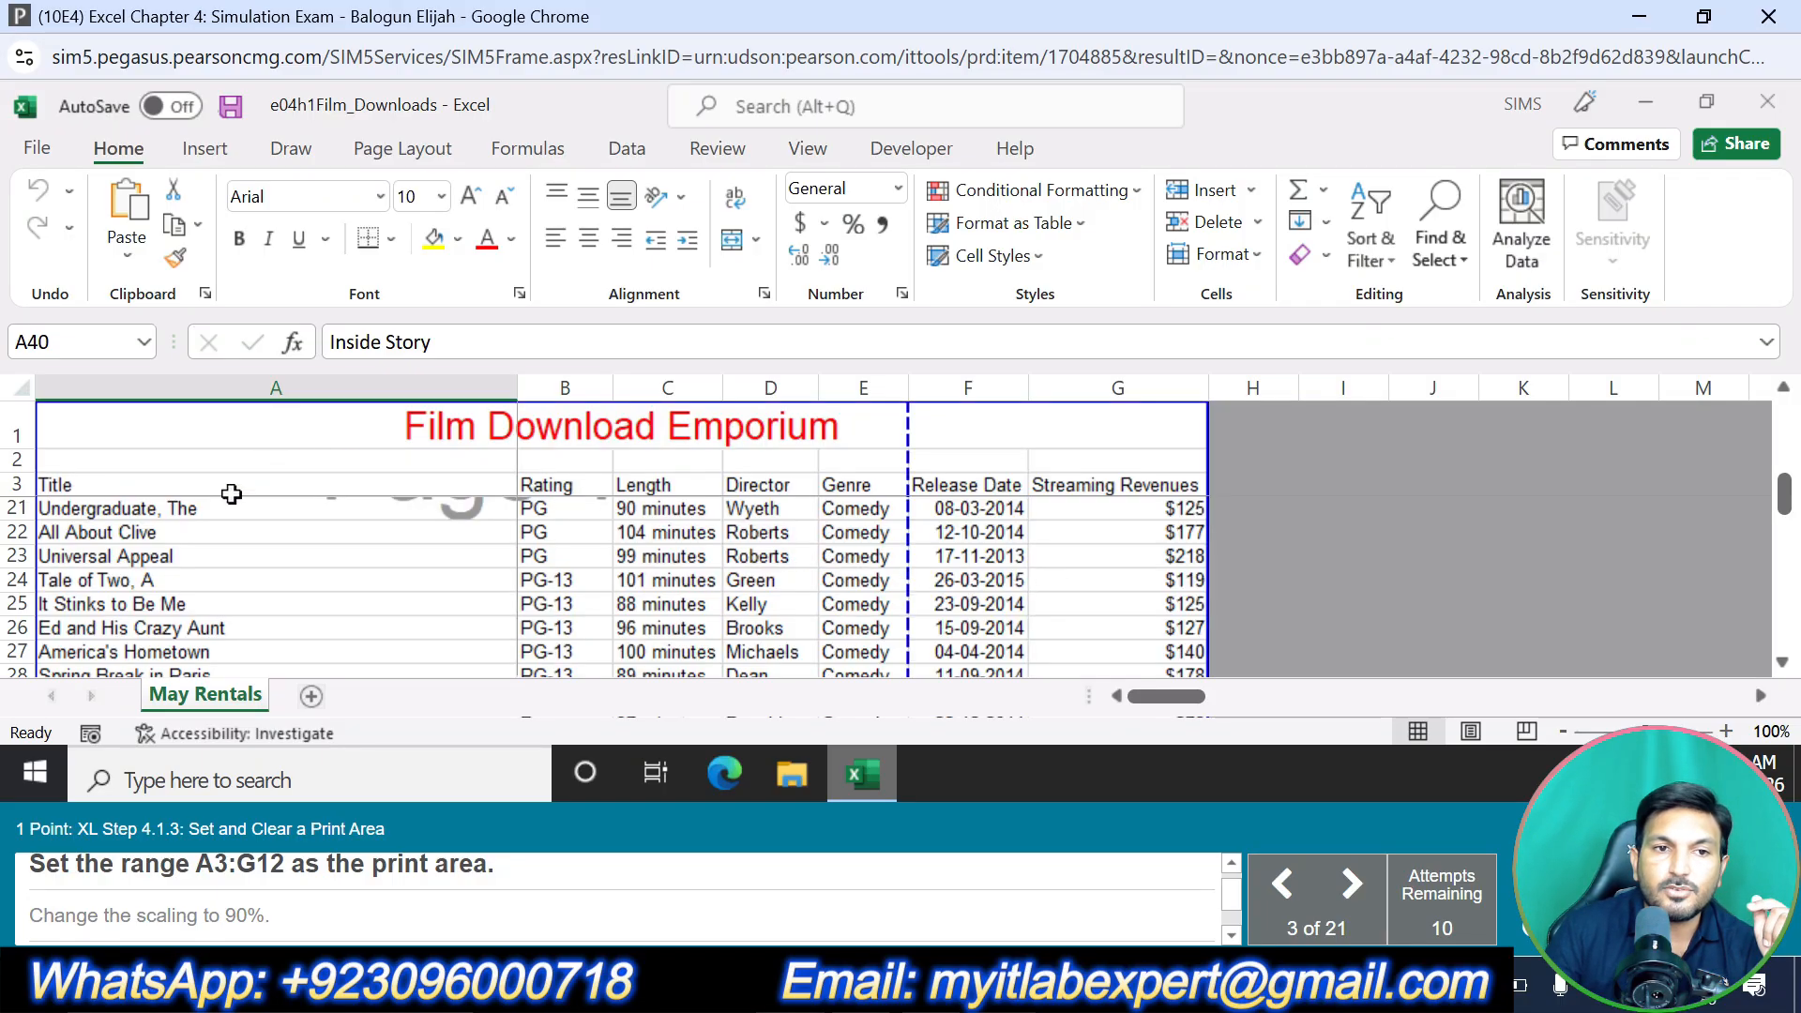
Set the range A3:G12 on the May Rentals sheet as the print area
{"action": "left_click_drag", "start_coordinate": [98, 489], "coordinate": [1194, 586]}
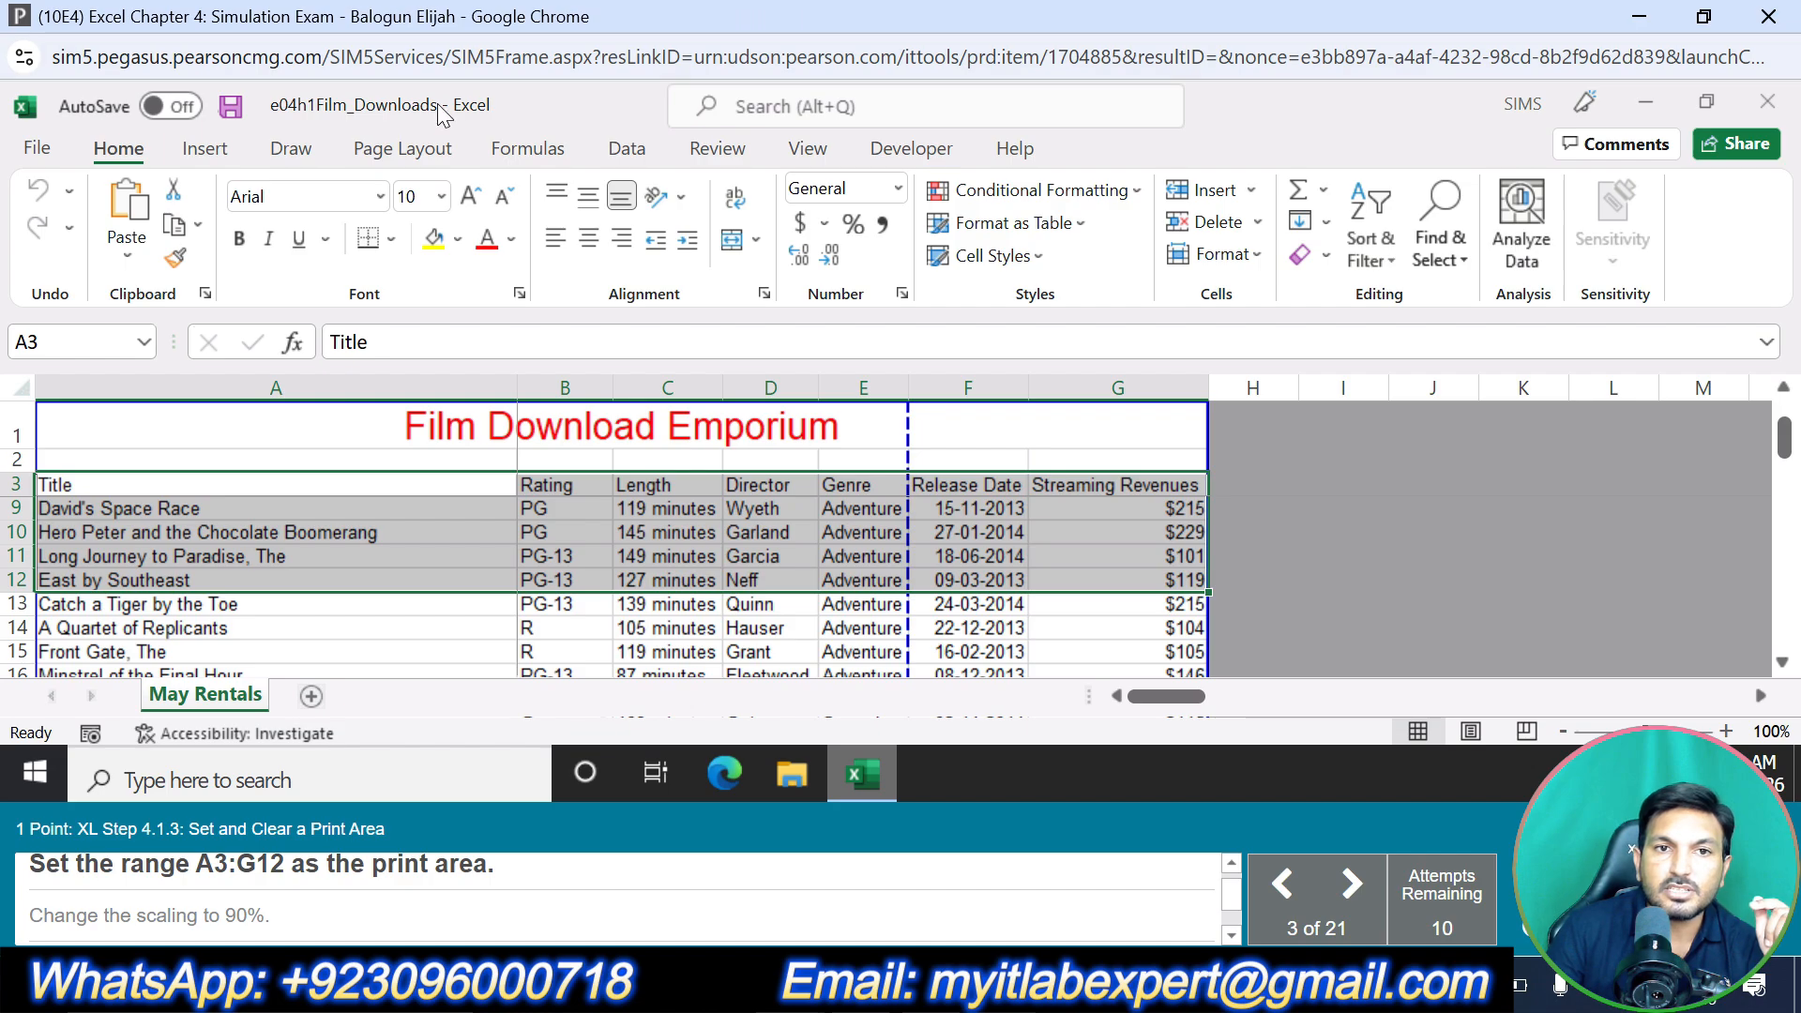
{"action": "left_click", "coordinate": [441, 161]}
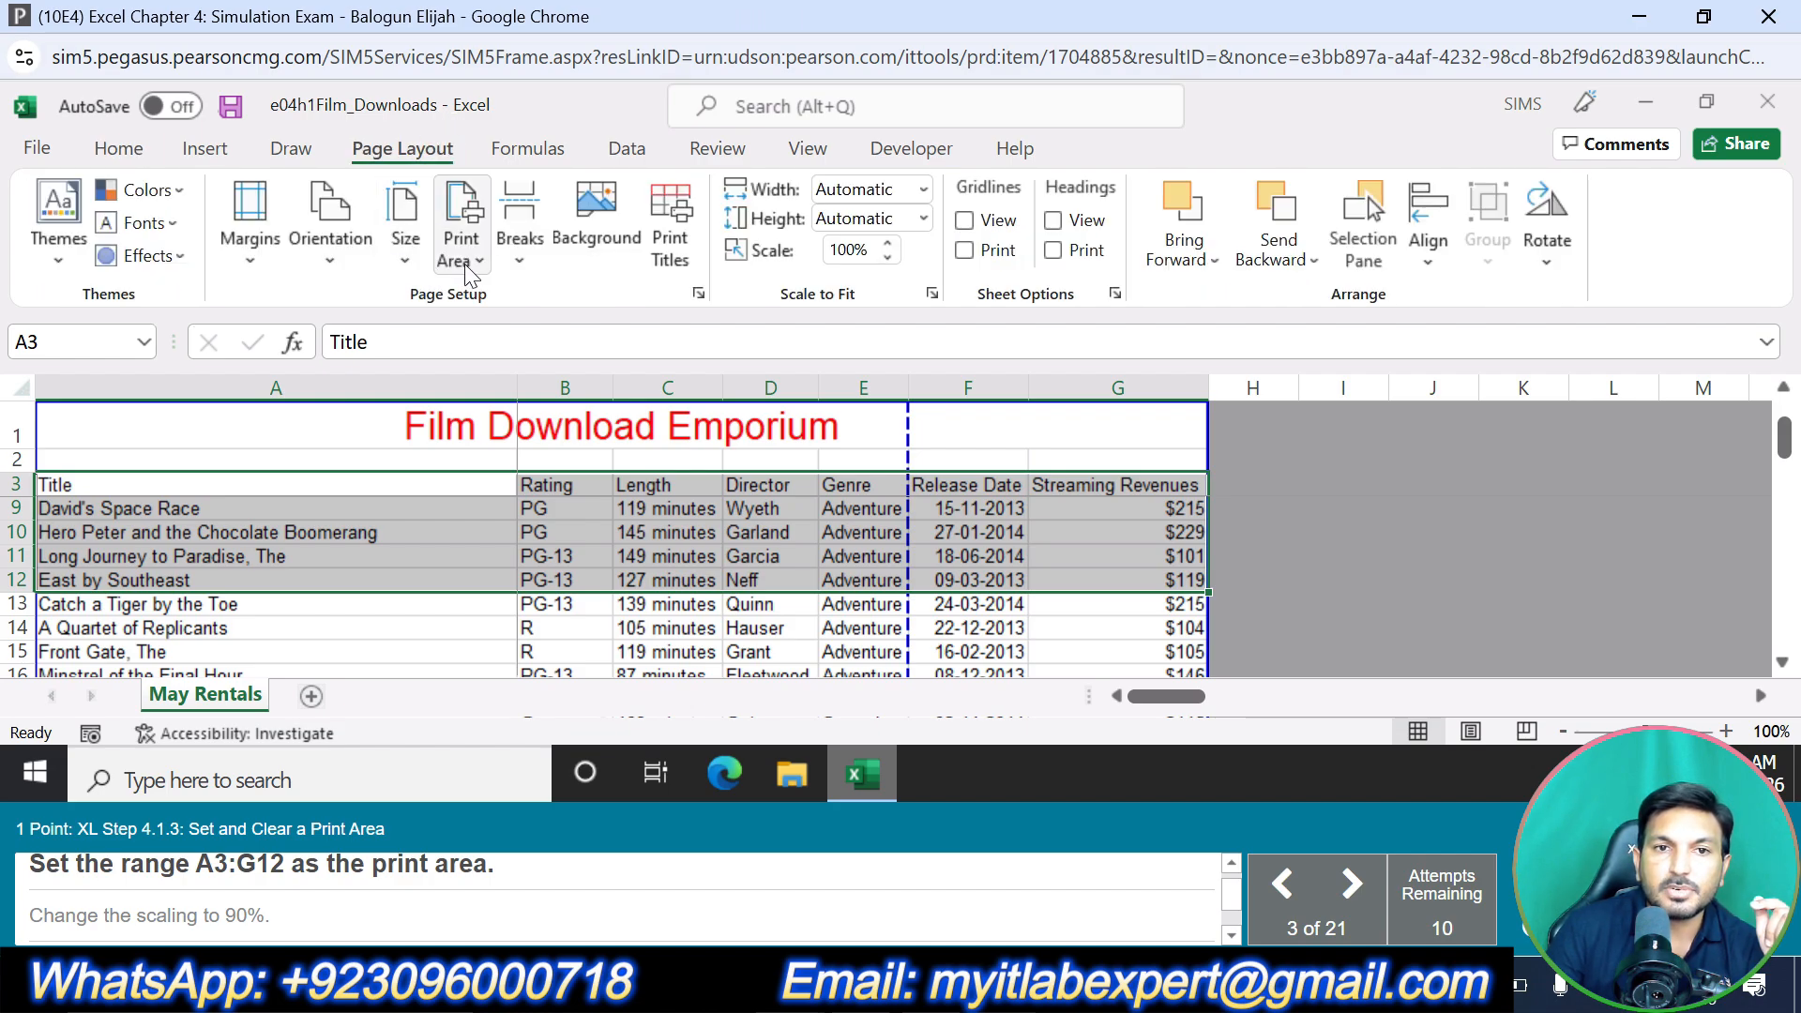
{"action": "left_click", "coordinate": [461, 235]}
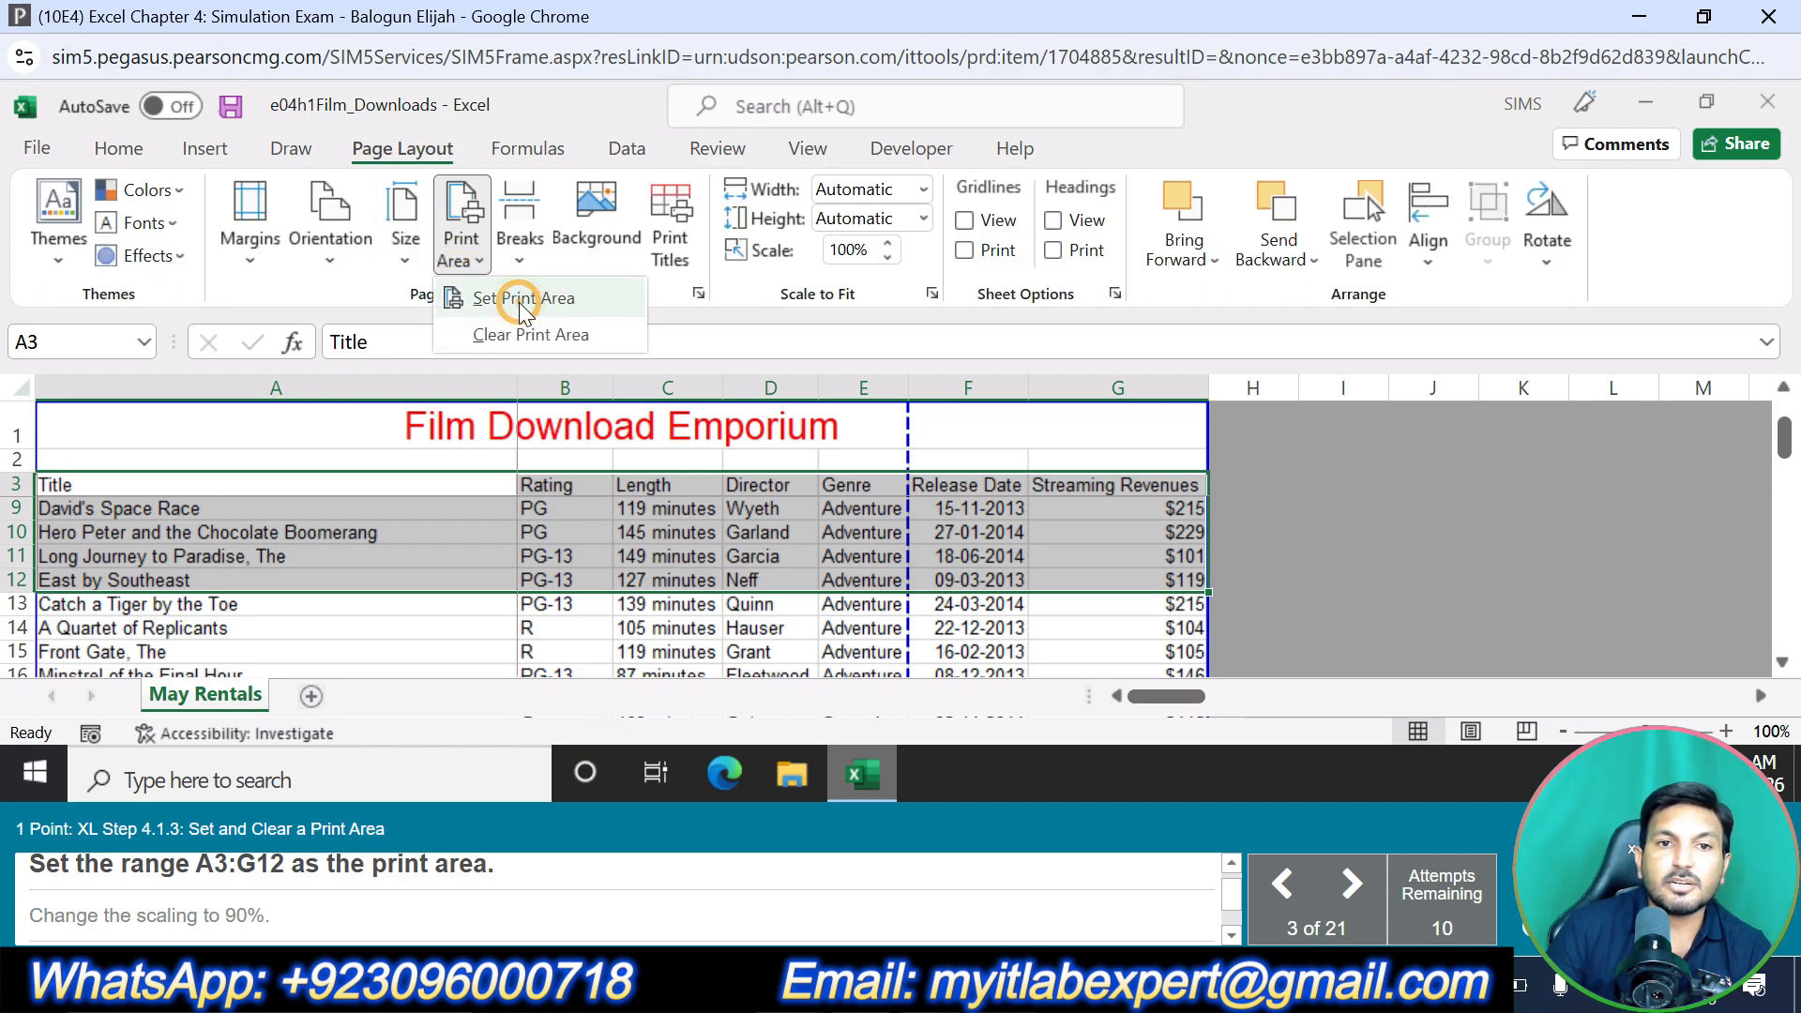
{"action": "left_click", "coordinate": [521, 300]}
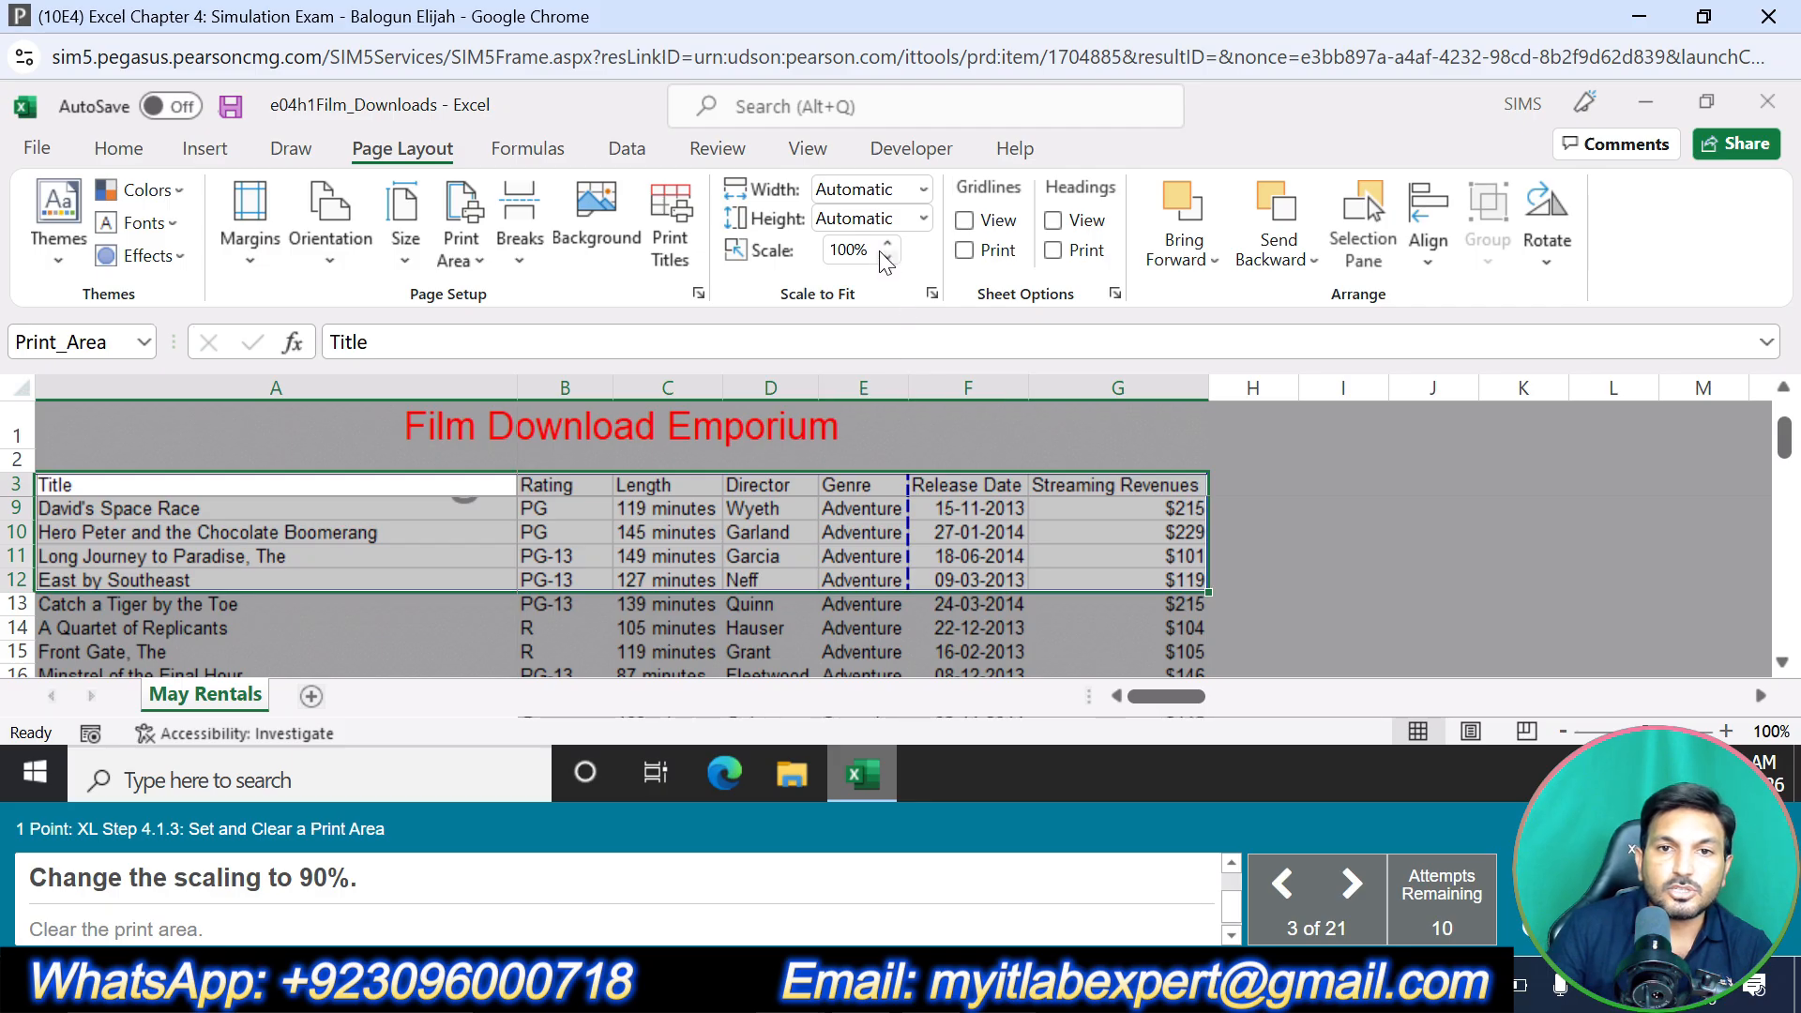
Change the sheet's print scaling to 90% and clear the print area
{"action": "left_click", "coordinate": [886, 257]}
{"action": "left_click", "coordinate": [886, 257]}
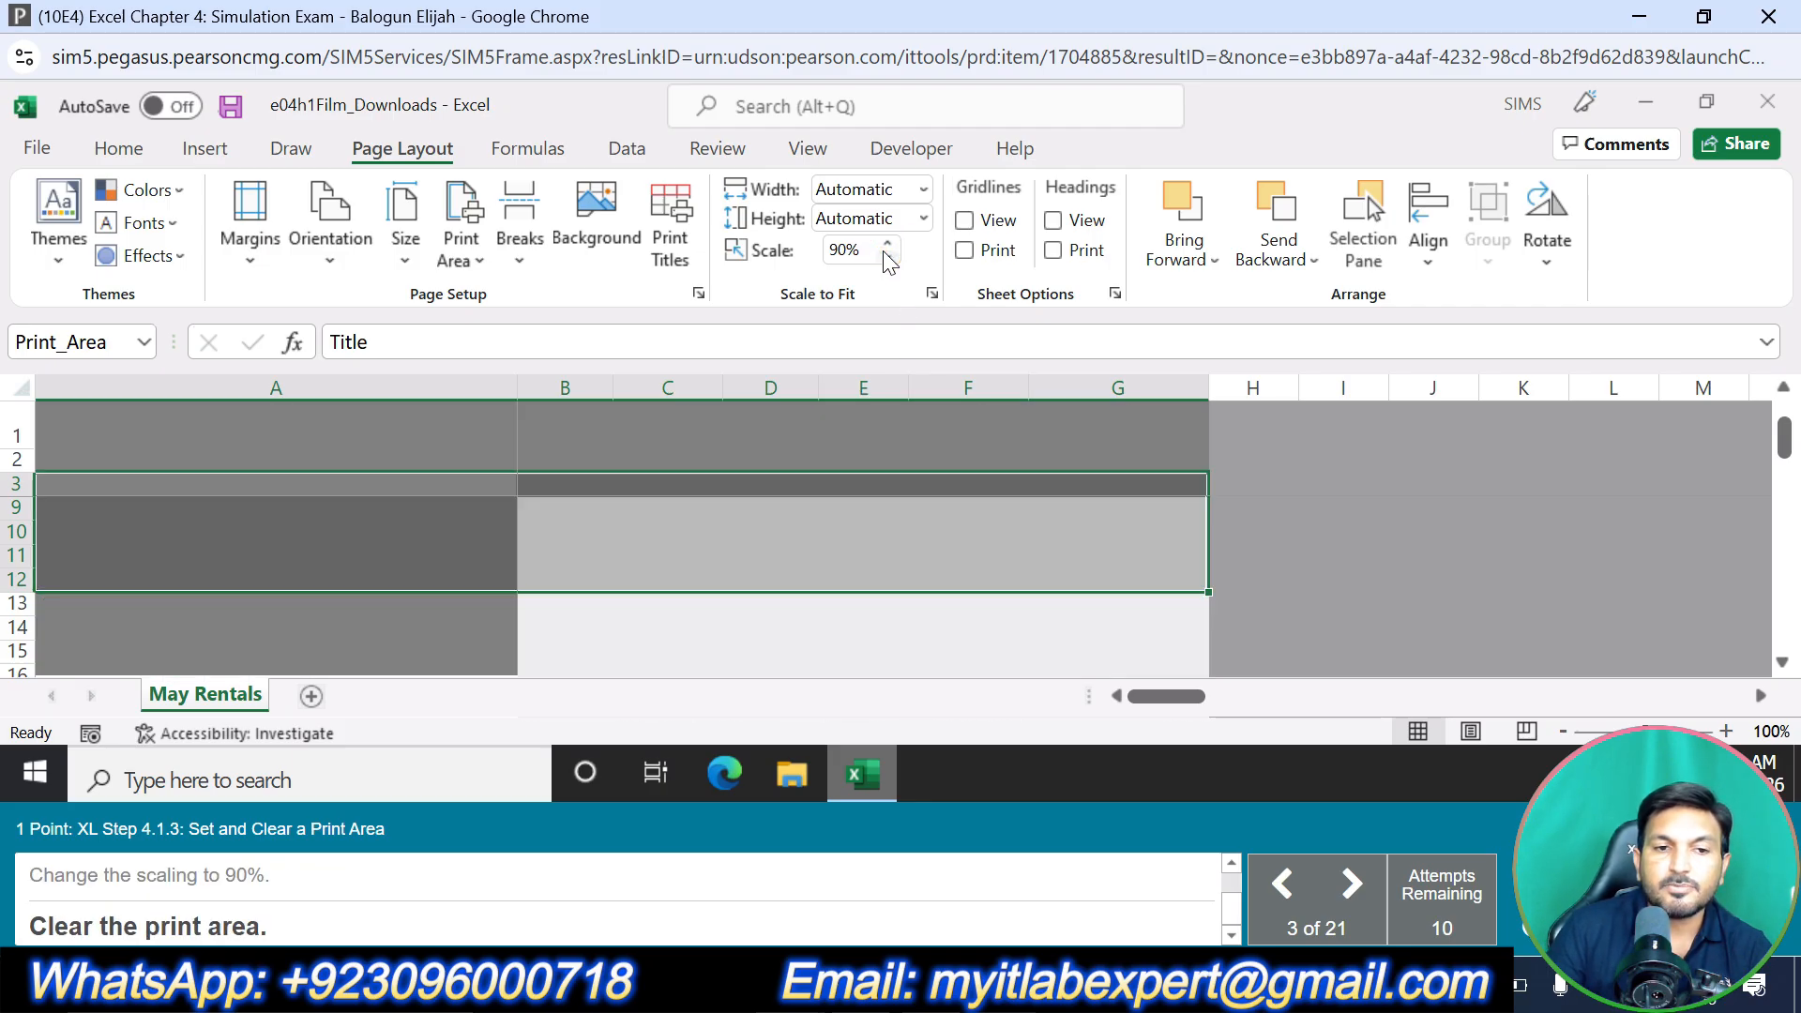
{"action": "left_click", "coordinate": [467, 263]}
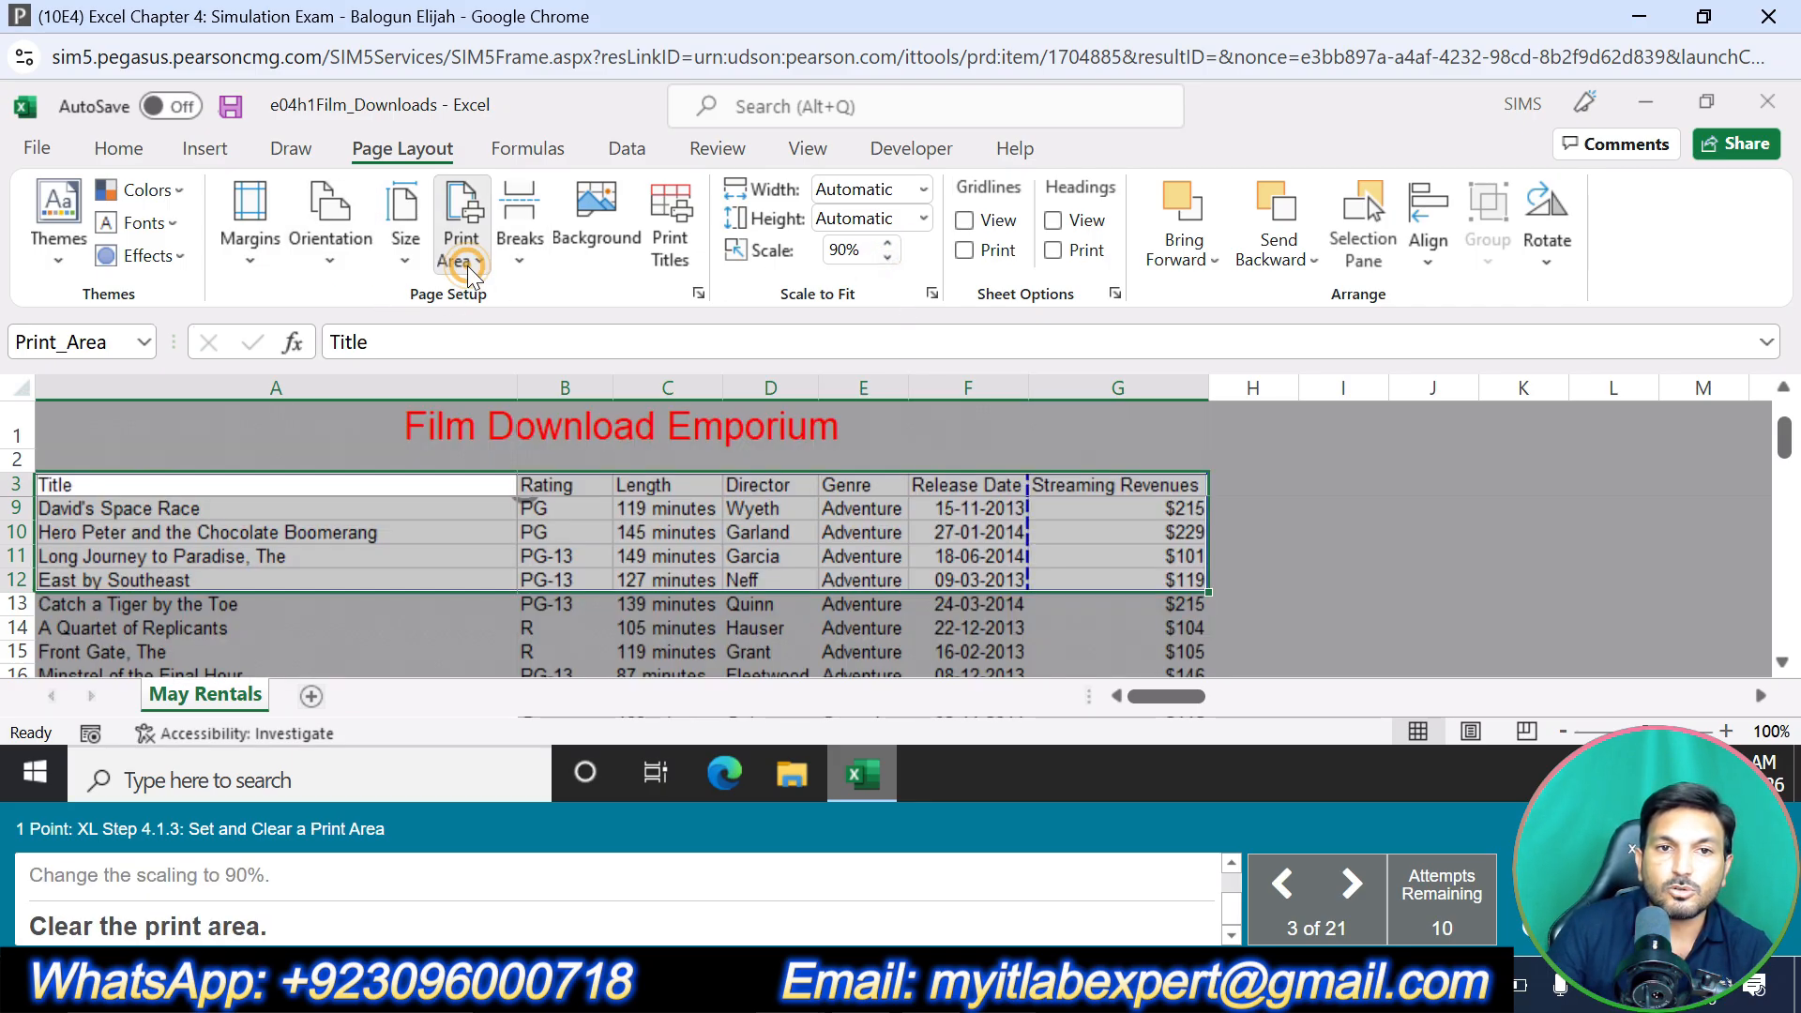
{"action": "left_click", "coordinate": [503, 336]}
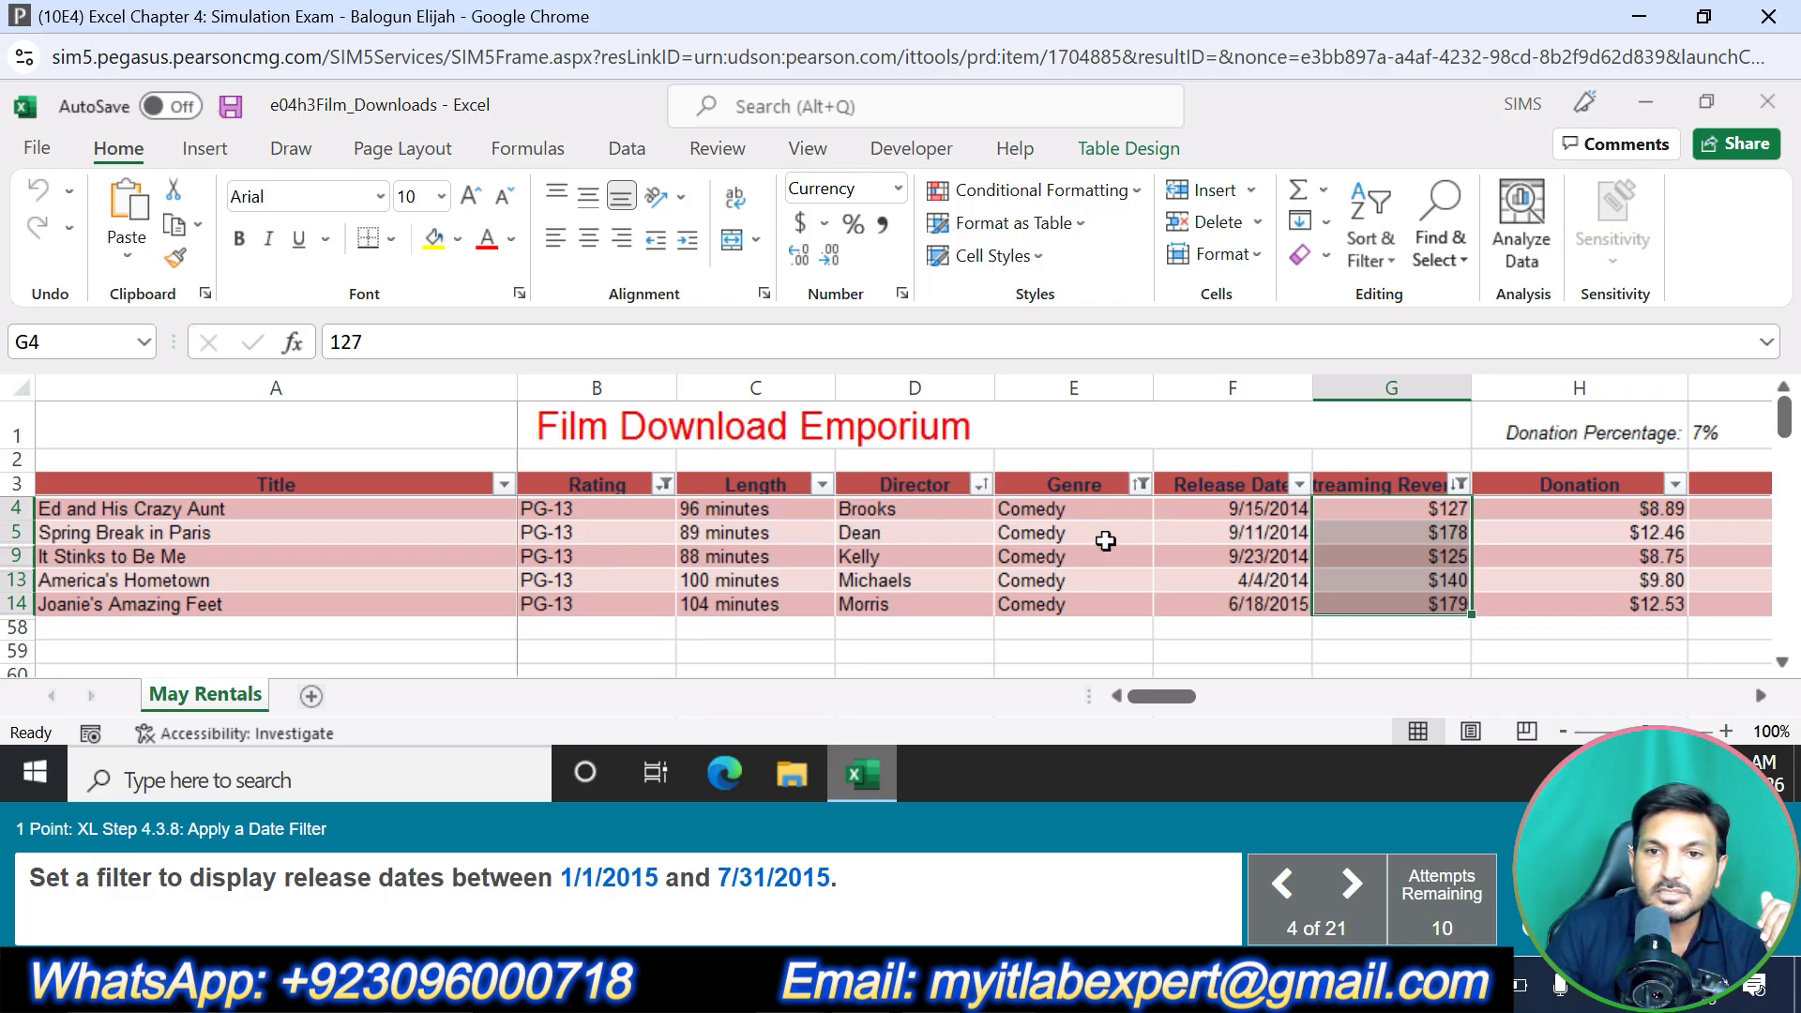
Apply a Between date filter on Release Date for dates from 1/1/2015 to 7/31/2015
{"action": "left_click", "coordinate": [1296, 484]}
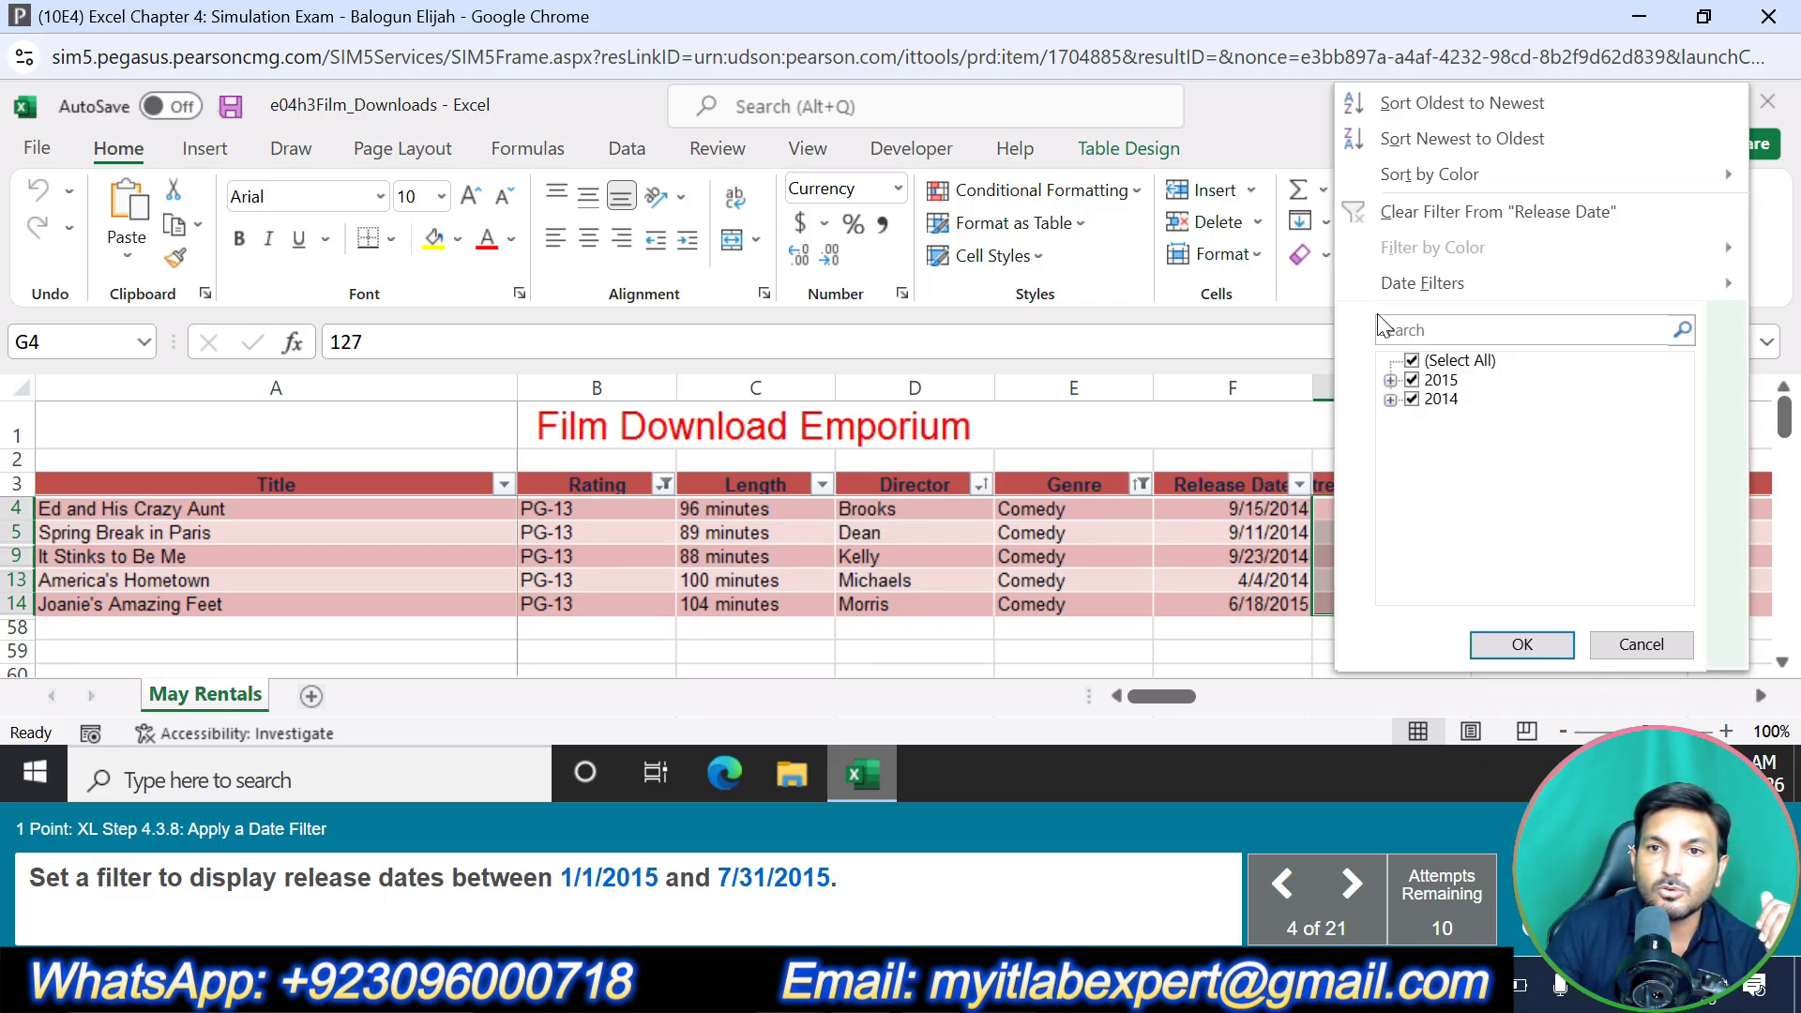
{"action": "mouse_move", "coordinate": [1418, 283]}
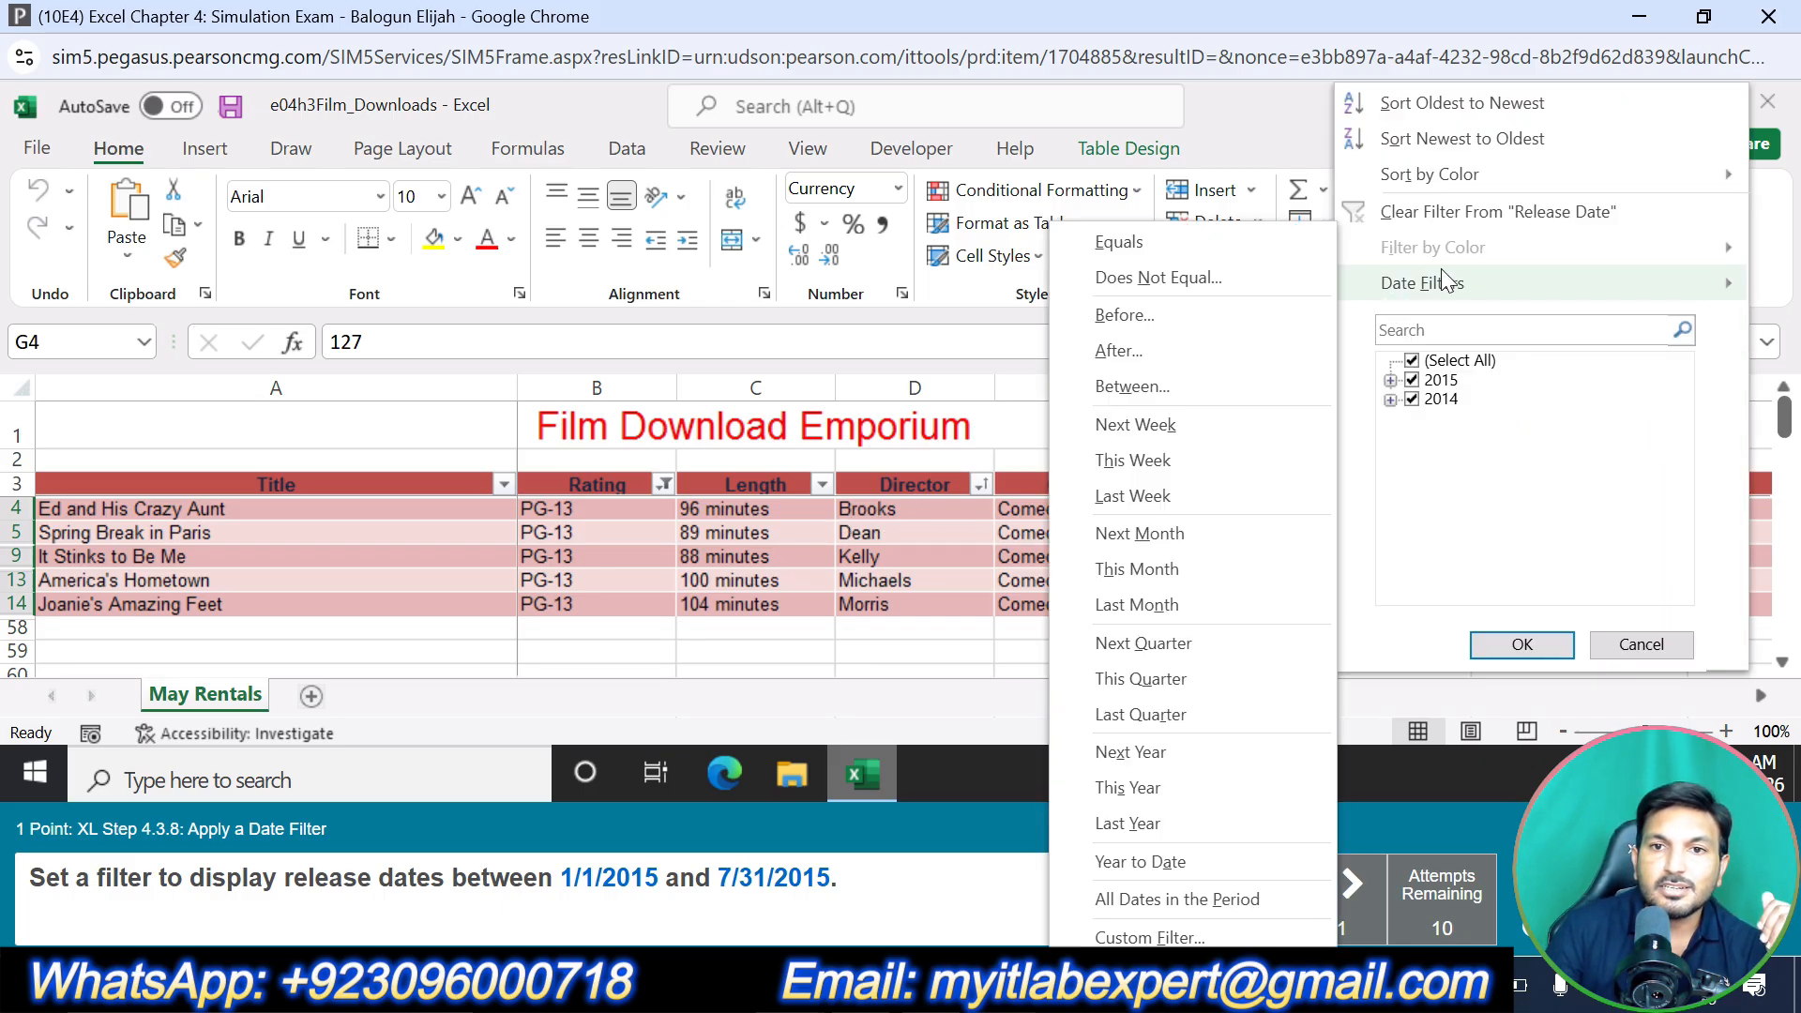
{"action": "left_click", "coordinate": [1168, 385]}
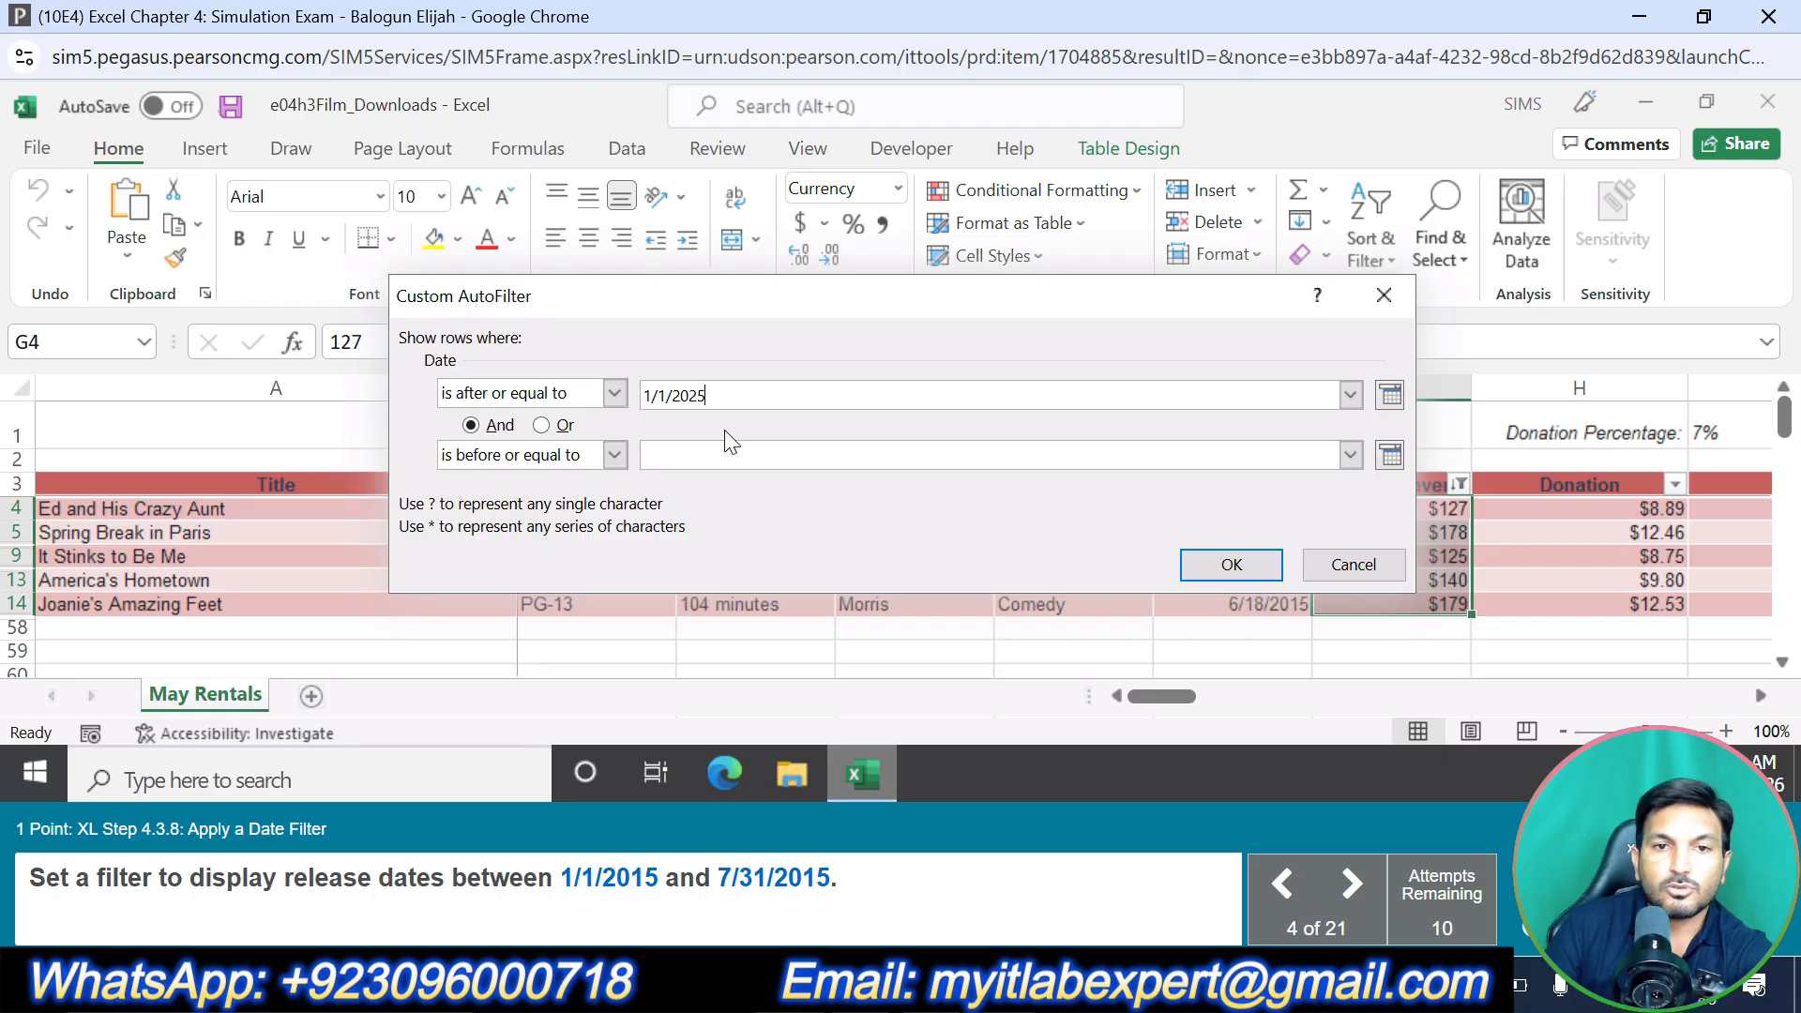
{"action": "type", "text": "15"}
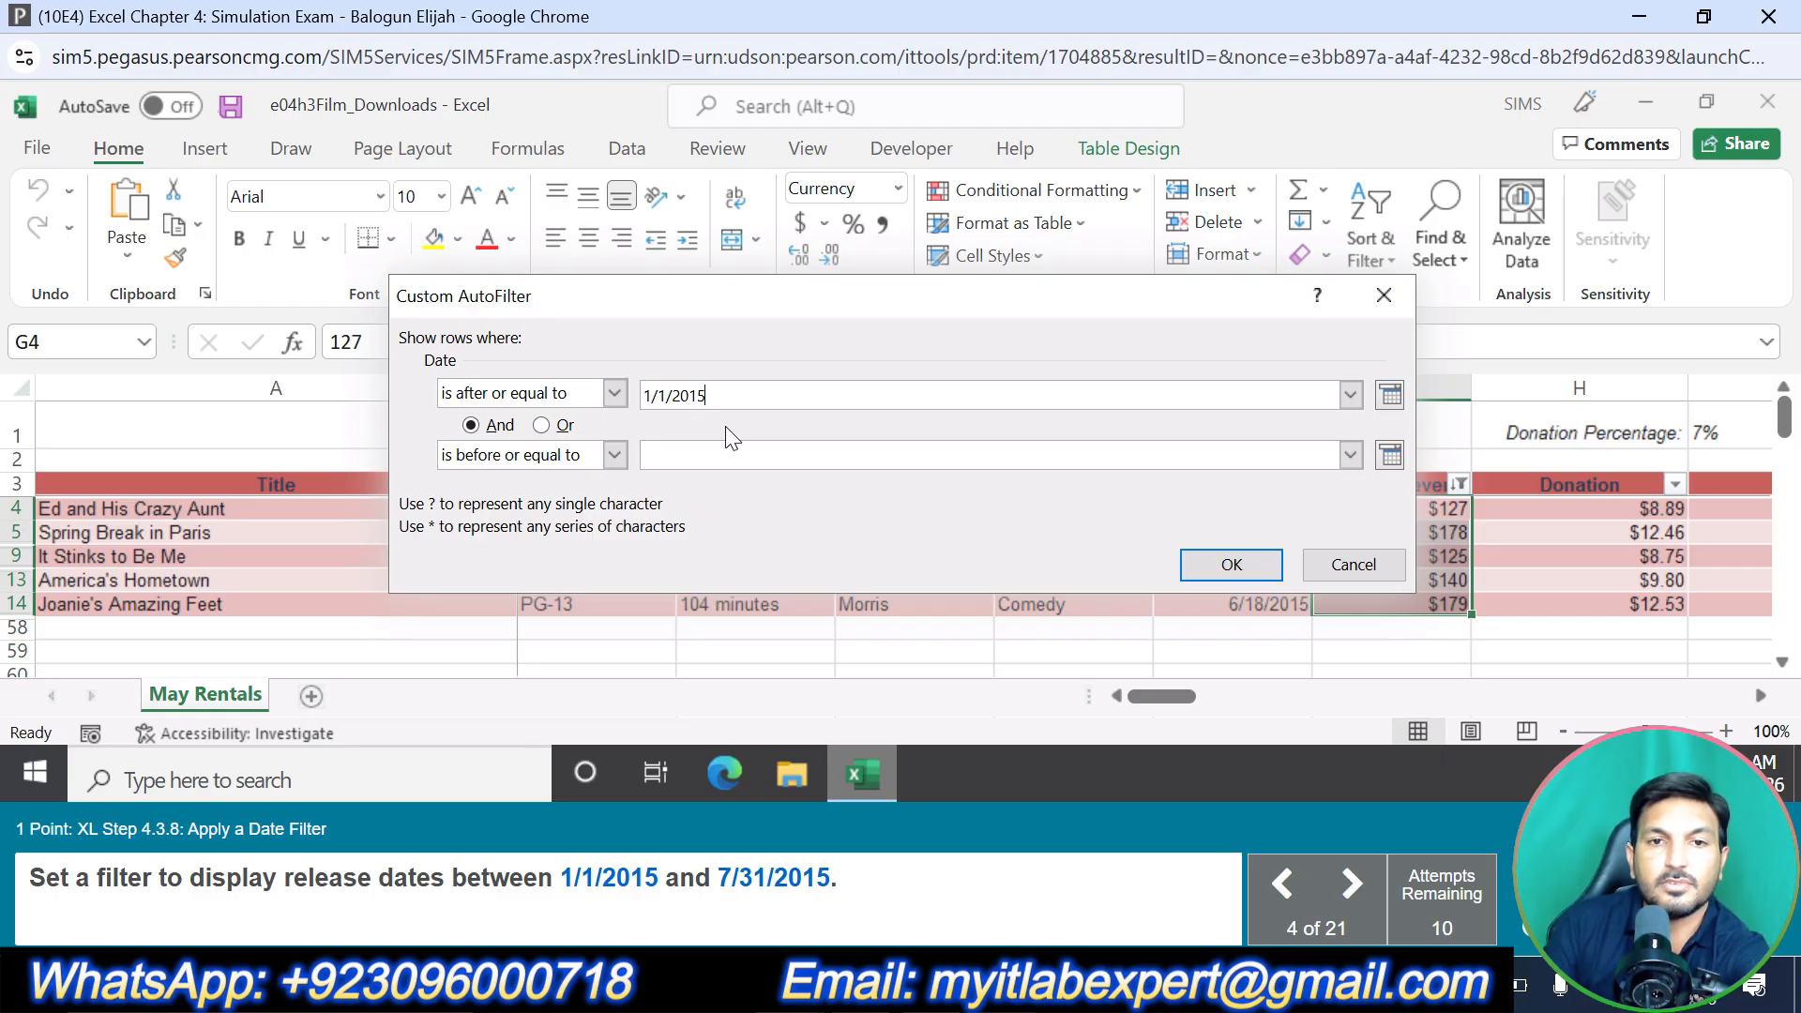
{"action": "key", "text": "Tab"}
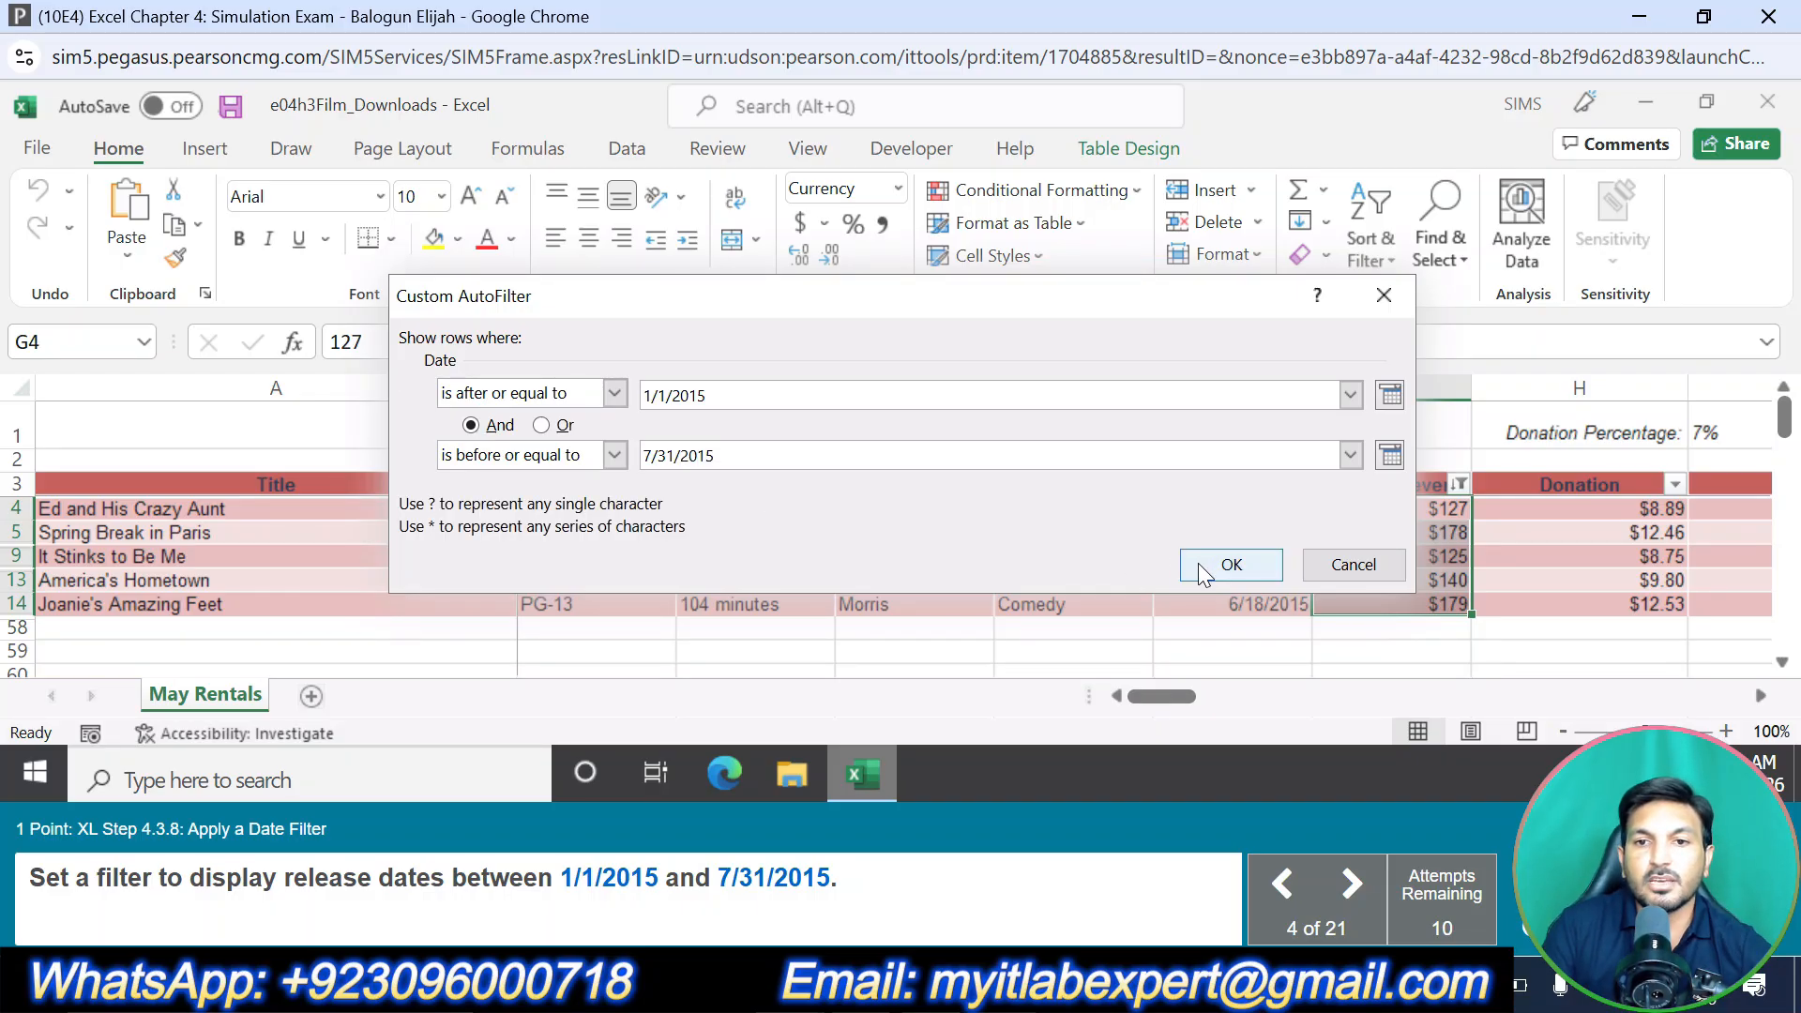
{"action": "left_click", "coordinate": [1224, 563]}
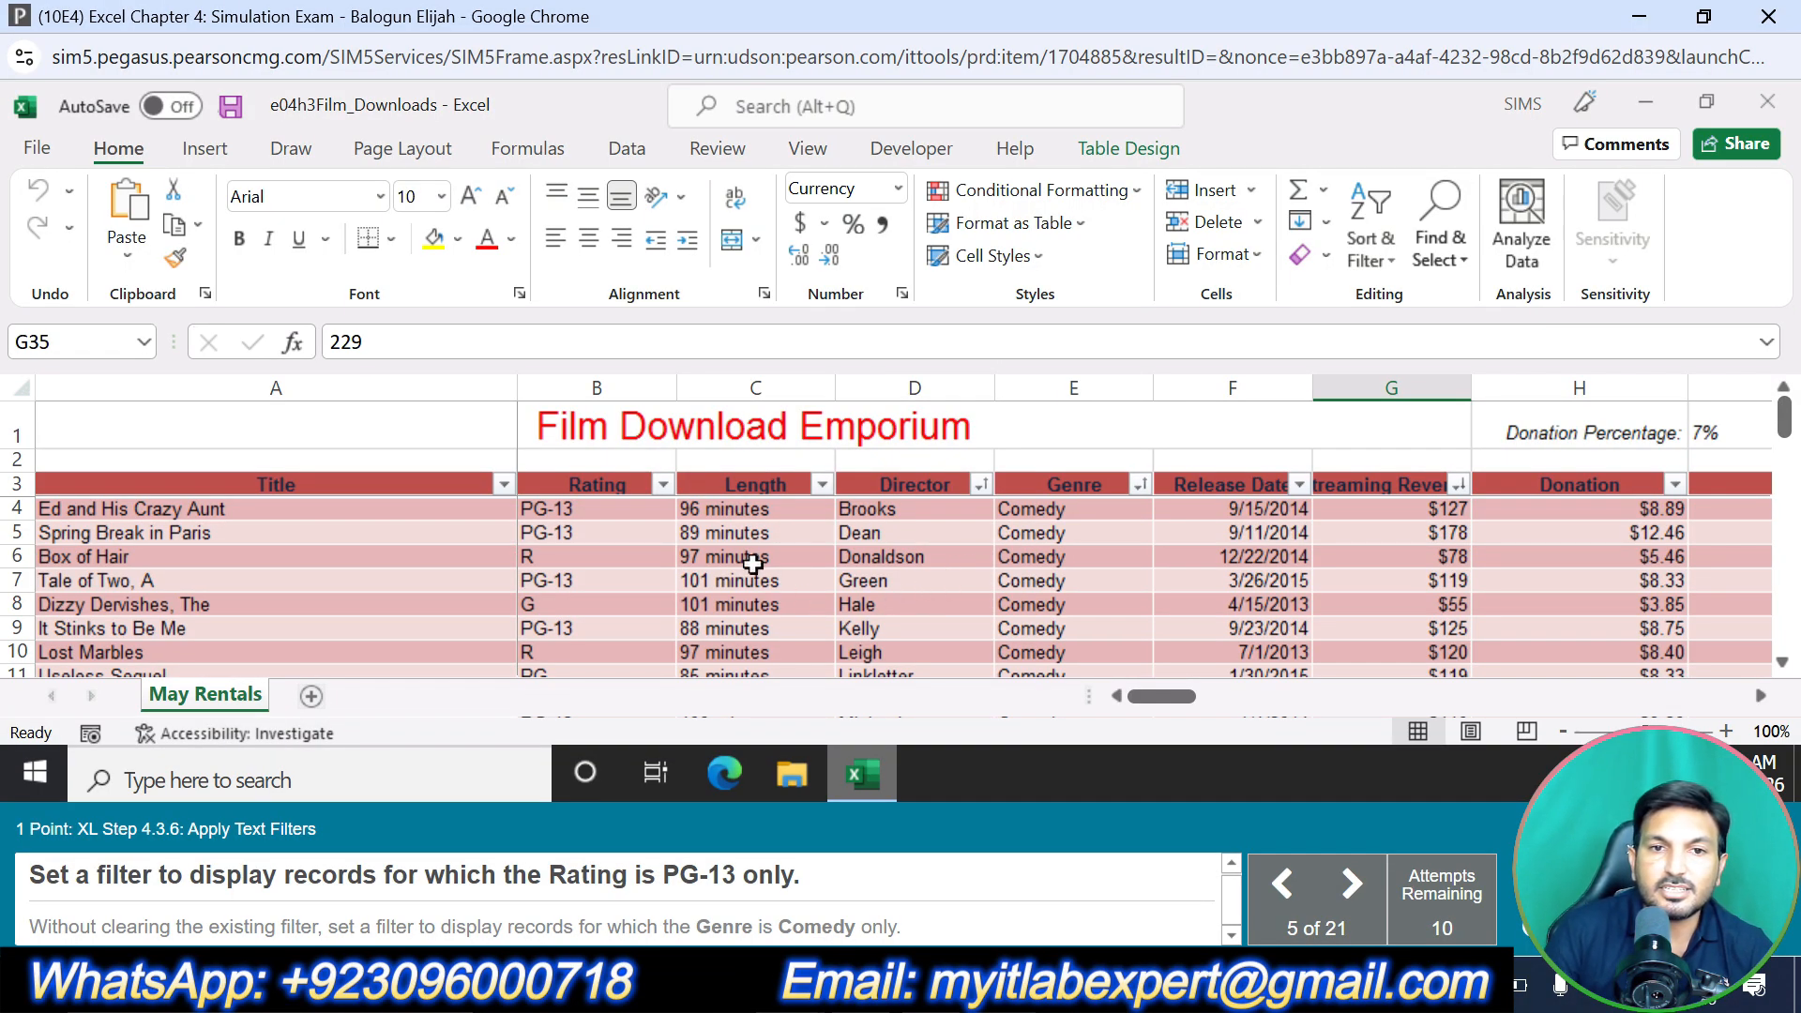
Filter the Rating column to display only PG-13 records
{"action": "left_click", "coordinate": [662, 484]}
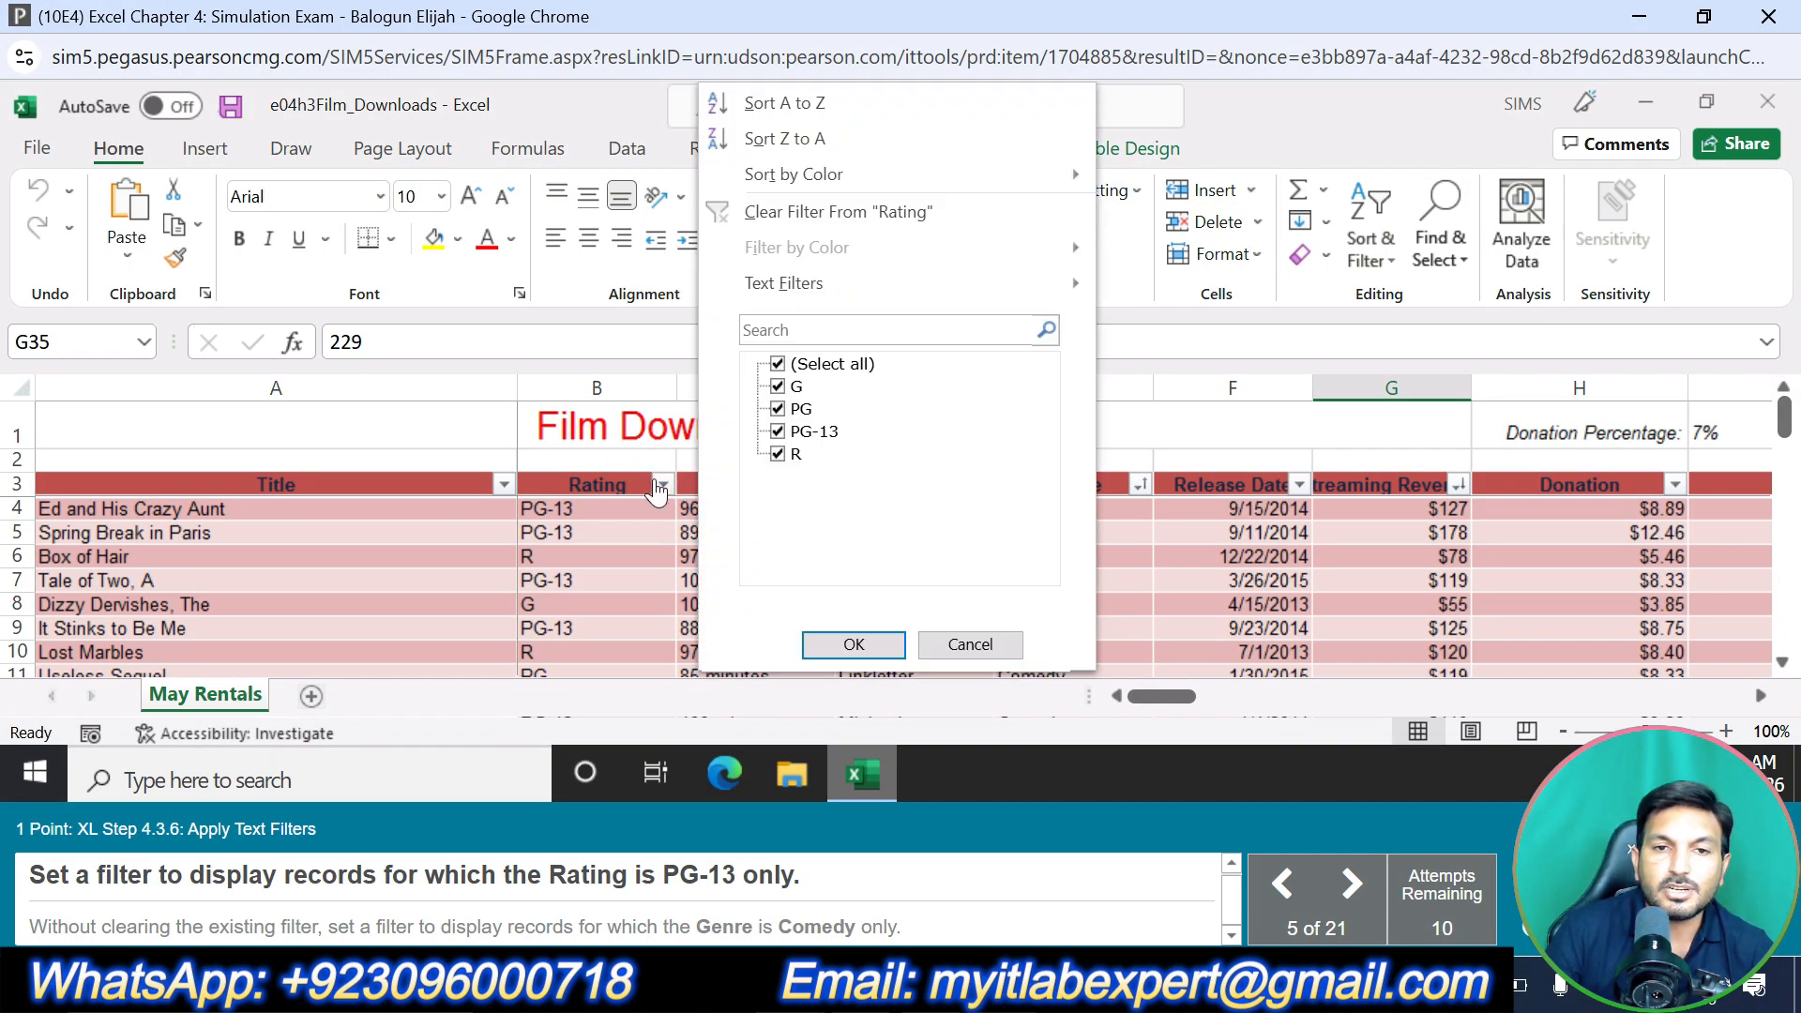
{"action": "left_click", "coordinate": [776, 364]}
{"action": "left_click", "coordinate": [779, 433]}
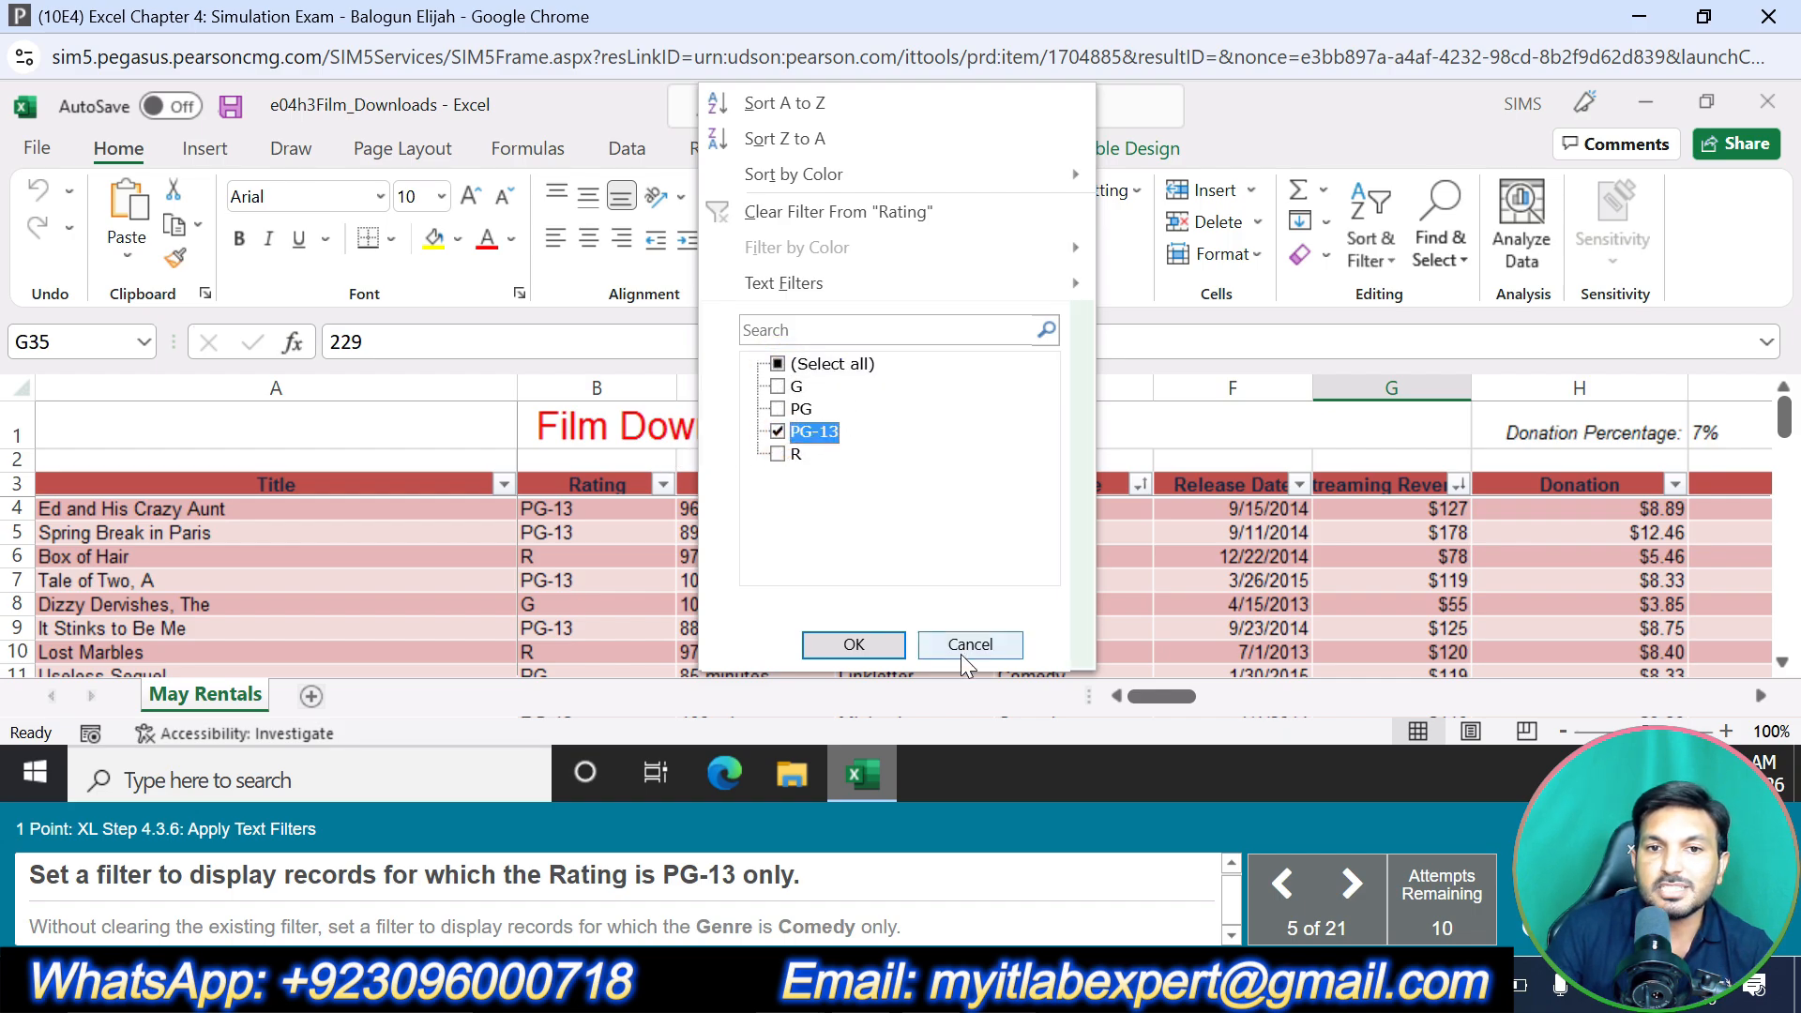
{"action": "left_click", "coordinate": [852, 643]}
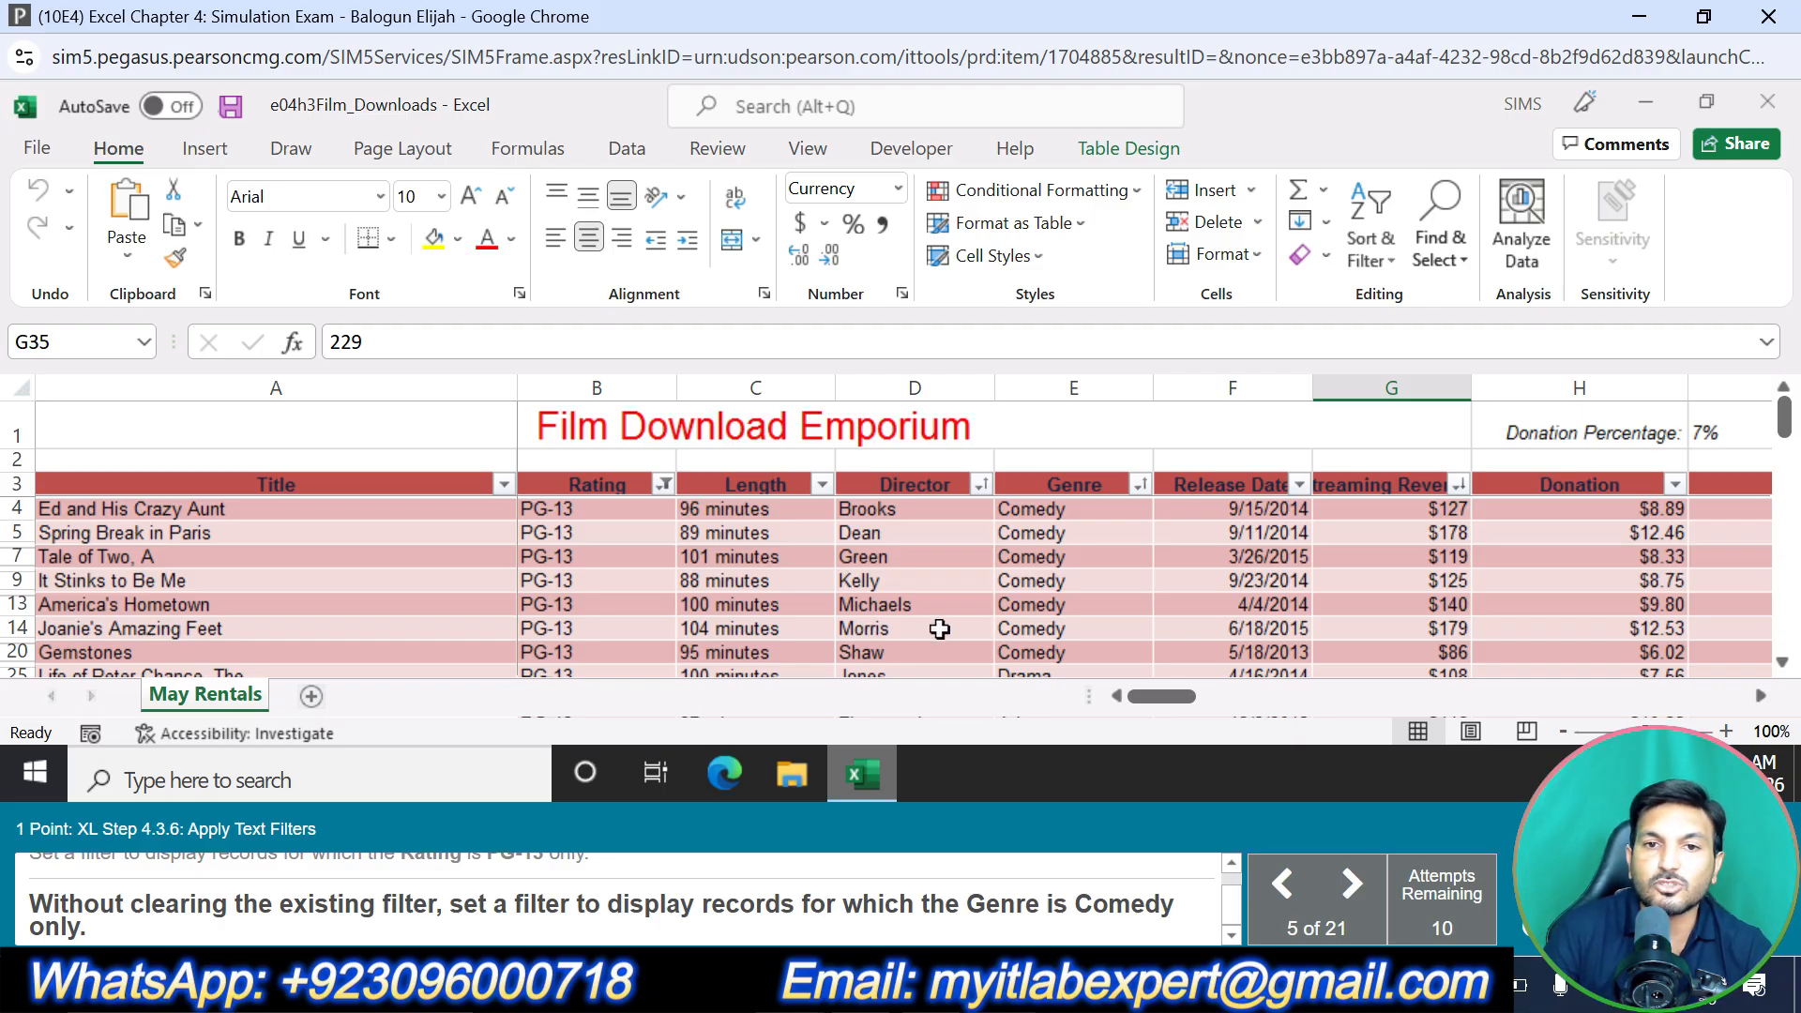
Filter the Genre column to display only Comedy records, keeping the existing Rating filter
{"action": "left_click", "coordinate": [1139, 485]}
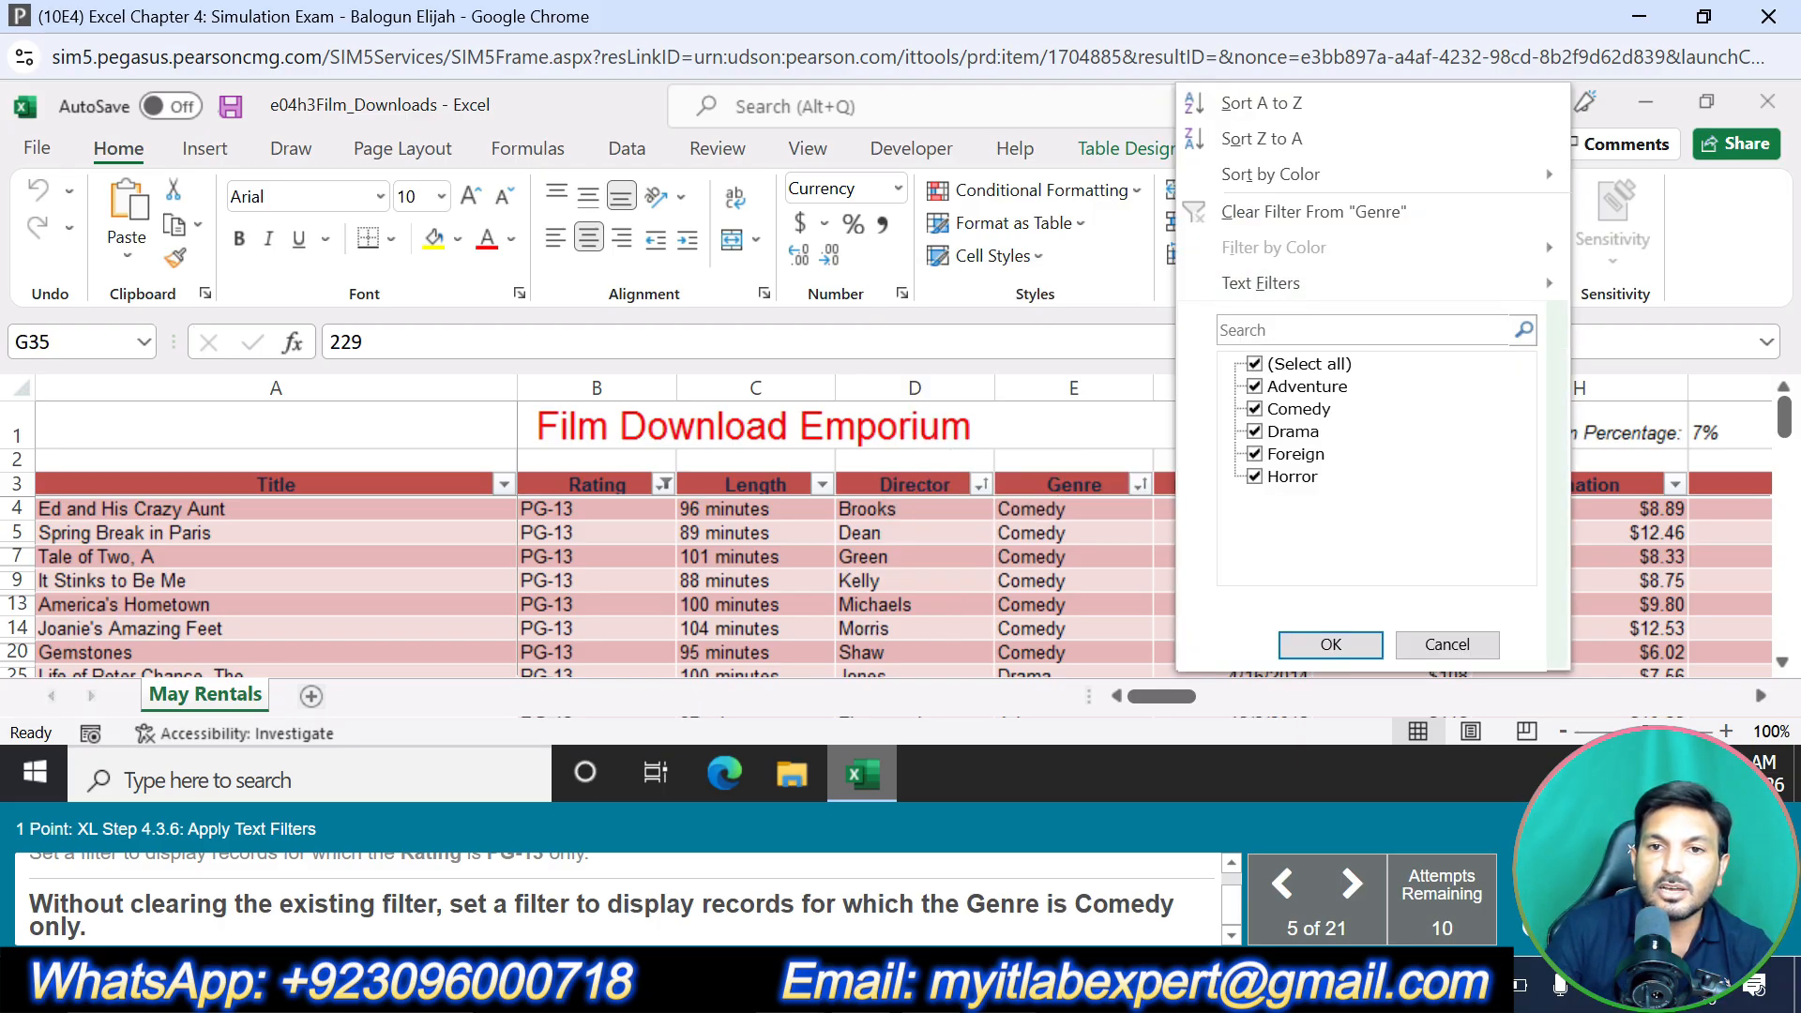
{"action": "left_click", "coordinate": [1254, 364]}
{"action": "left_click", "coordinate": [1256, 411]}
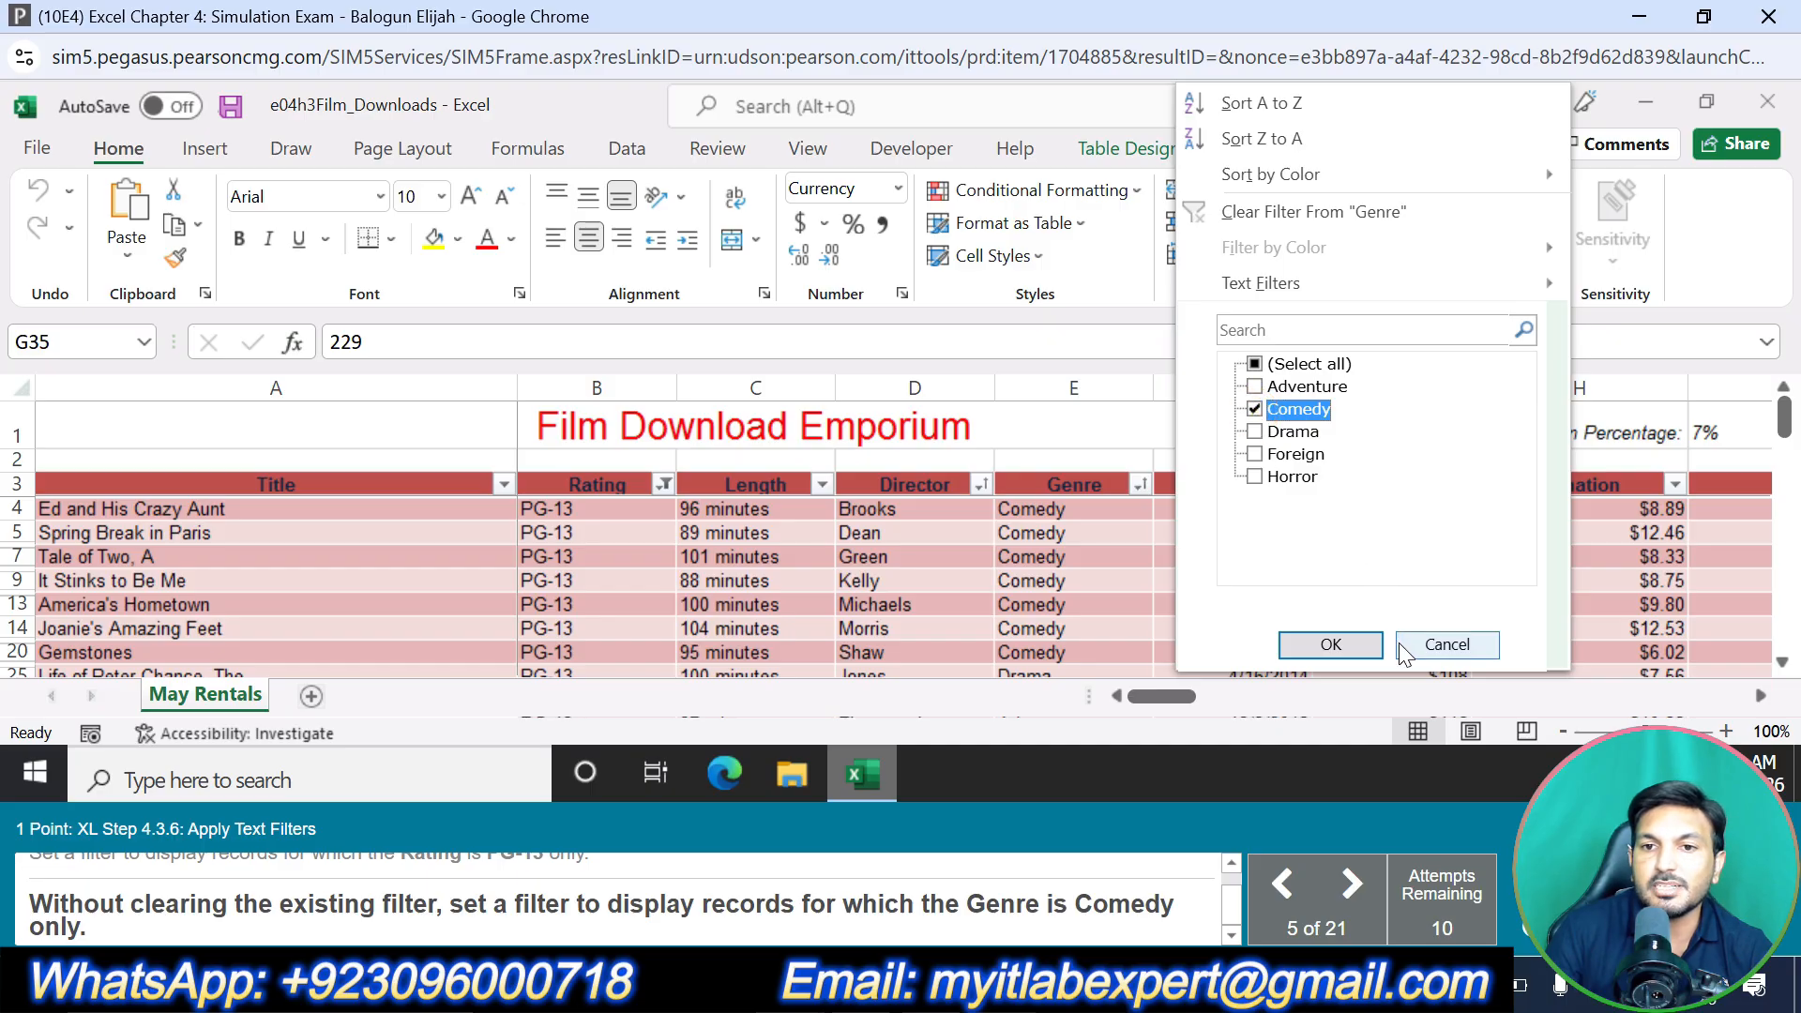
{"action": "left_click", "coordinate": [1328, 645]}
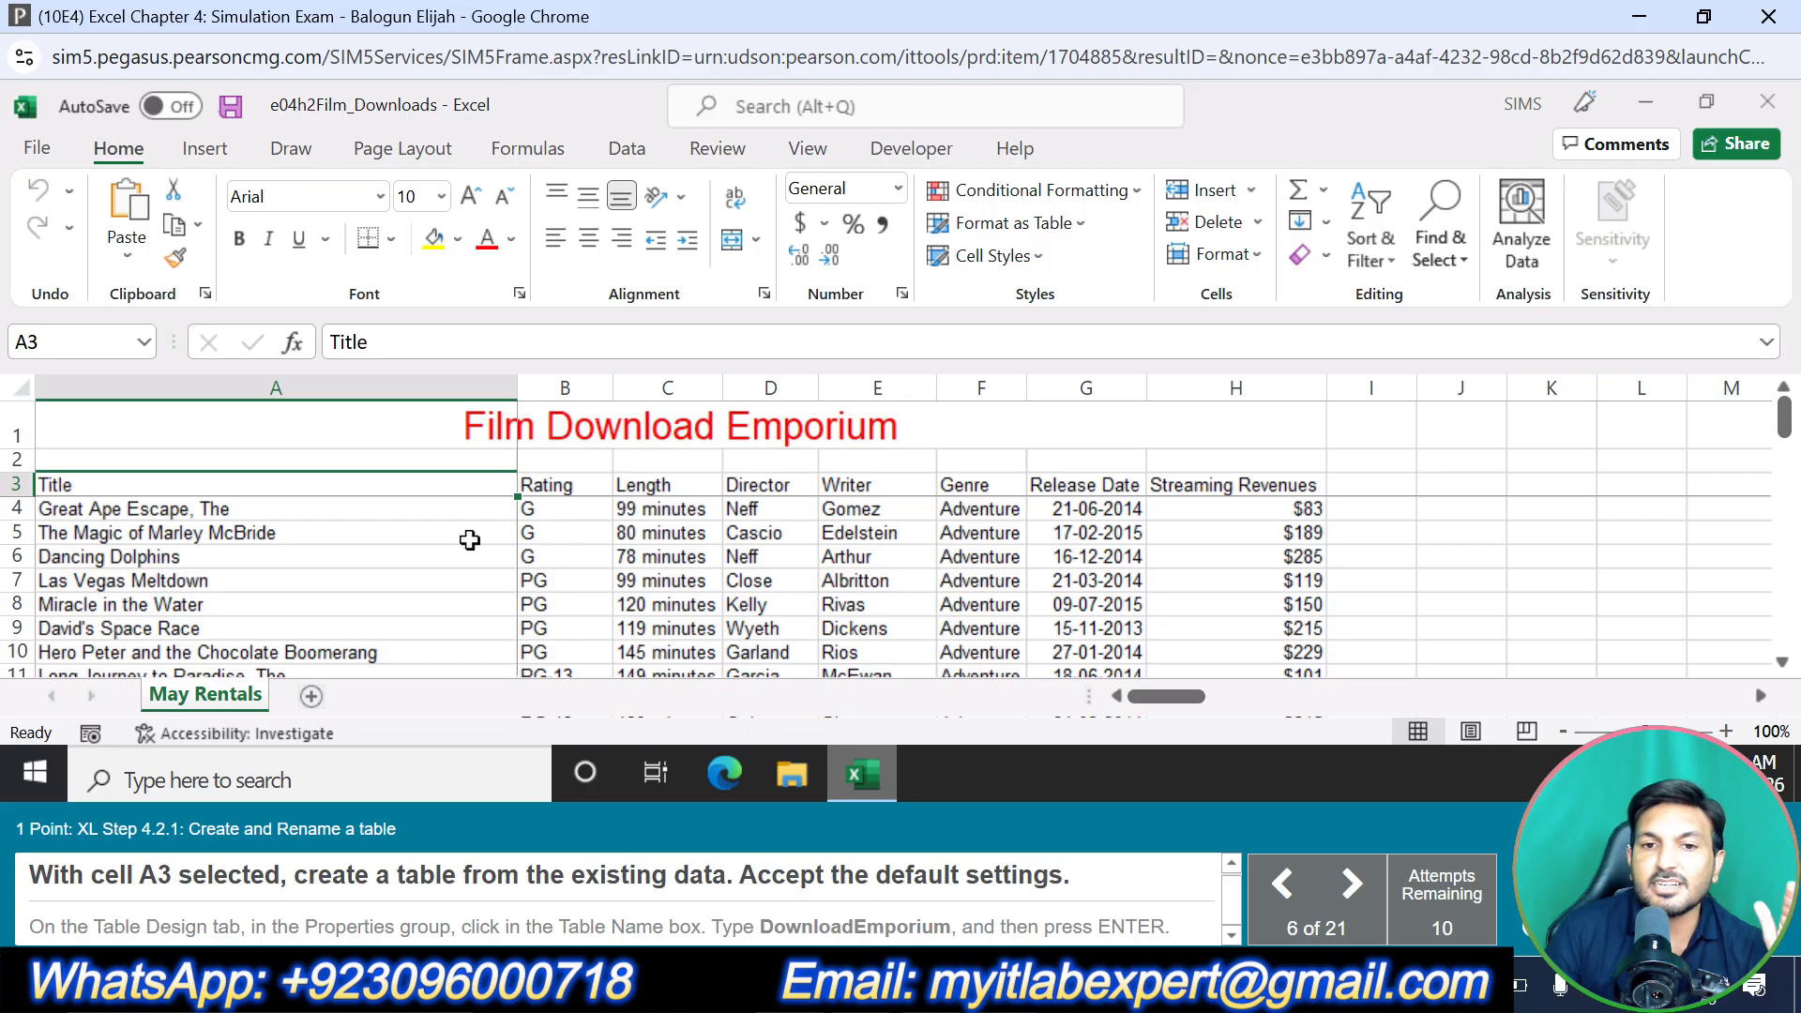
Create a table from the existing data starting at cell A3, accepting the default settings
{"action": "left_click", "coordinate": [205, 148]}
{"action": "left_click", "coordinate": [257, 215]}
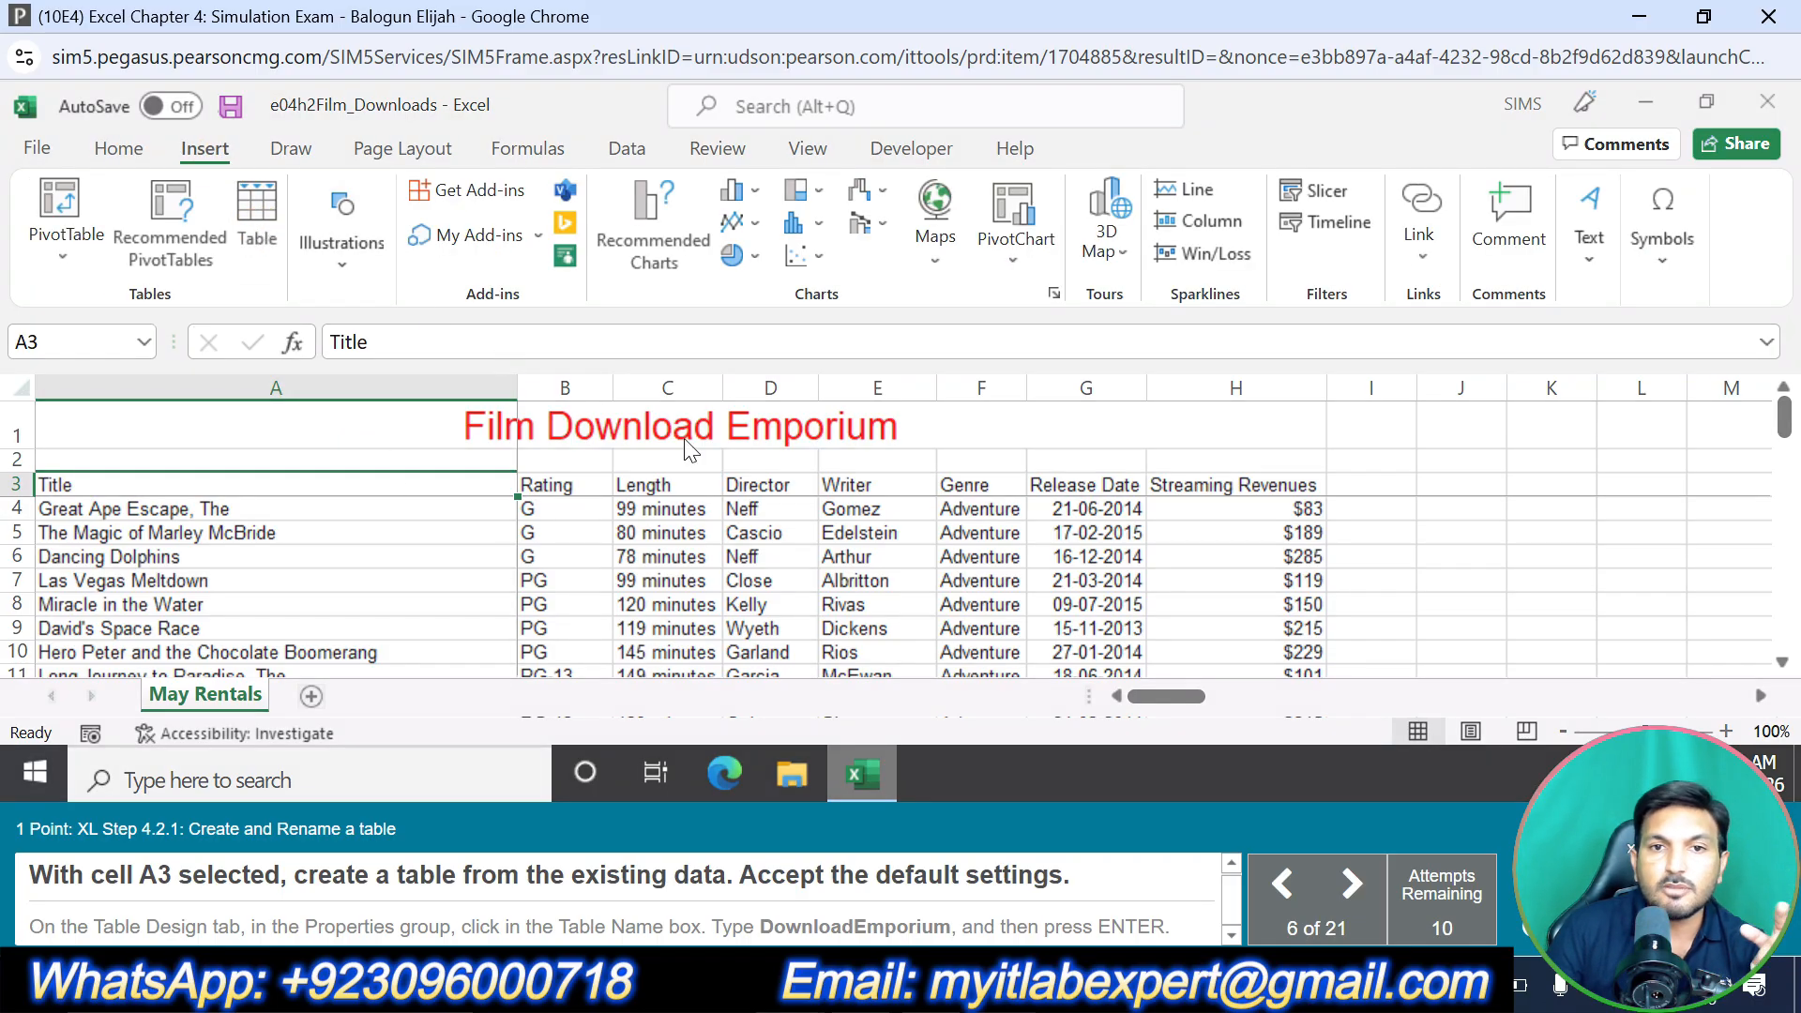
{"action": "left_click", "coordinate": [906, 503]}
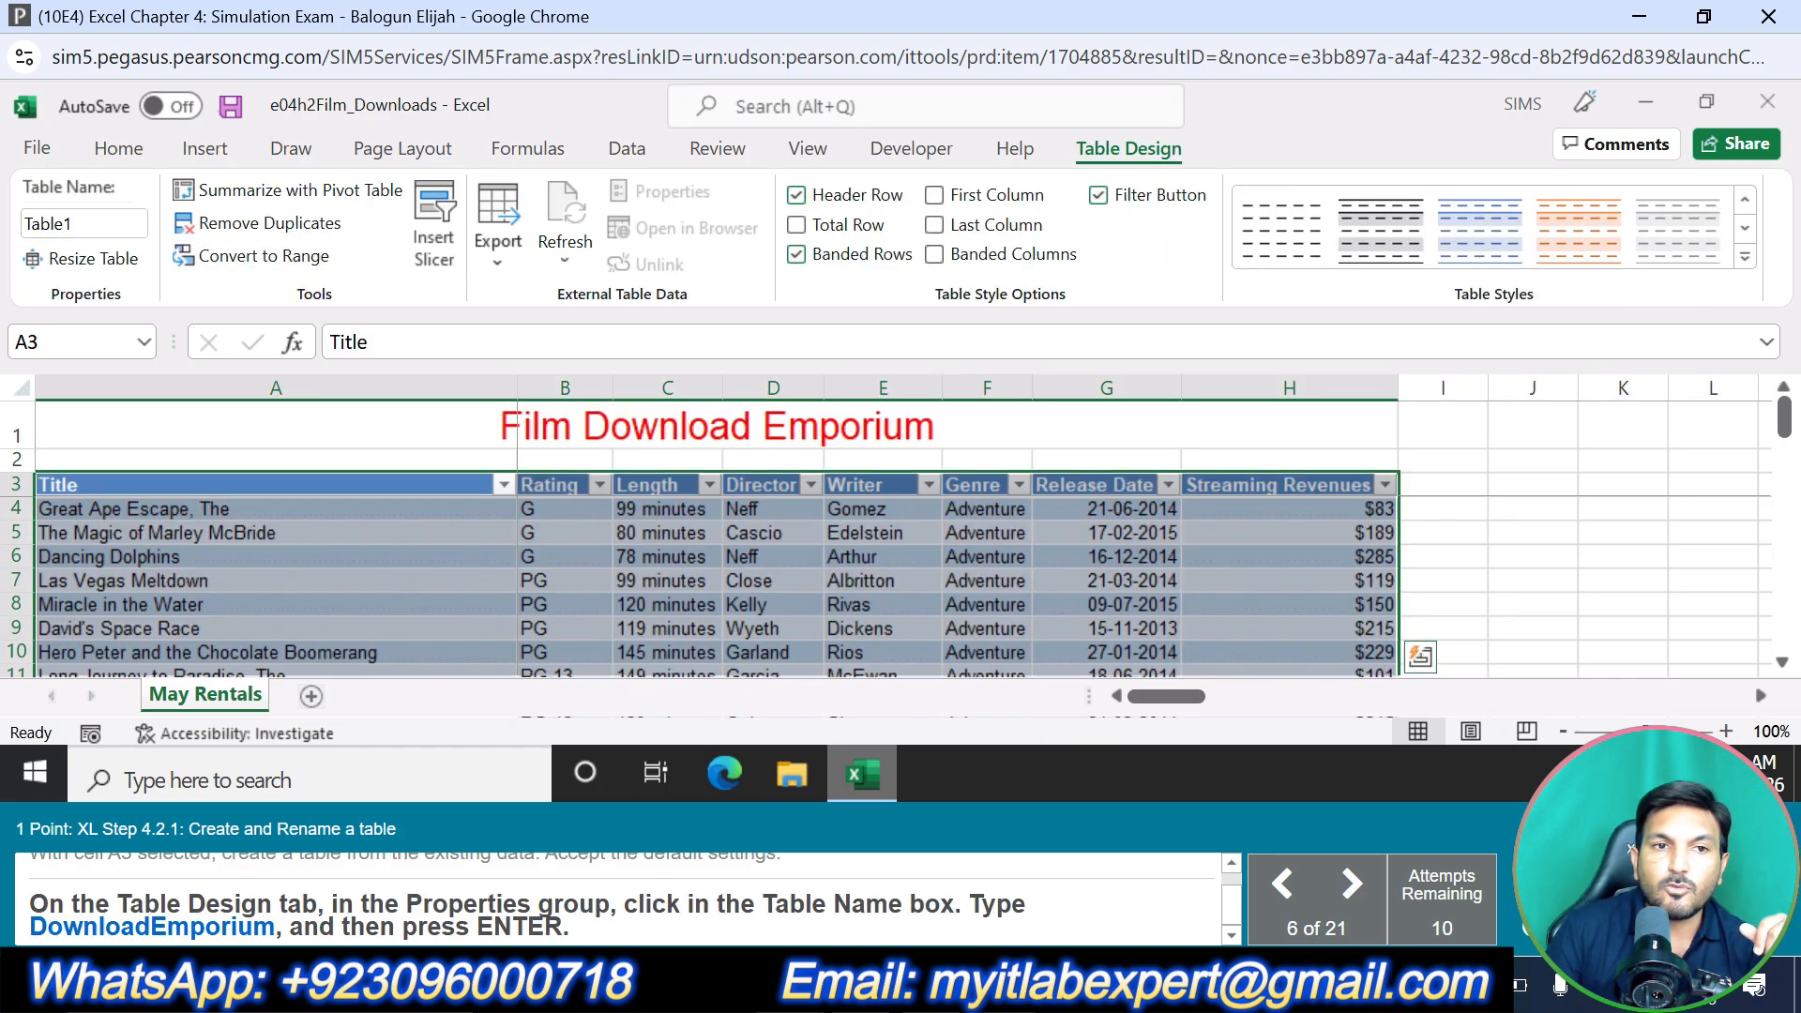
Try to replace the new table's default name with DownloadEmpr
{"action": "left_click", "coordinate": [103, 223]}
{"action": "key", "text": "BackSpace"}
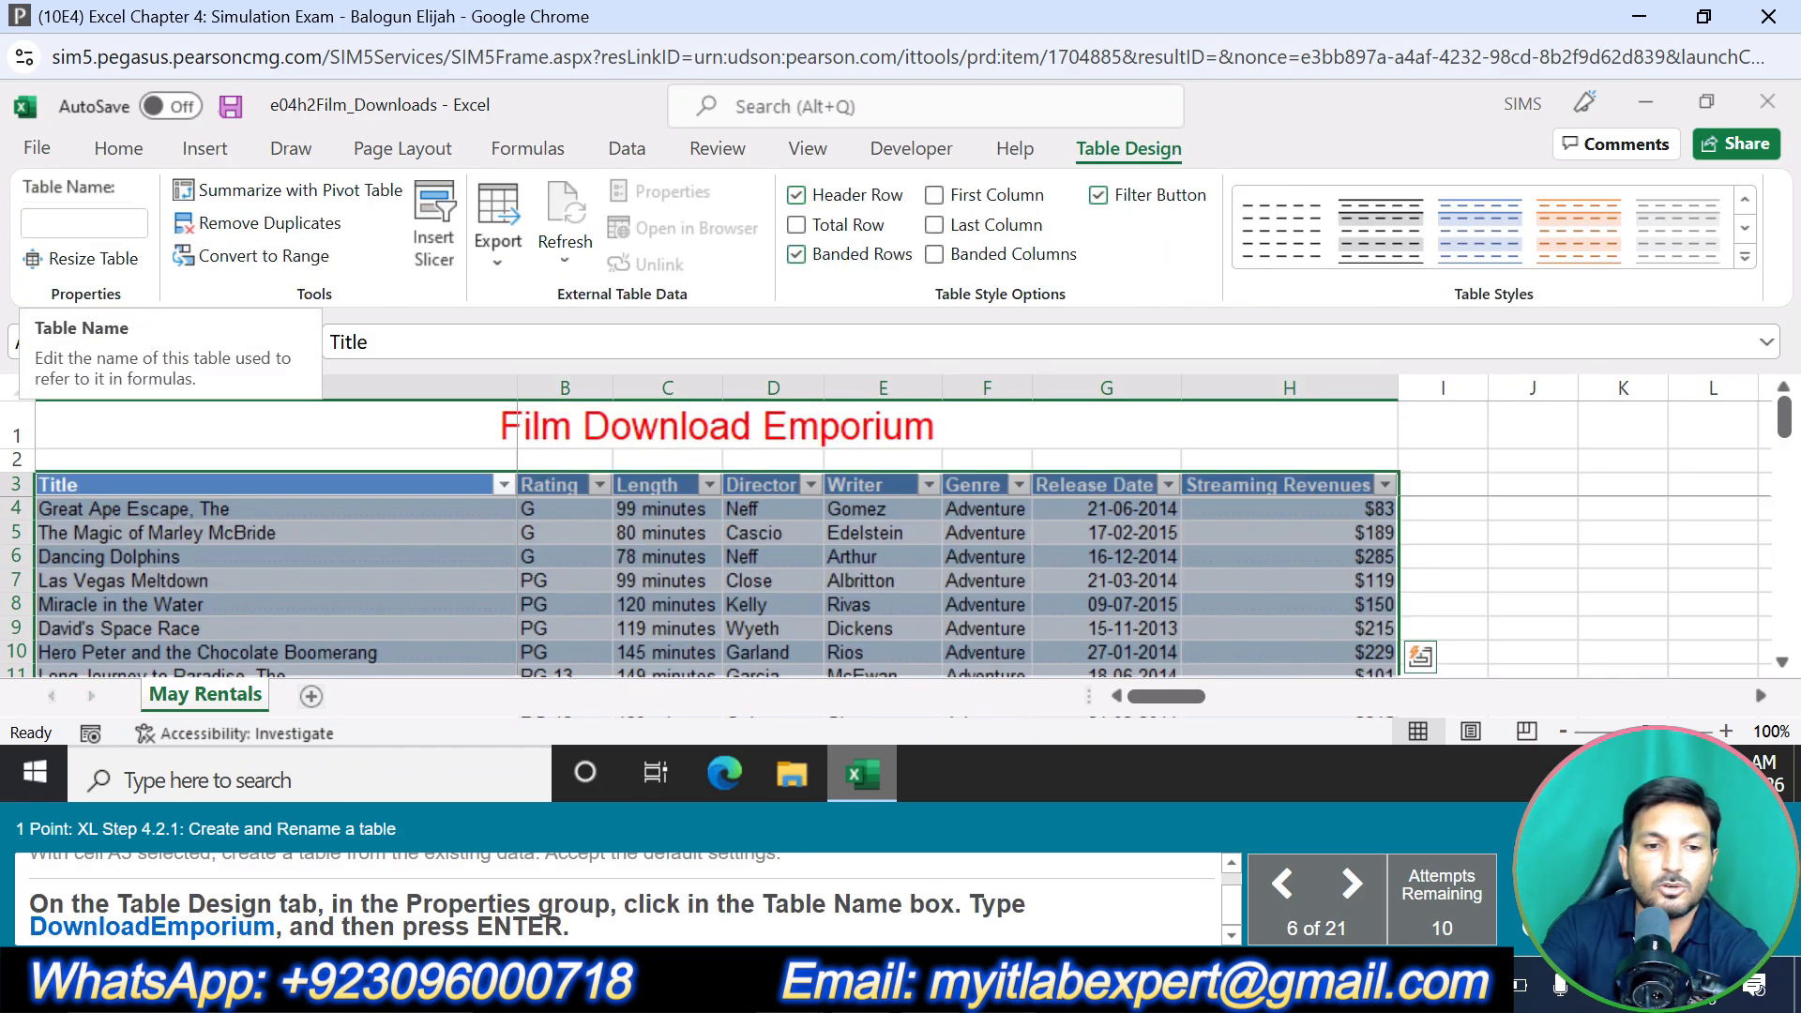
{"action": "type", "text": "DownloadE"}
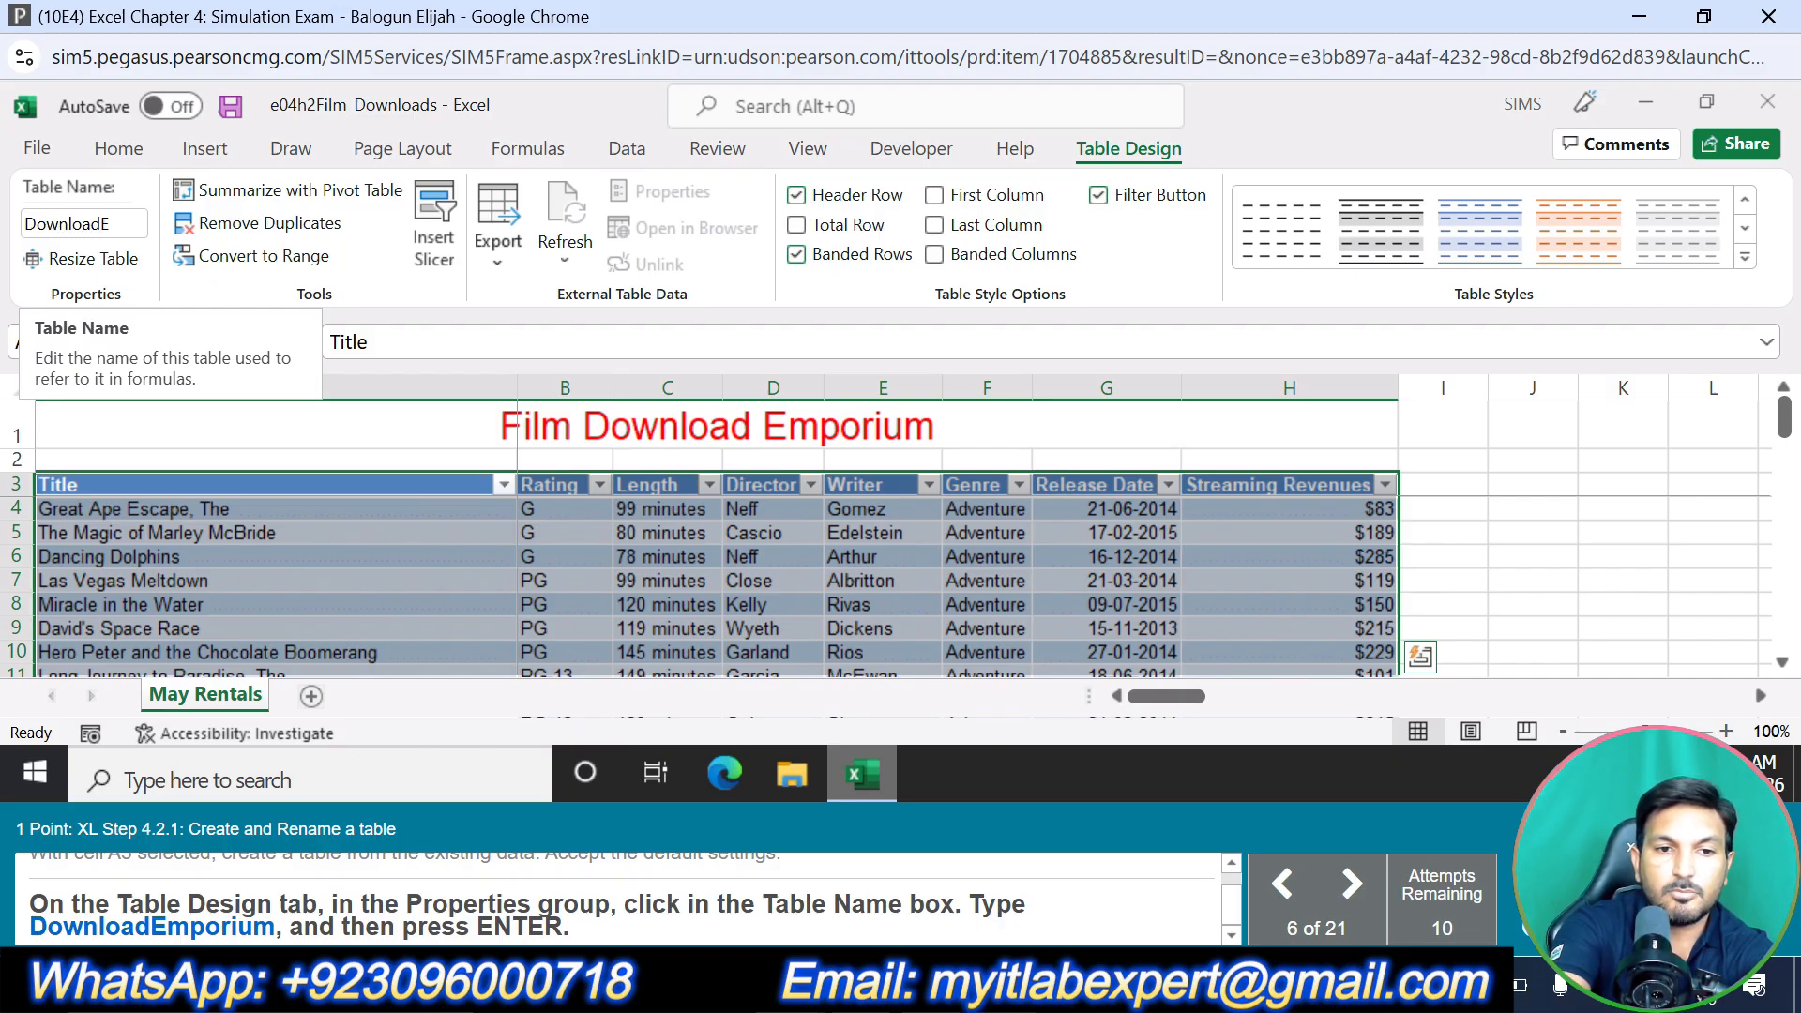
{"action": "type", "text": "mpr"}
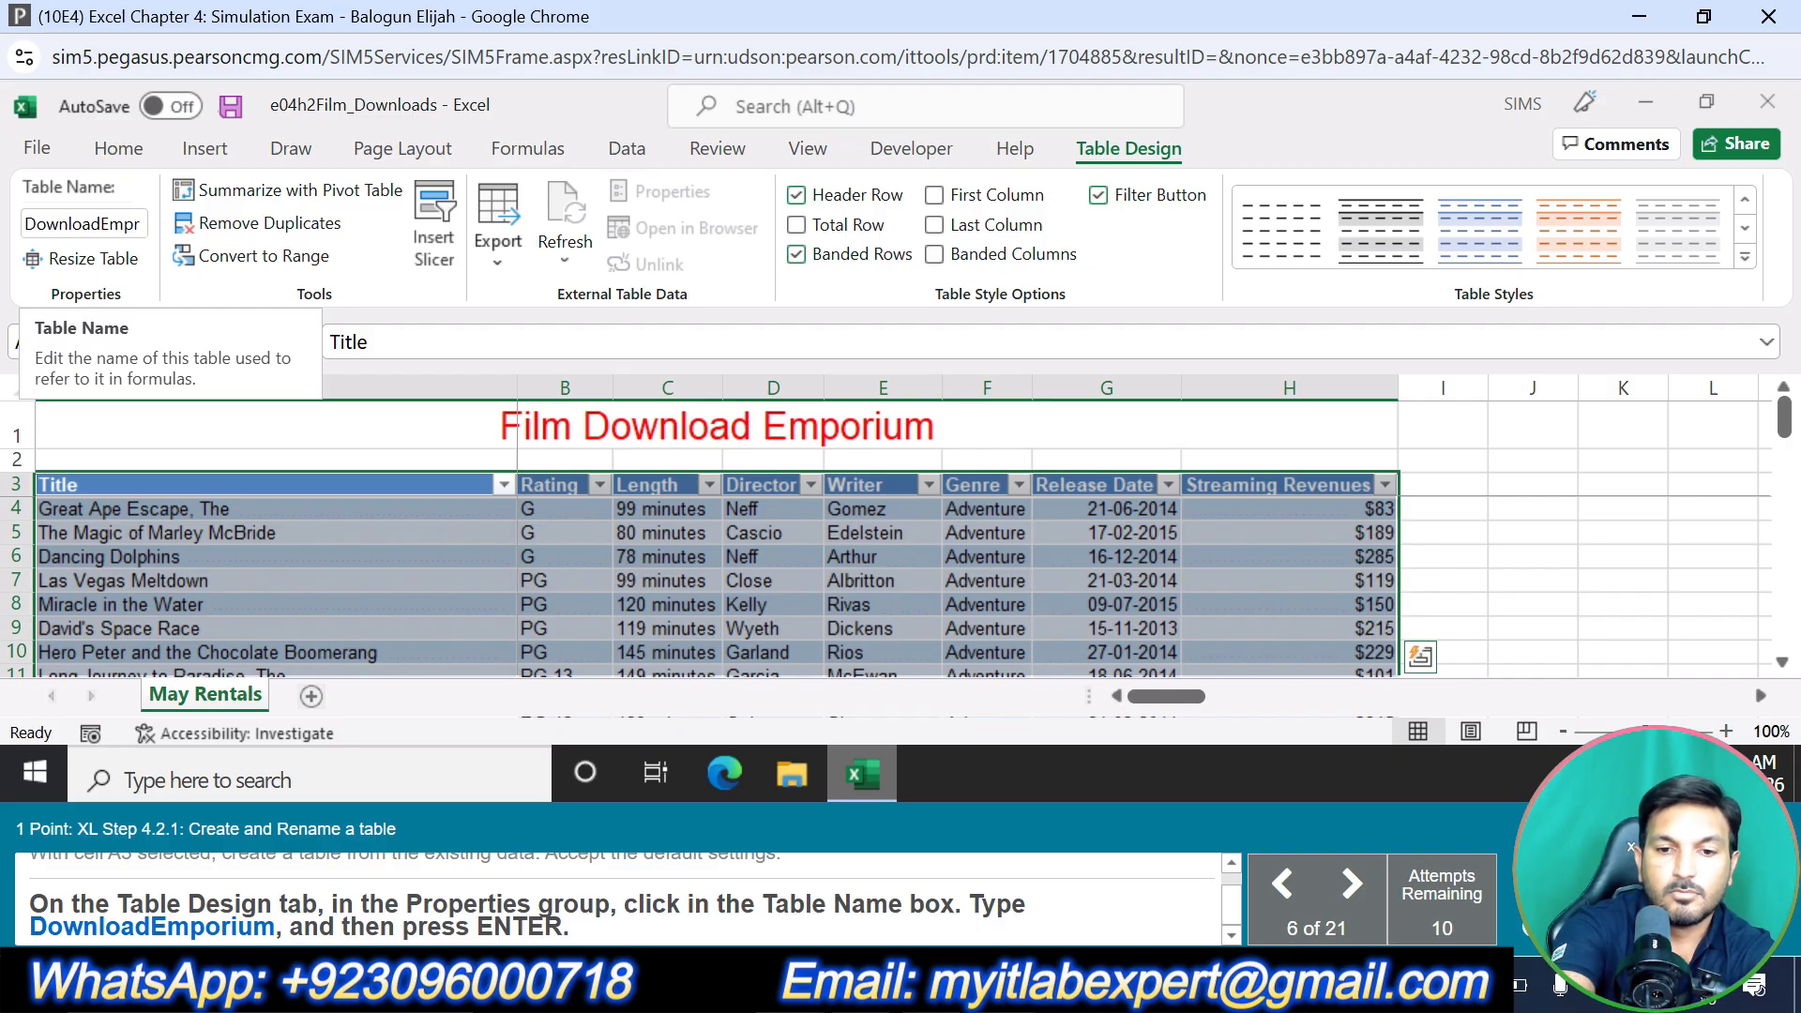
{"action": "key", "text": "Return"}
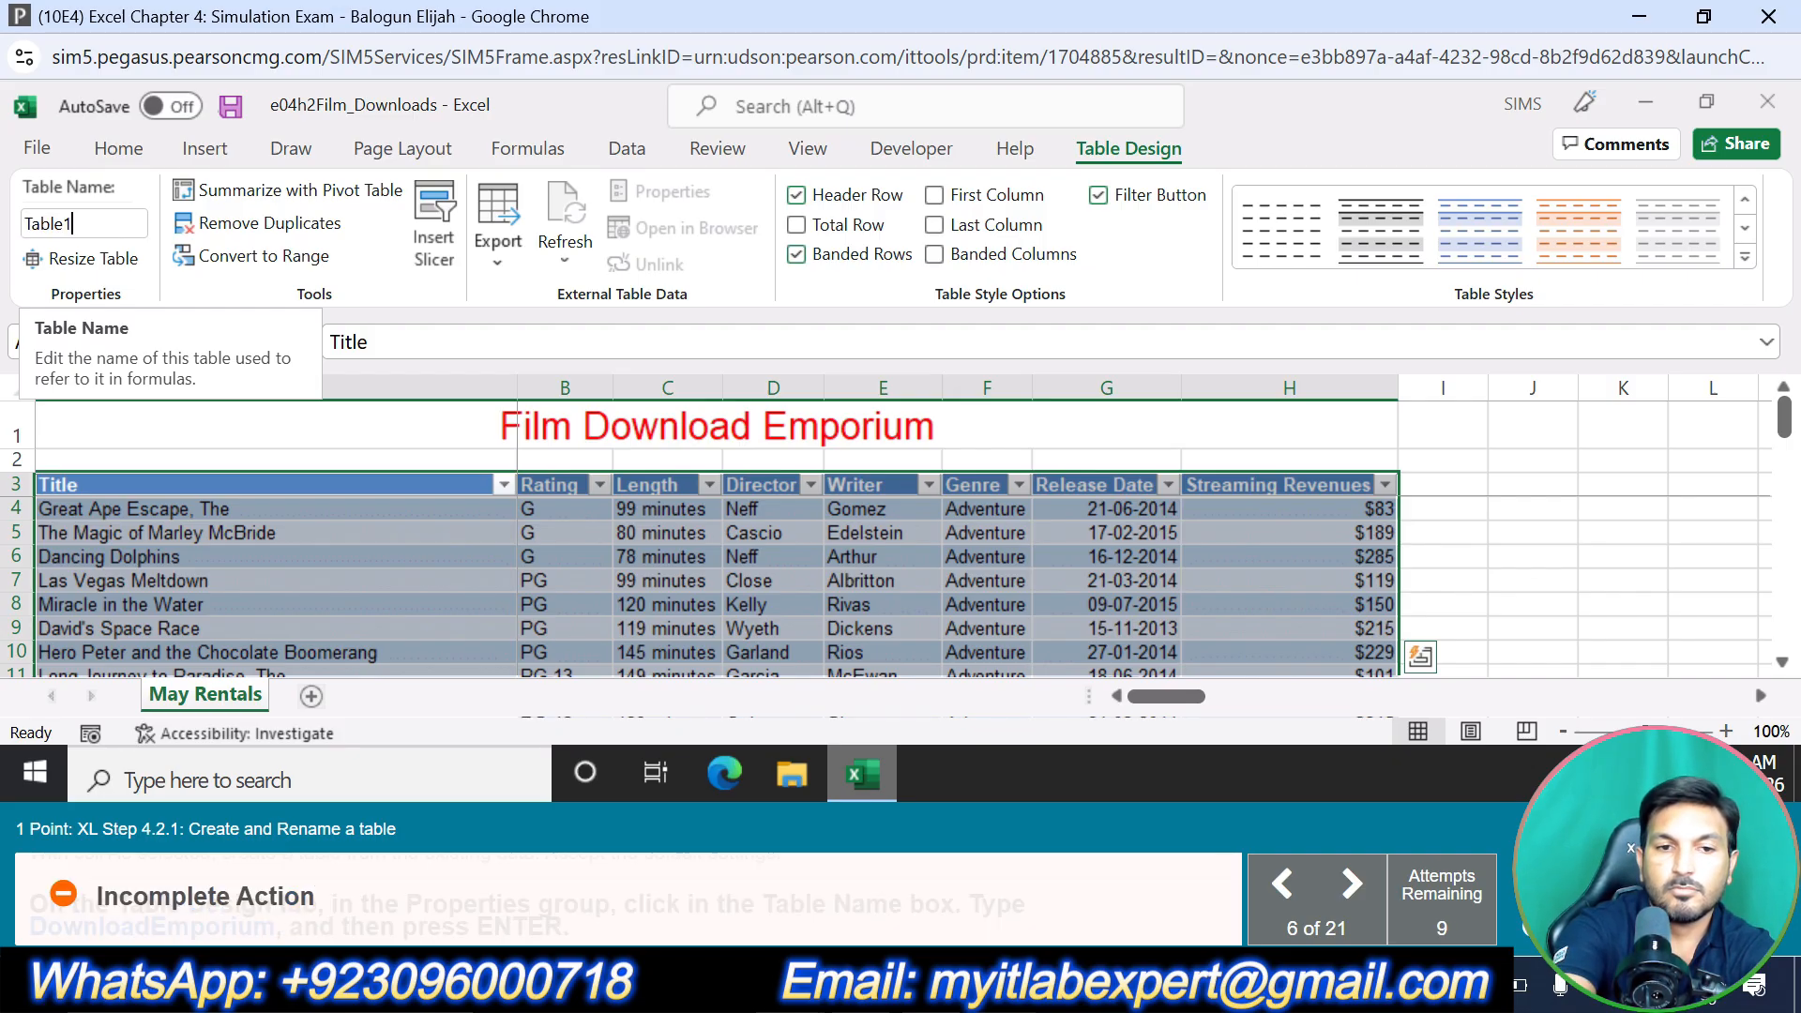
Rename the table as DownloadEmporium
{"action": "double_click", "coordinate": [108, 220]}
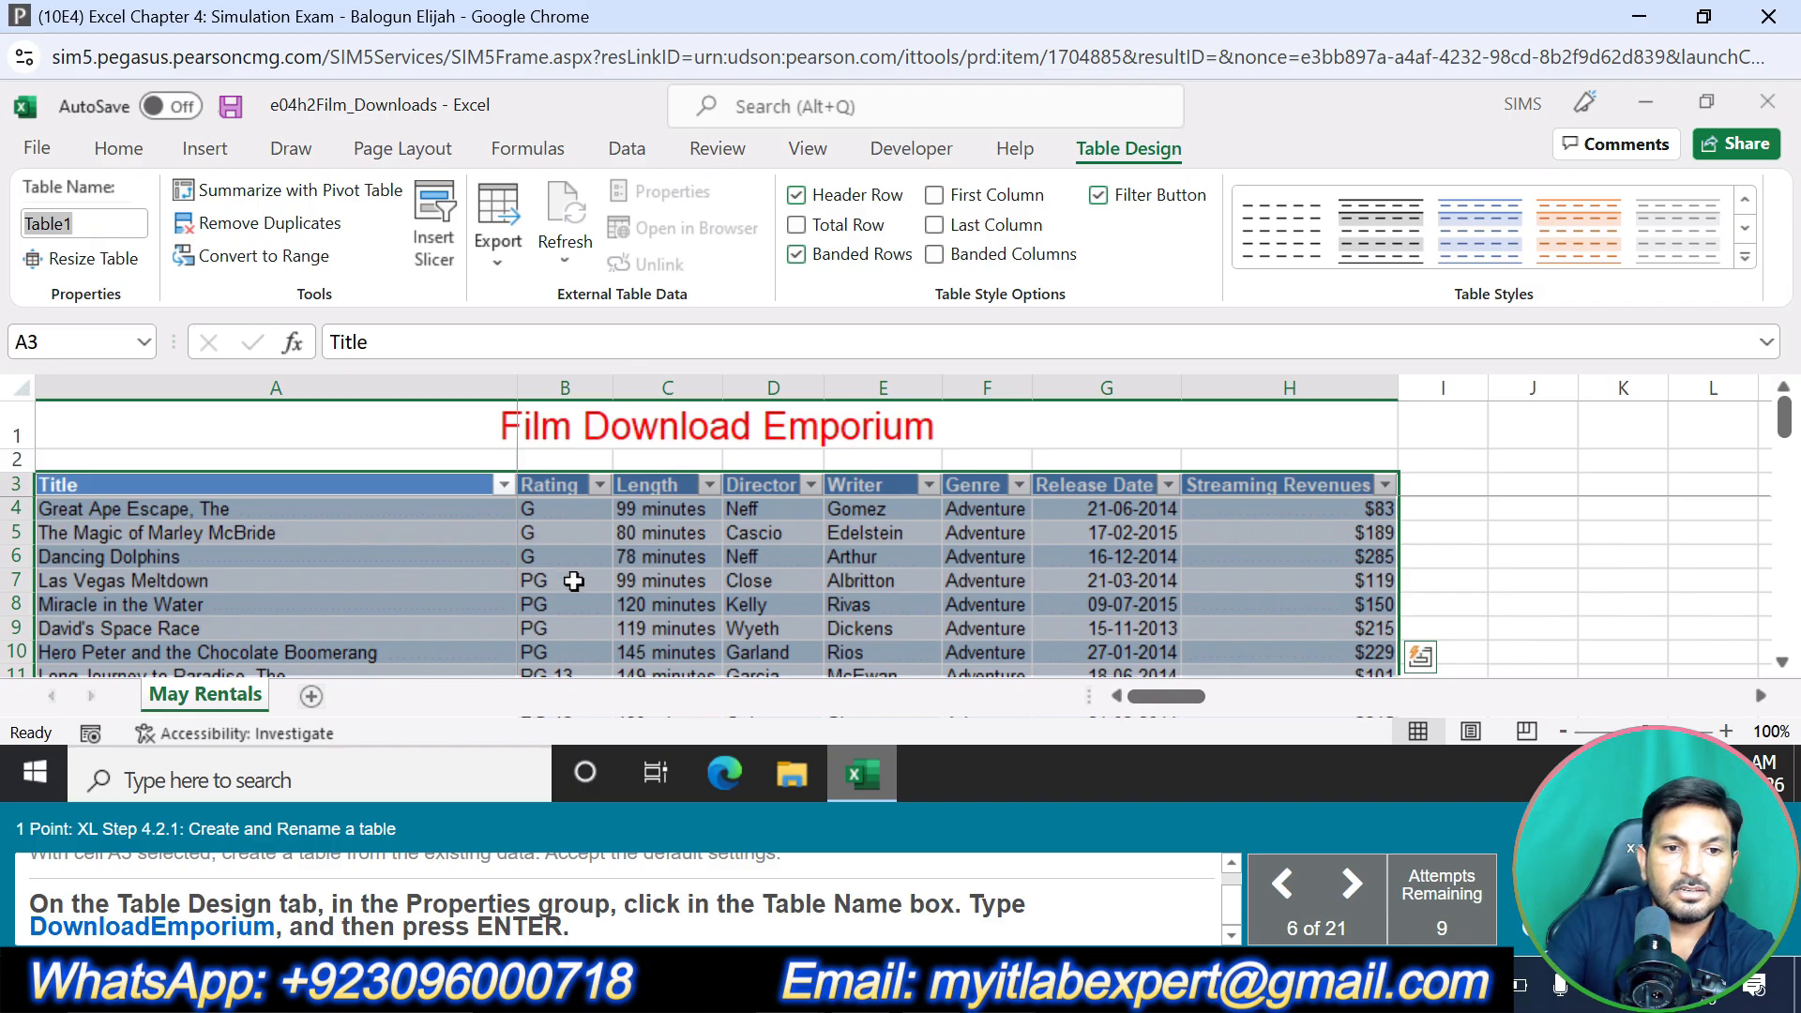
{"action": "type", "text": "Downloa"}
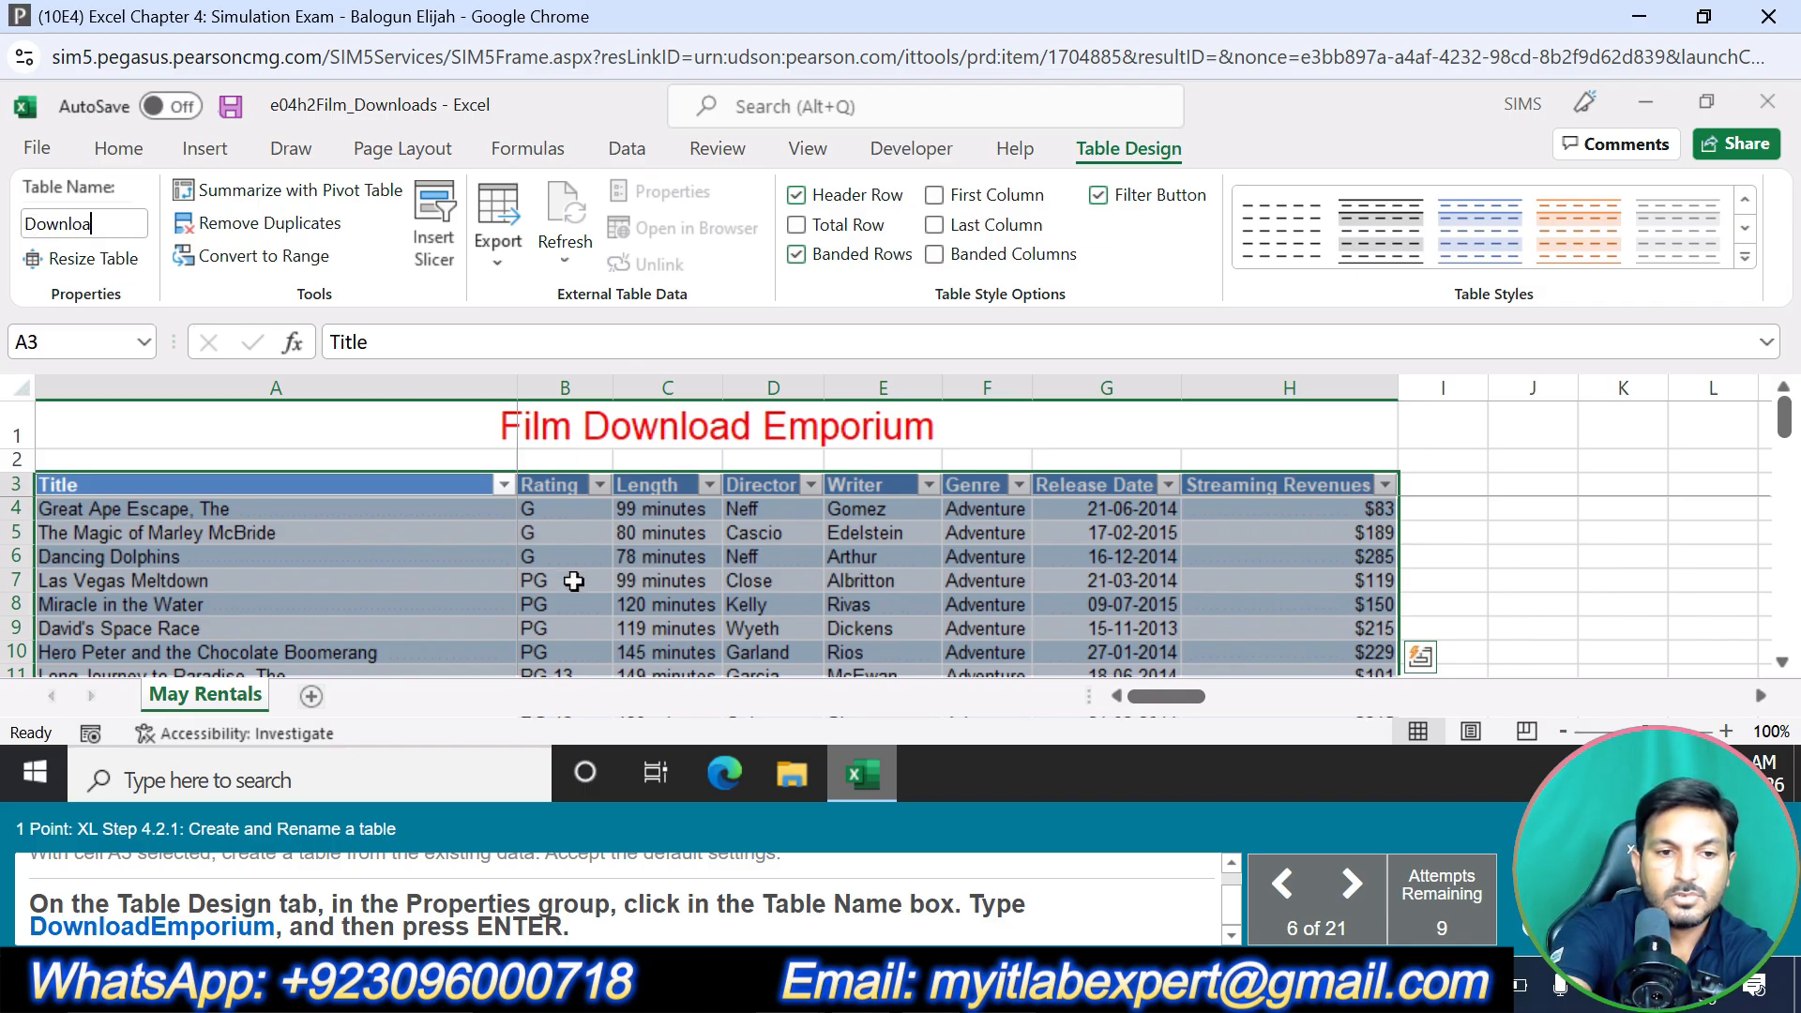
{"action": "type", "text": "dEmp"}
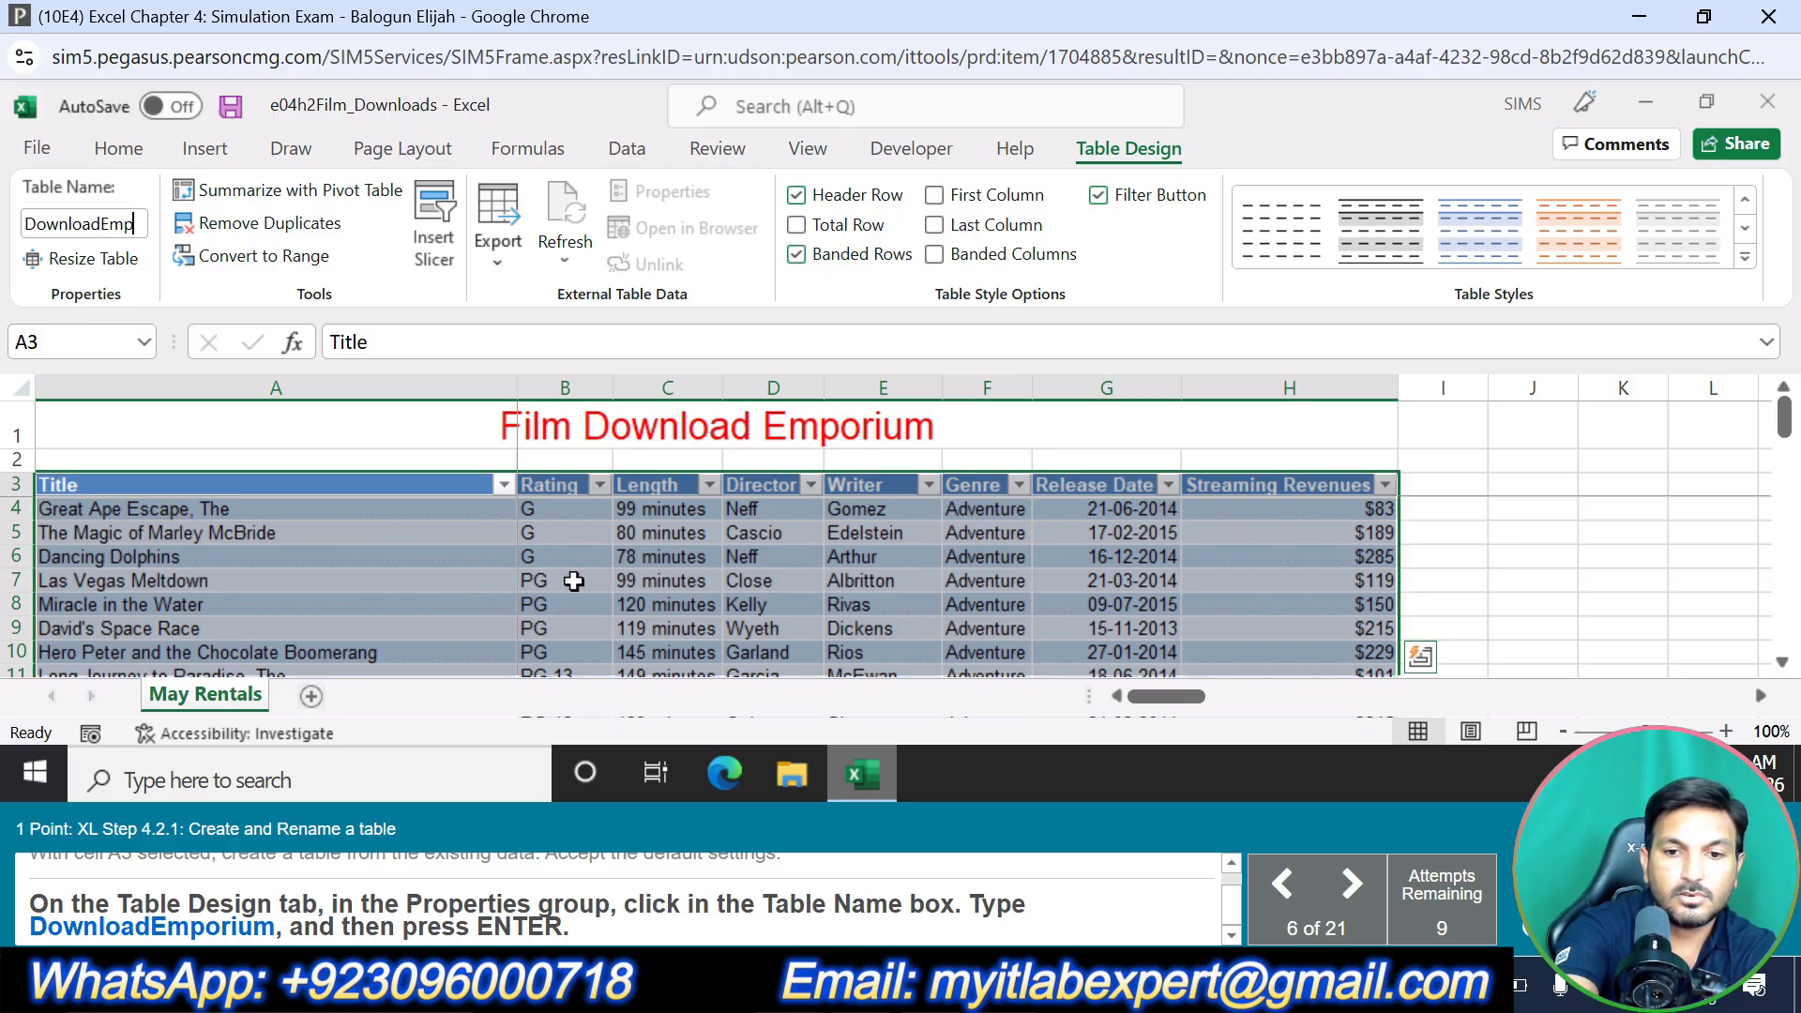
{"action": "type", "text": "orium"}
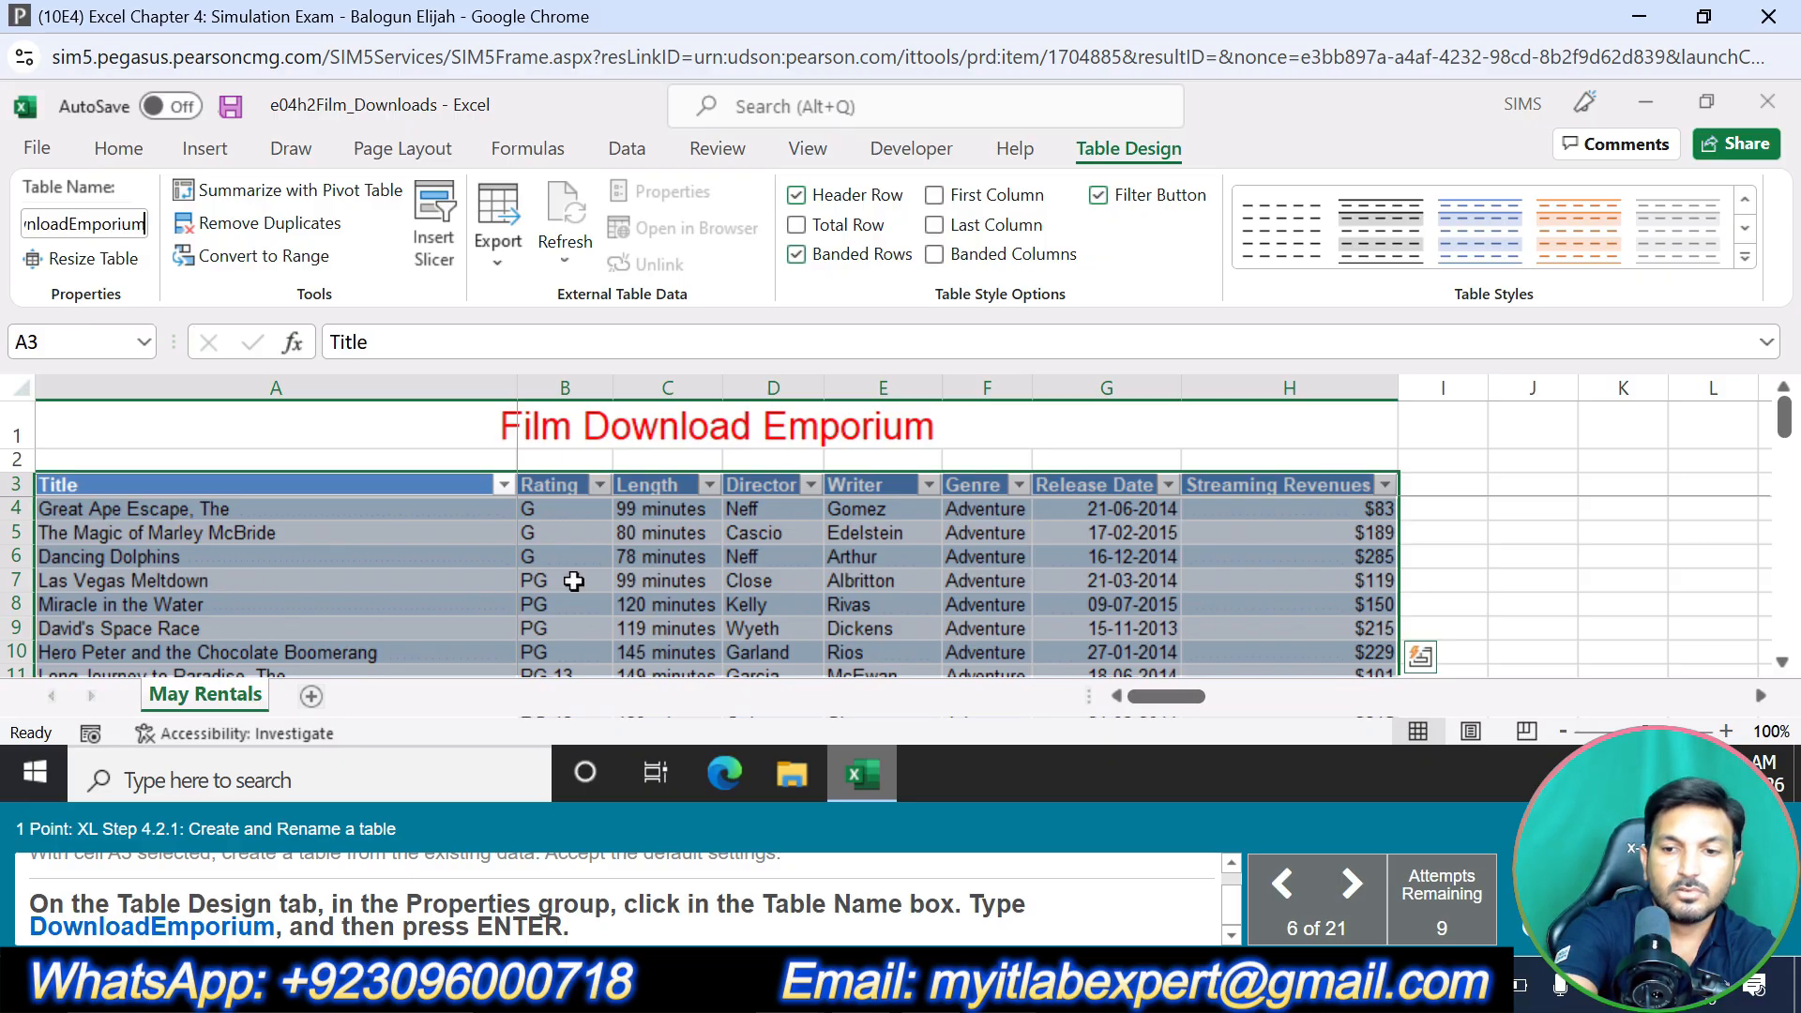
{"action": "key", "text": "Return"}
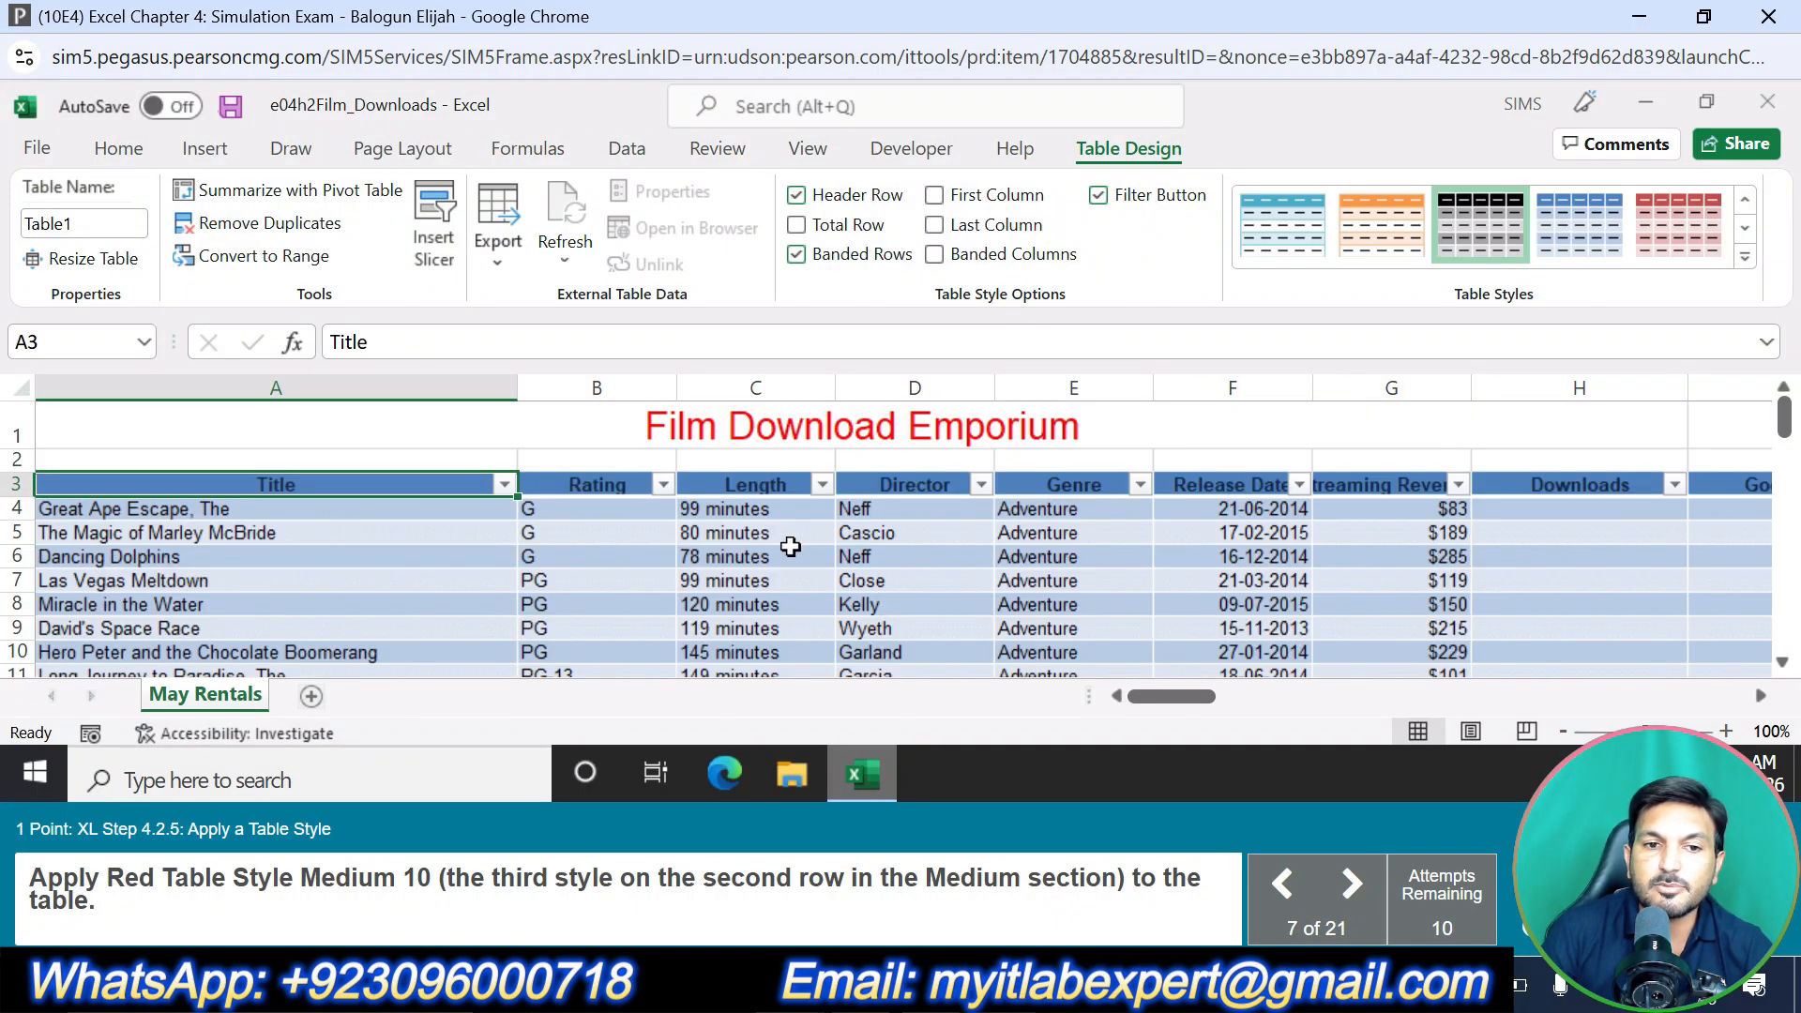
Apply Red Table Style Medium 10, the third style in the second Medium row, to the table
{"action": "left_click", "coordinate": [1744, 256]}
{"action": "scroll", "coordinate": [1437, 460], "scroll_direction": "down", "scroll_amount": 3}
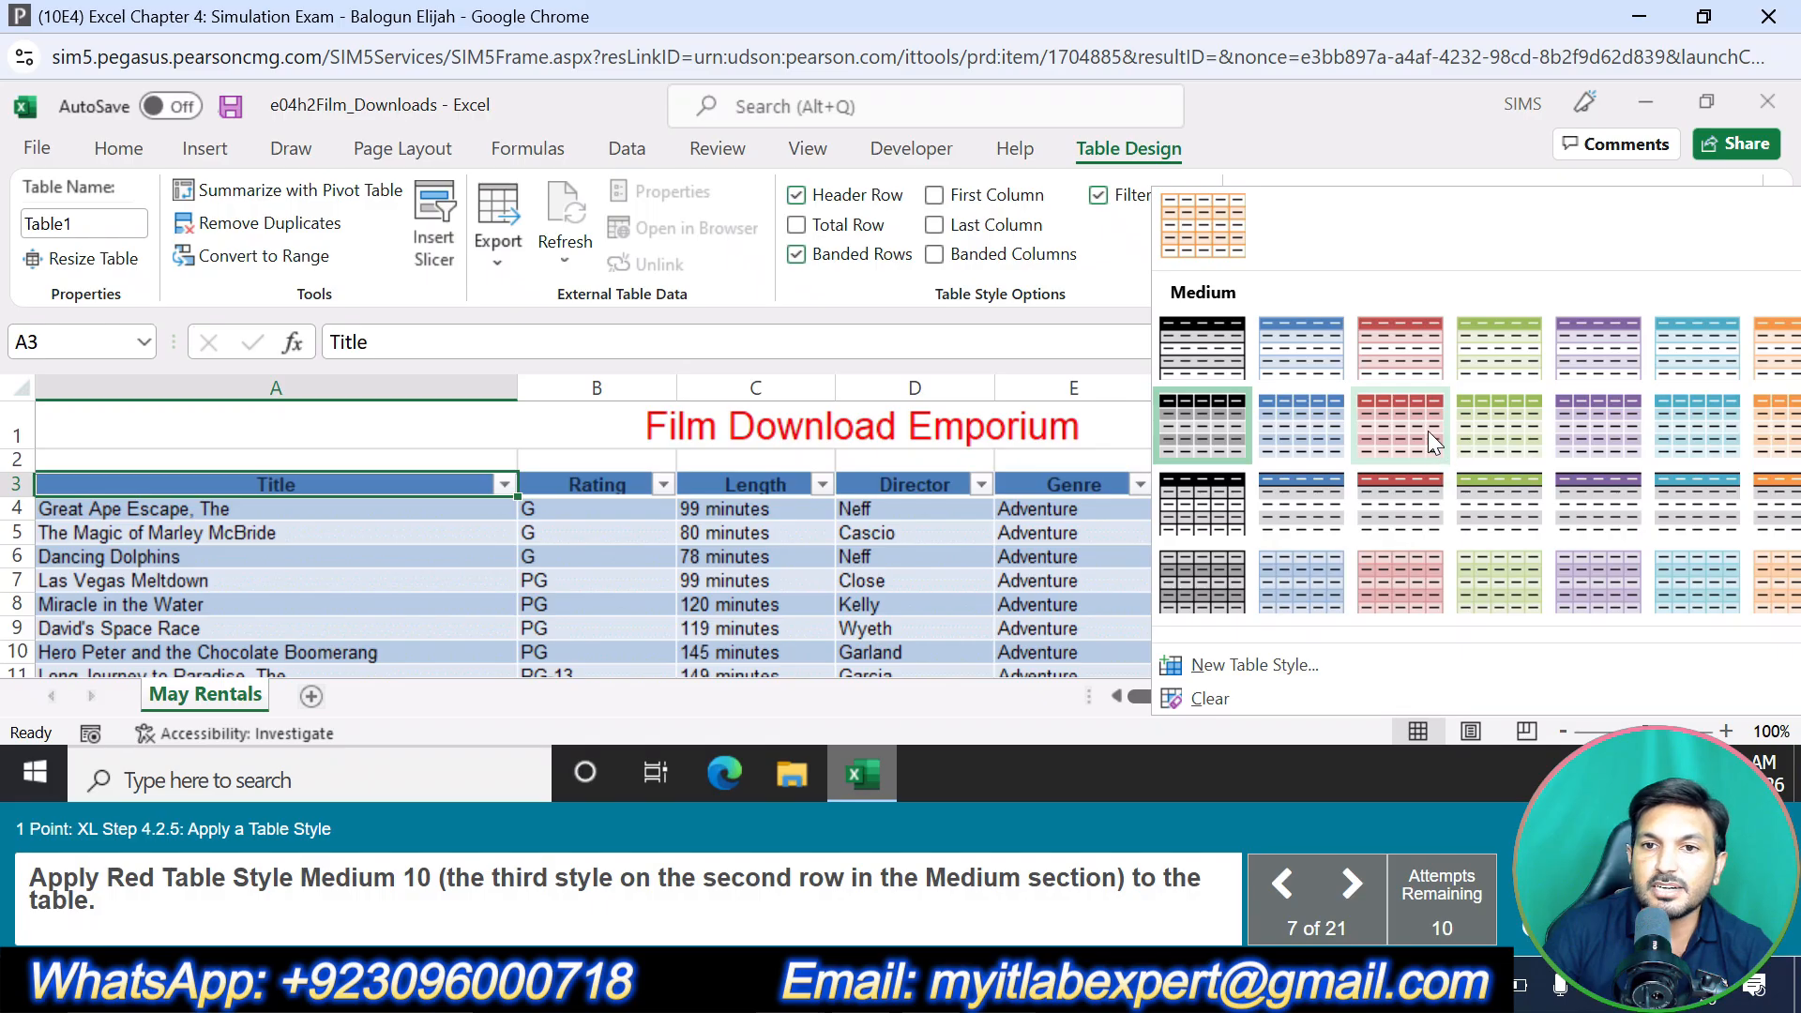
{"action": "left_click", "coordinate": [1405, 426]}
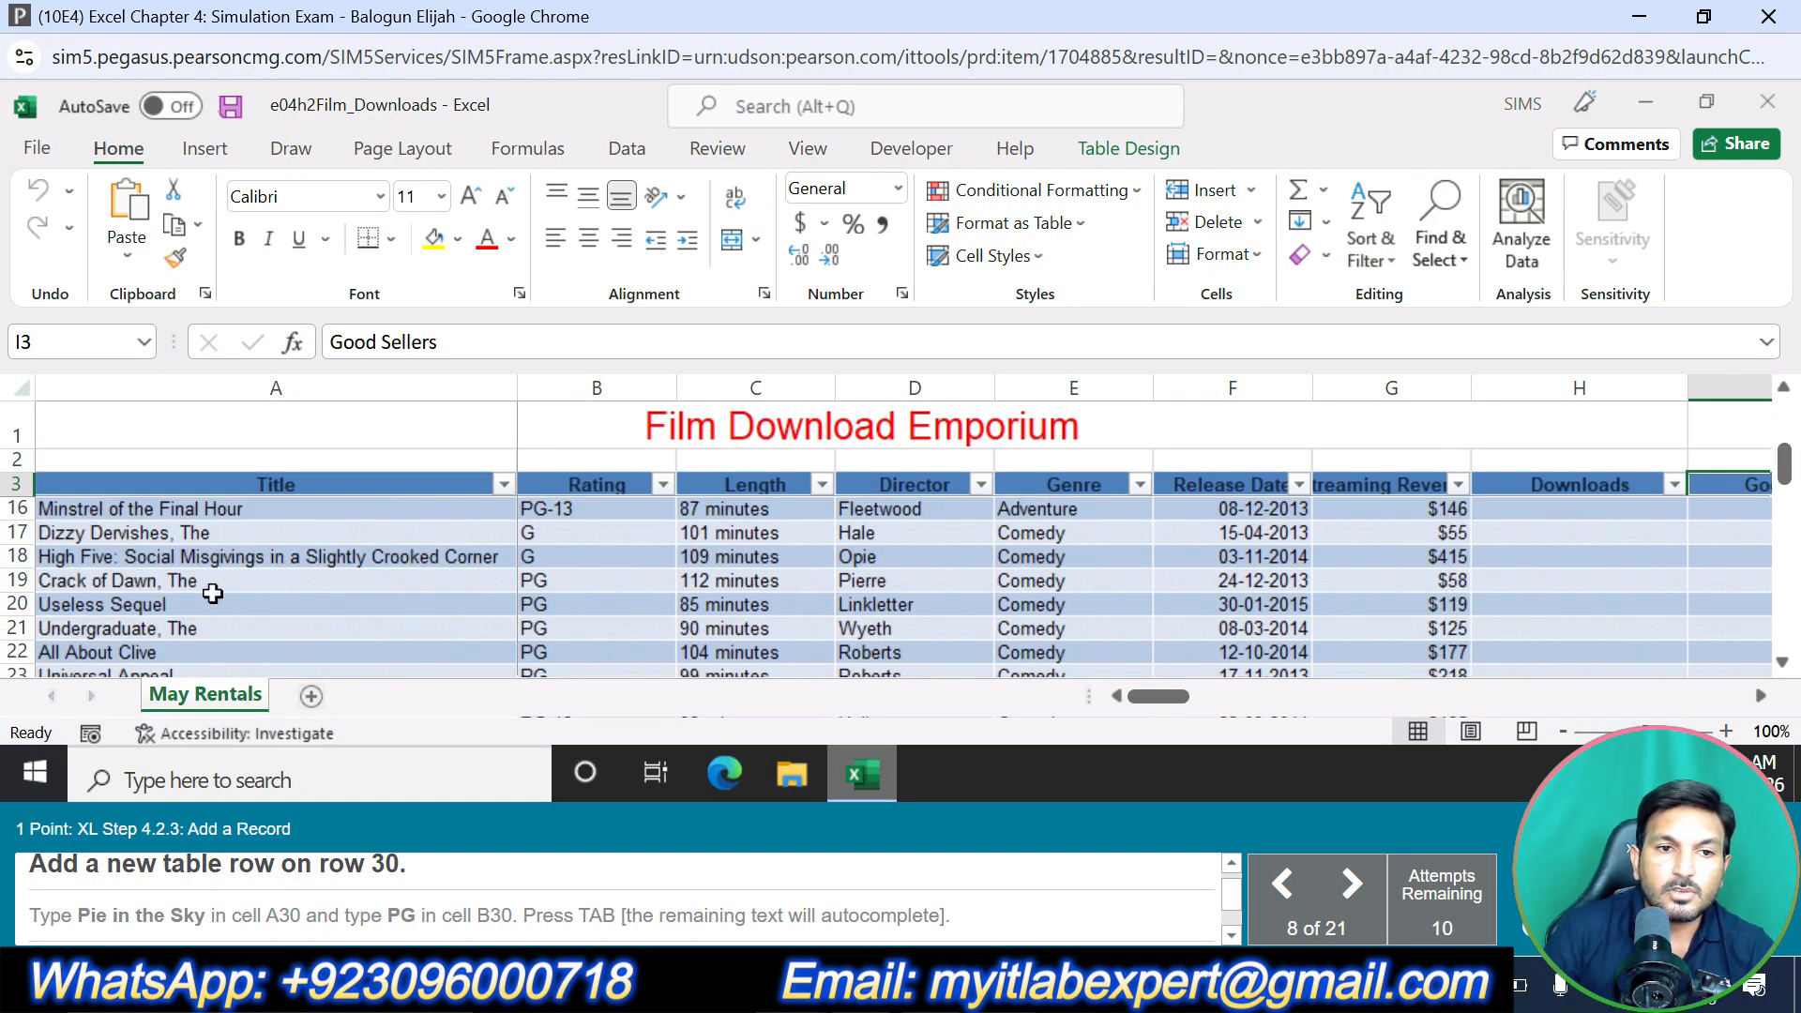
Insert a new table row at row 30, above the Box of Hair record
{"action": "scroll", "coordinate": [216, 591], "scroll_direction": "down", "scroll_amount": 5}
{"action": "scroll", "coordinate": [141, 607], "scroll_direction": "up", "scroll_amount": 1}
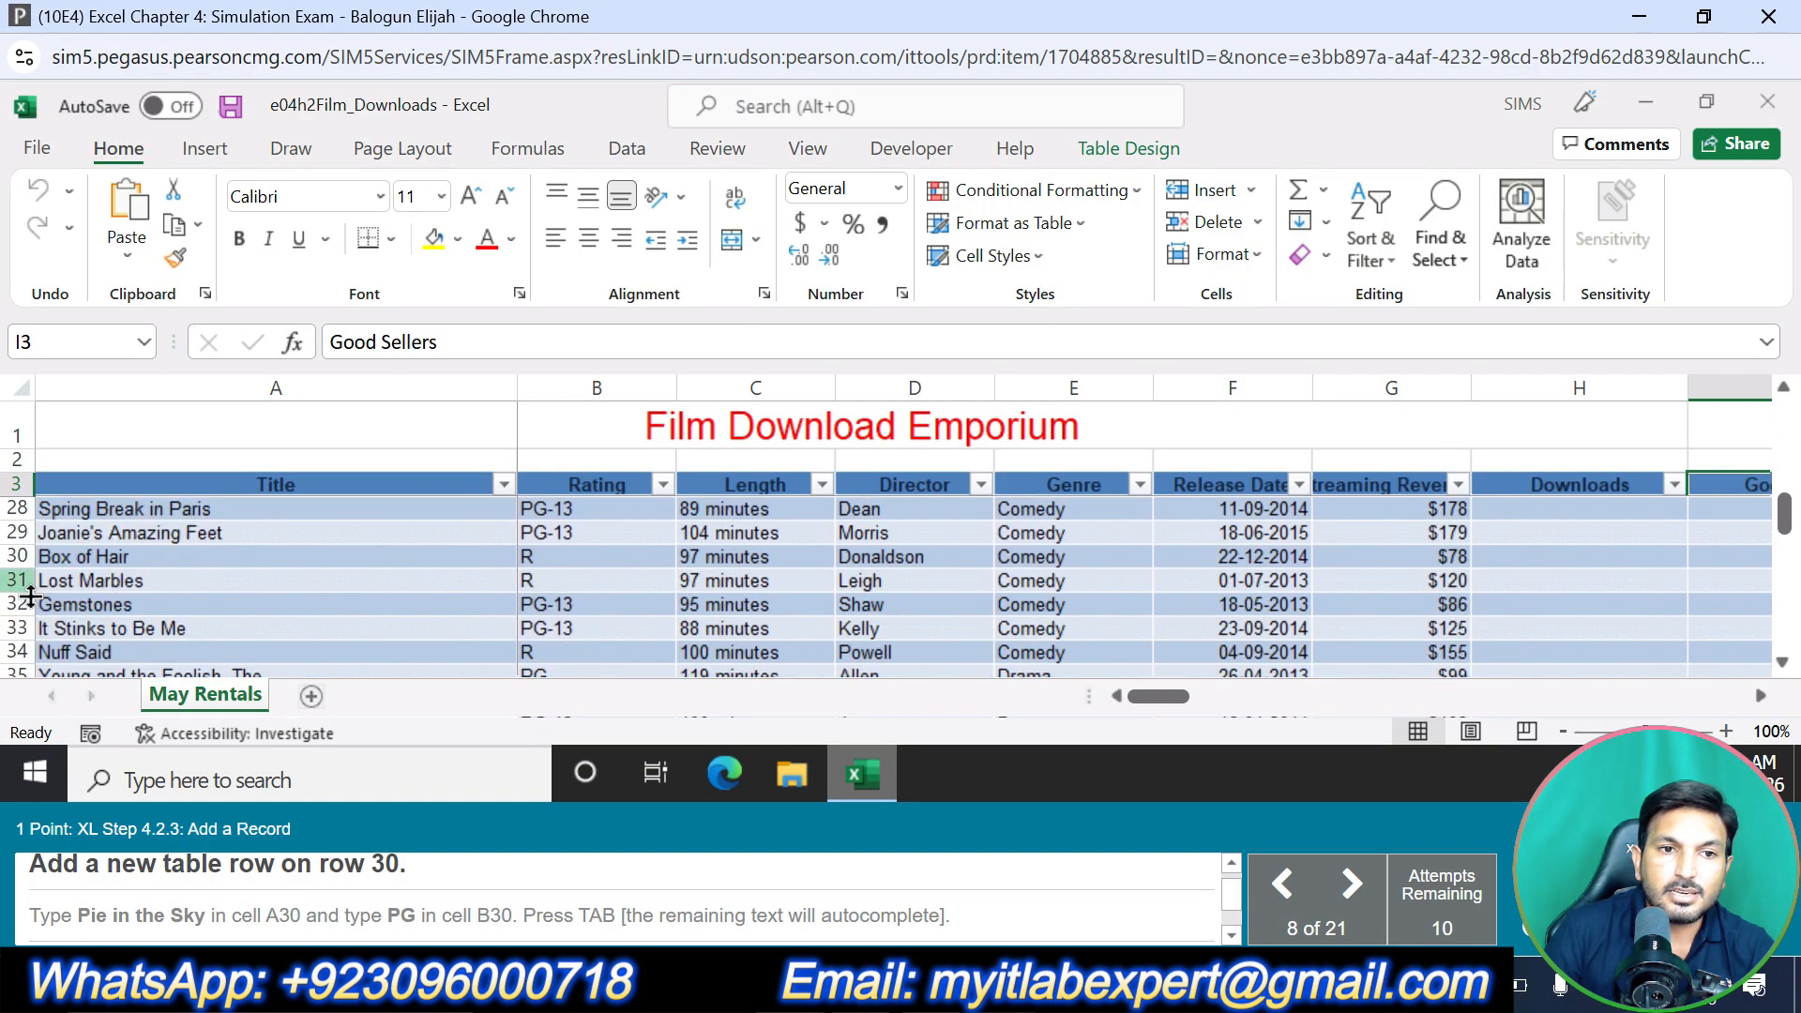
{"action": "left_click", "coordinate": [20, 559]}
{"action": "right_click", "coordinate": [20, 559]}
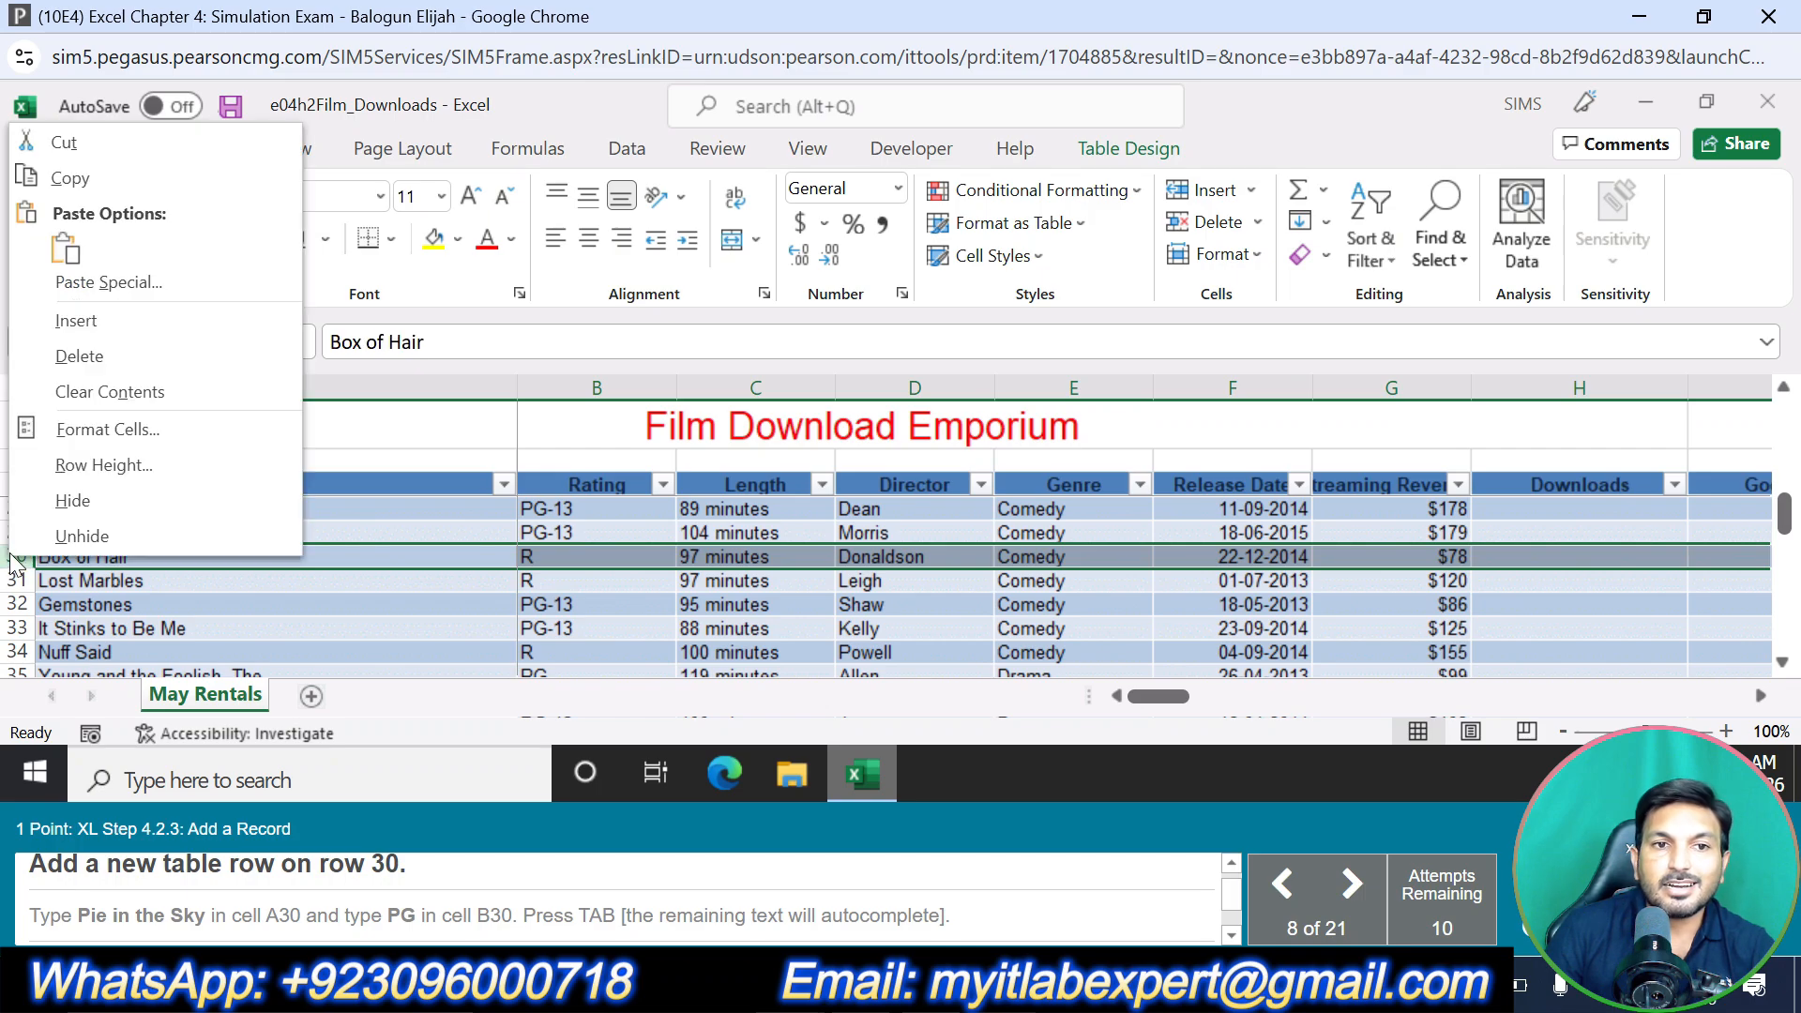
{"action": "left_click", "coordinate": [120, 321]}
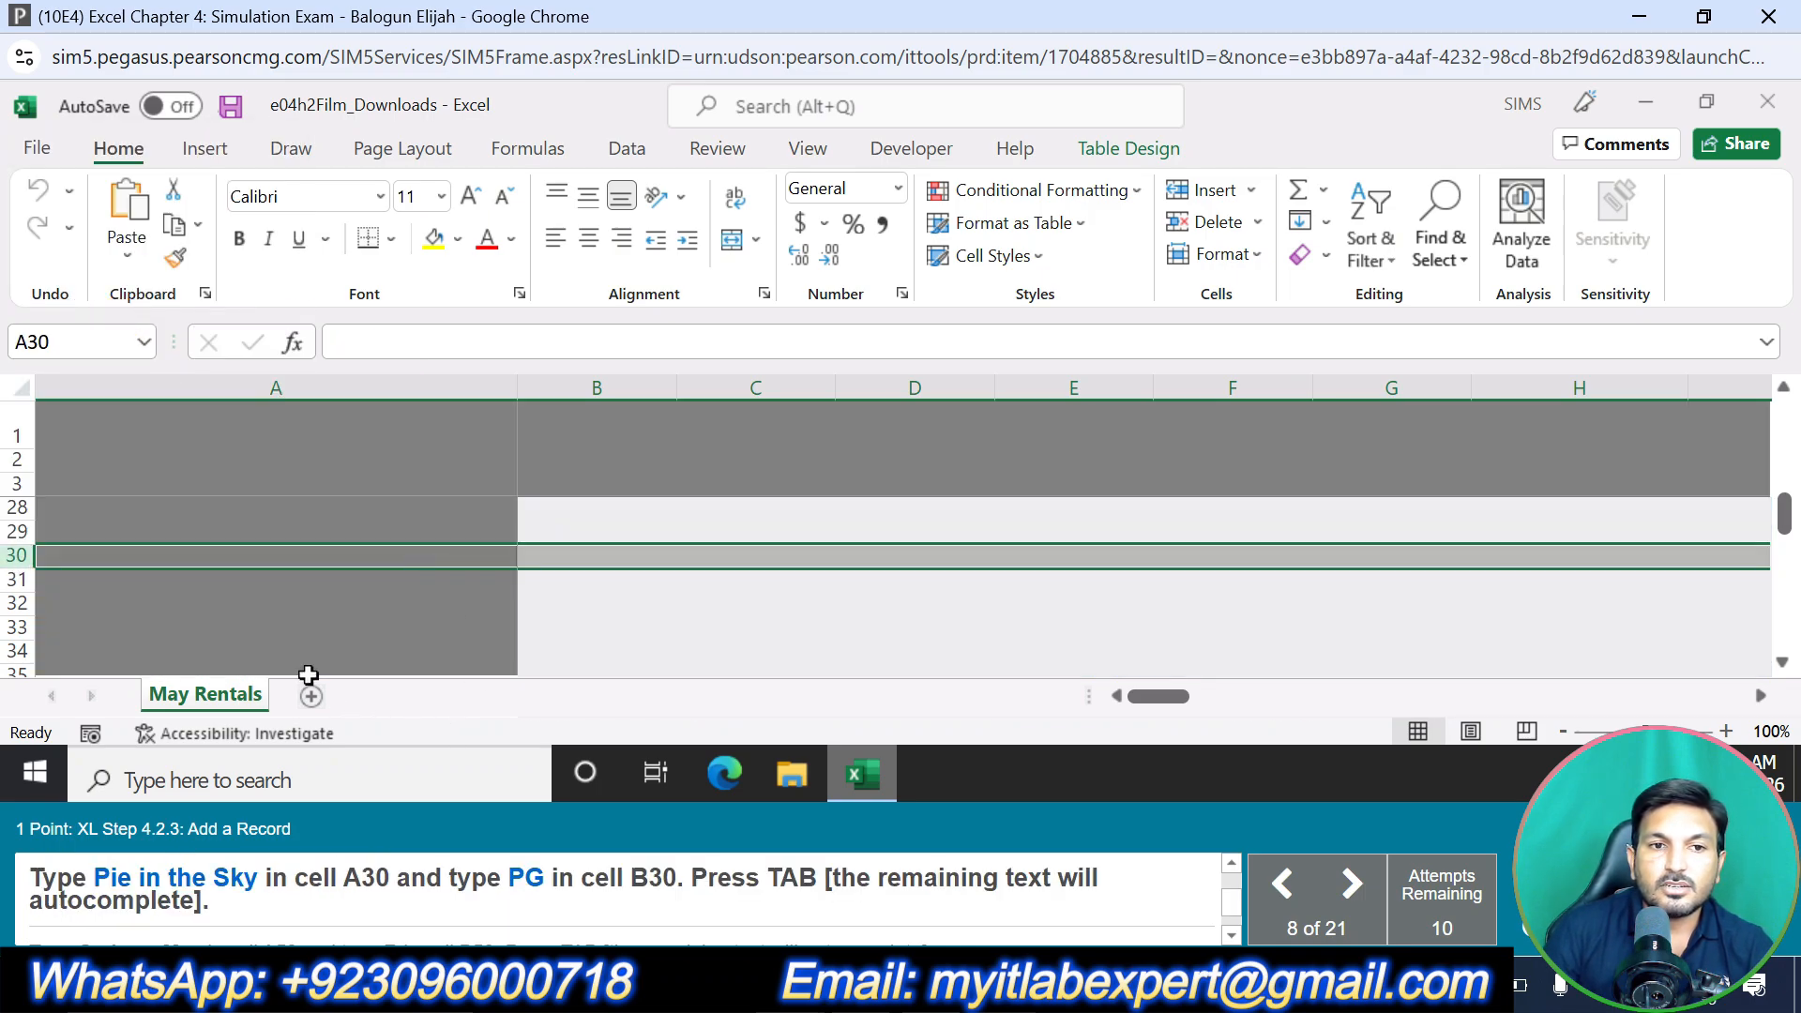
Fill in the new record on row 30 with Pie in the Sky in A30 and PG in B30
{"action": "left_click", "coordinate": [154, 557]}
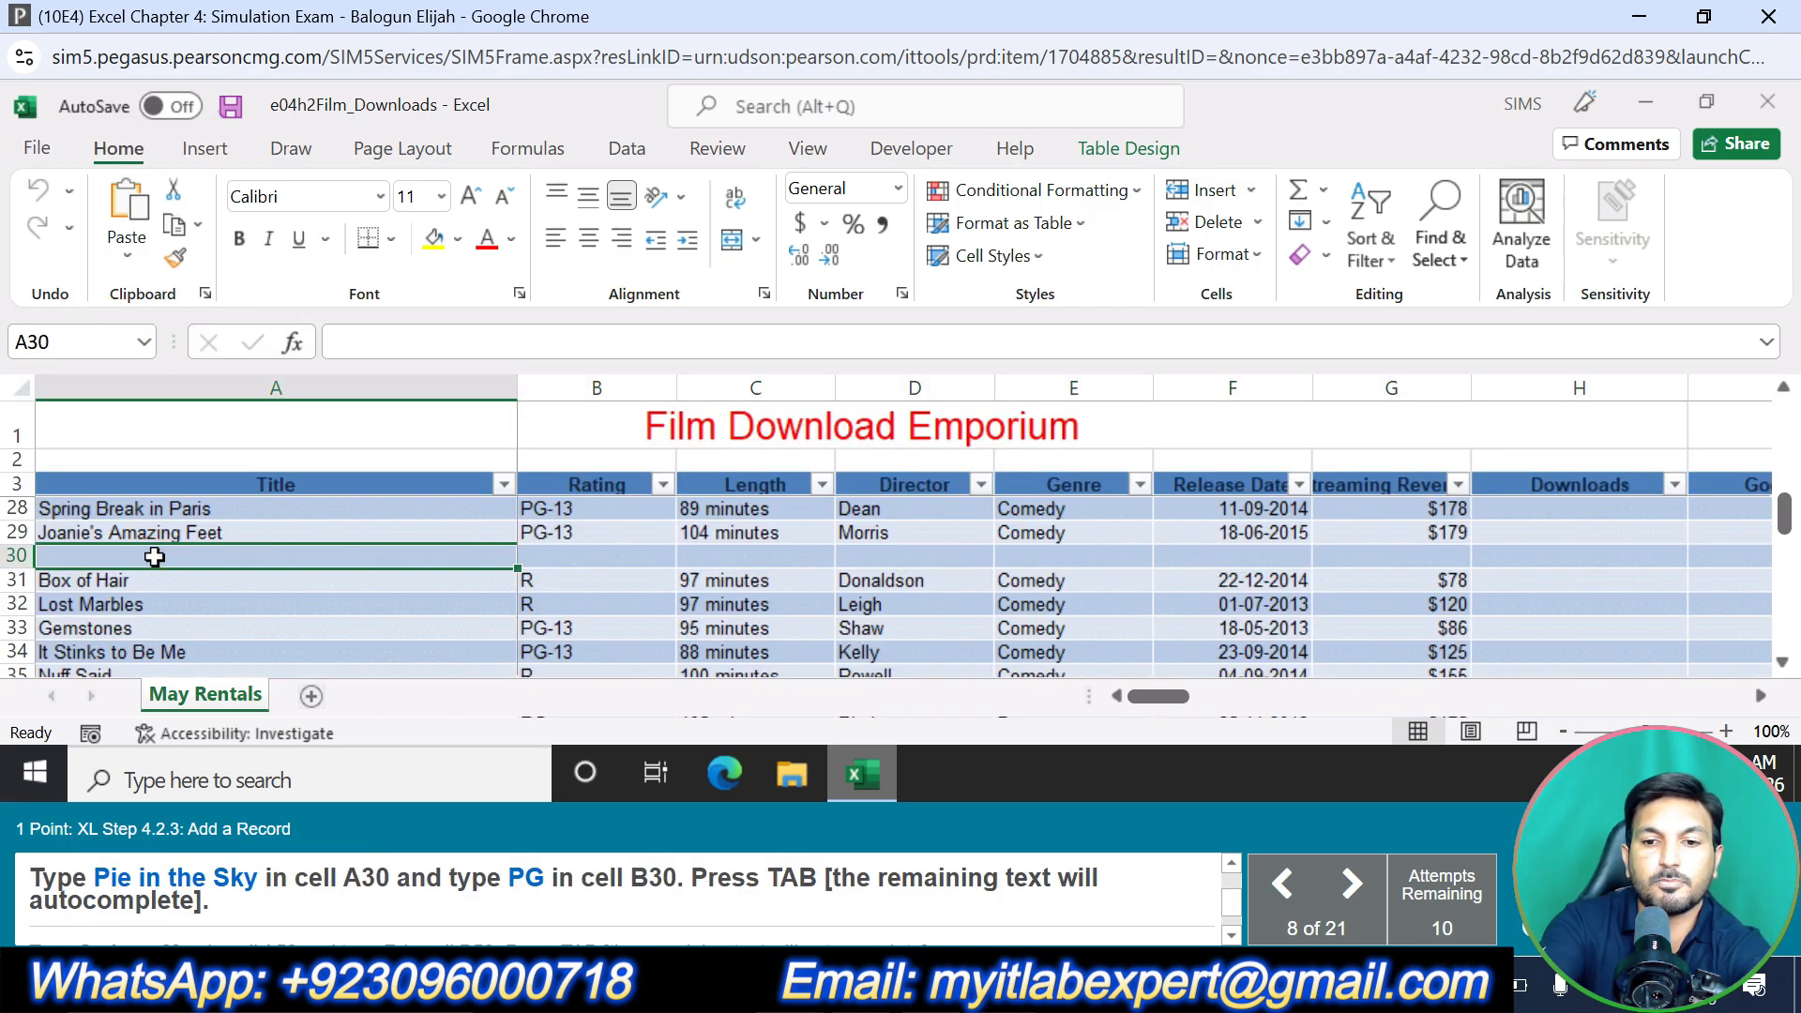
{"action": "type", "text": "Pie"}
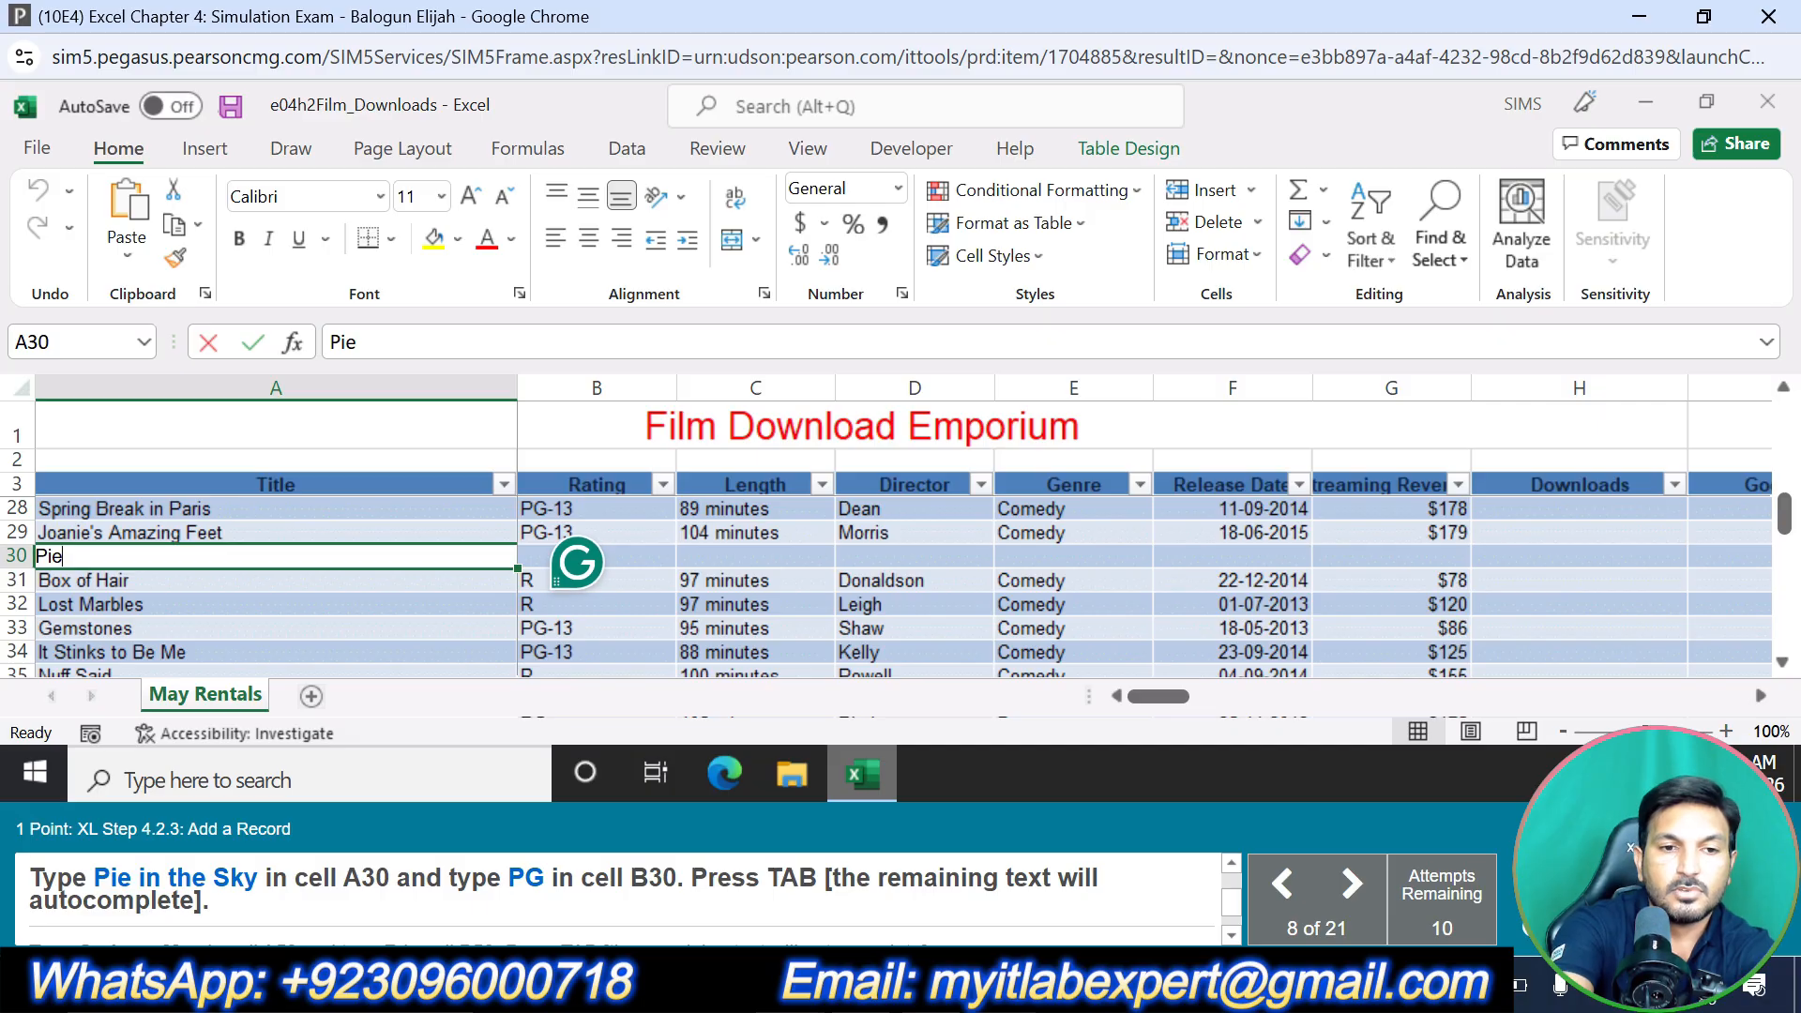
{"action": "type", "text": " in the AS"}
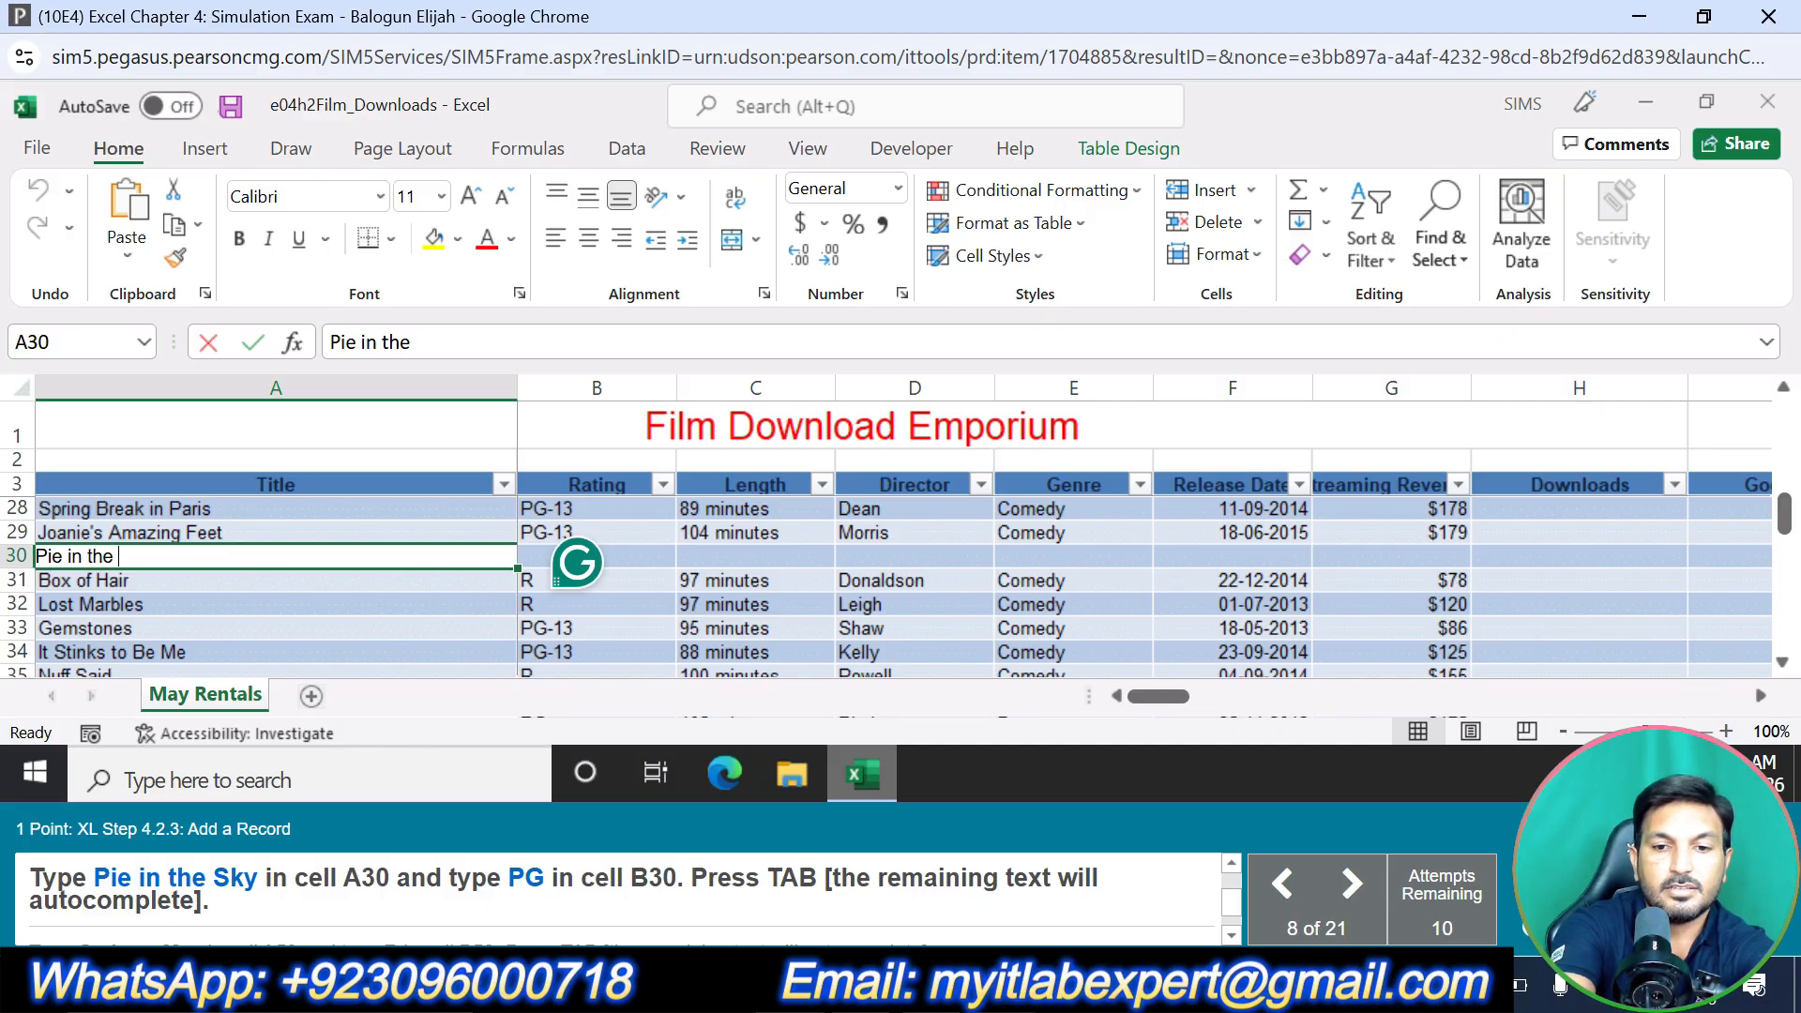
{"action": "key", "text": "BackSpace"}
{"action": "key", "text": "BackSpace"}
{"action": "type", "text": "Sky"}
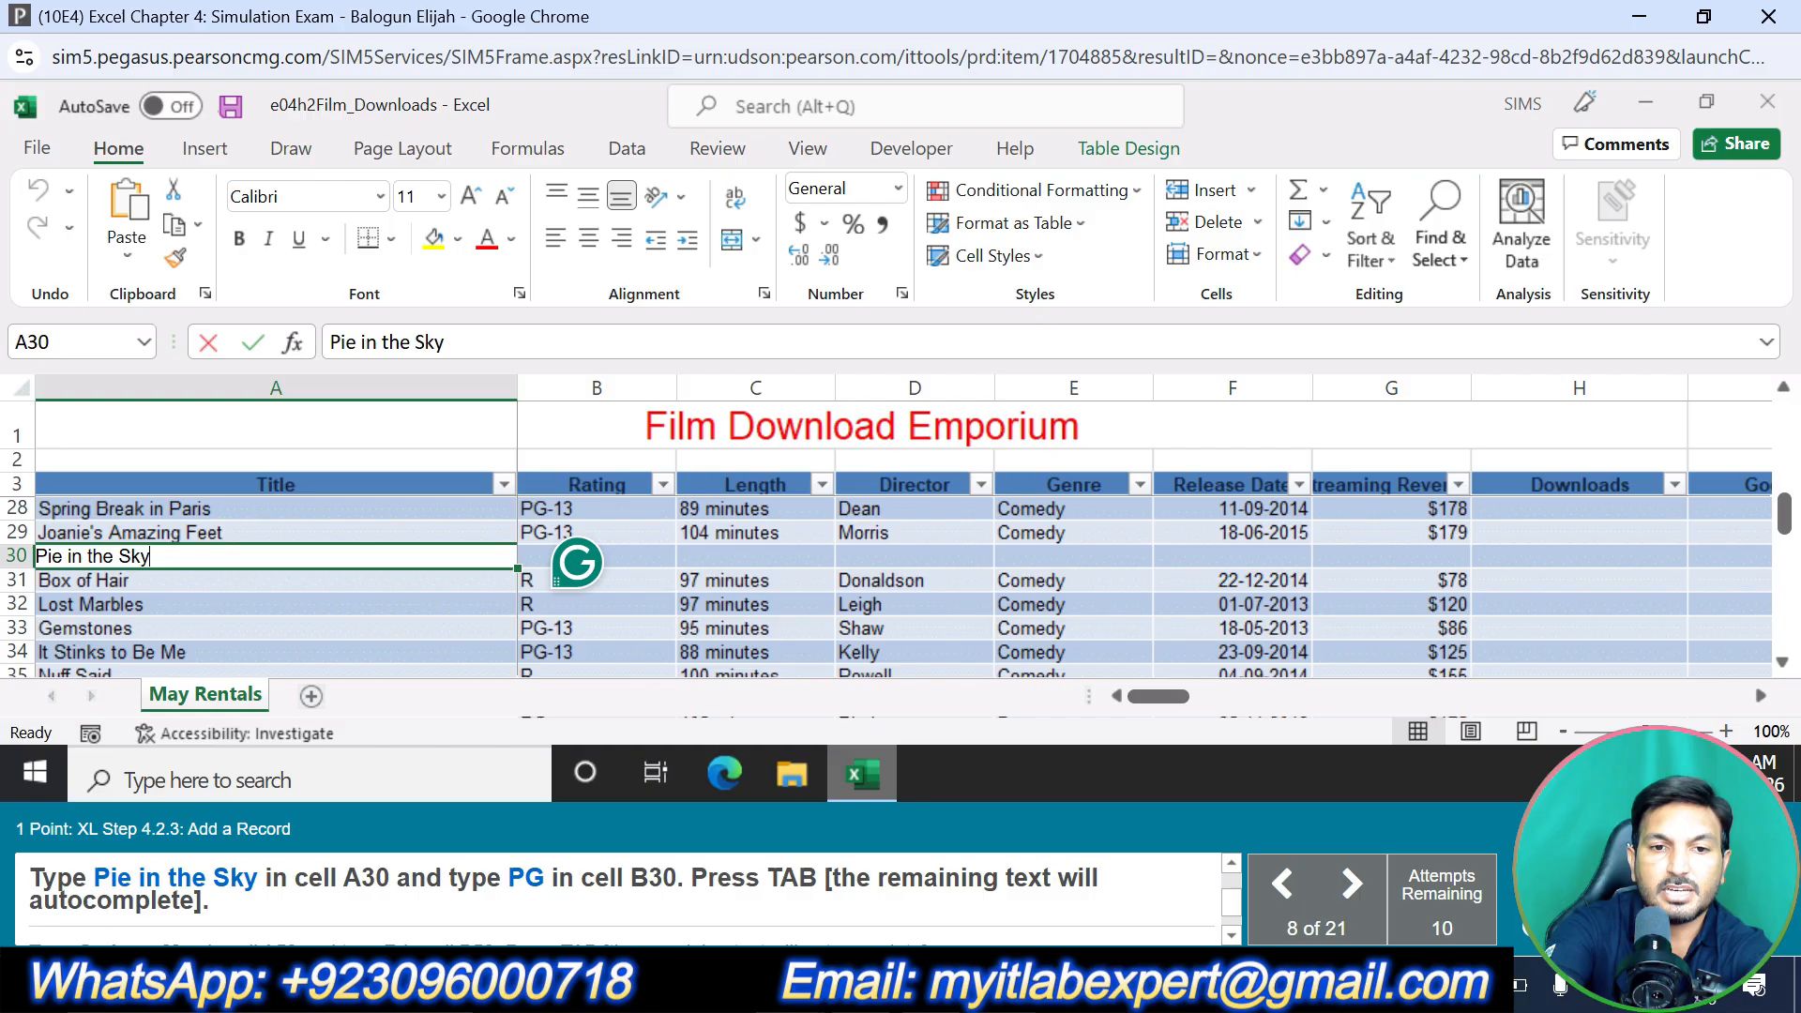
{"action": "key", "text": "Tab"}
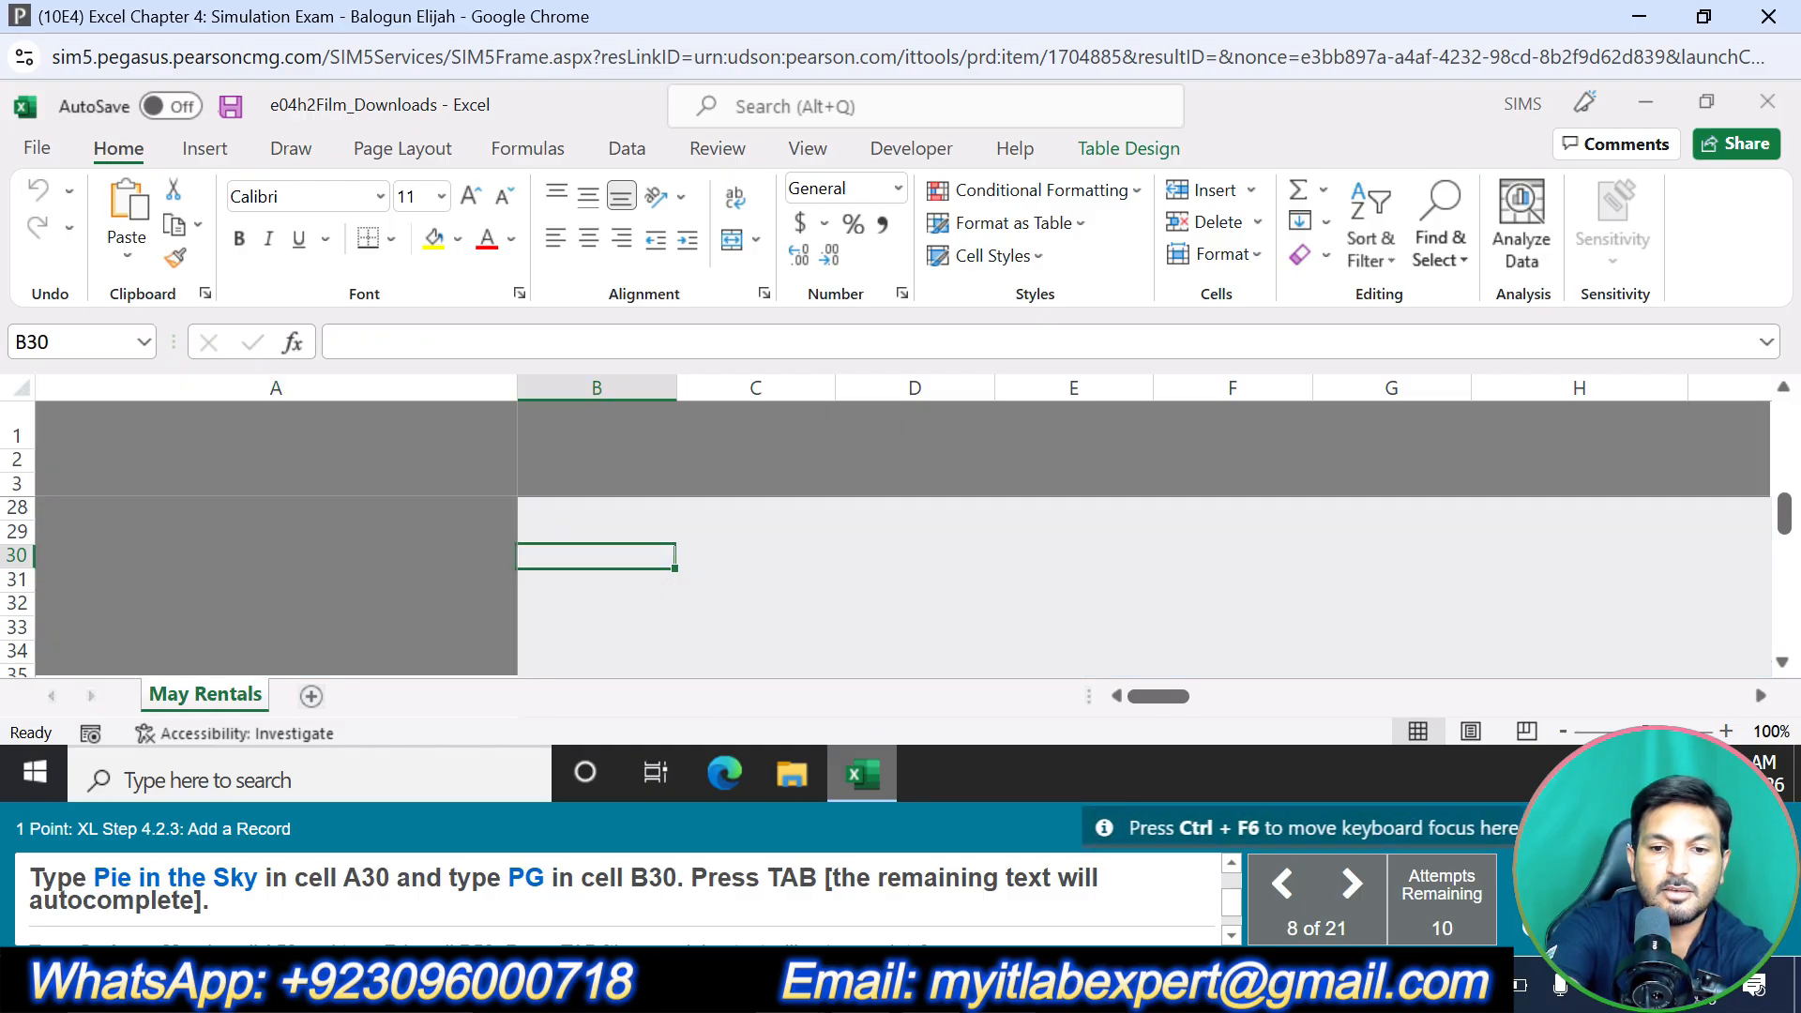
{"action": "type", "text": "PG"}
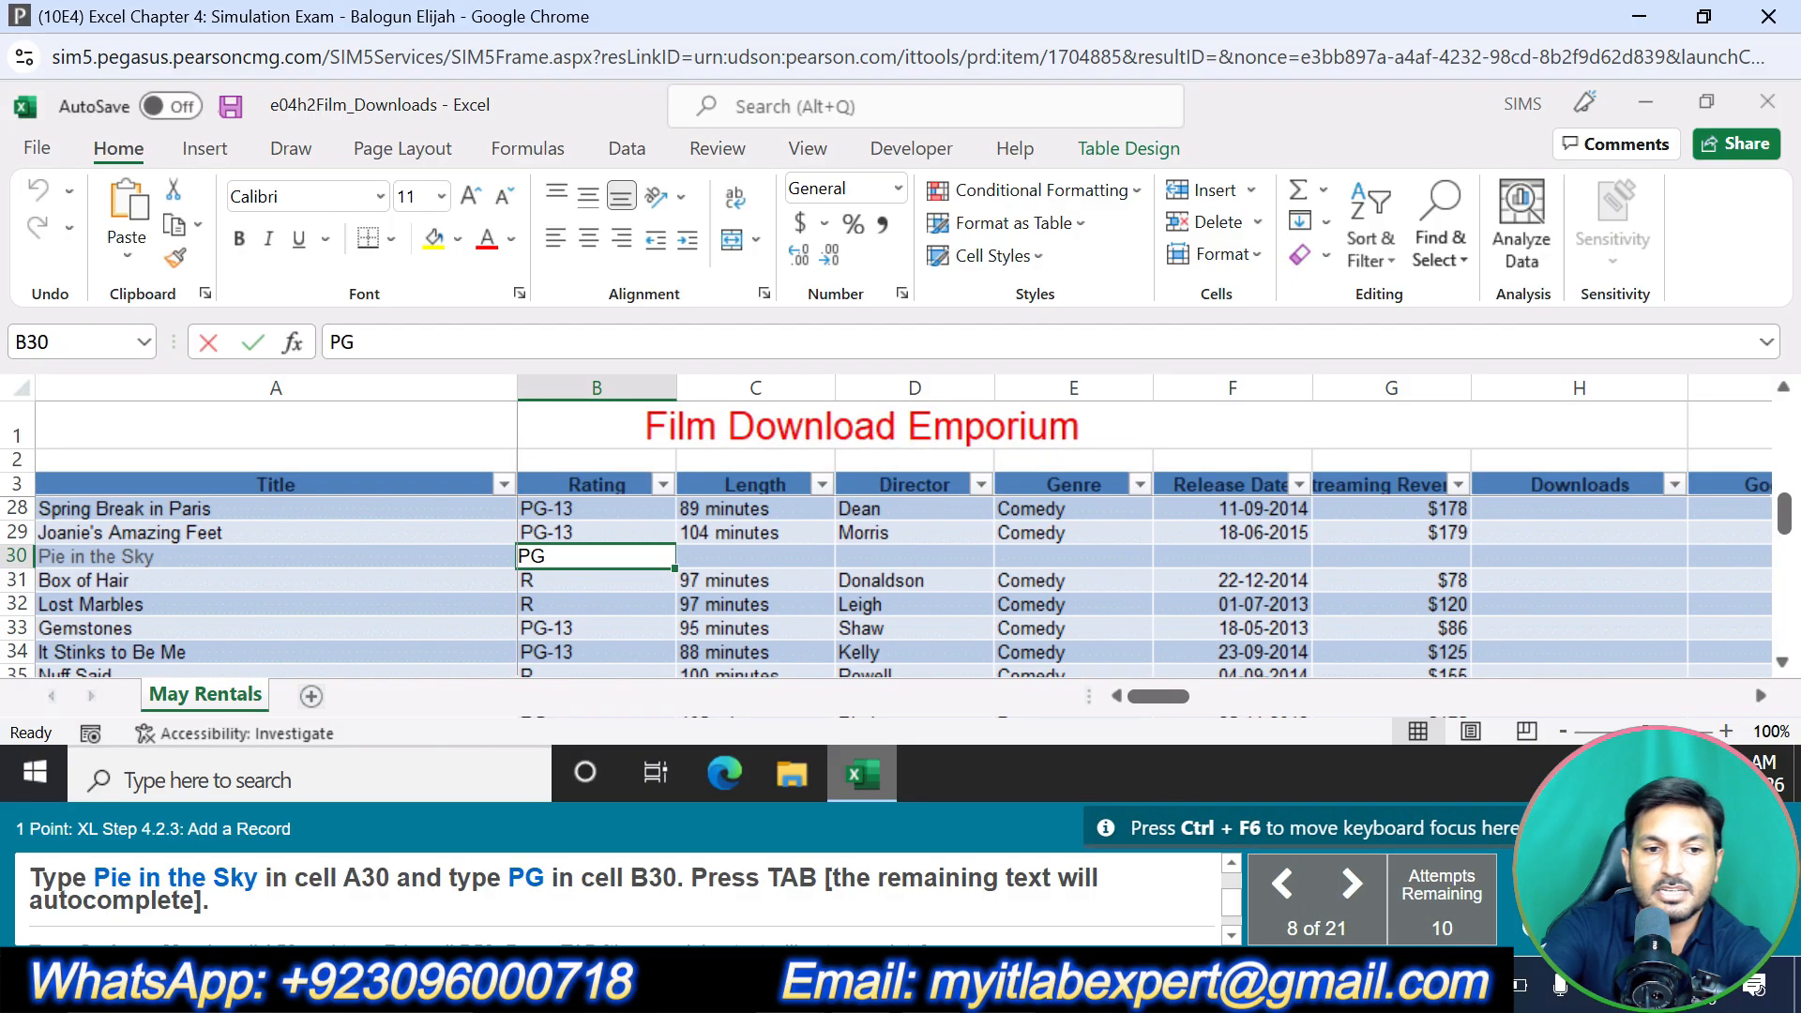
{"action": "key", "text": "Tab"}
Add a record below the table's last row with Garbage Man in A59 and R in B59
{"action": "scroll", "coordinate": [302, 563], "scroll_direction": "down", "scroll_amount": 9}
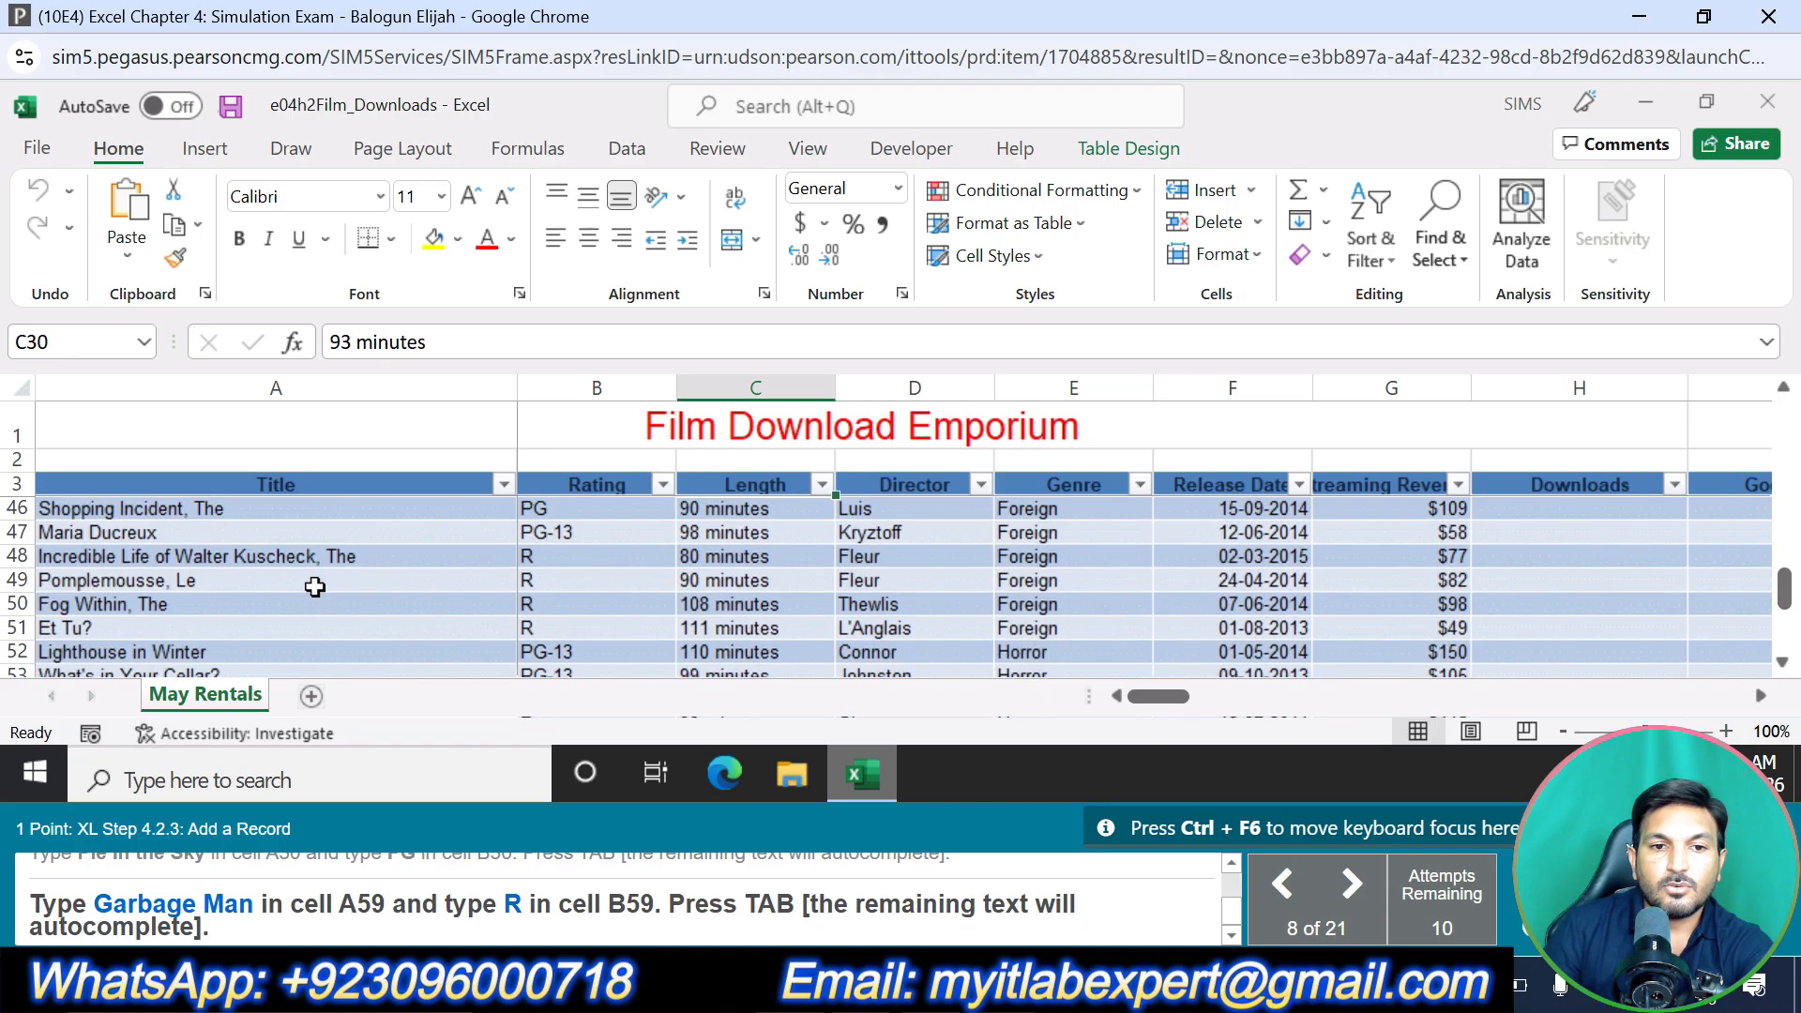
{"action": "left_click", "coordinate": [70, 602]}
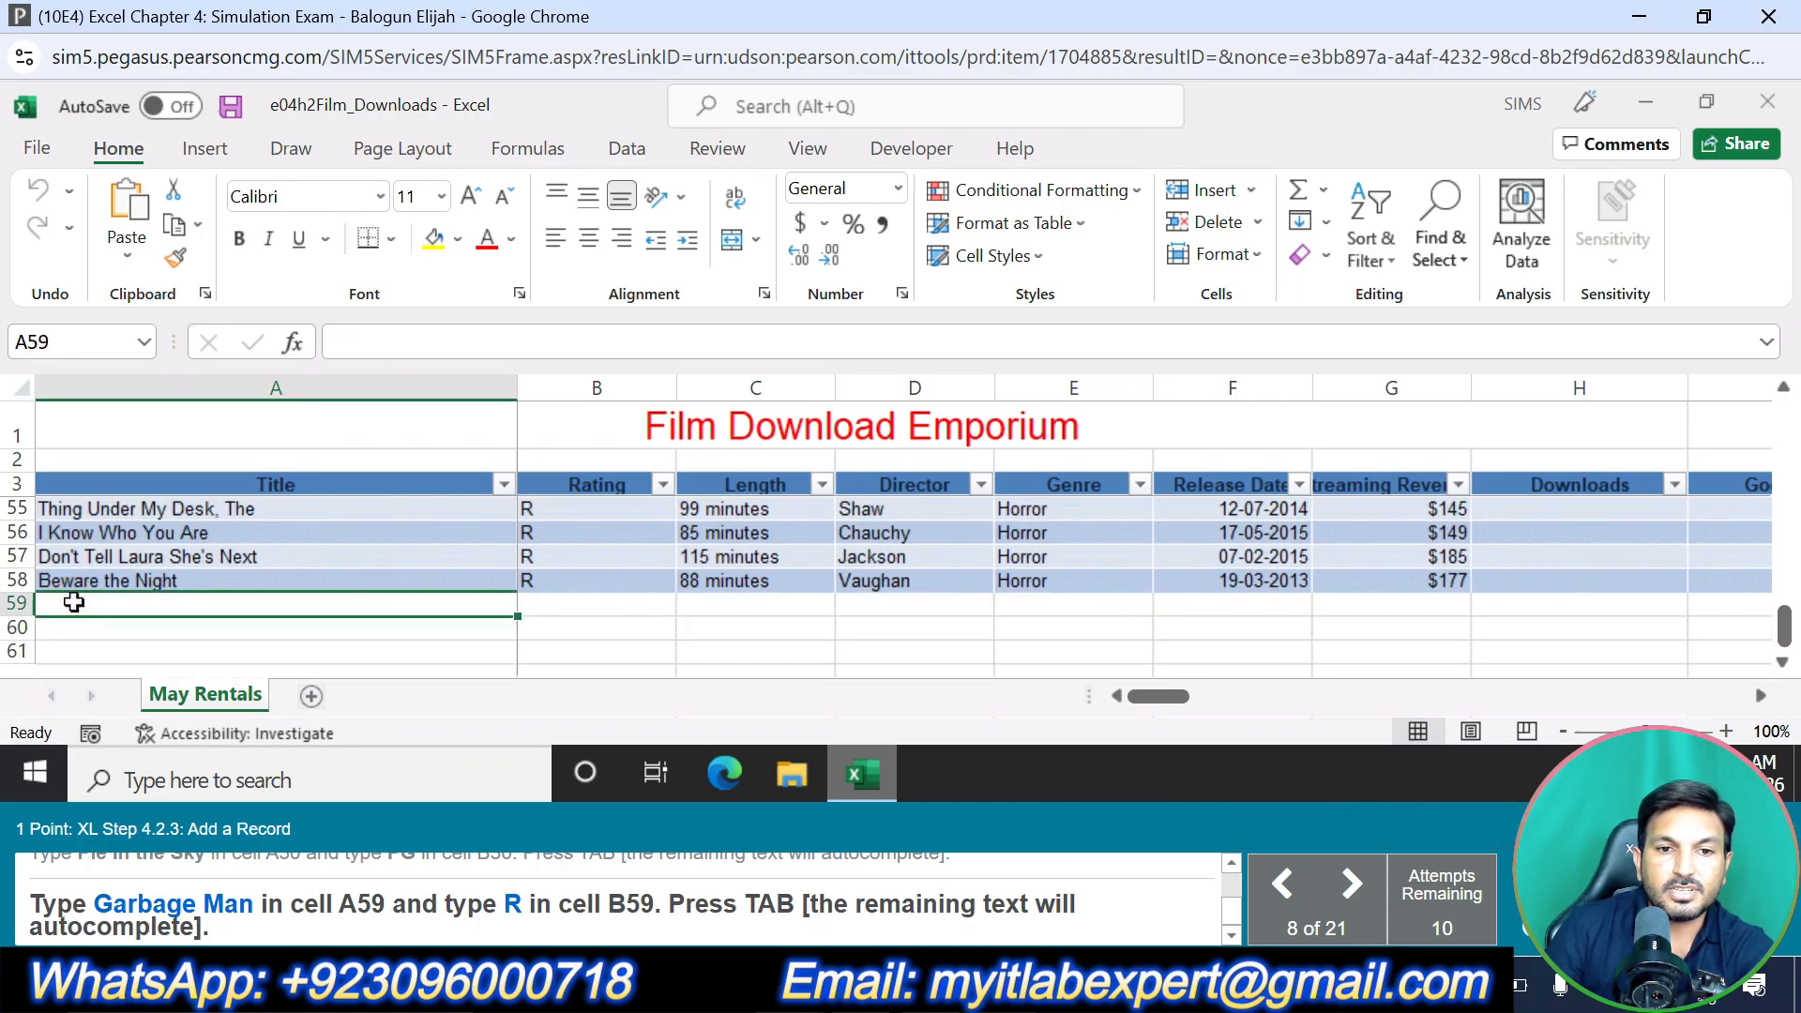
{"action": "type", "text": "G"}
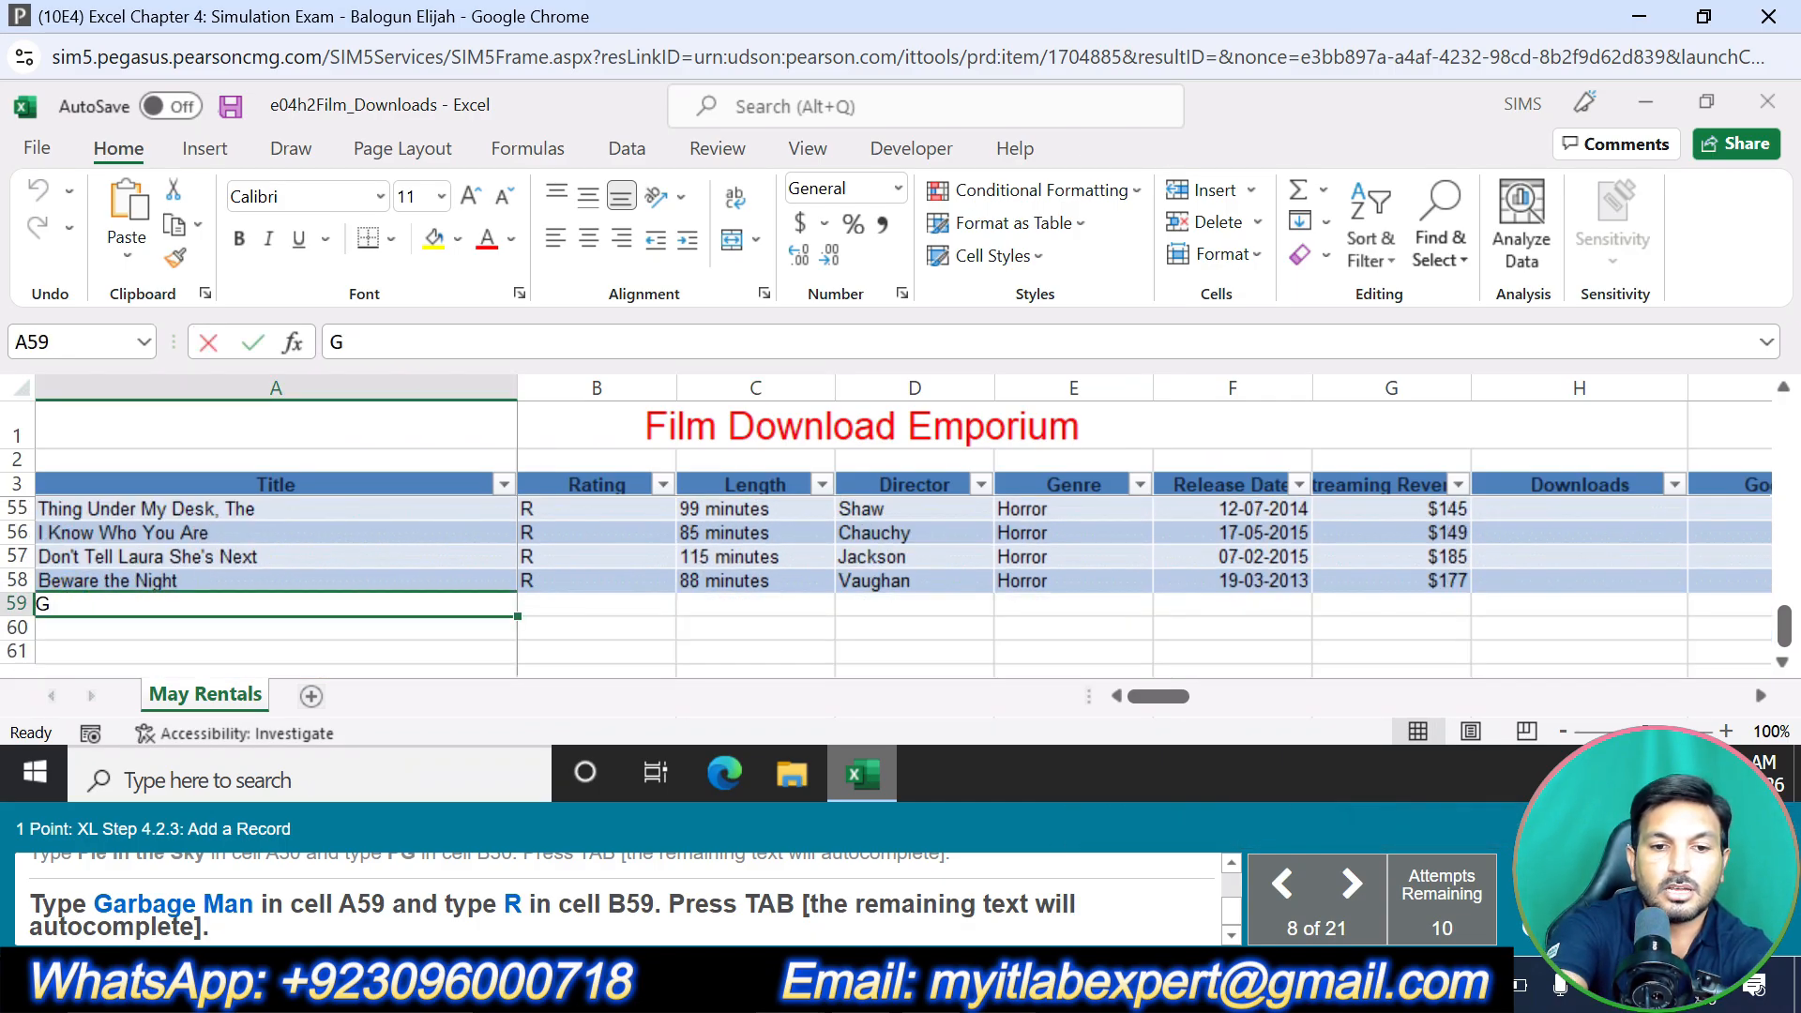
{"action": "type", "text": "arba"}
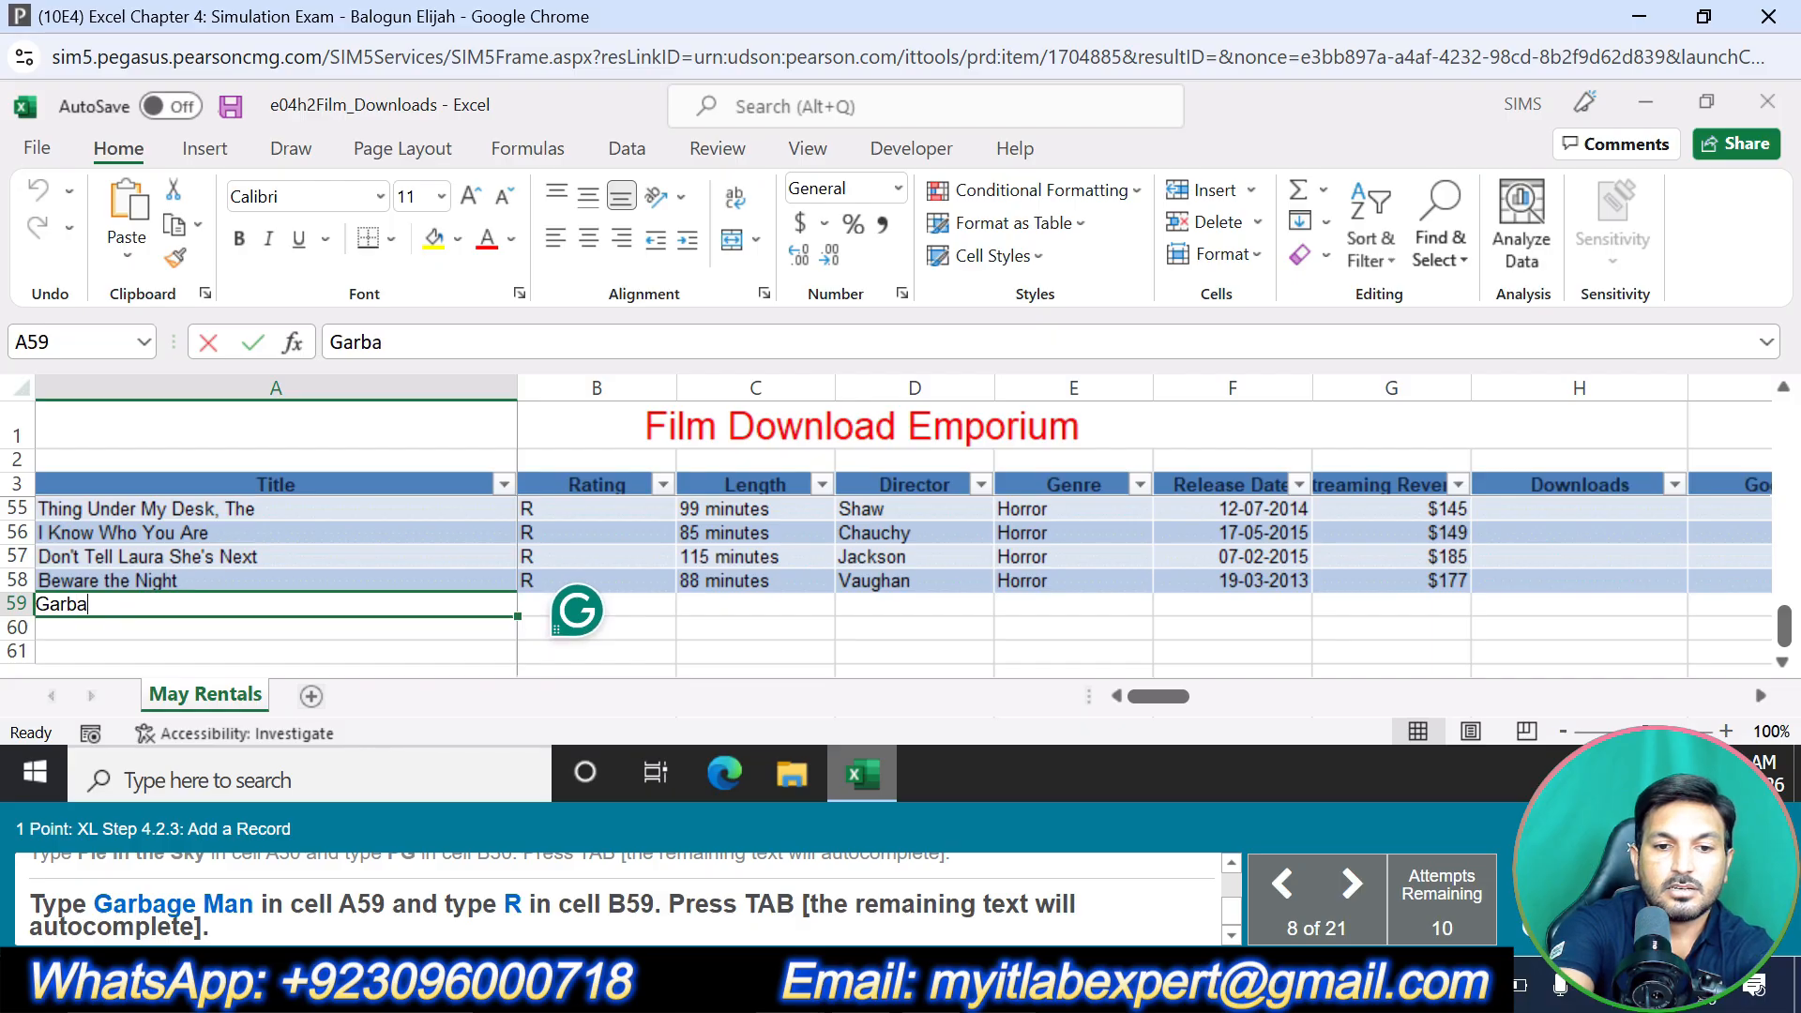
{"action": "type", "text": "ge Man"}
{"action": "key", "text": "Tab"}
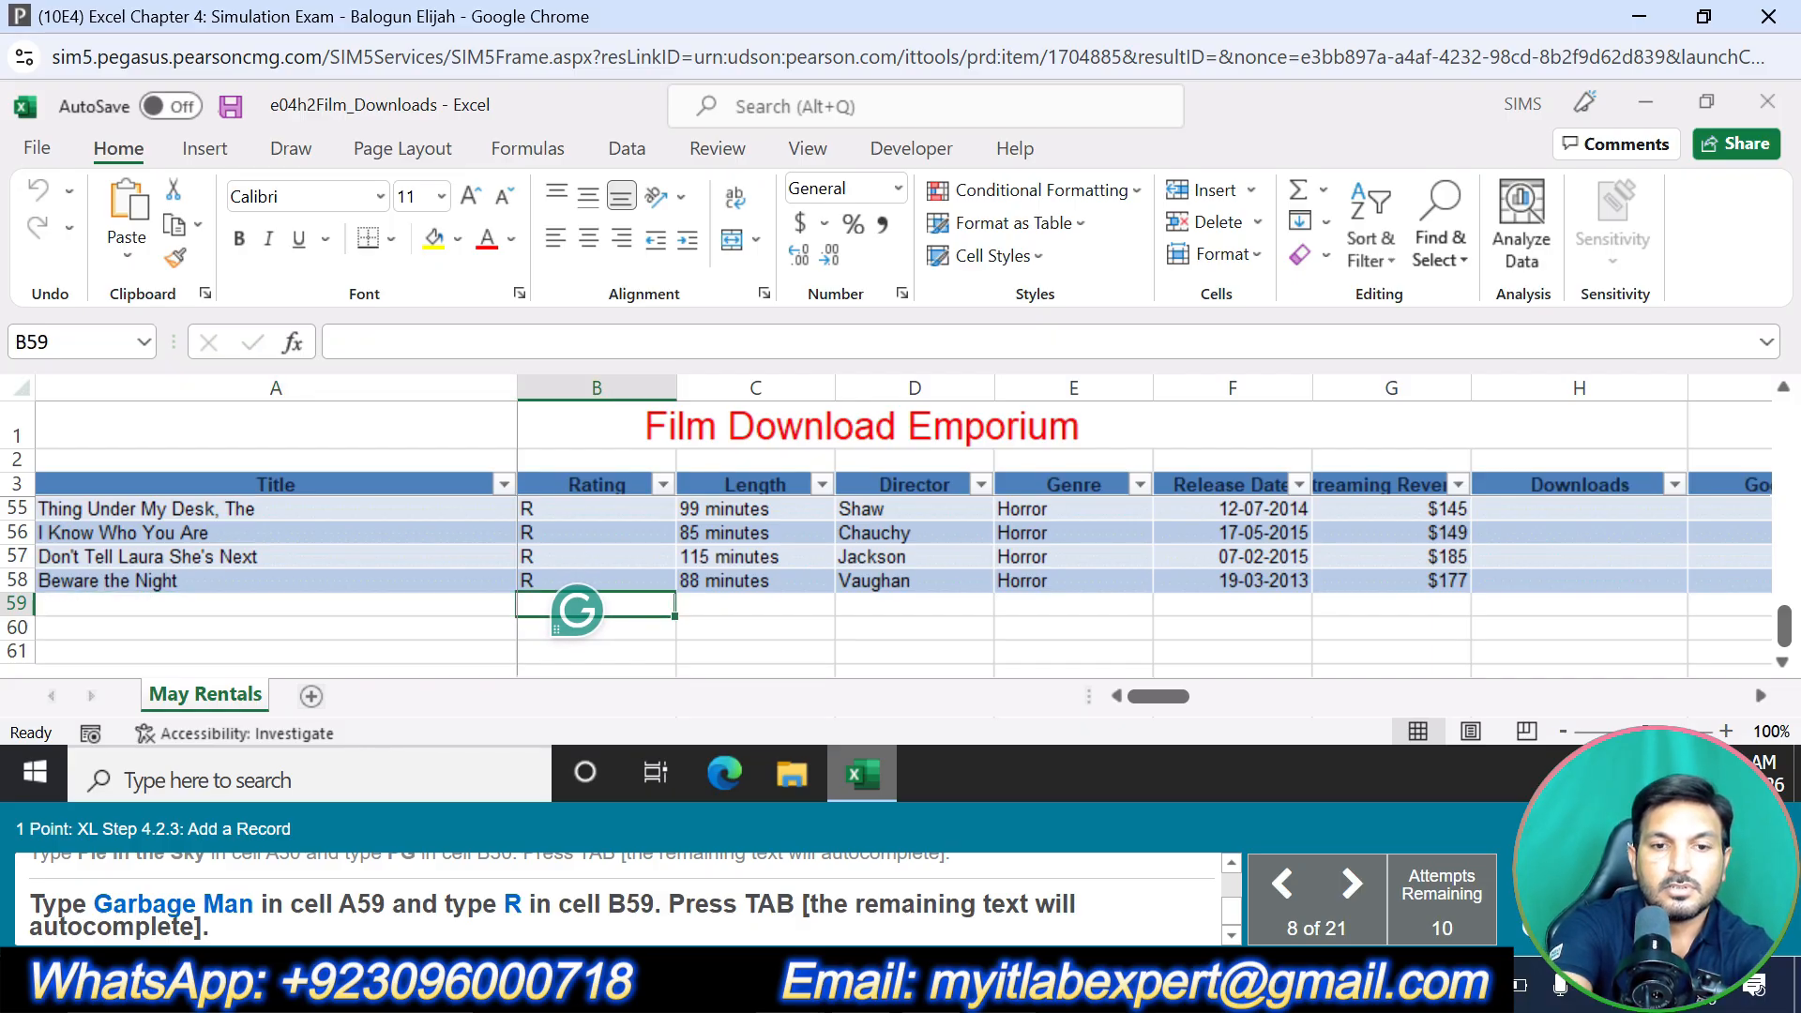
{"action": "type", "text": "R"}
{"action": "key", "text": "Tab"}
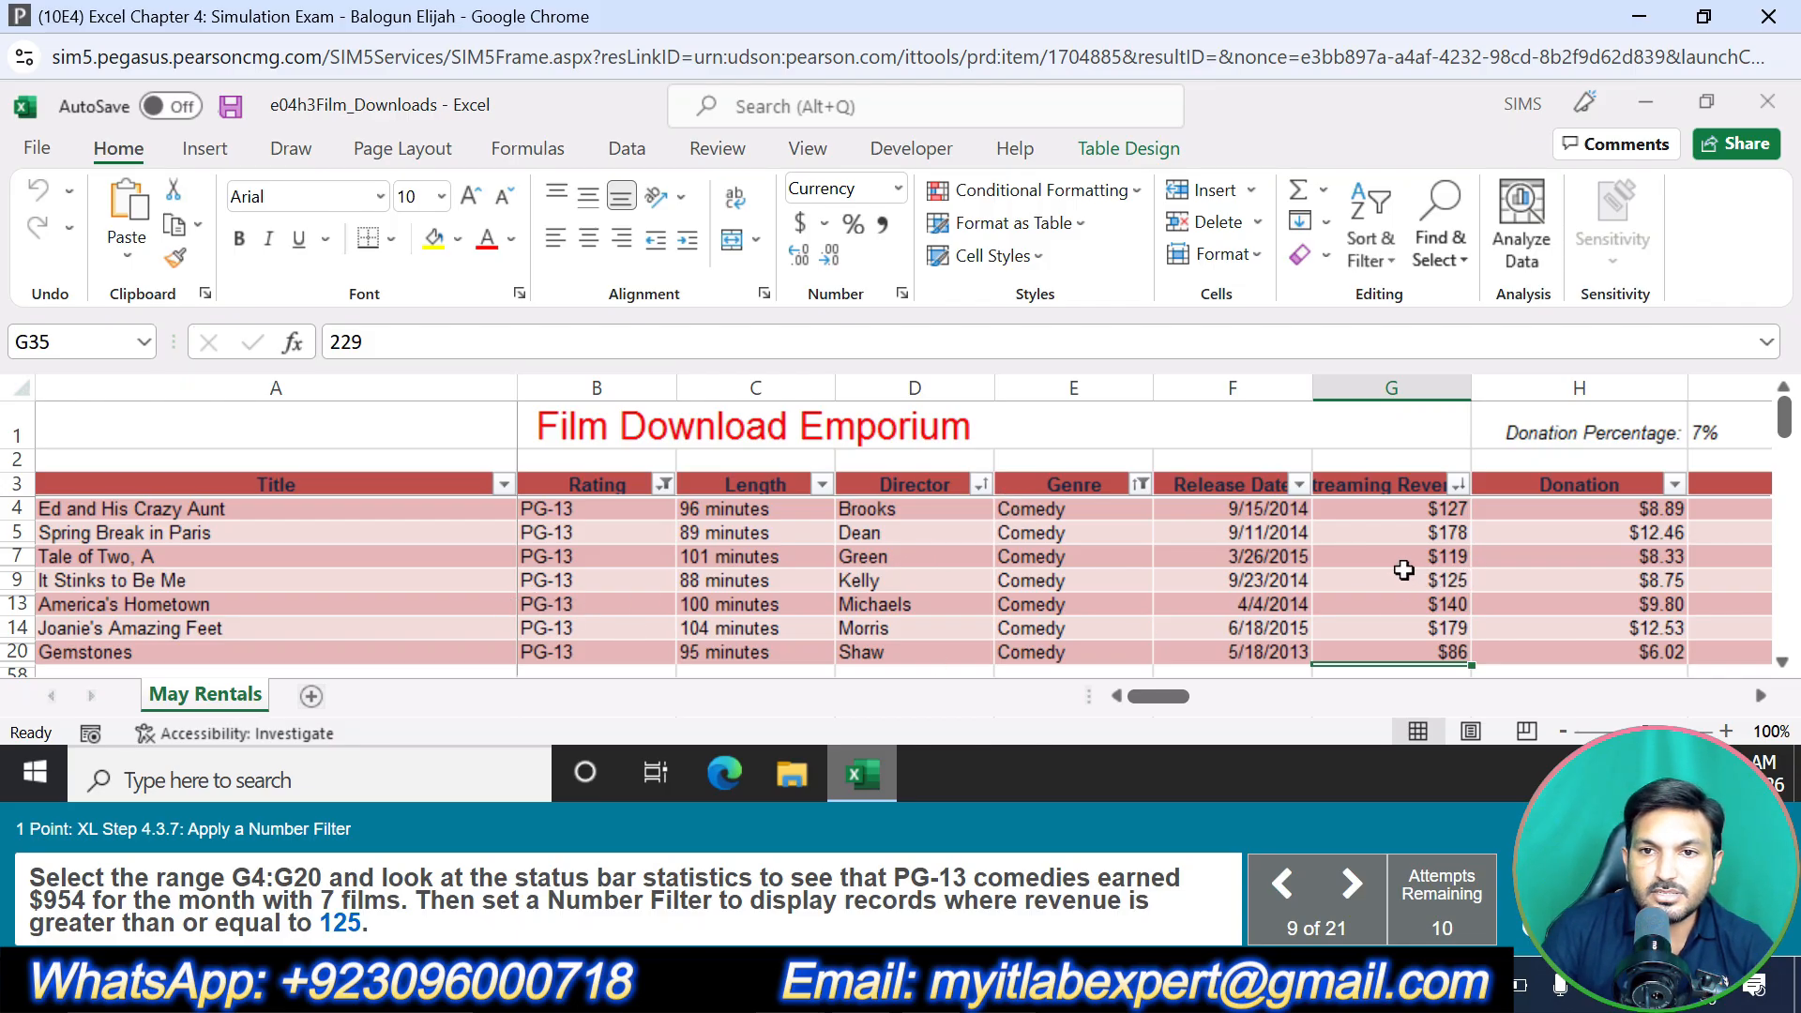
Select G4:G20 and filter the Streaming Revenues column to records greater than or equal to 125
{"action": "left_click", "coordinate": [1387, 502]}
{"action": "left_click_drag", "start_coordinate": [1387, 500], "coordinate": [1397, 549]}
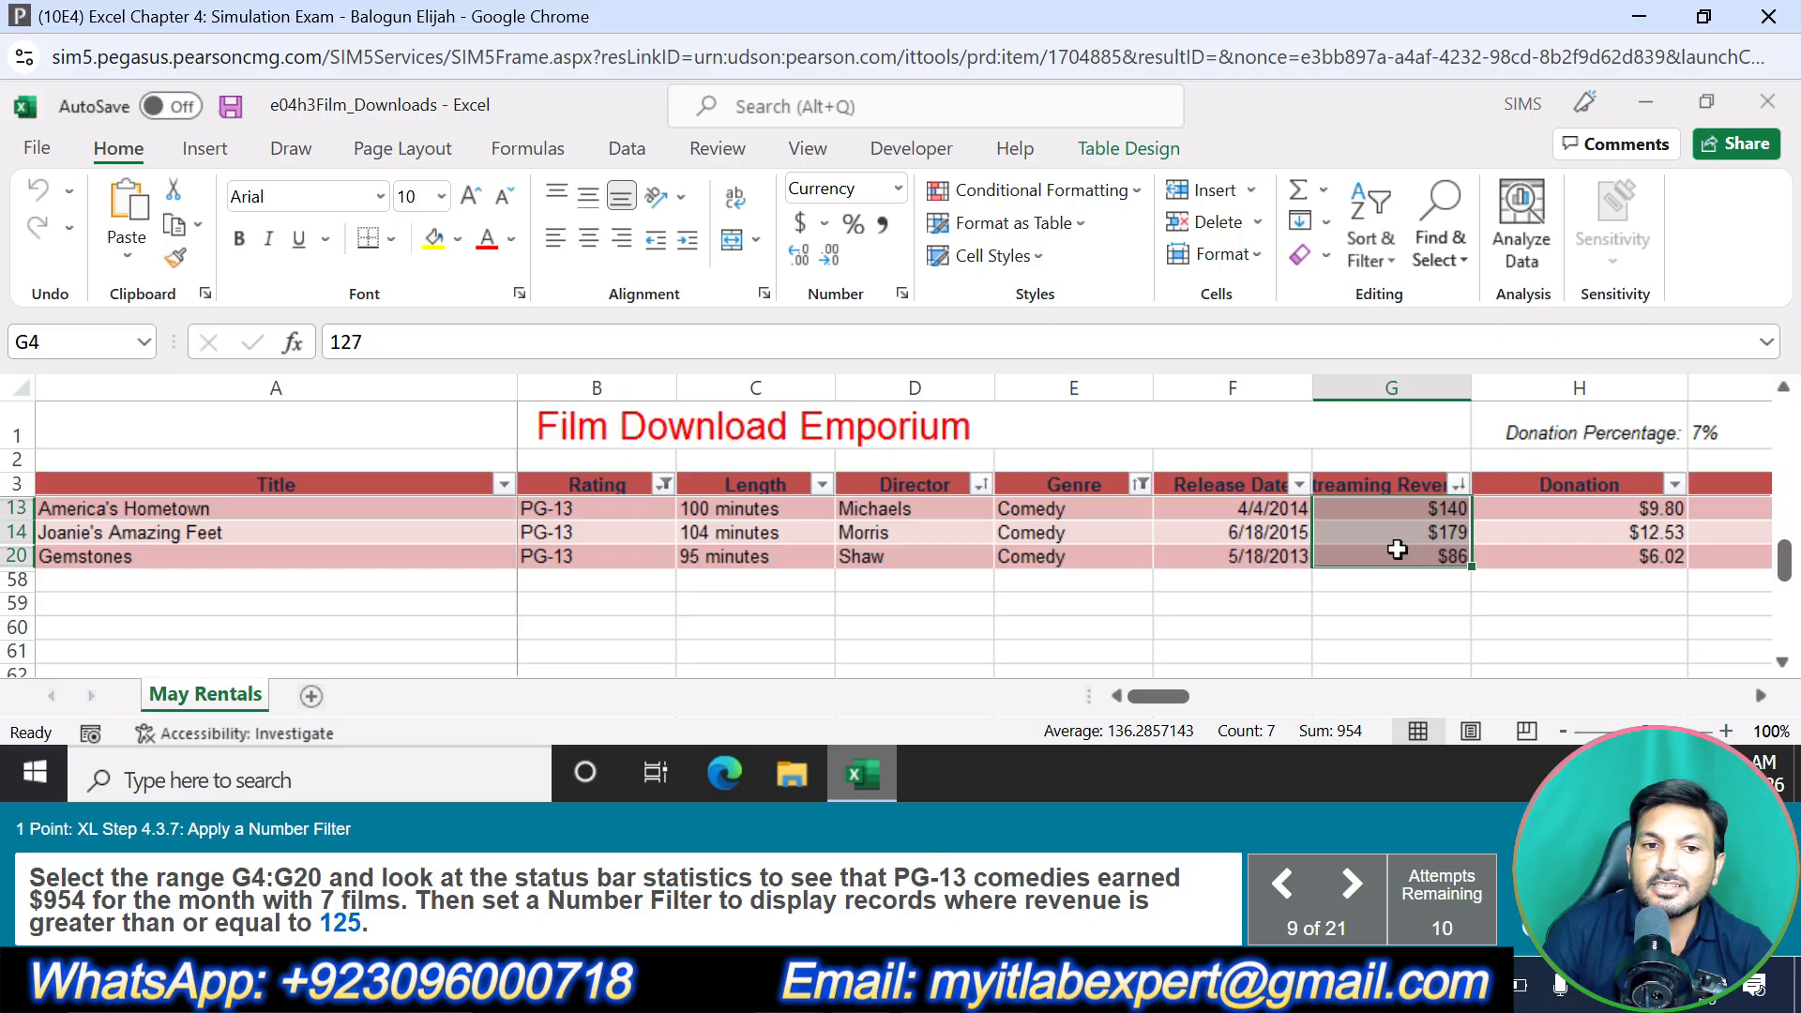
{"action": "left_click", "coordinate": [1458, 483]}
{"action": "left_click", "coordinate": [1461, 479]}
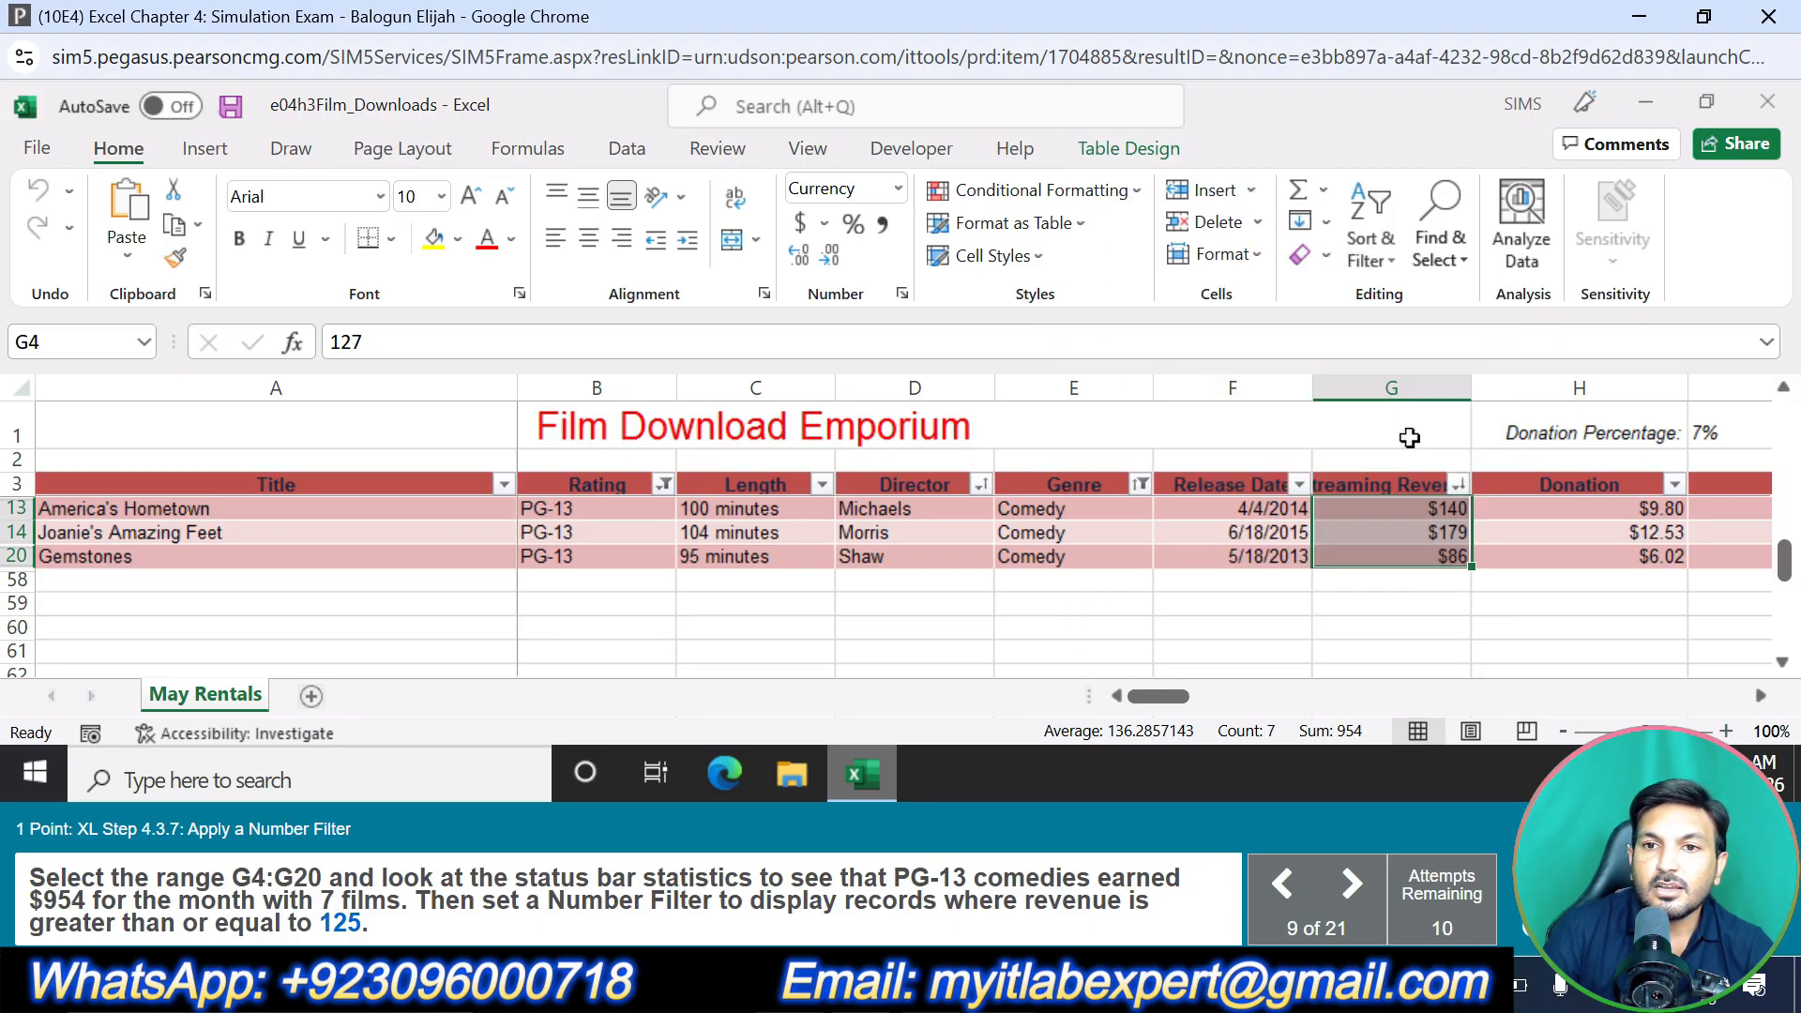
{"action": "left_click", "coordinate": [1459, 483]}
{"action": "mouse_move", "coordinate": [1370, 283]}
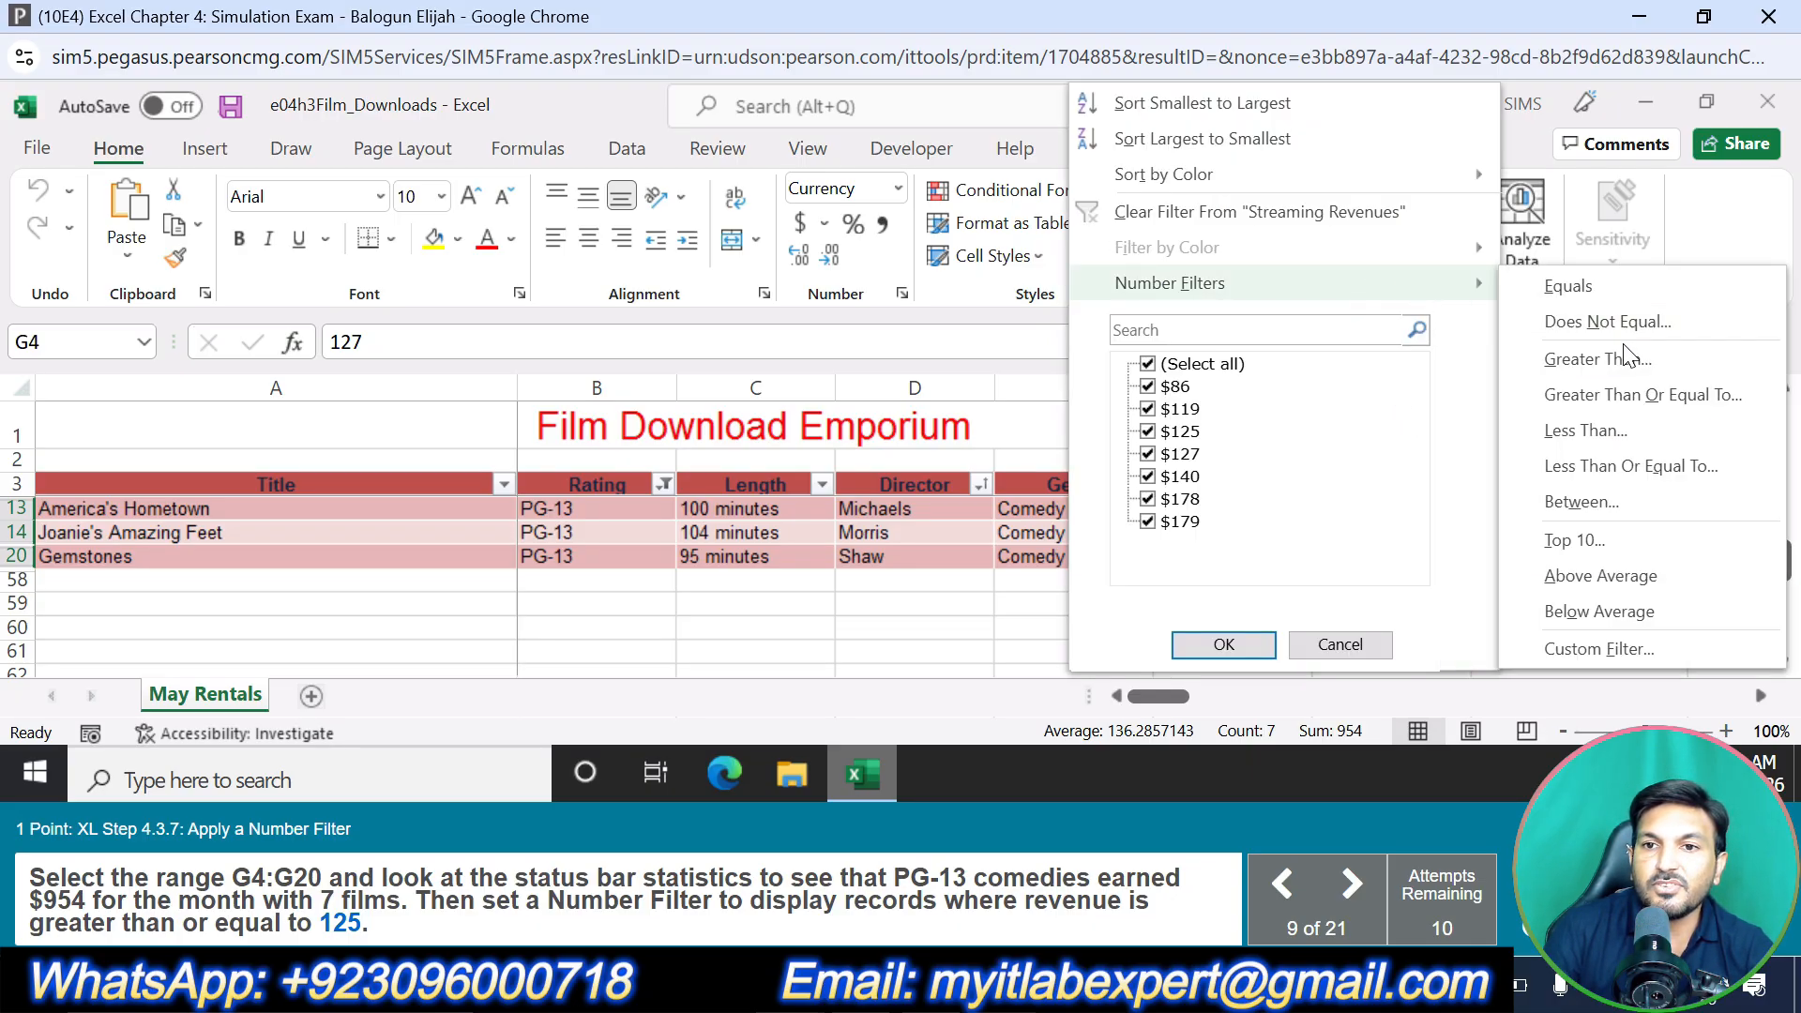
{"action": "left_click", "coordinate": [1620, 394]}
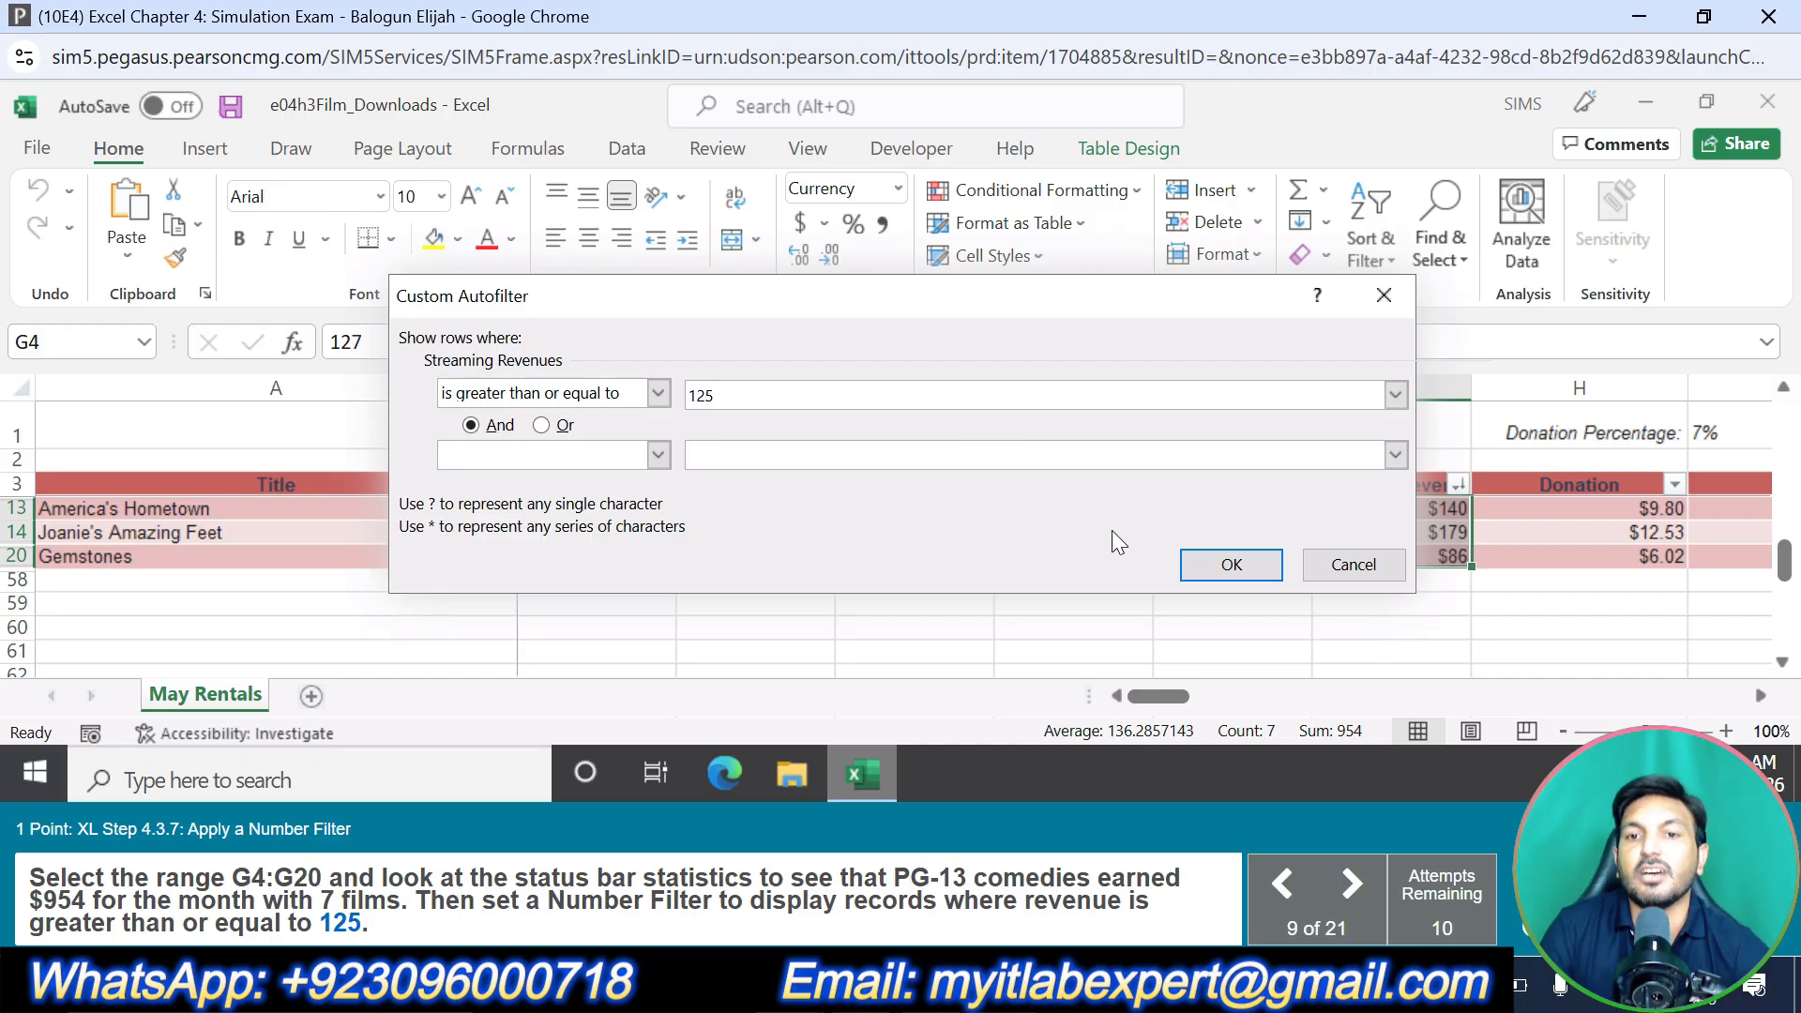
{"action": "left_click", "coordinate": [1219, 565]}
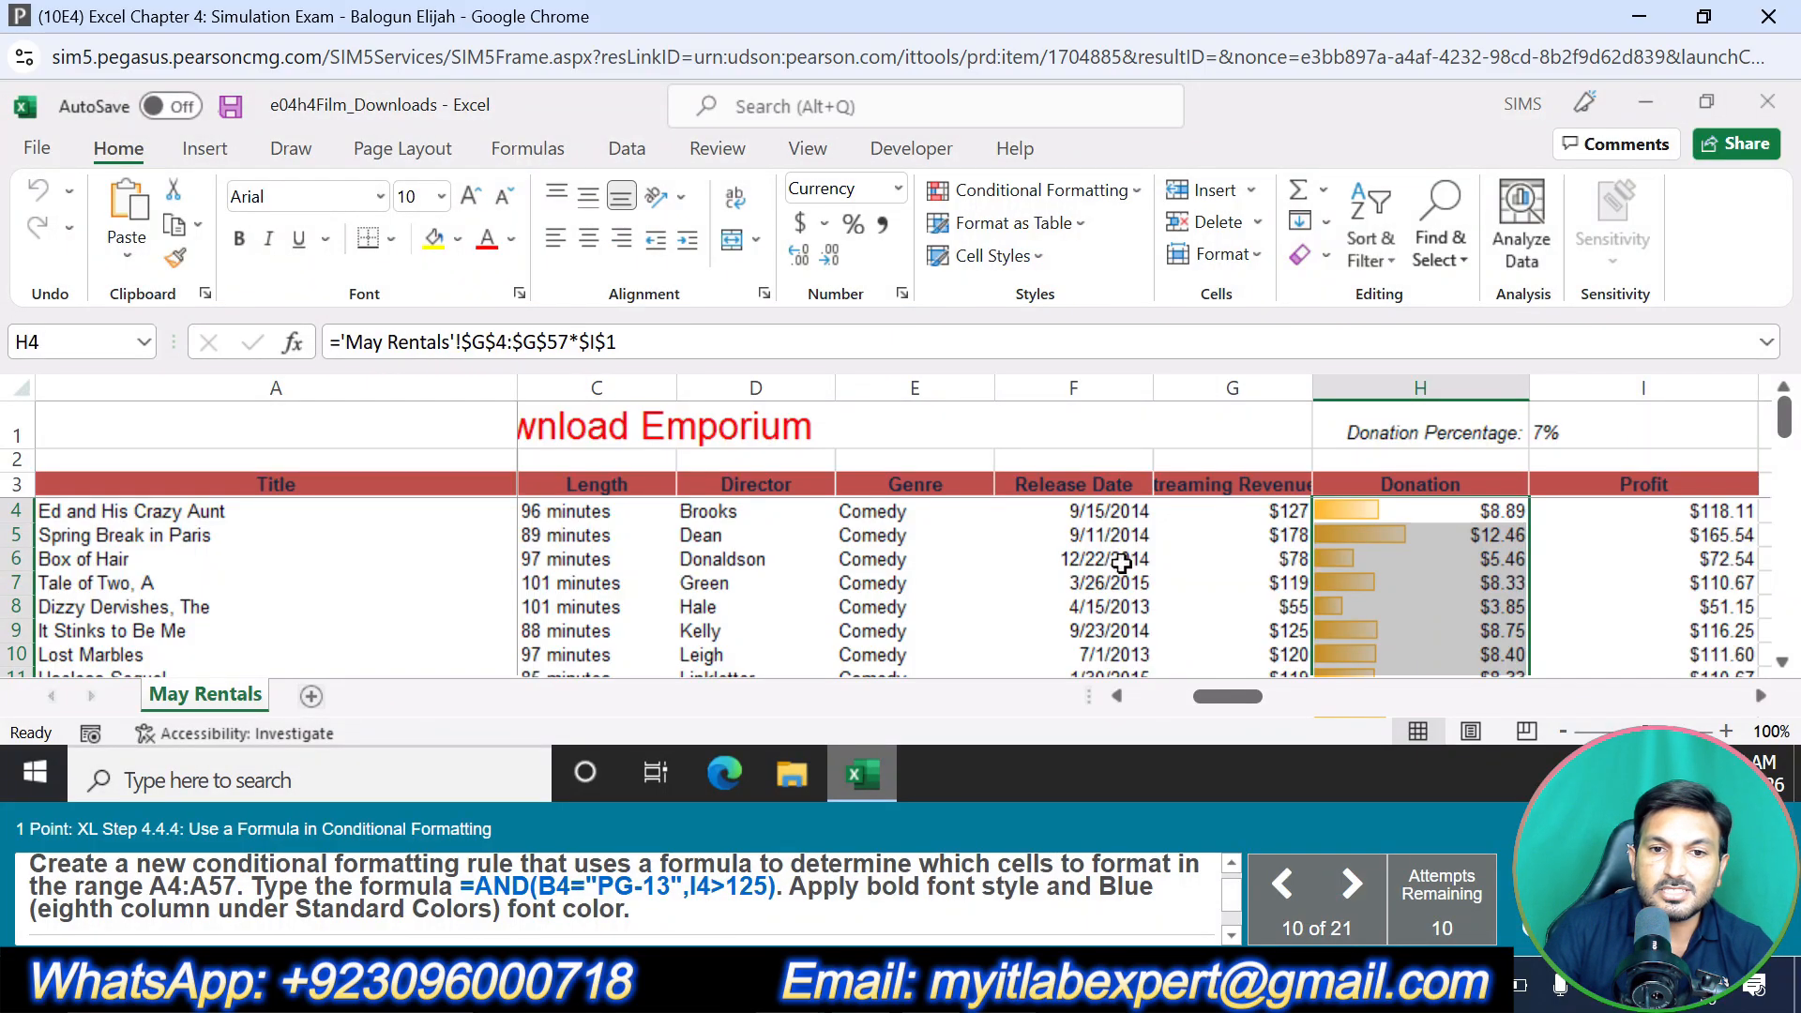
Start a new conditional formatting rule for A4:A57 that uses a formula to determine which cells to format
{"action": "left_click", "coordinate": [220, 514]}
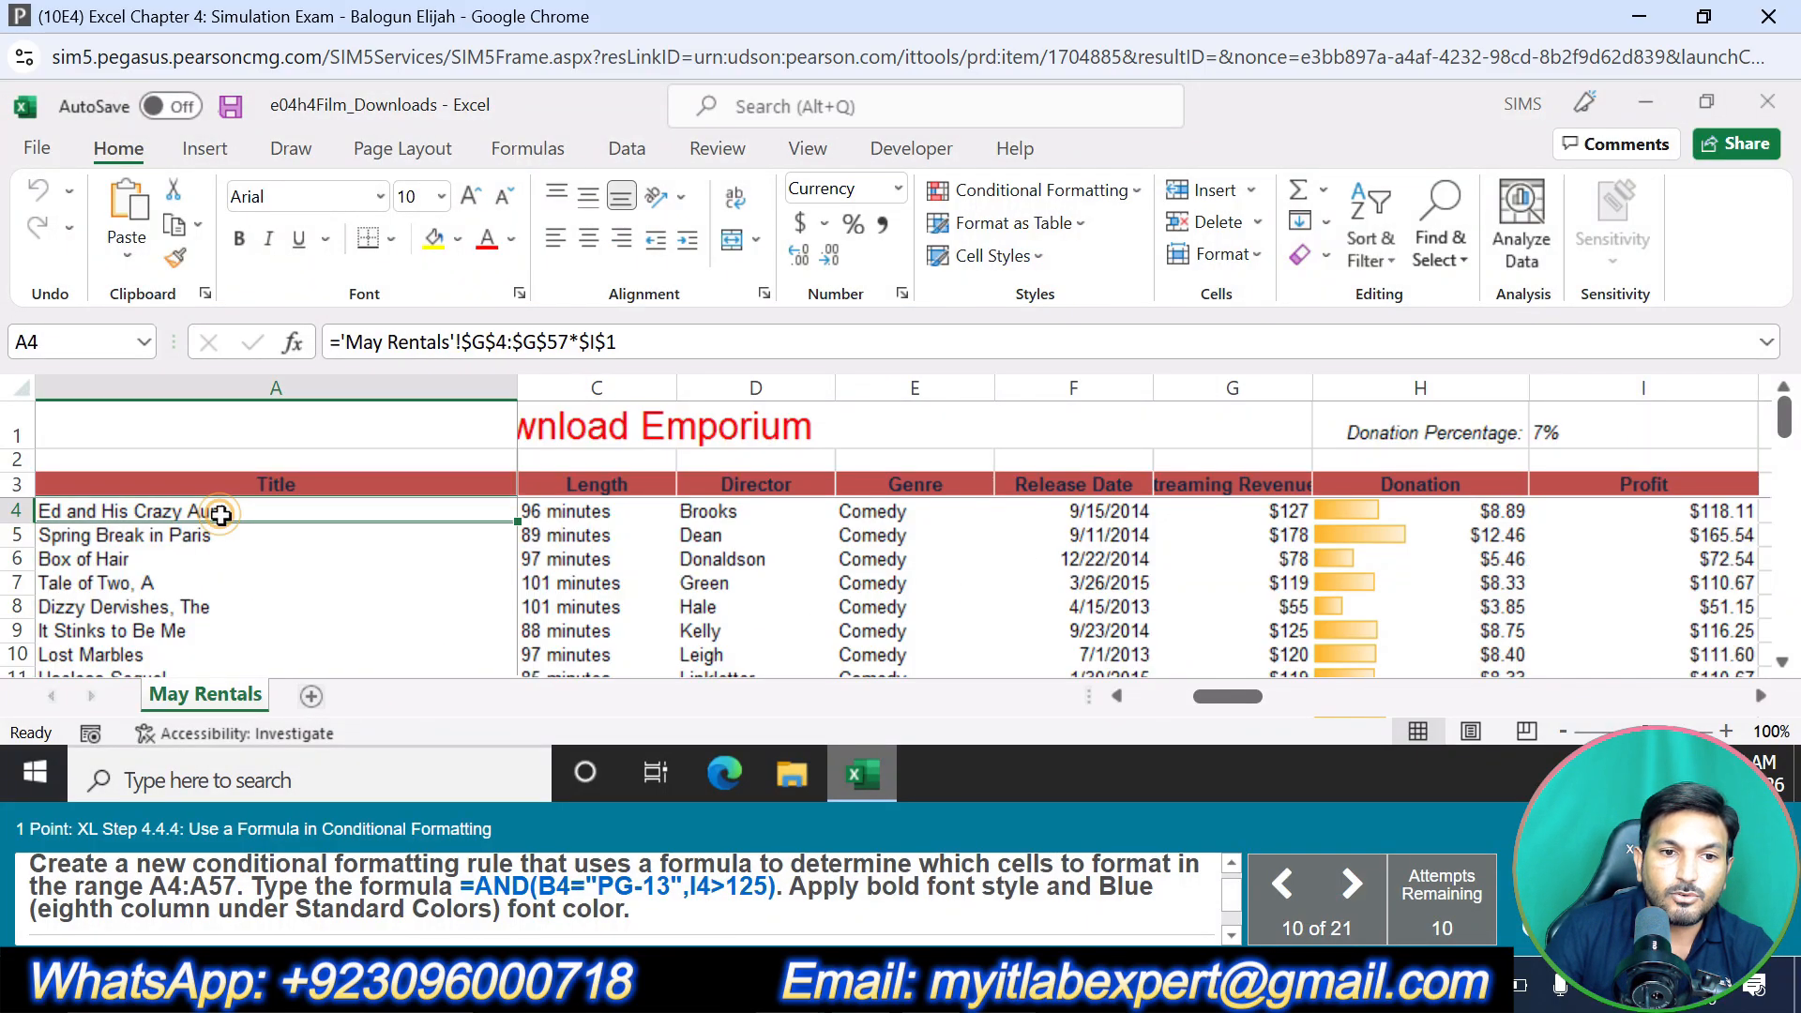
{"action": "left_click_drag", "start_coordinate": [220, 513], "coordinate": [206, 551]}
{"action": "left_click", "coordinate": [1130, 188]}
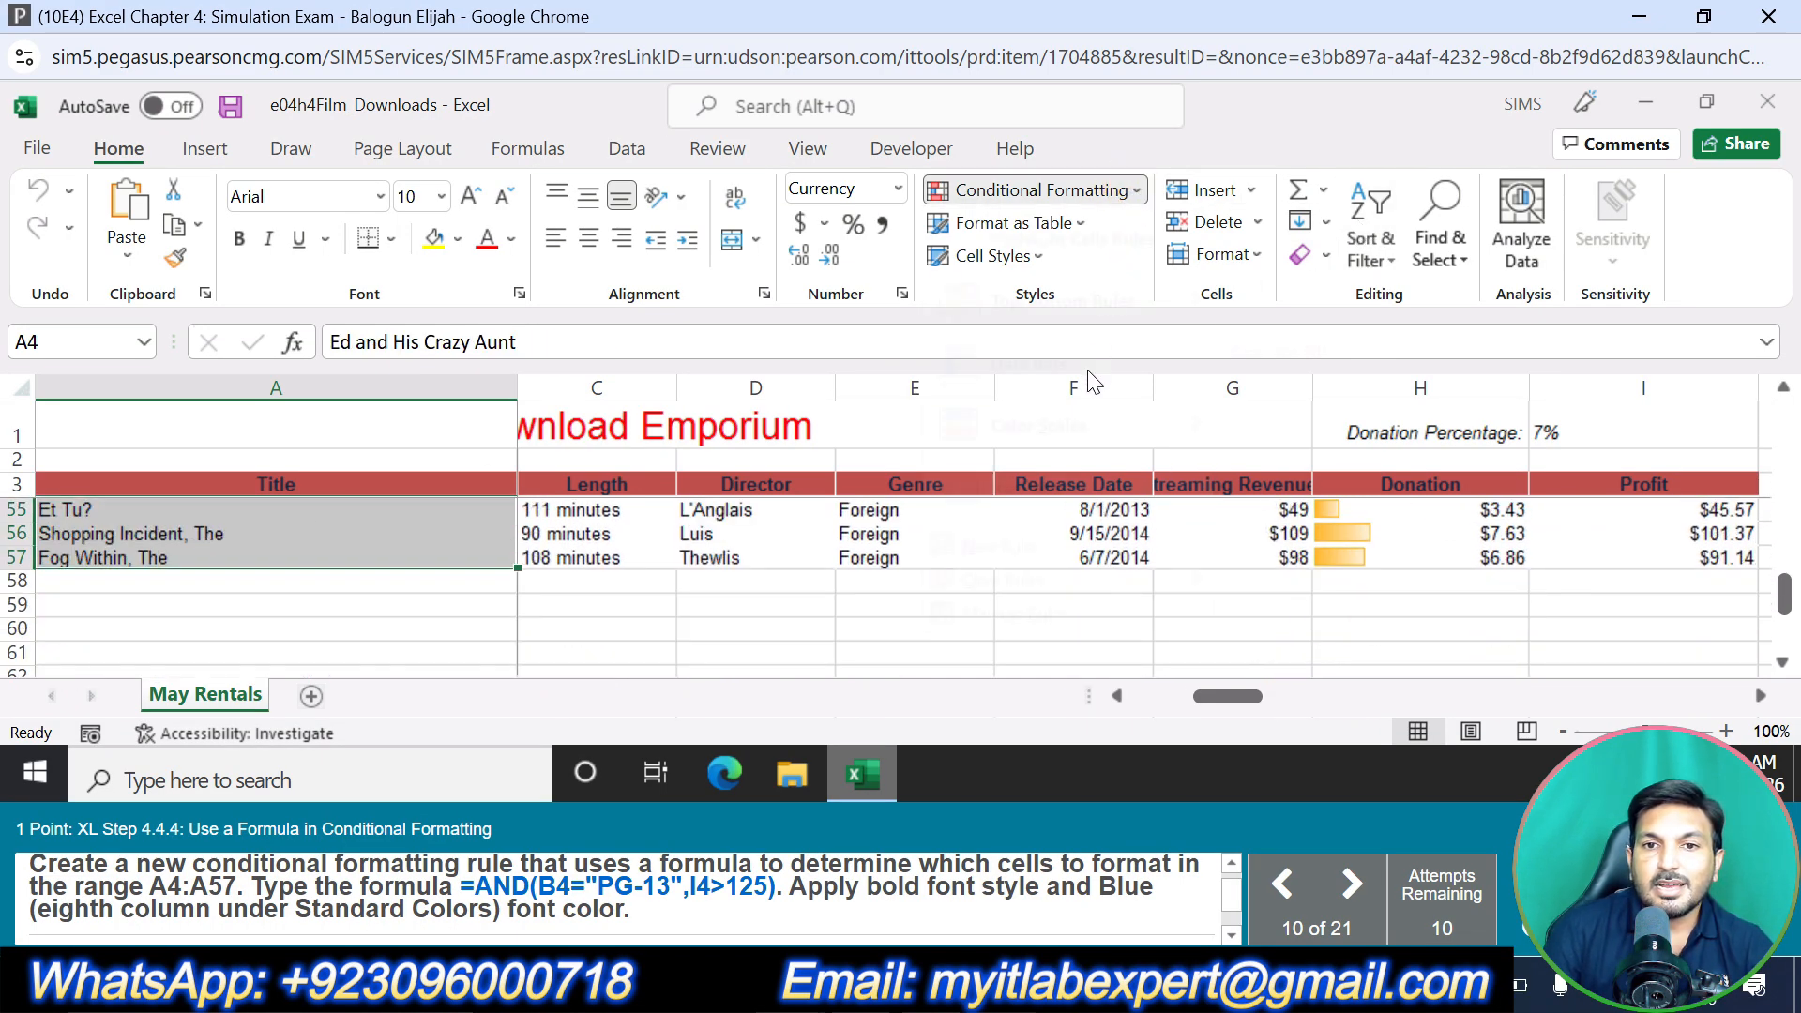
{"action": "left_click", "coordinate": [1044, 537]}
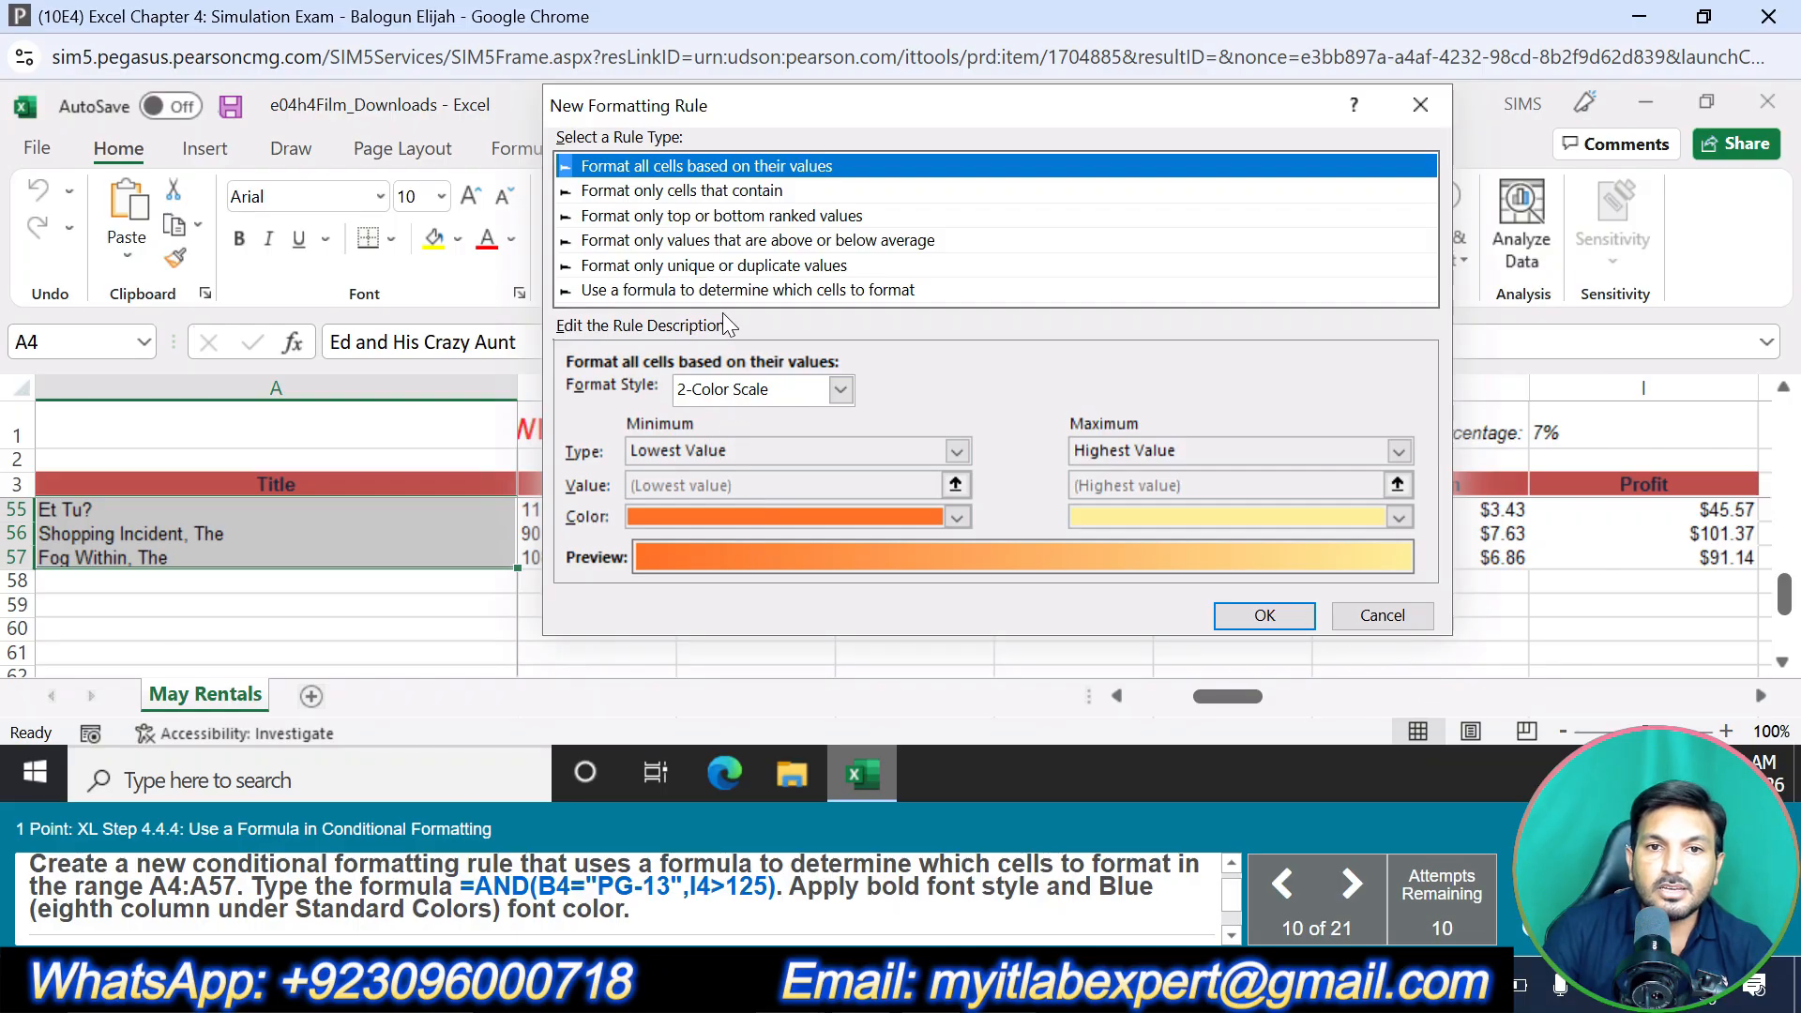
{"action": "left_click", "coordinate": [739, 290]}
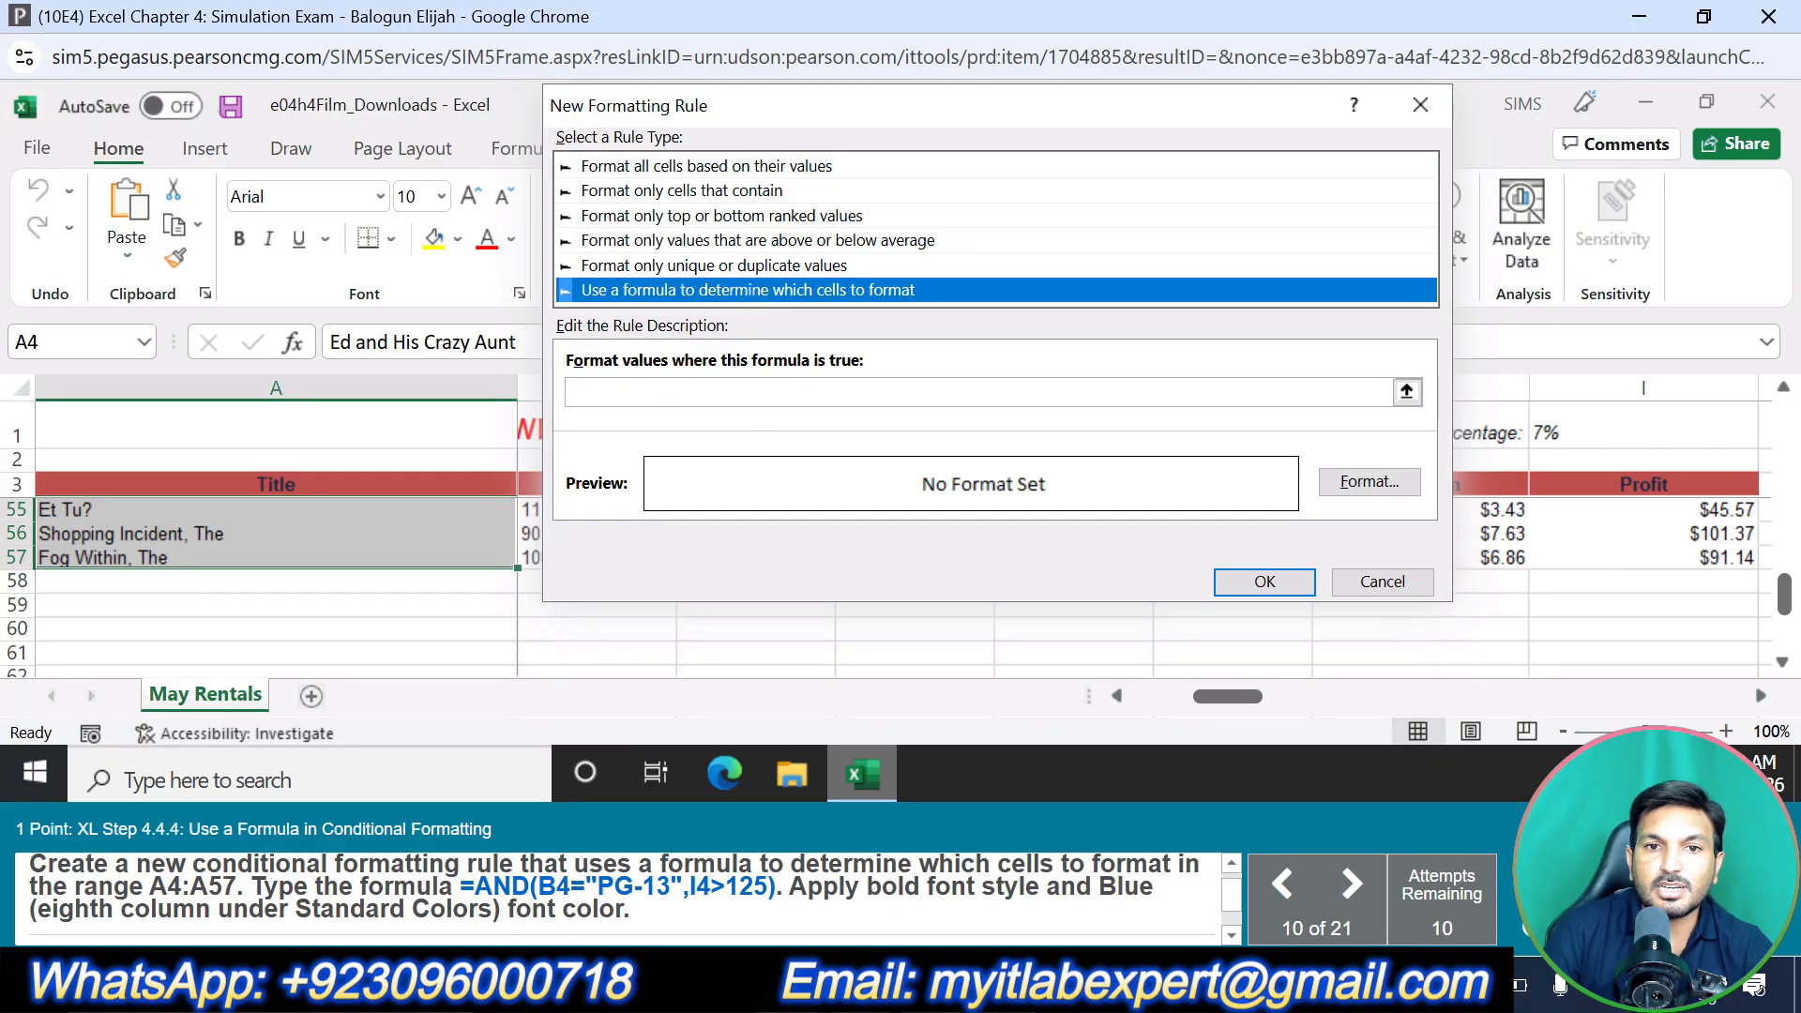
Enter =AND(B4="PG-13",14>125) as the rule's formula and try to open its format settings
{"action": "left_click", "coordinate": [746, 391]}
{"action": "type", "text": "=AND"}
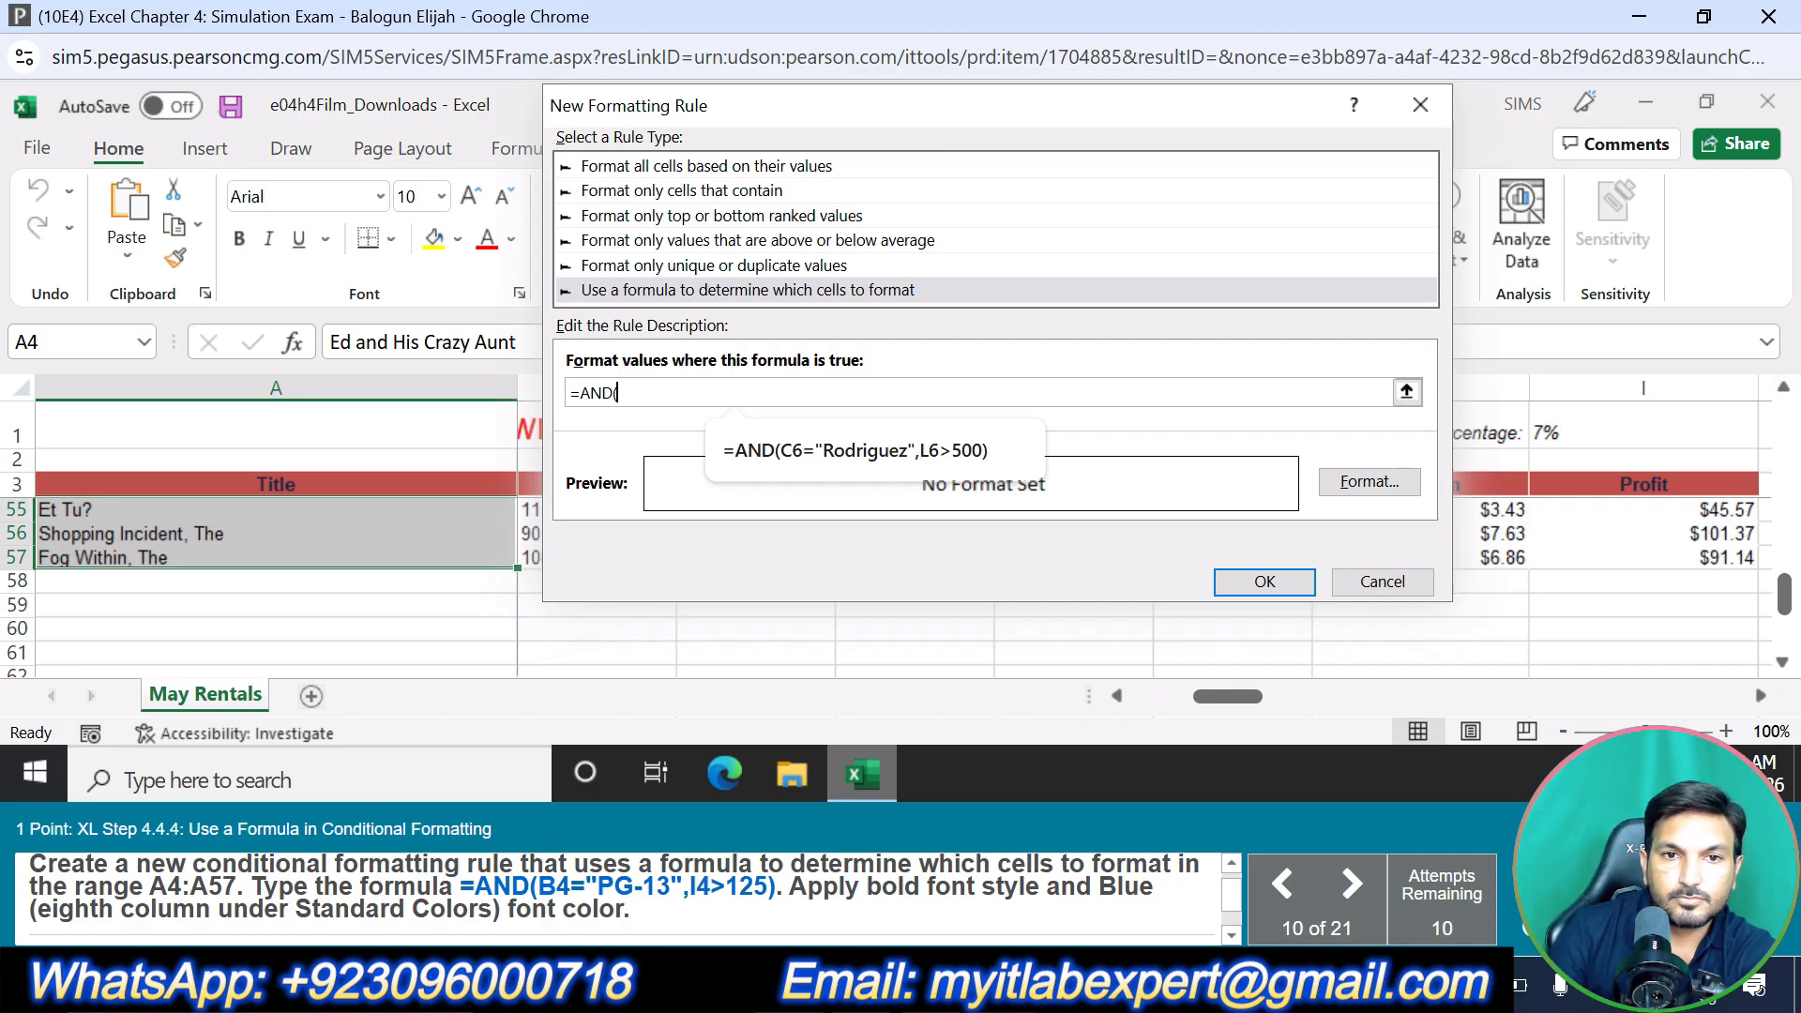
{"action": "type", "text": "(B4=\"PG-13\",I"}
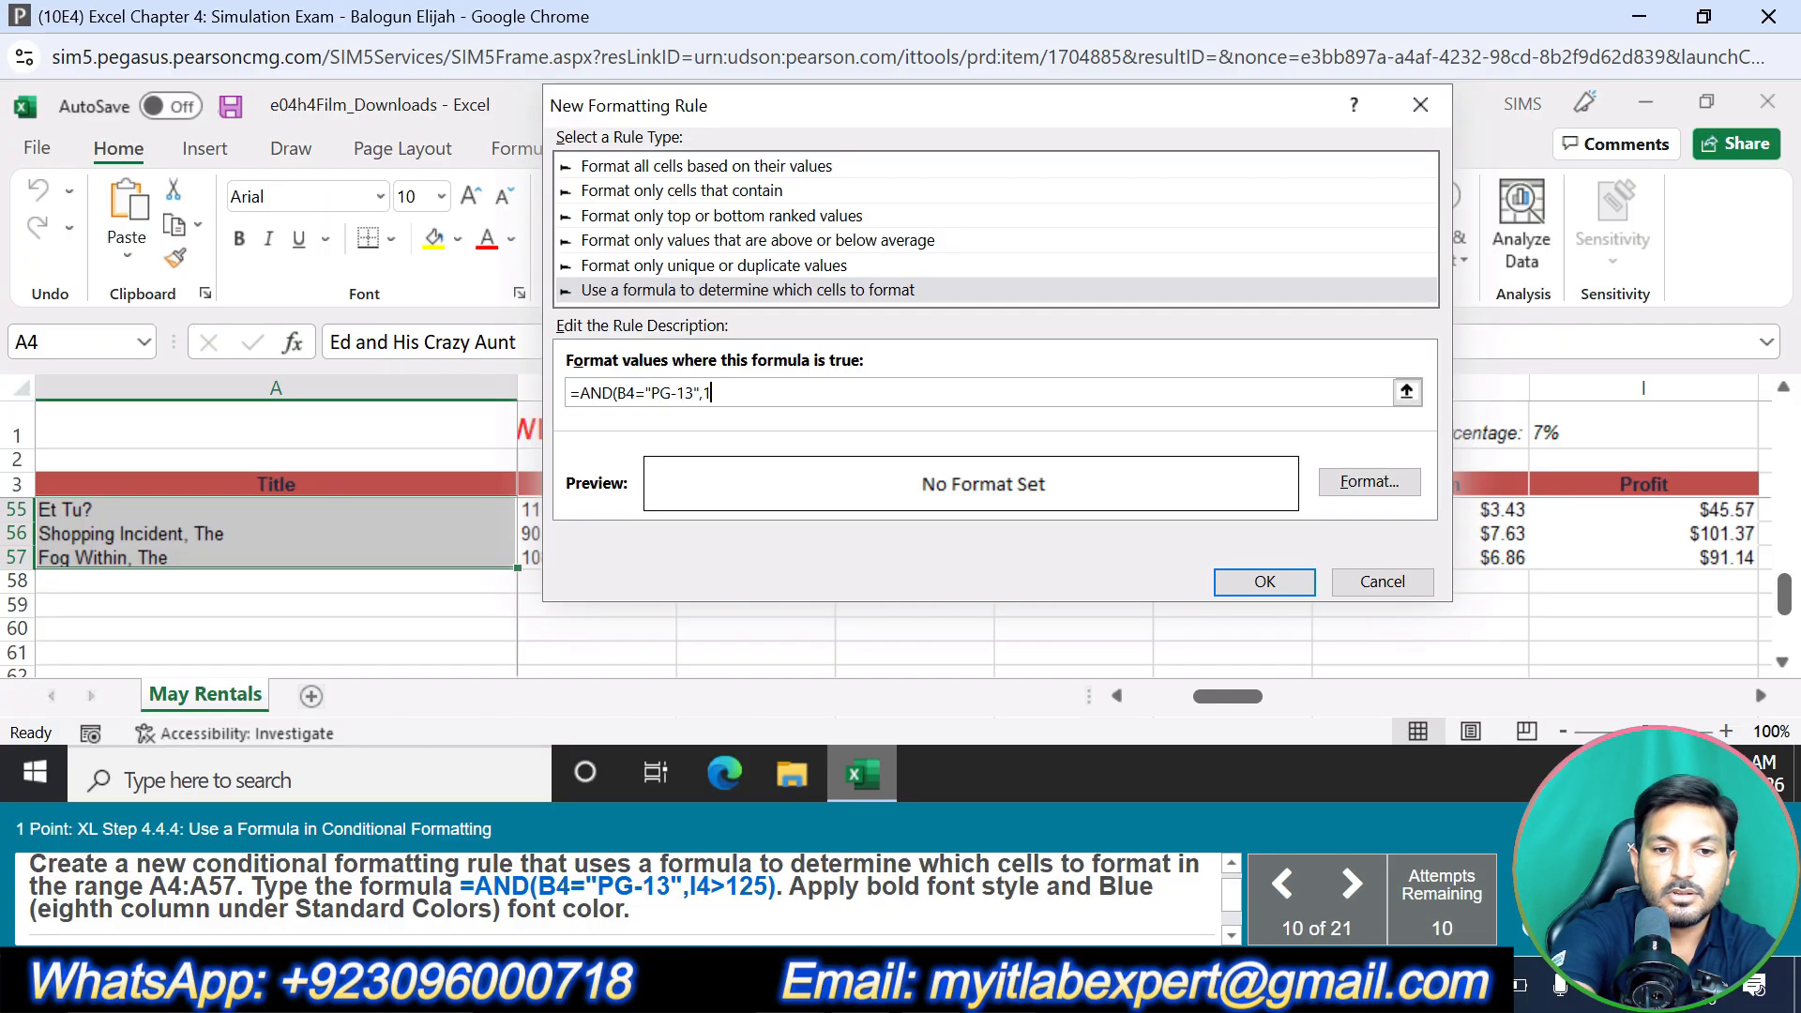
{"action": "type", "text": ">125"}
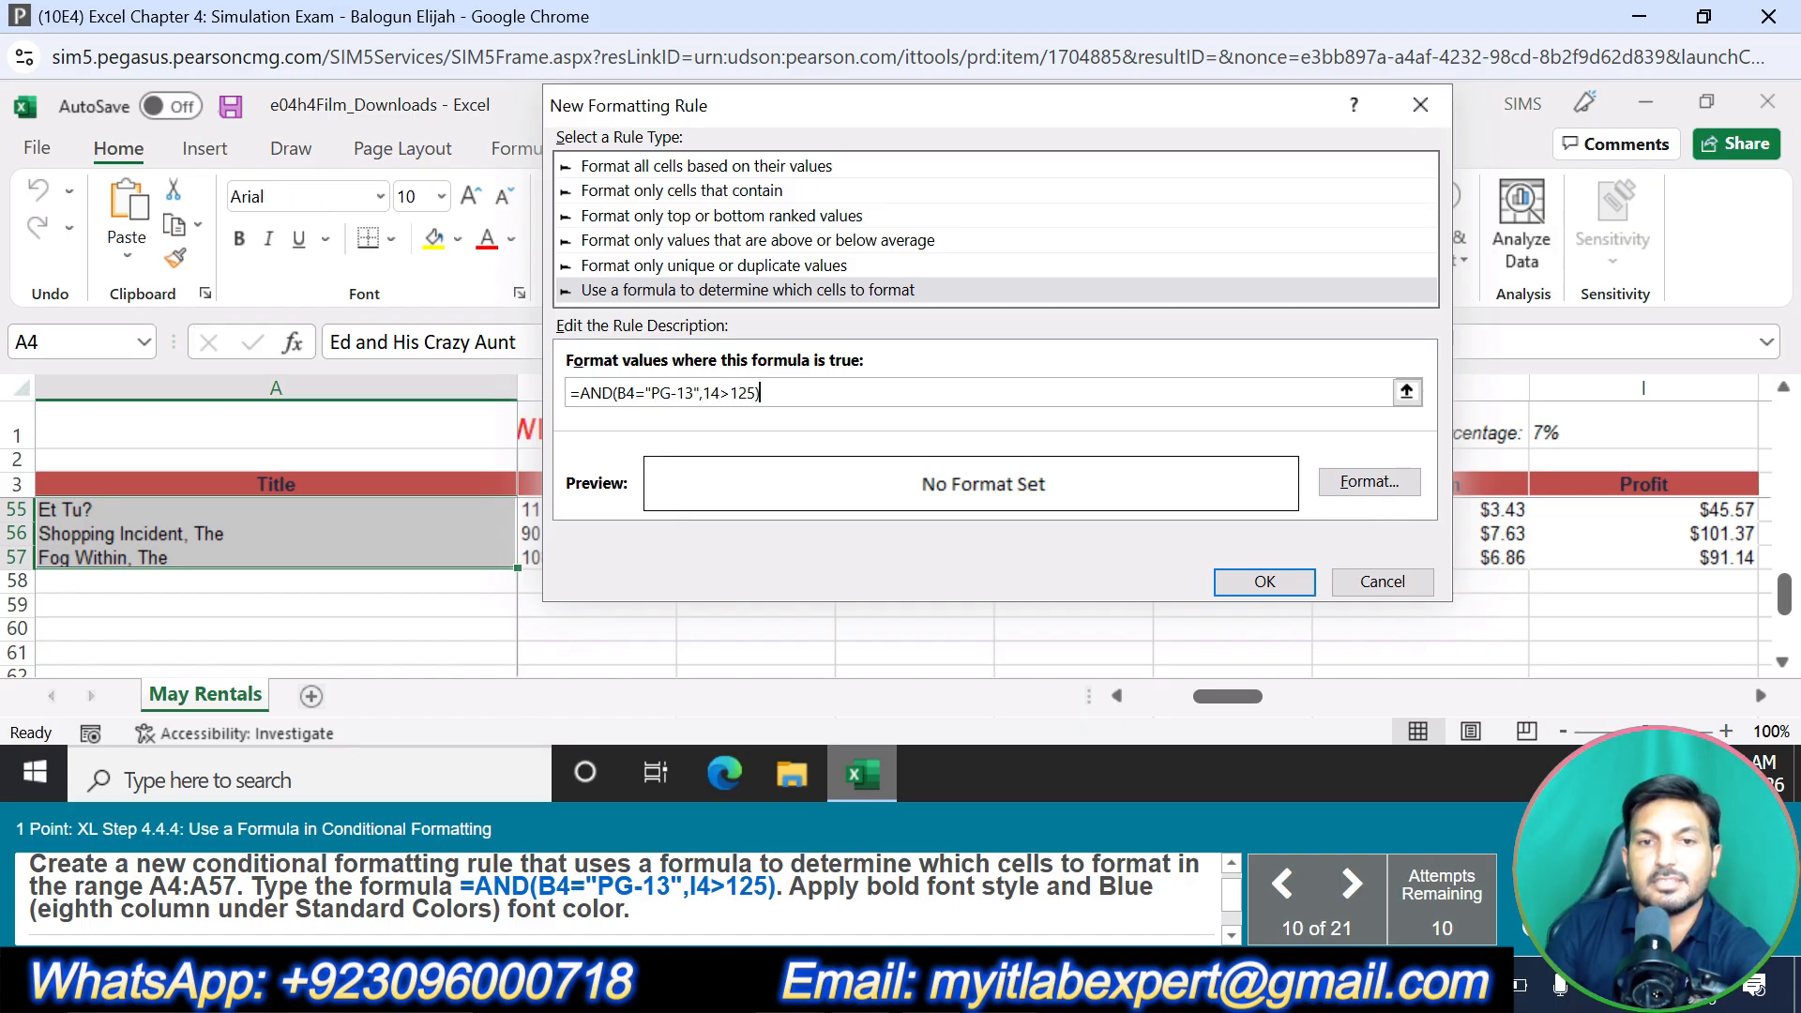
{"action": "left_click", "coordinate": [1369, 481]}
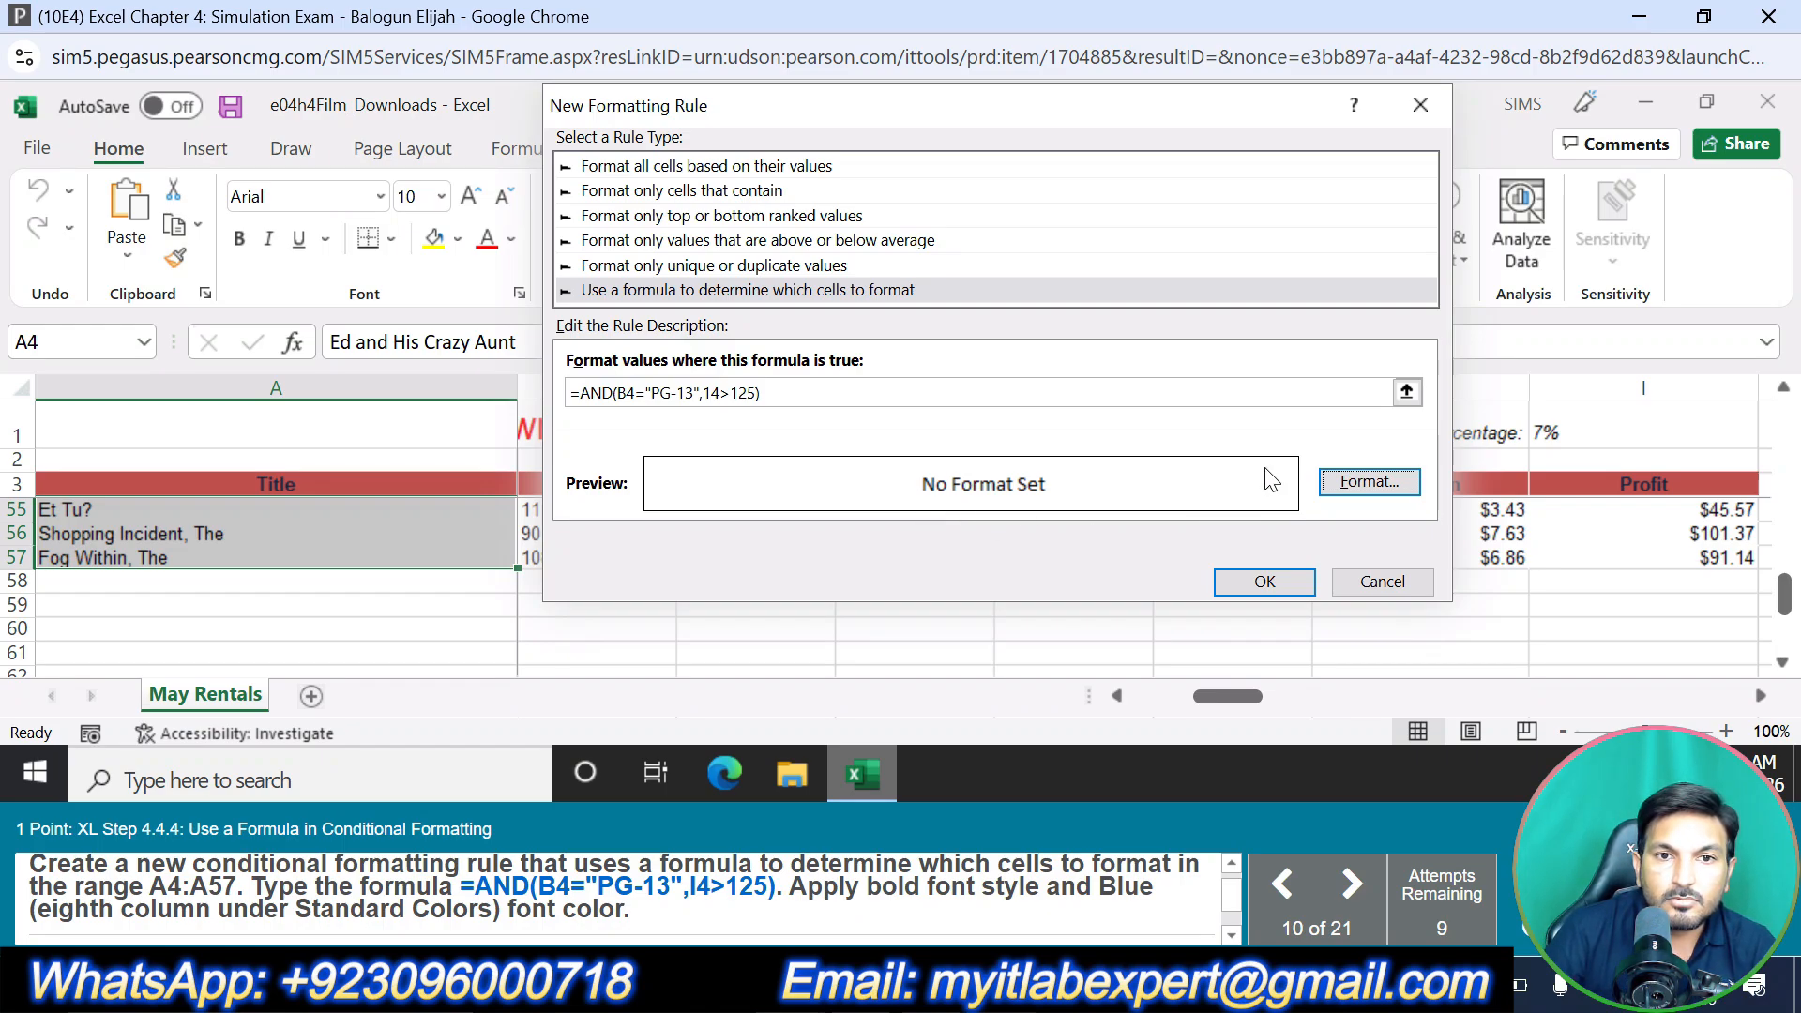
{"action": "left_click", "coordinate": [1343, 483]}
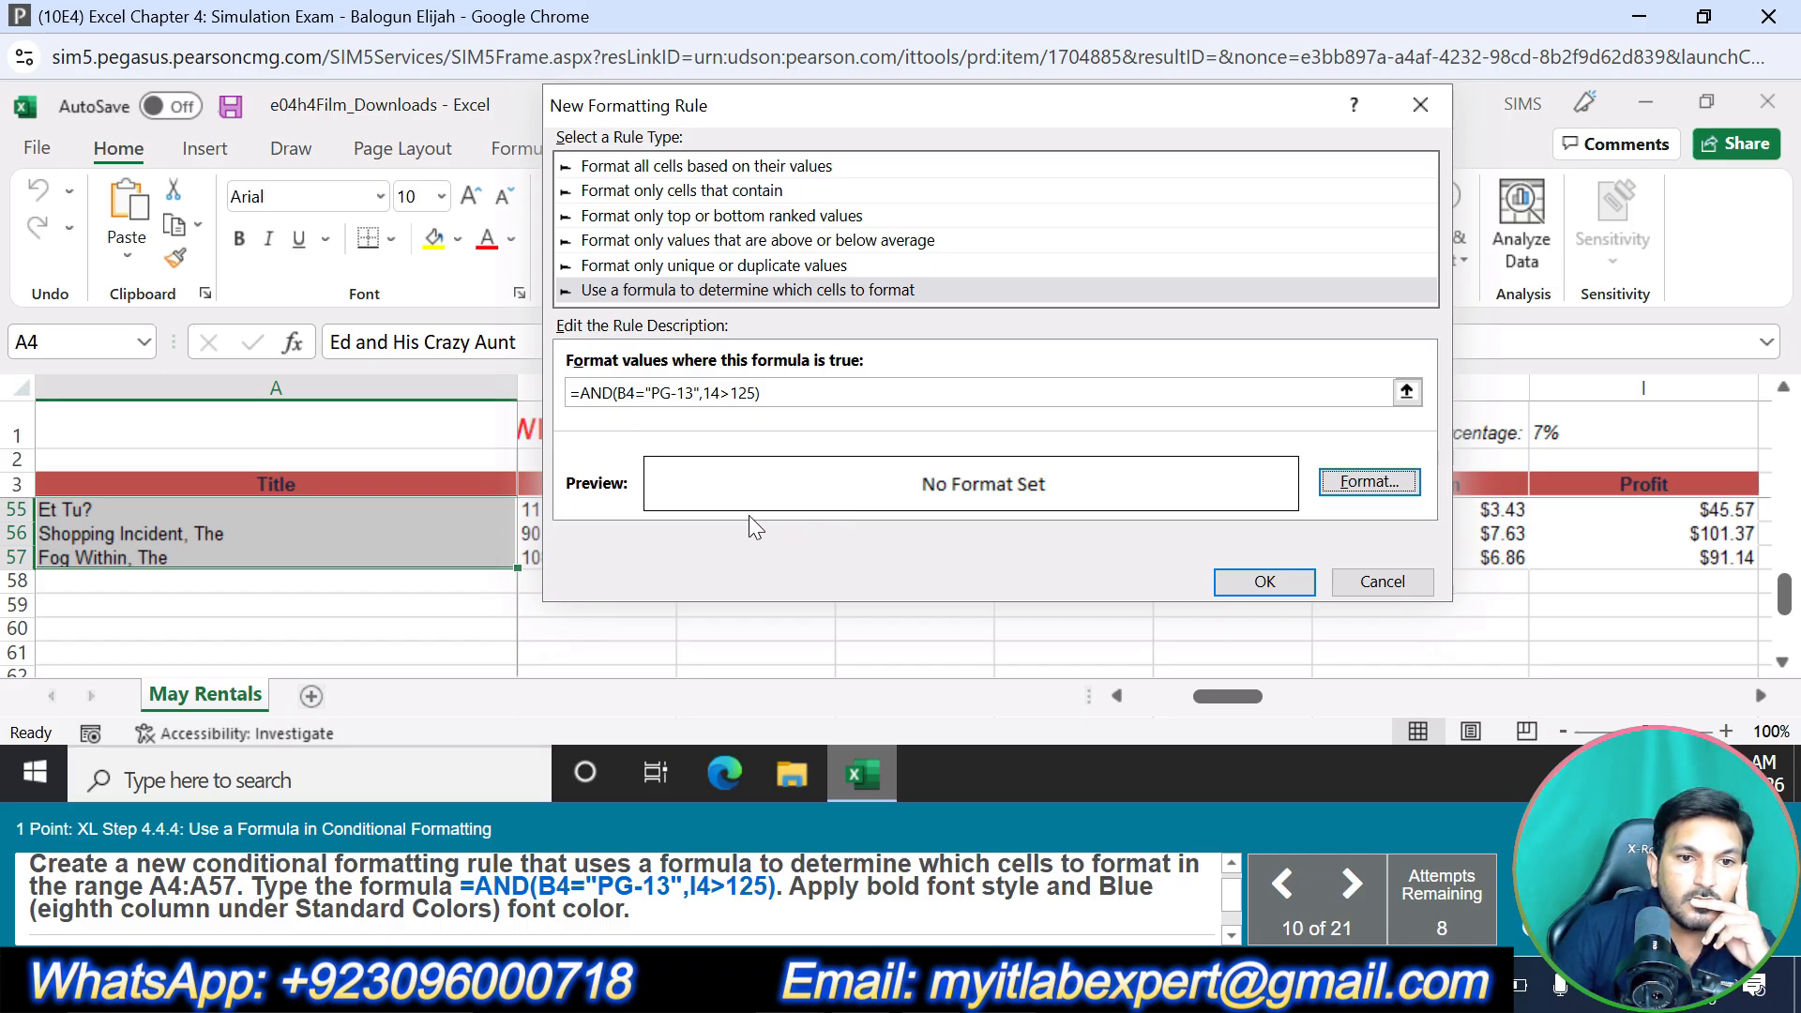
Try different spacing around the hyphen of "PG-13" in the rule's formula, retrying the format settings each time
{"action": "scroll", "coordinate": [374, 591], "scroll_direction": "up", "scroll_amount": 17}
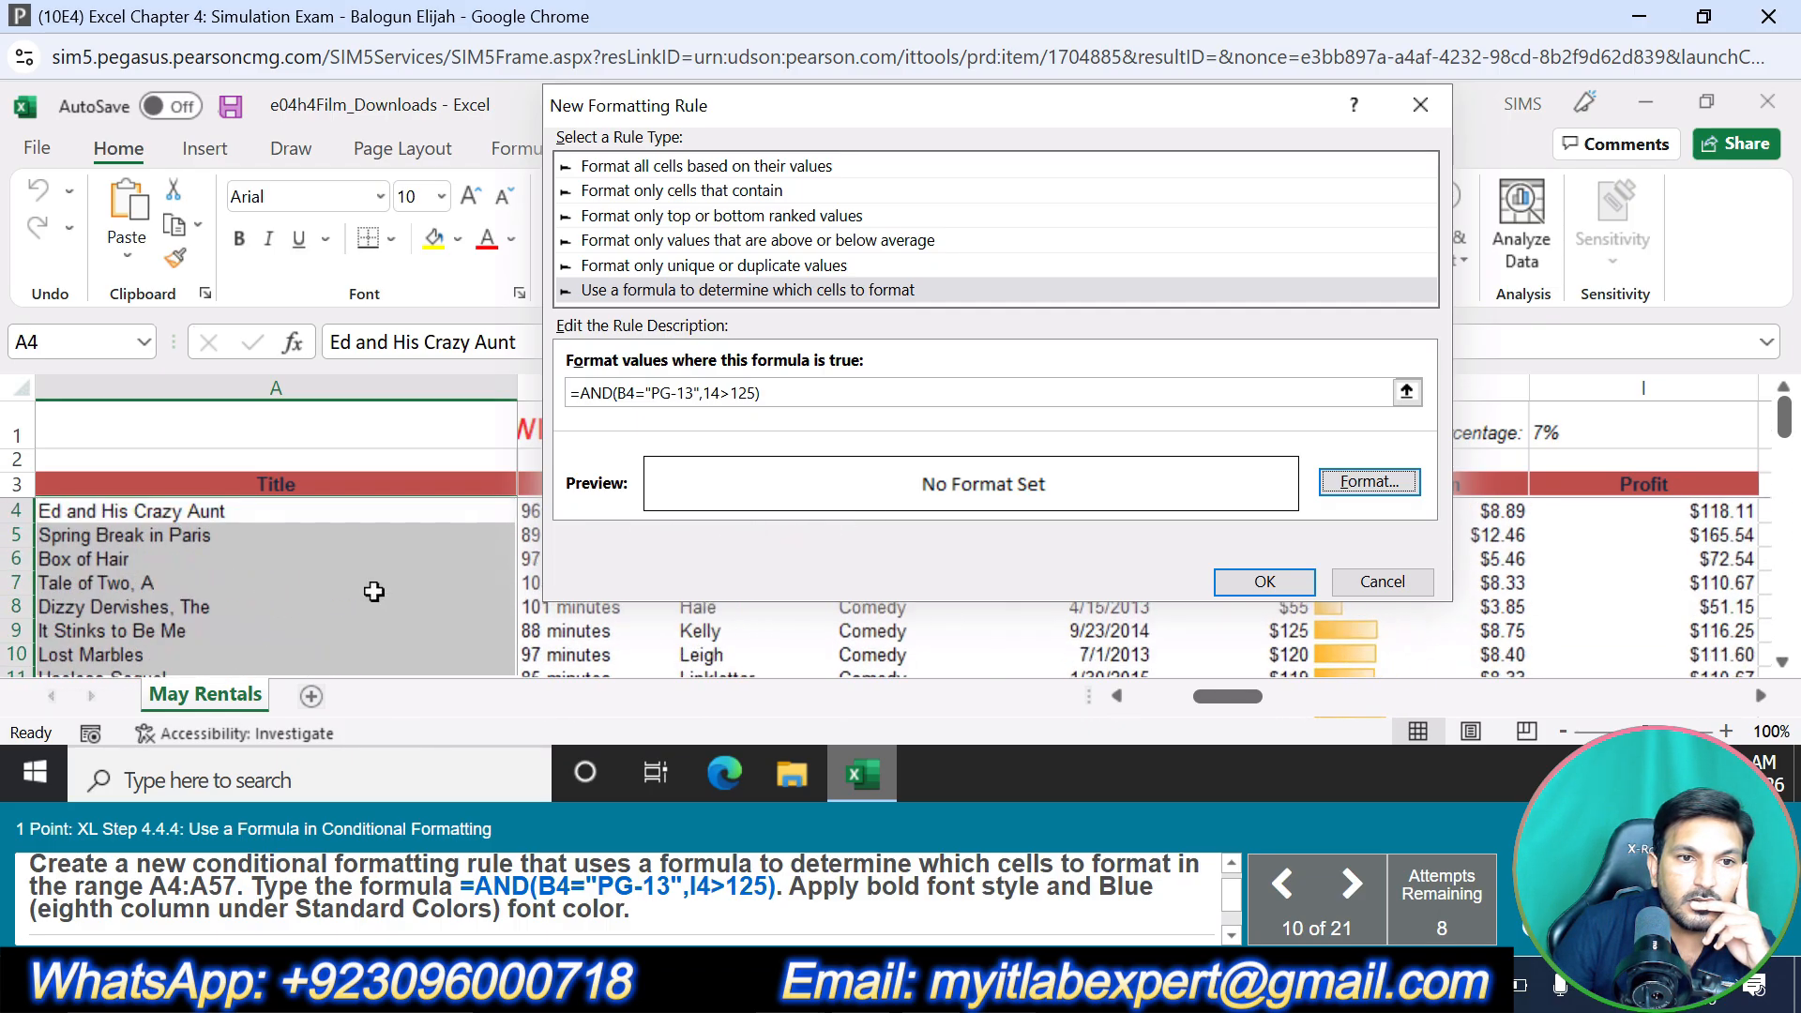
{"action": "scroll", "coordinate": [374, 591], "scroll_direction": "down", "scroll_amount": 13}
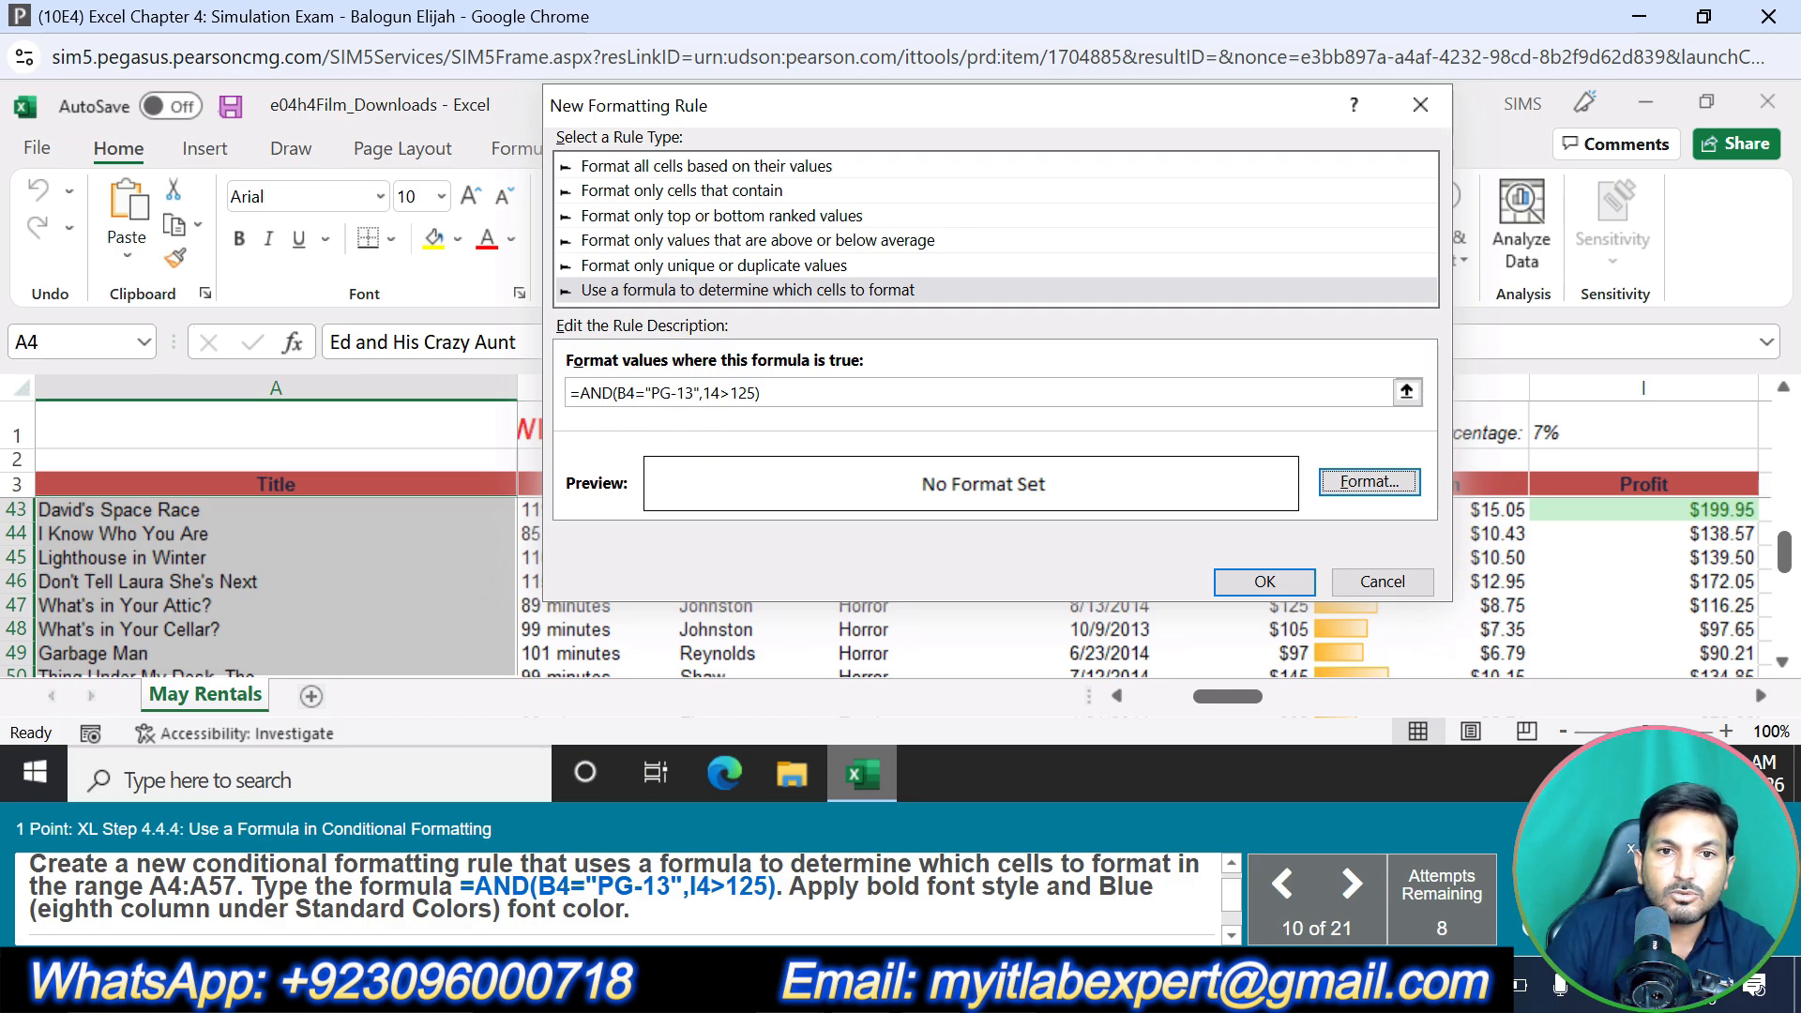
{"action": "left_click", "coordinate": [675, 393]}
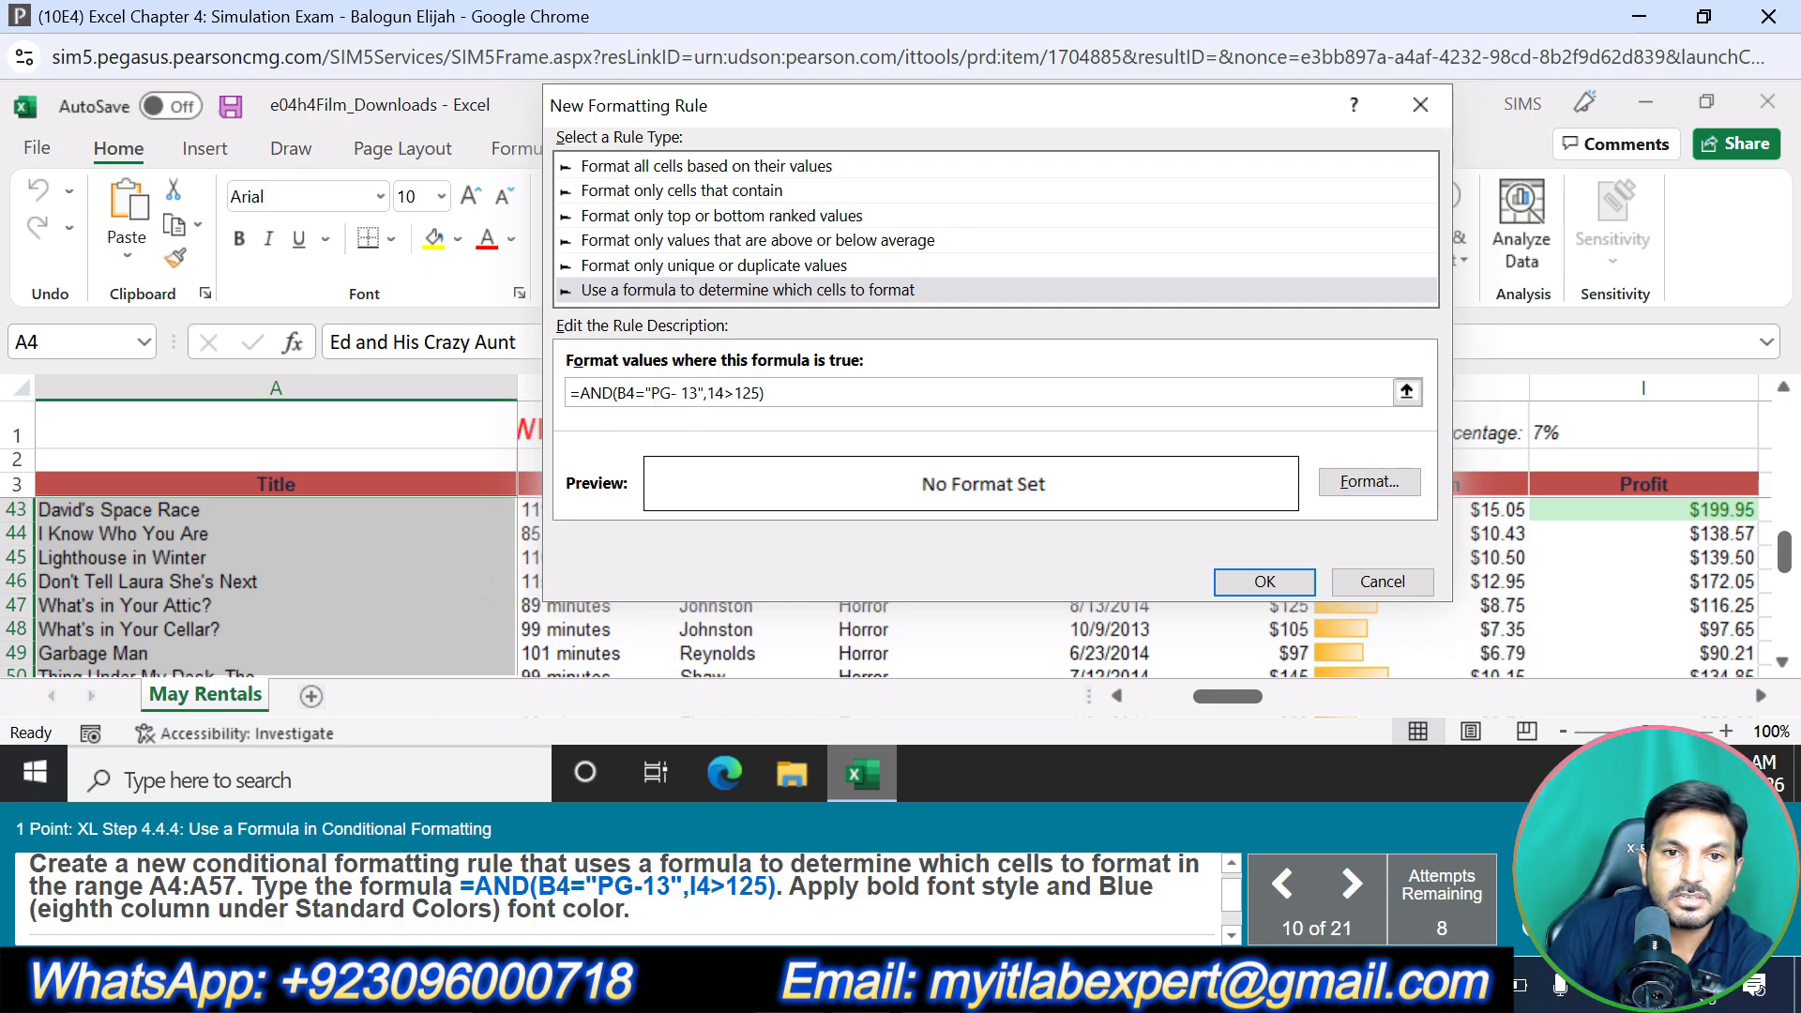
{"action": "left_click", "coordinate": [1360, 482]}
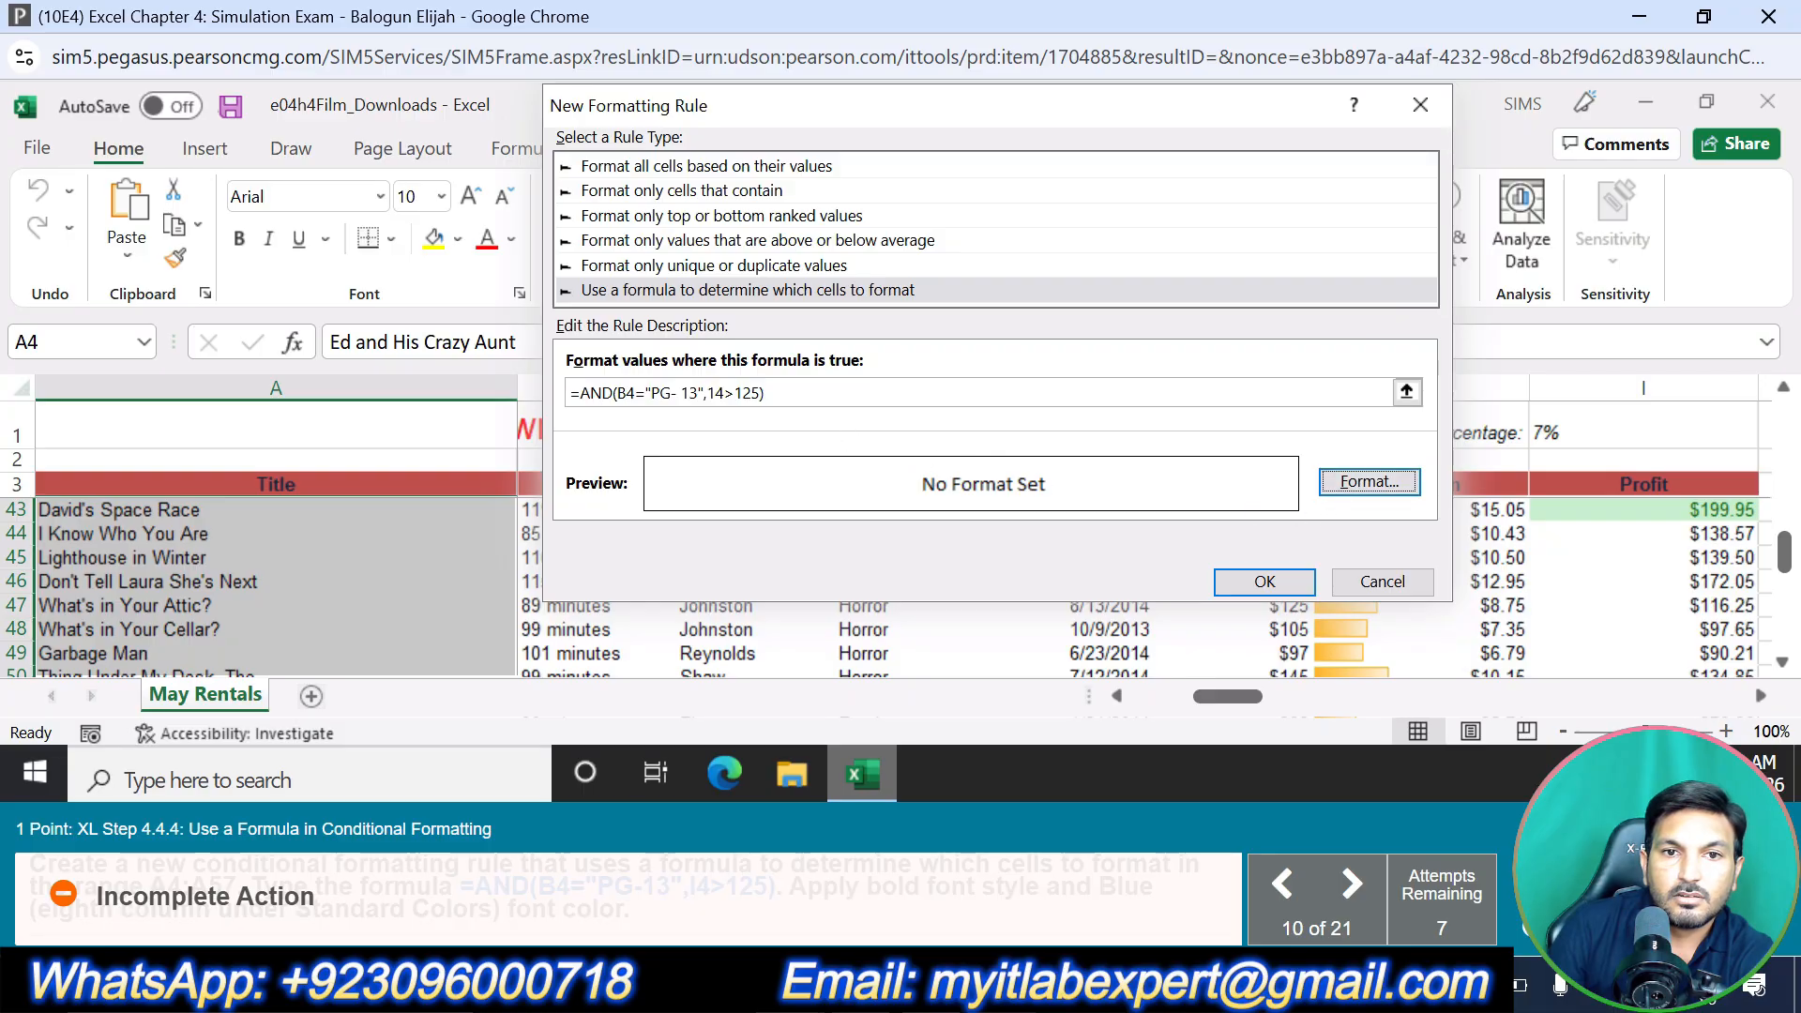
{"action": "left_click", "coordinate": [650, 393]}
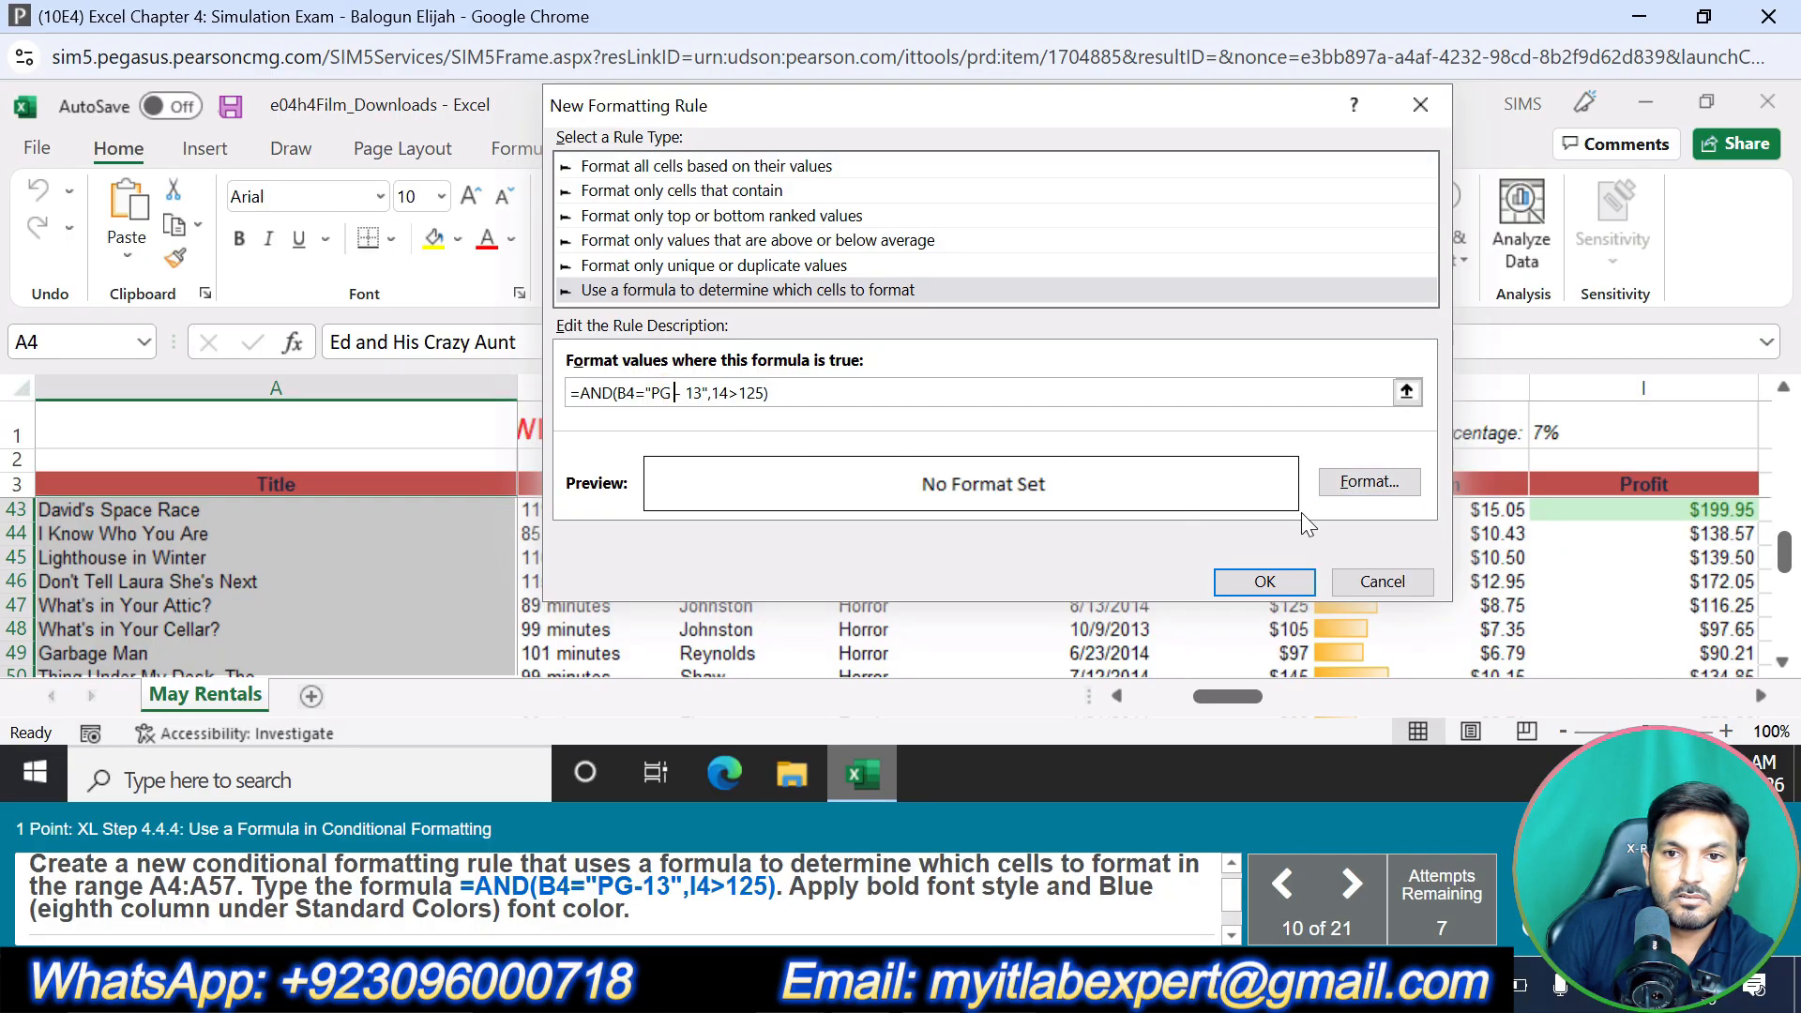
{"action": "left_click", "coordinate": [1341, 480]}
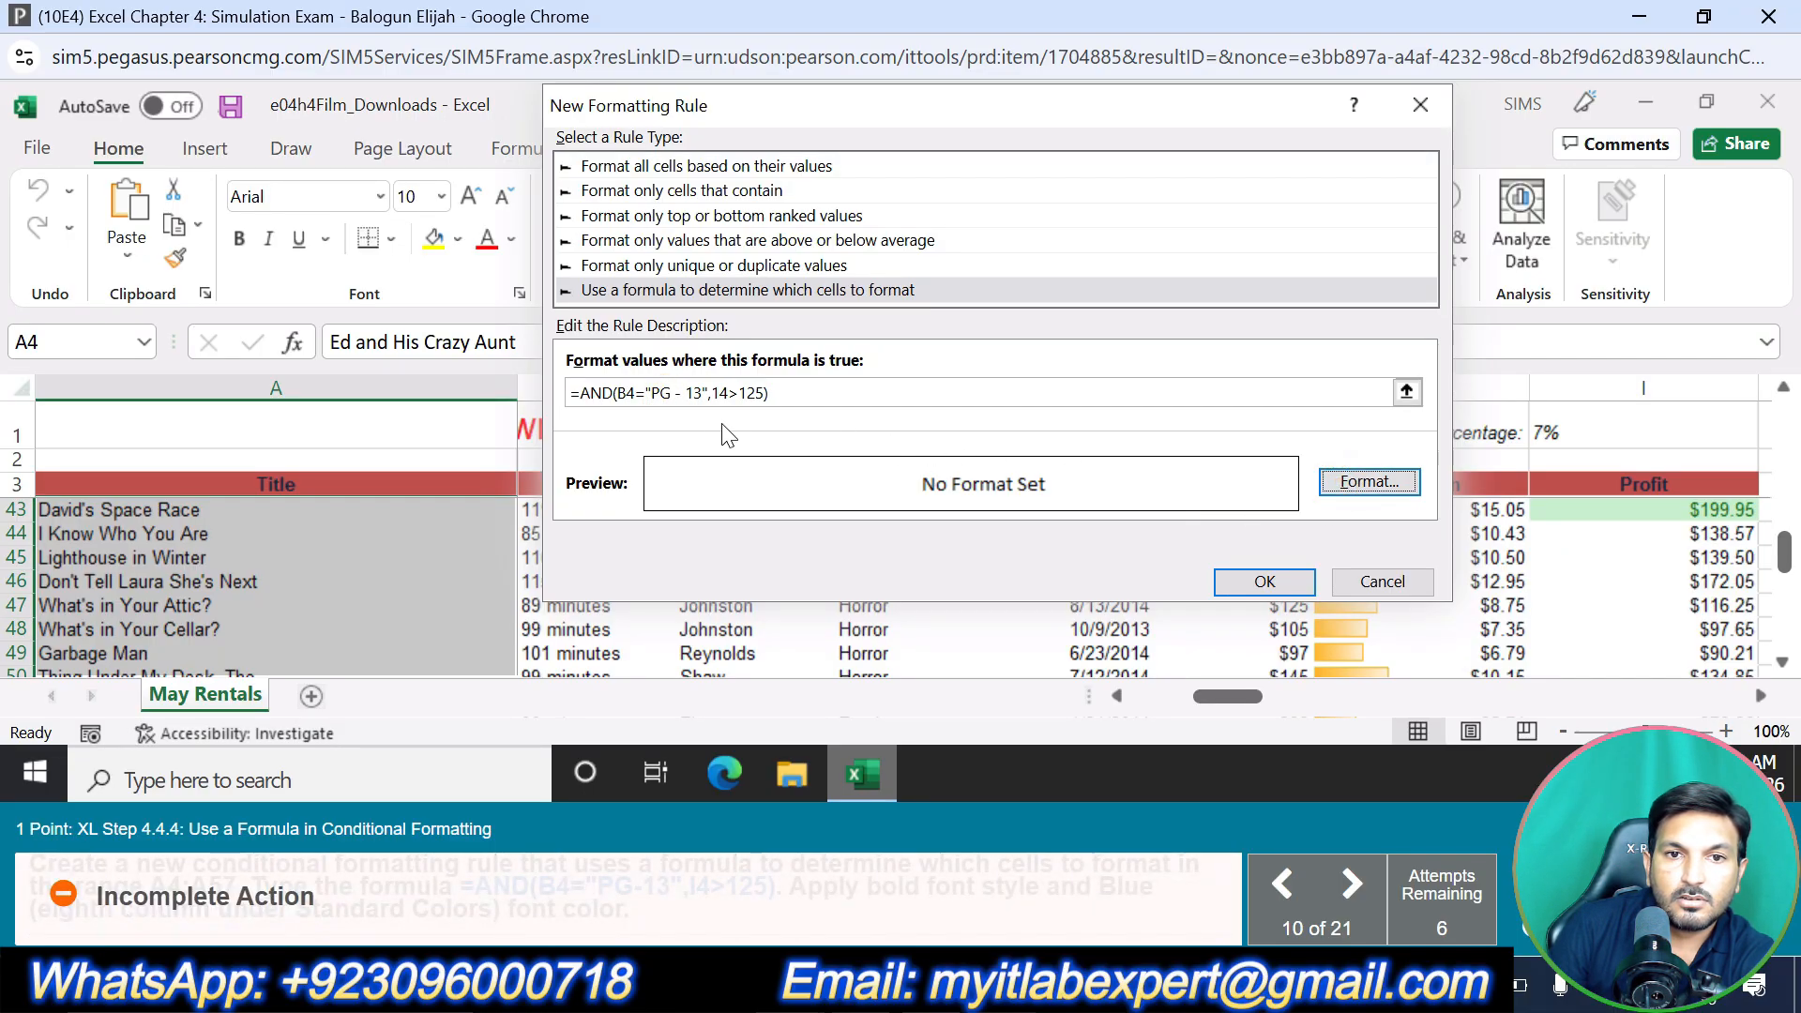
{"action": "left_click", "coordinate": [683, 392]}
{"action": "key", "text": "BackSpace"}
{"action": "key", "text": "BackSpace"}
{"action": "key", "text": "BackSpace"}
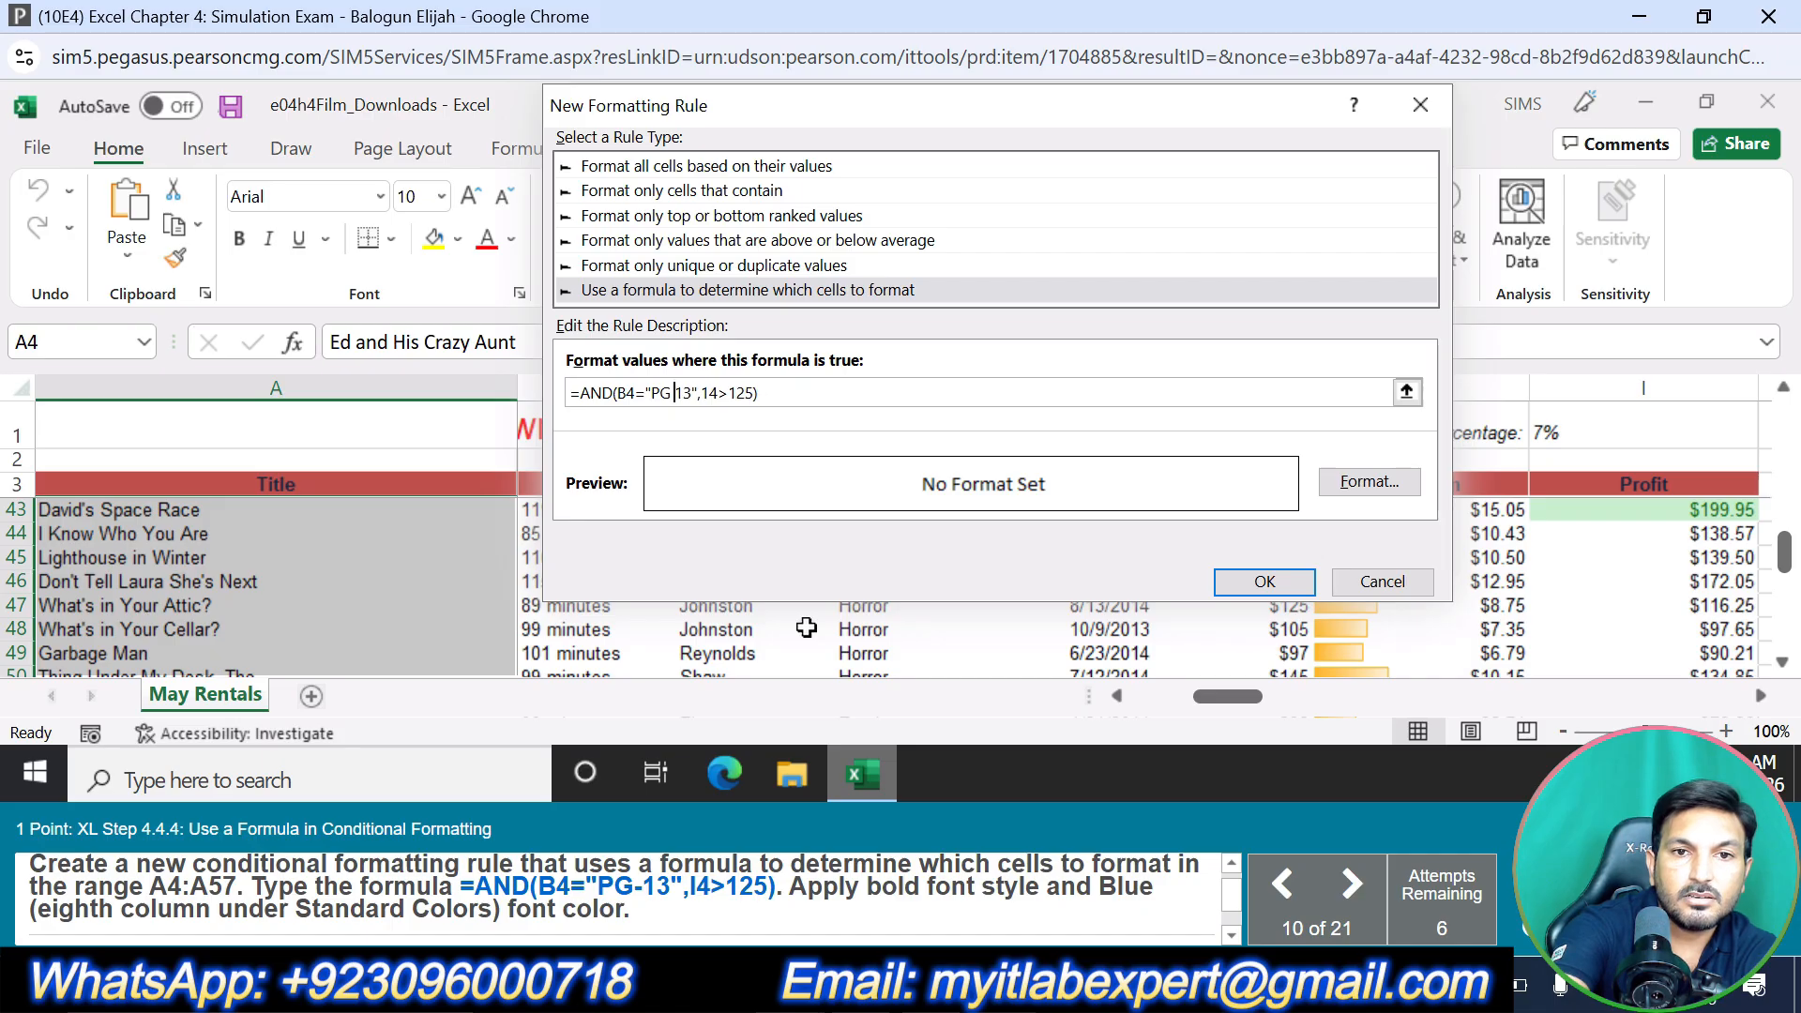
{"action": "type", "text": "-"}
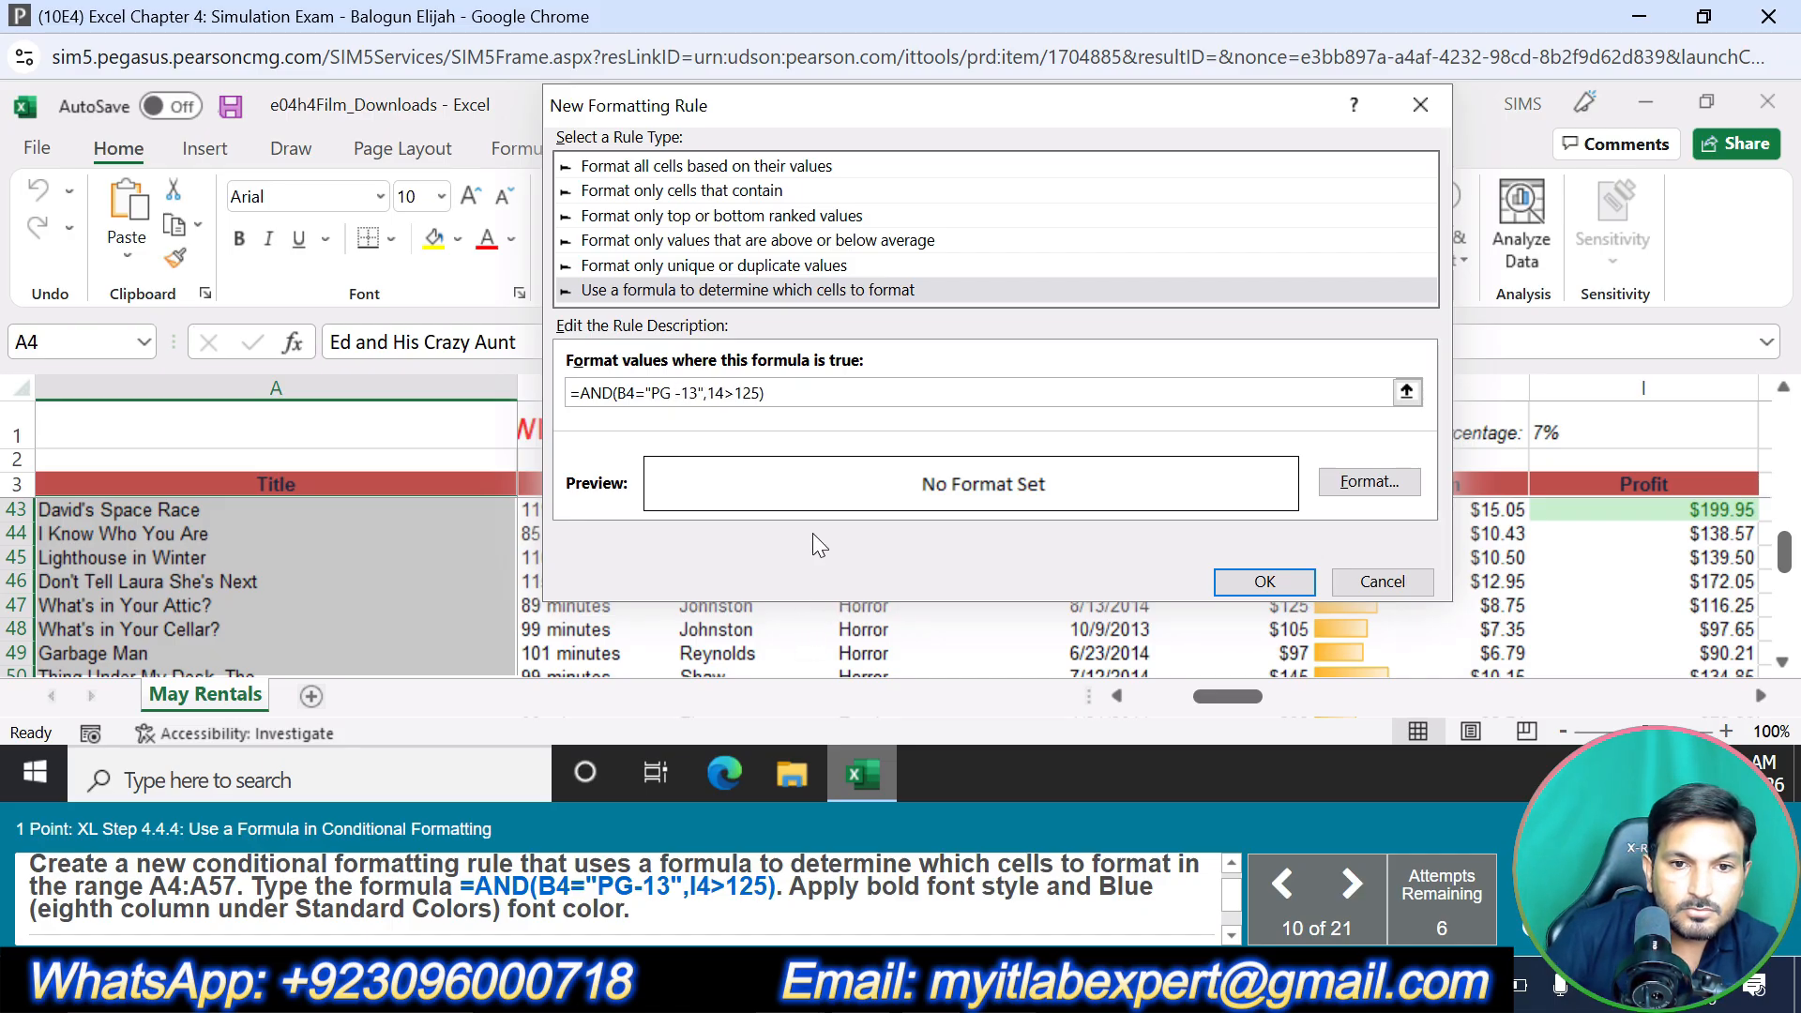
{"action": "left_click", "coordinate": [1343, 482]}
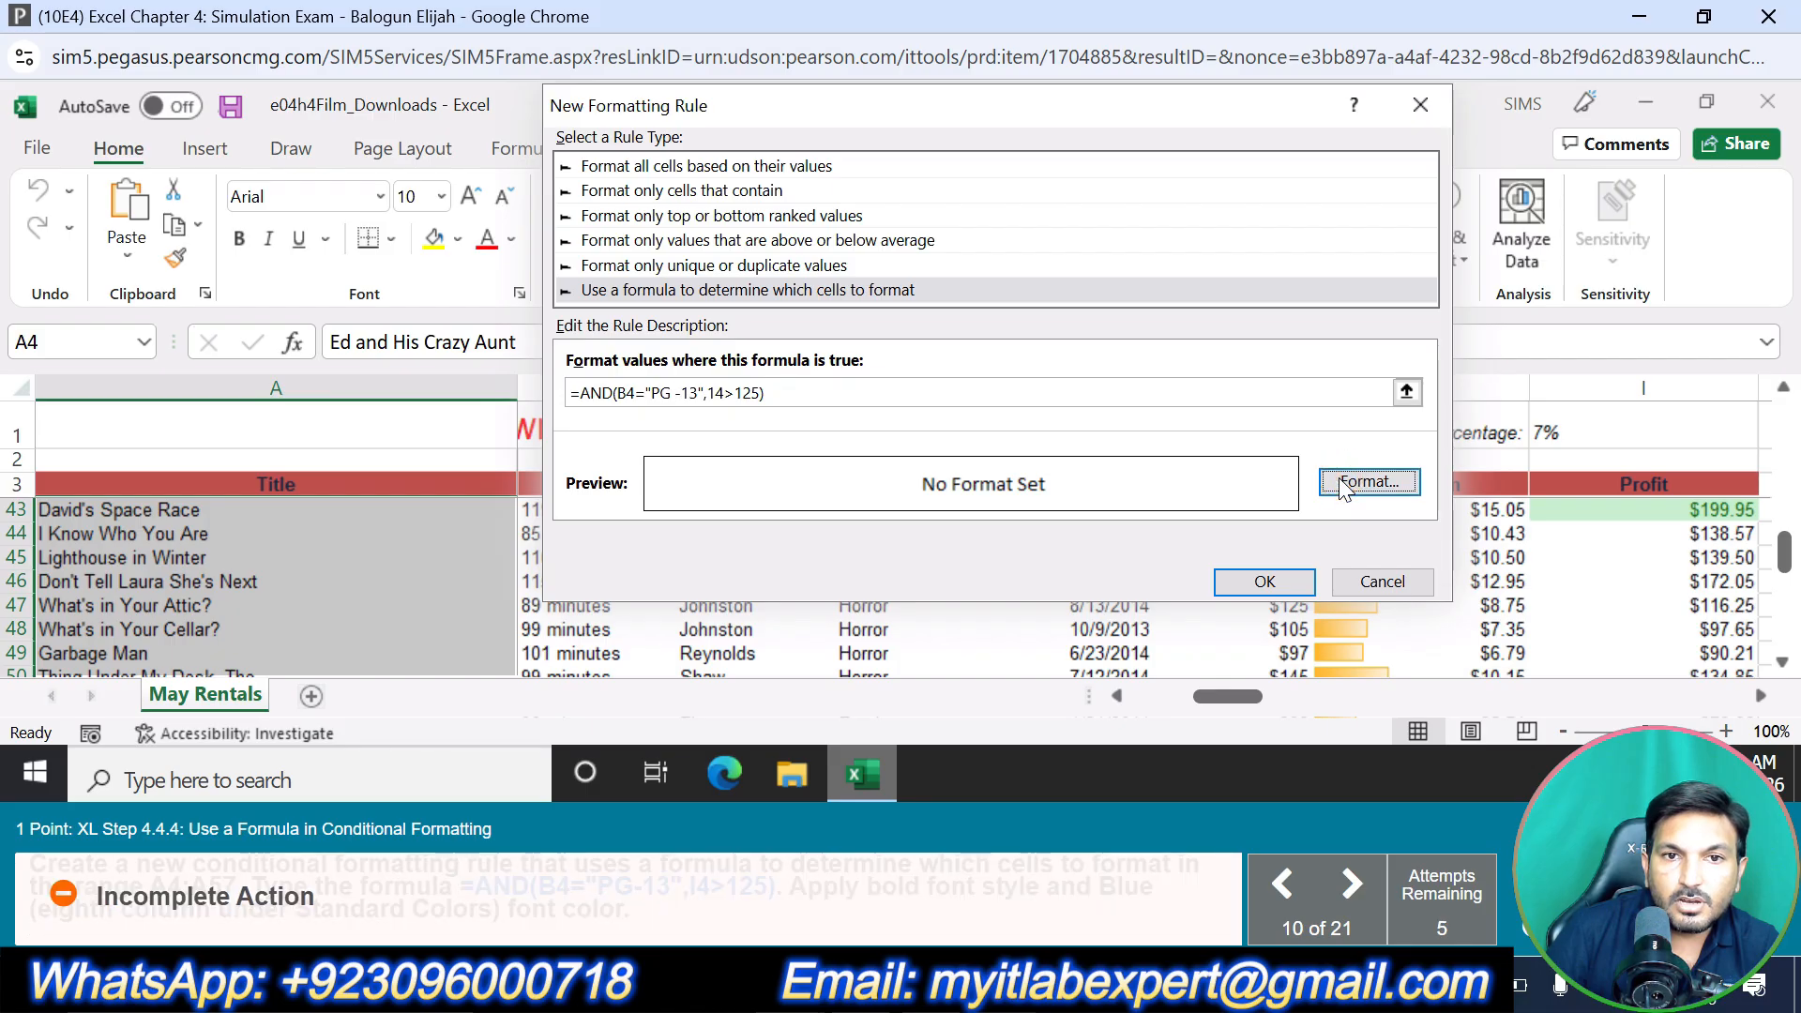
Correct the rule's formula to =AND(B4="PG-13",I4>125) and apply it with bold font style and Blue font color, the eighth standard color
{"action": "left_click", "coordinate": [945, 392]}
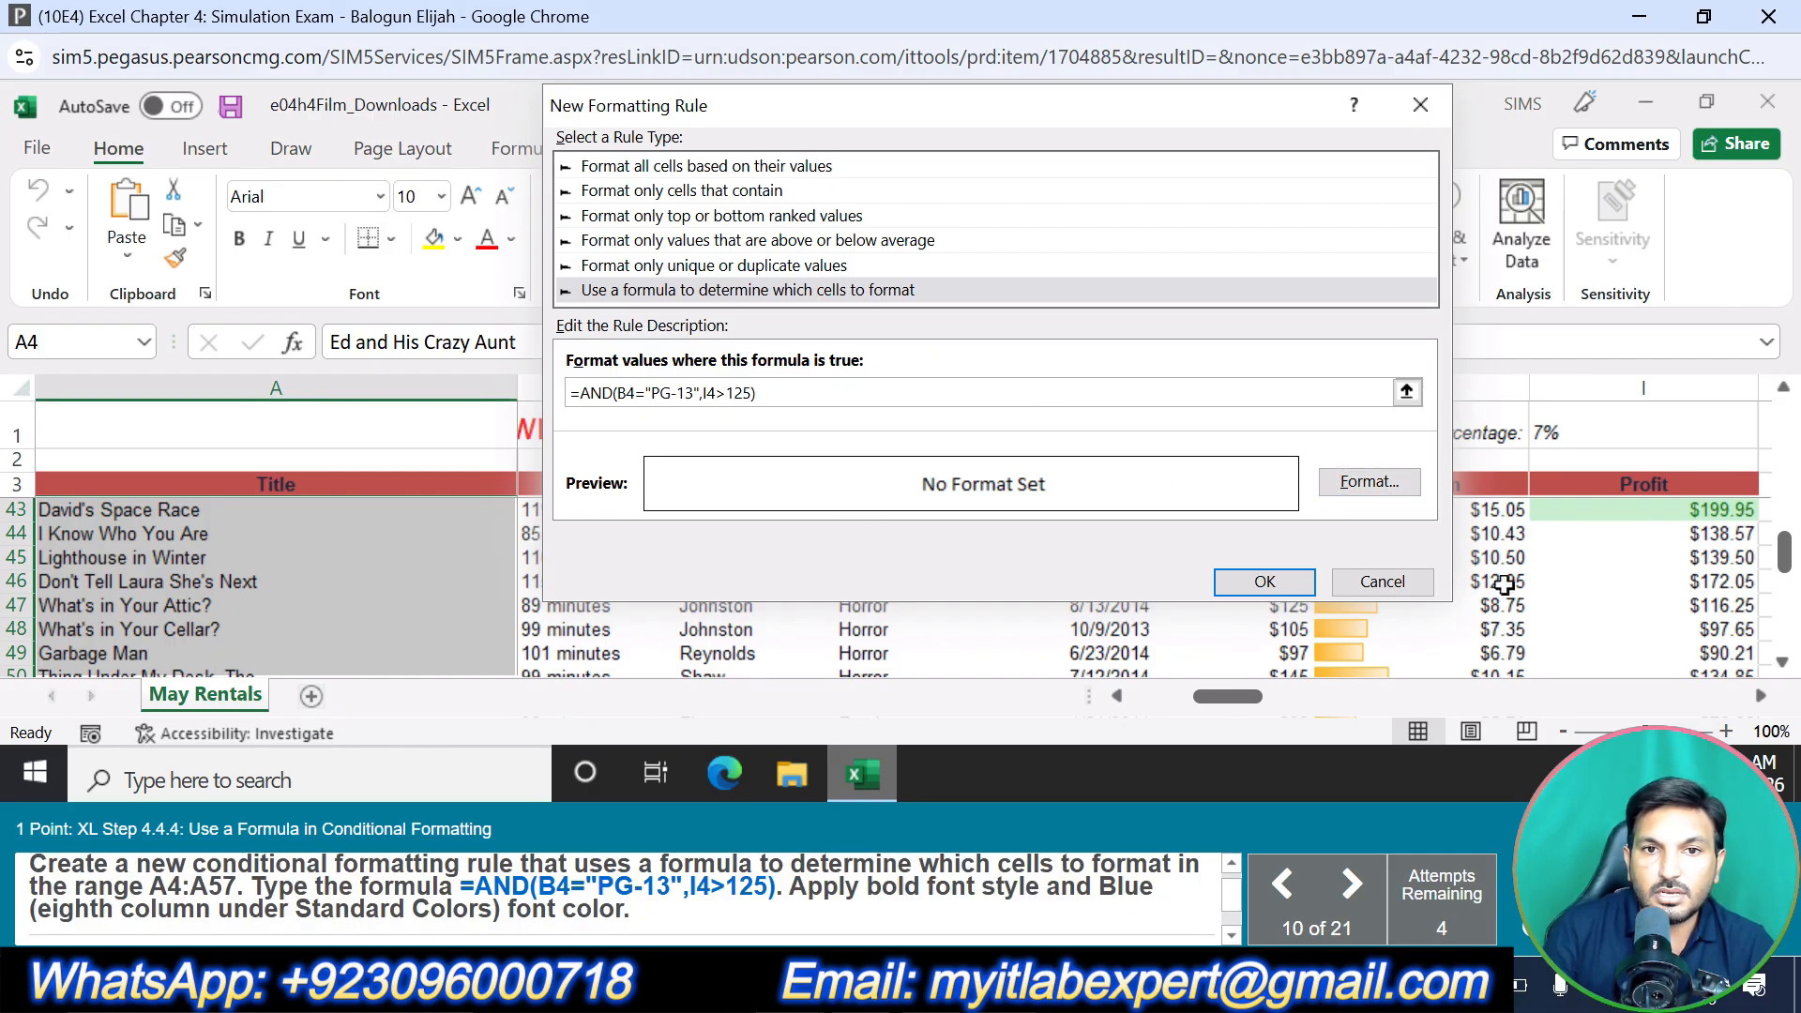
{"action": "left_click", "coordinate": [1397, 488]}
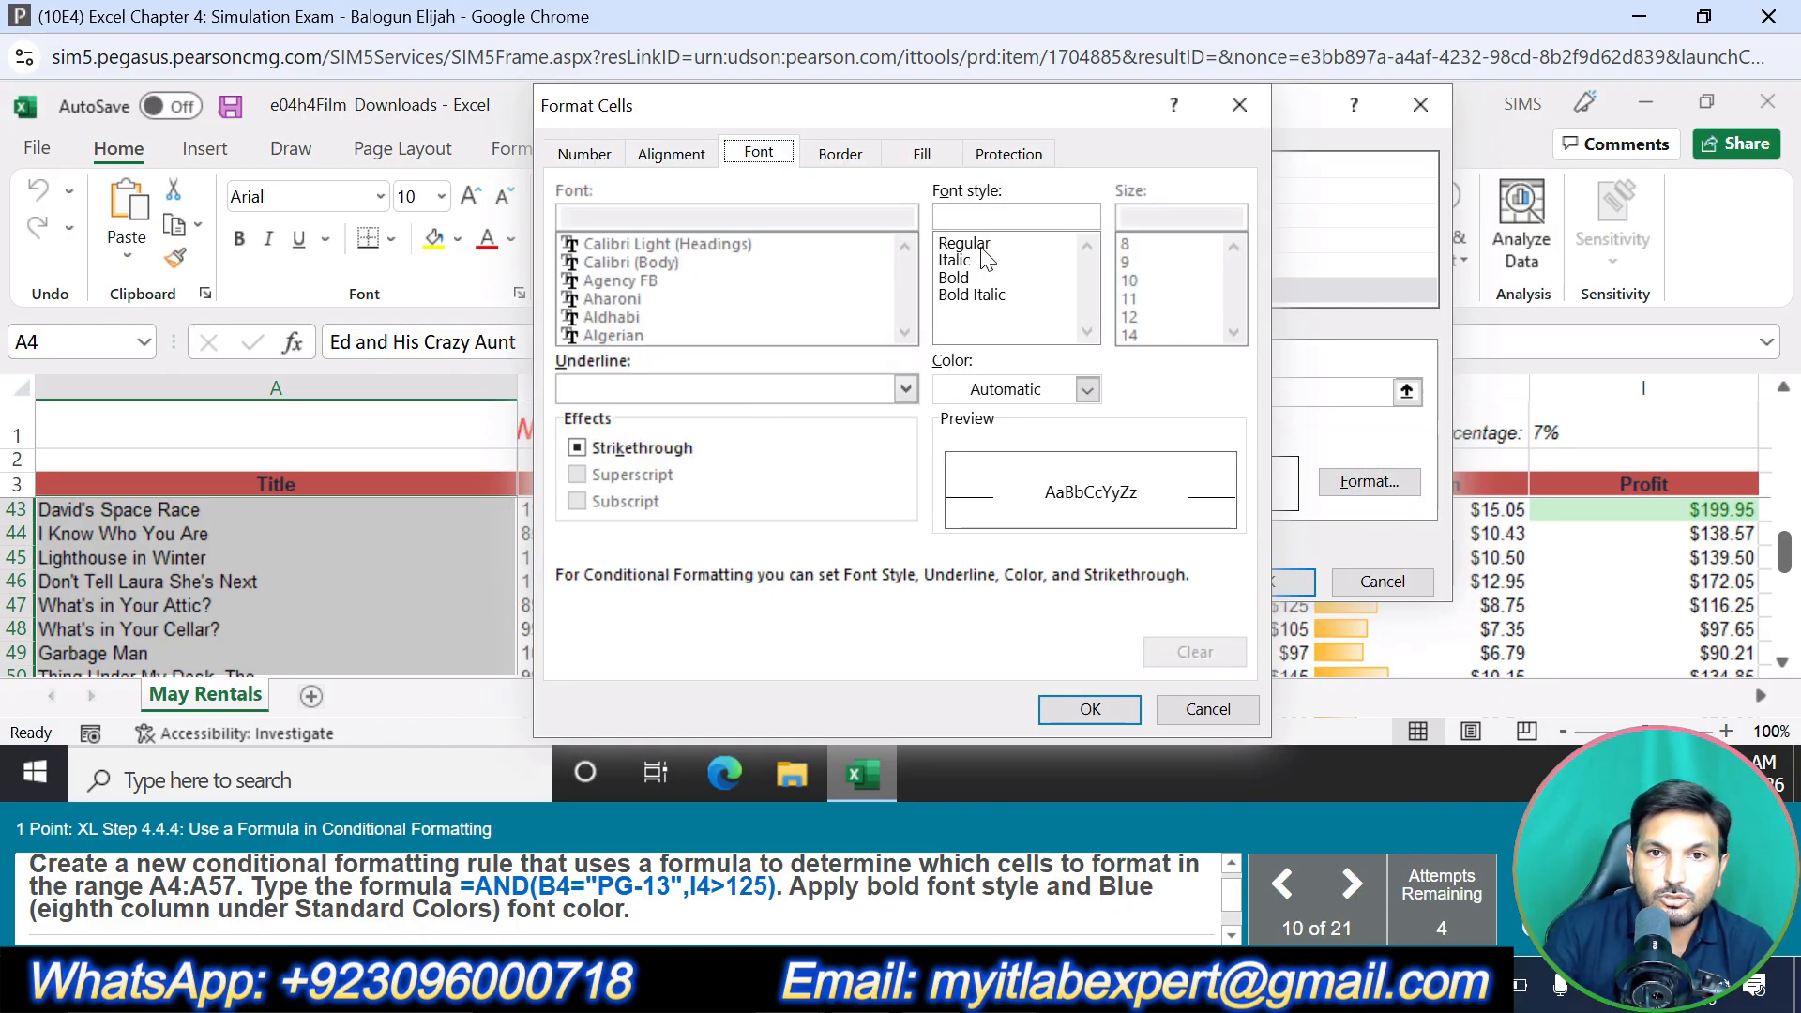
{"action": "left_click", "coordinate": [966, 276]}
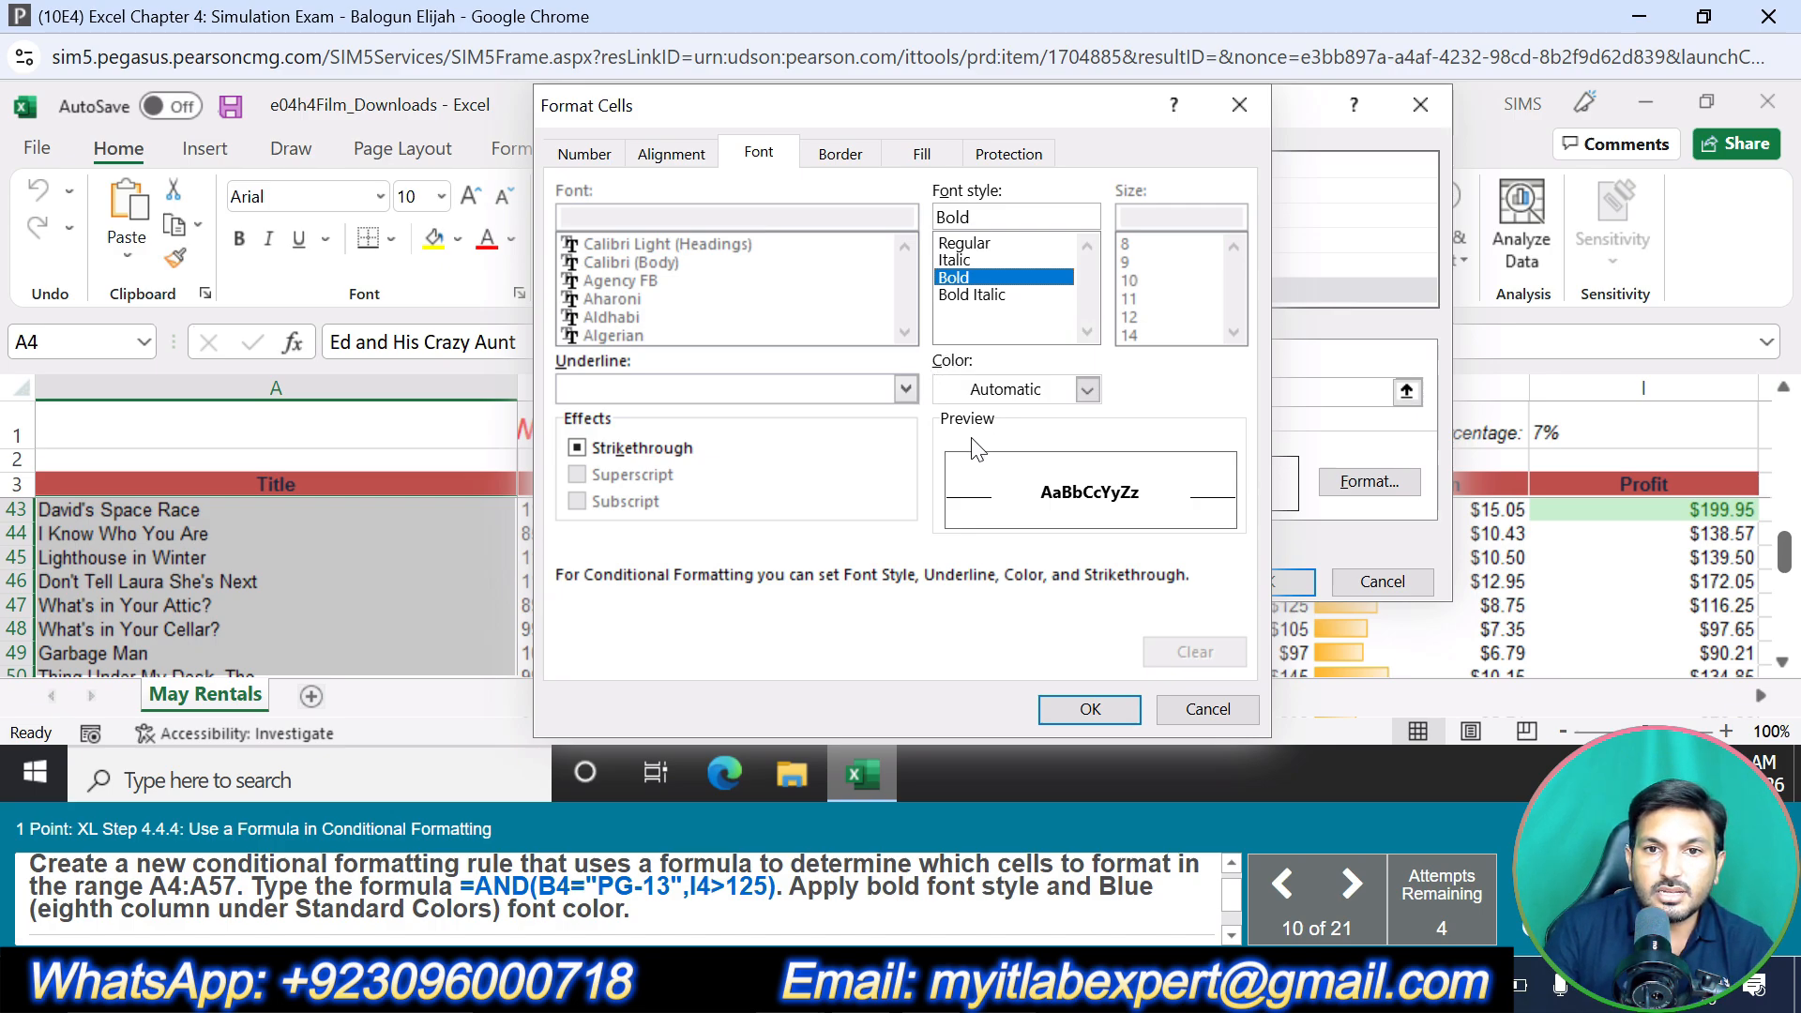
{"action": "left_click", "coordinate": [1086, 389]}
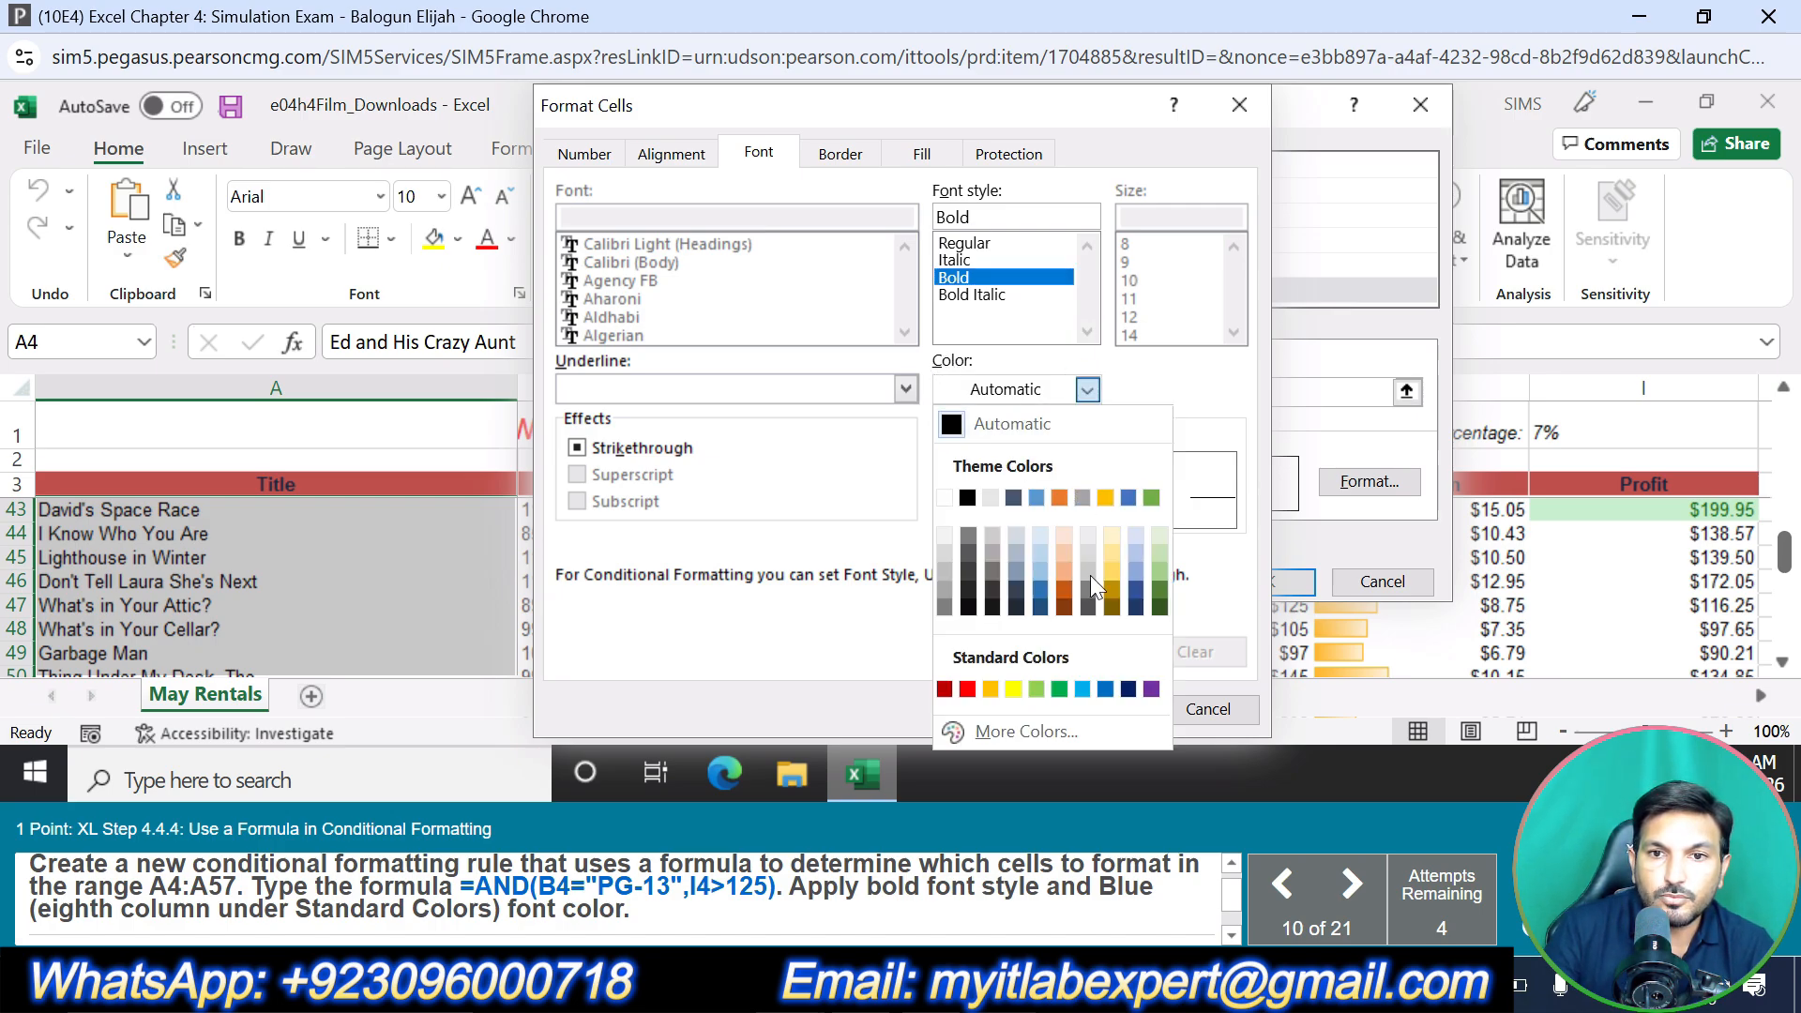
{"action": "left_click", "coordinate": [1105, 689]}
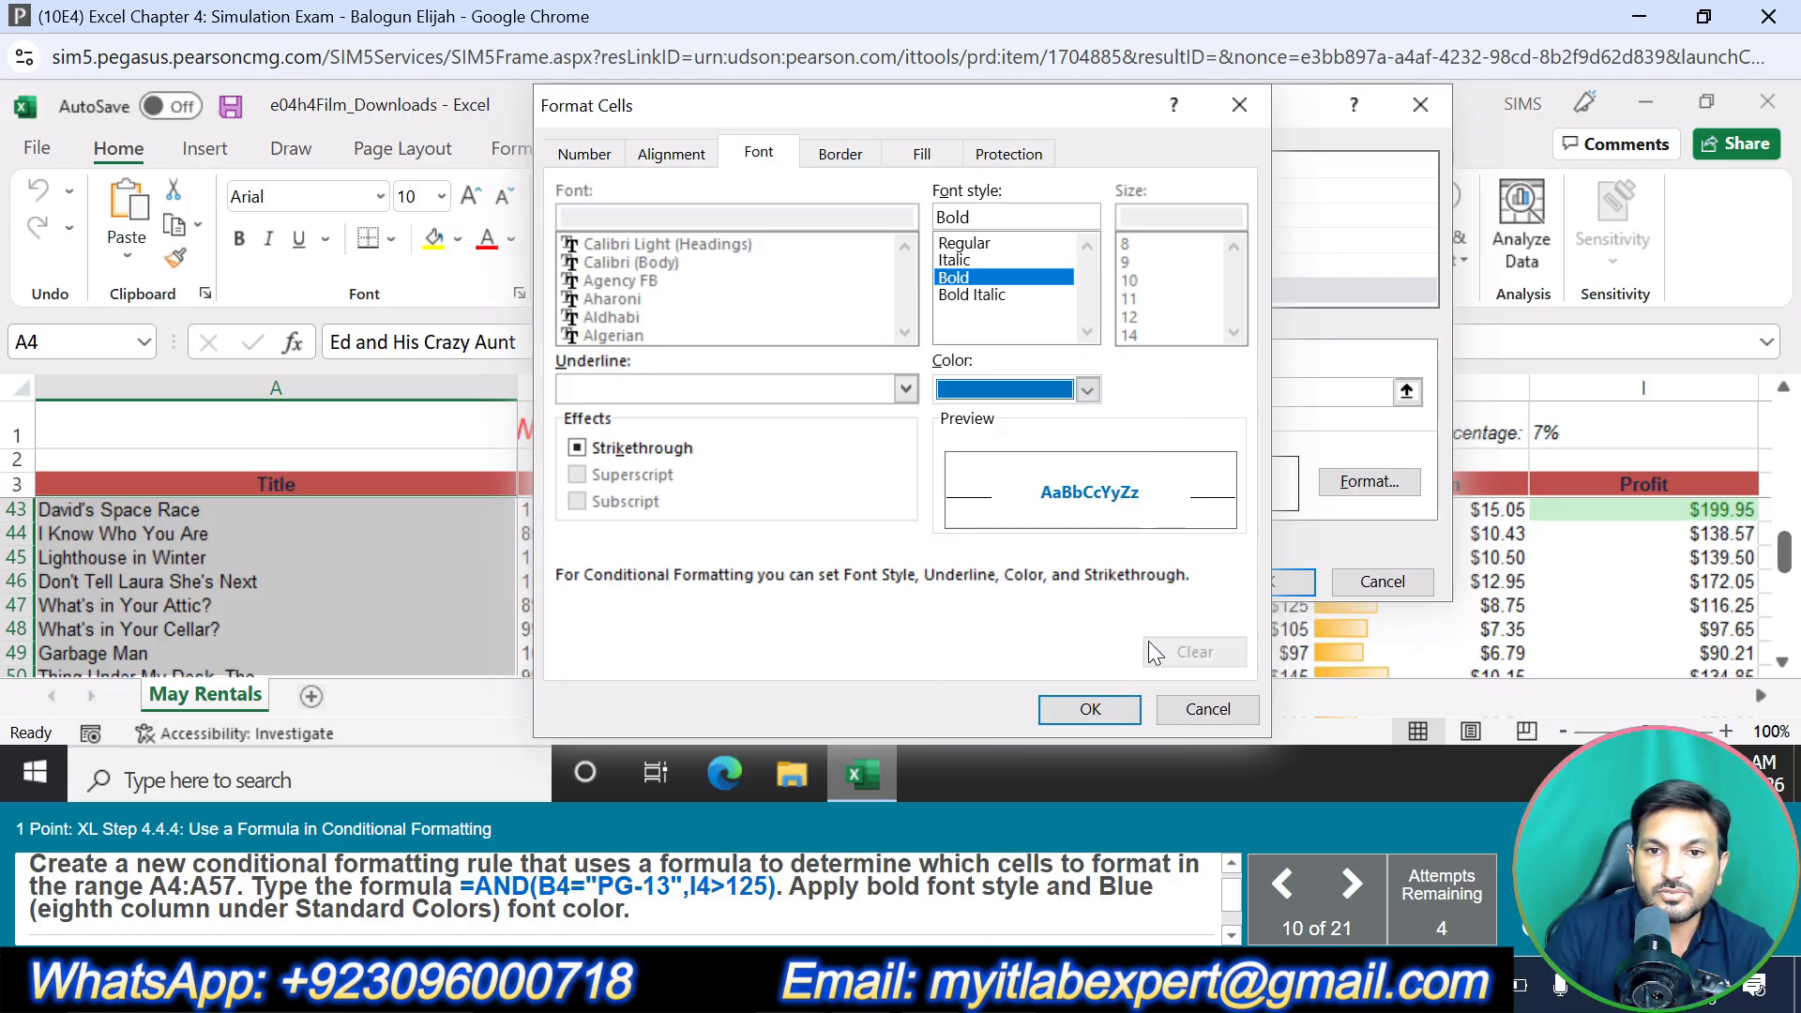
{"action": "left_click", "coordinate": [1112, 708]}
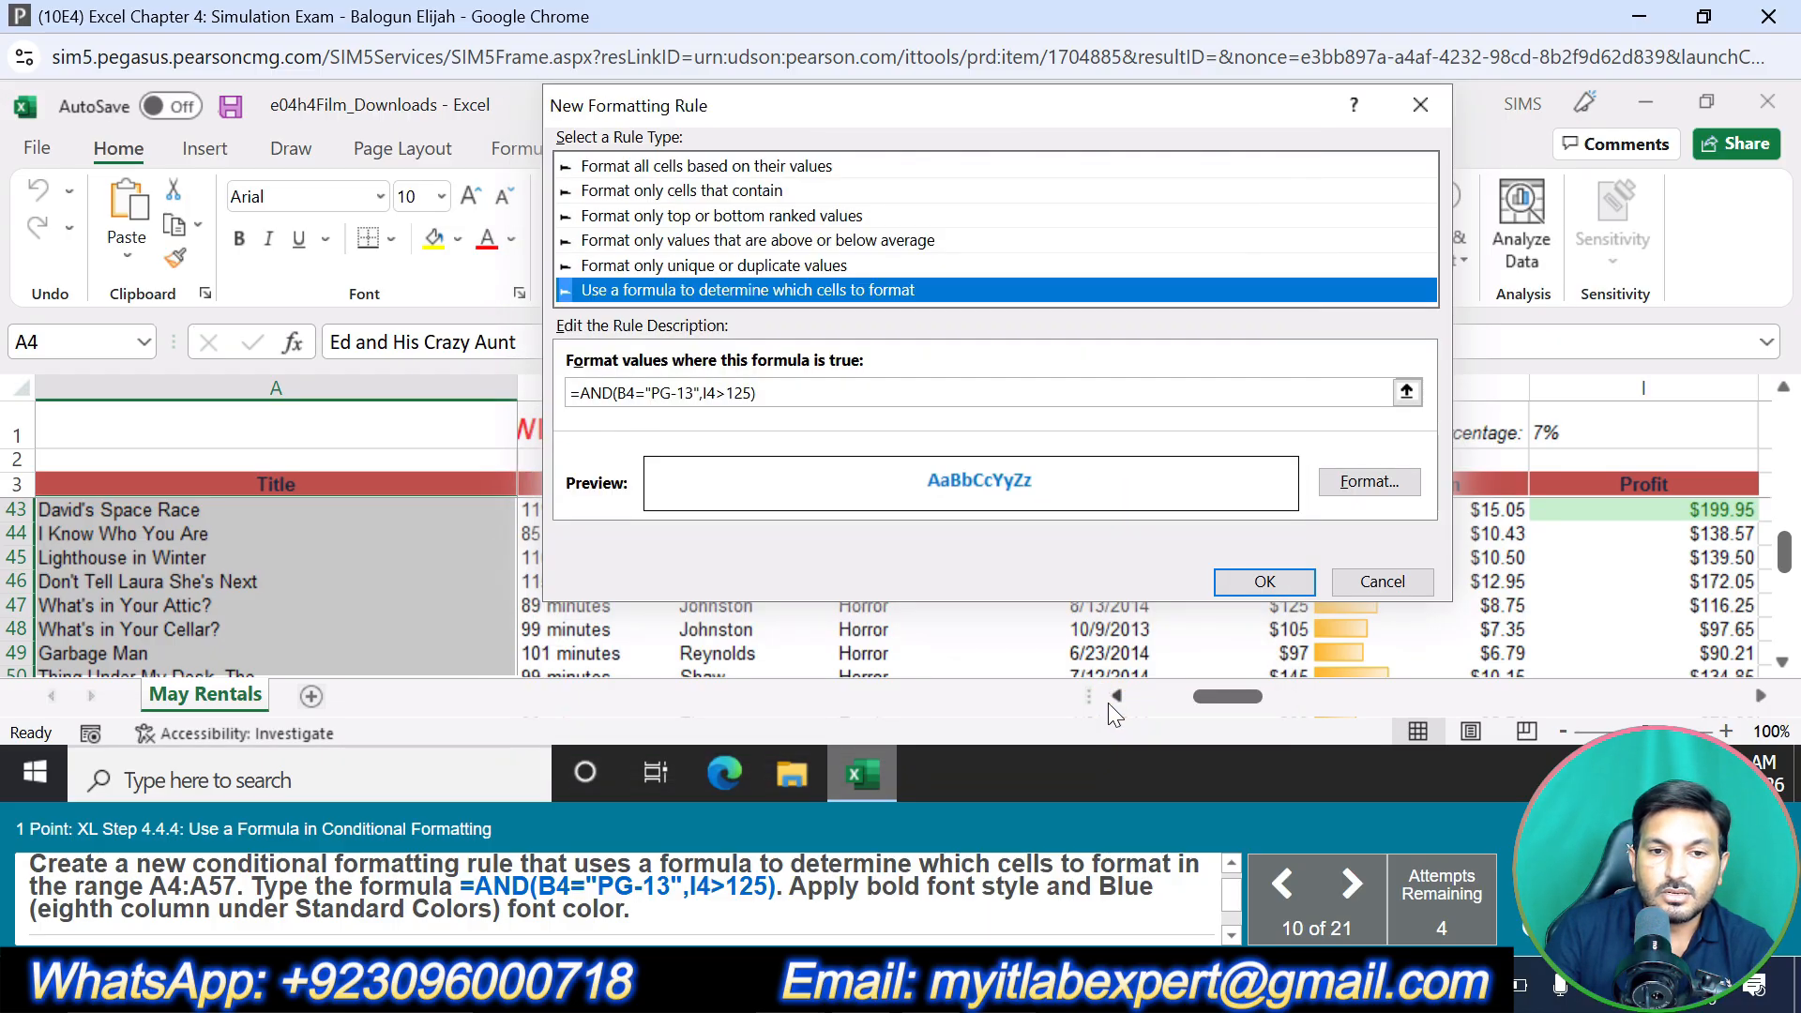
{"action": "left_click", "coordinate": [1262, 582]}
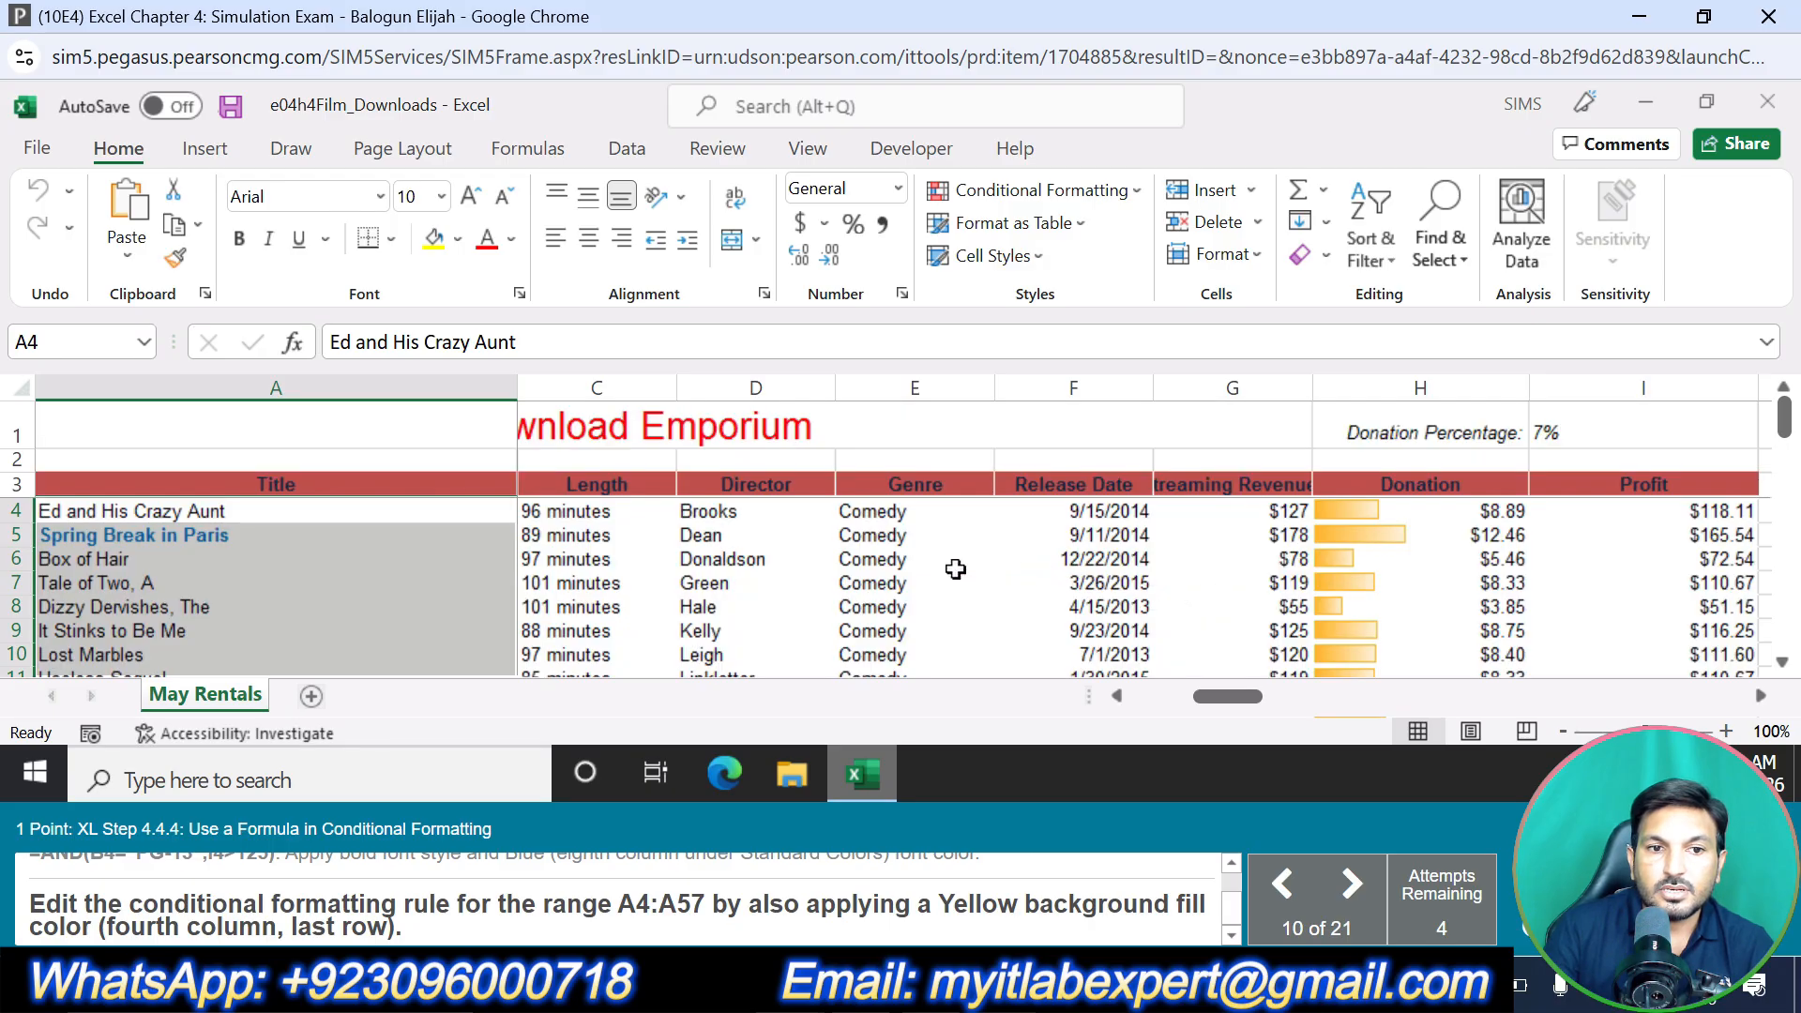
Edit the conditional formatting rule for A4:A57 to add a Yellow background fill, the fourth color in the last row
{"action": "left_click", "coordinate": [1129, 190]}
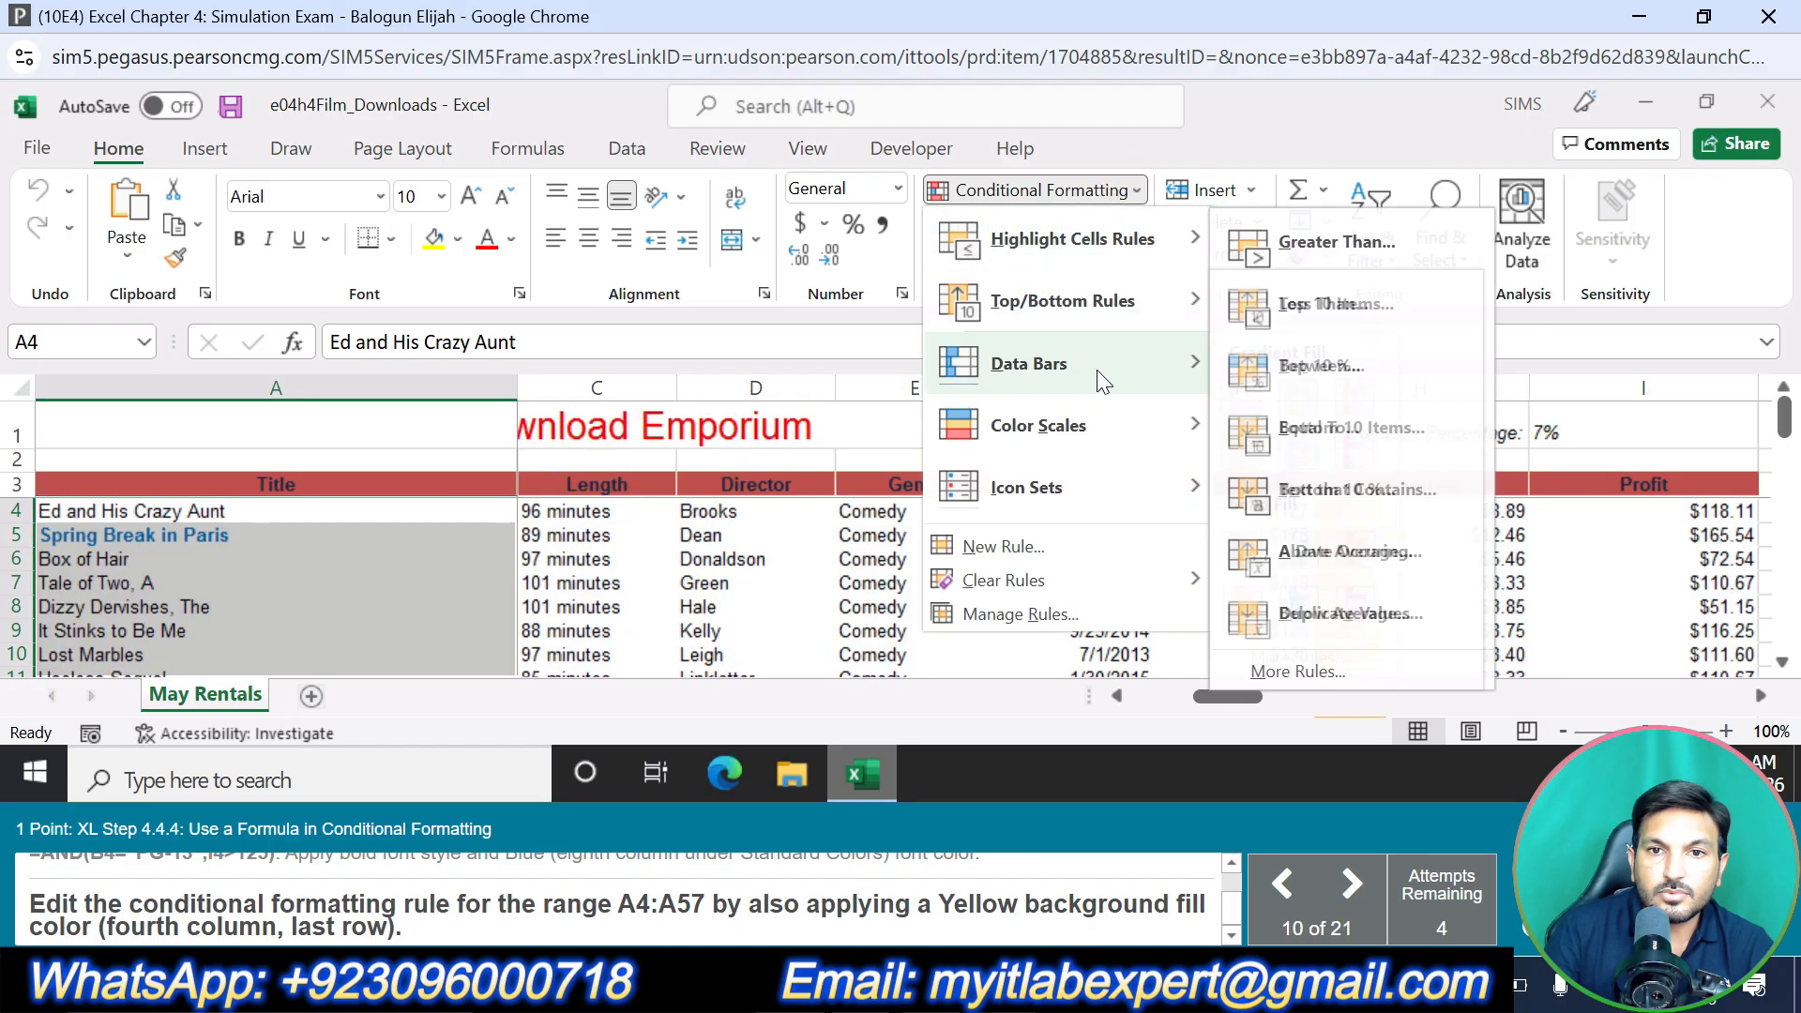
{"action": "left_click", "coordinate": [1020, 614]}
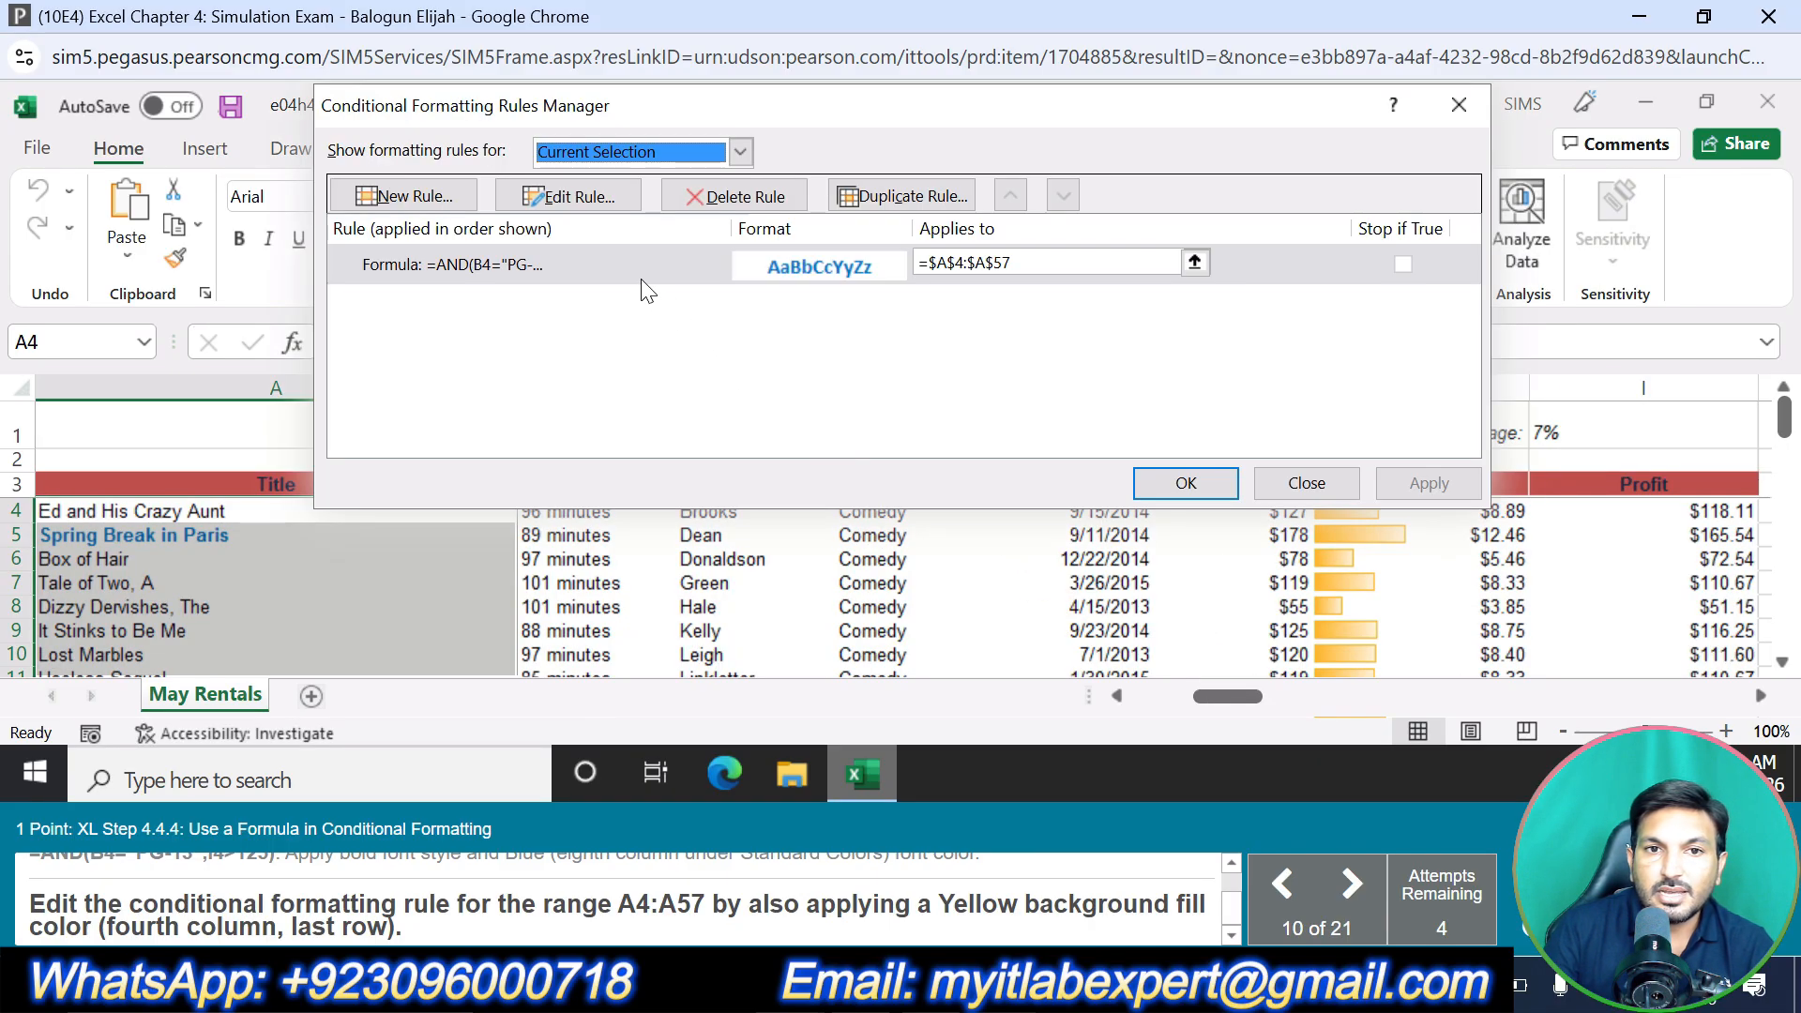
{"action": "left_click", "coordinate": [525, 265]}
{"action": "left_click", "coordinate": [604, 195]}
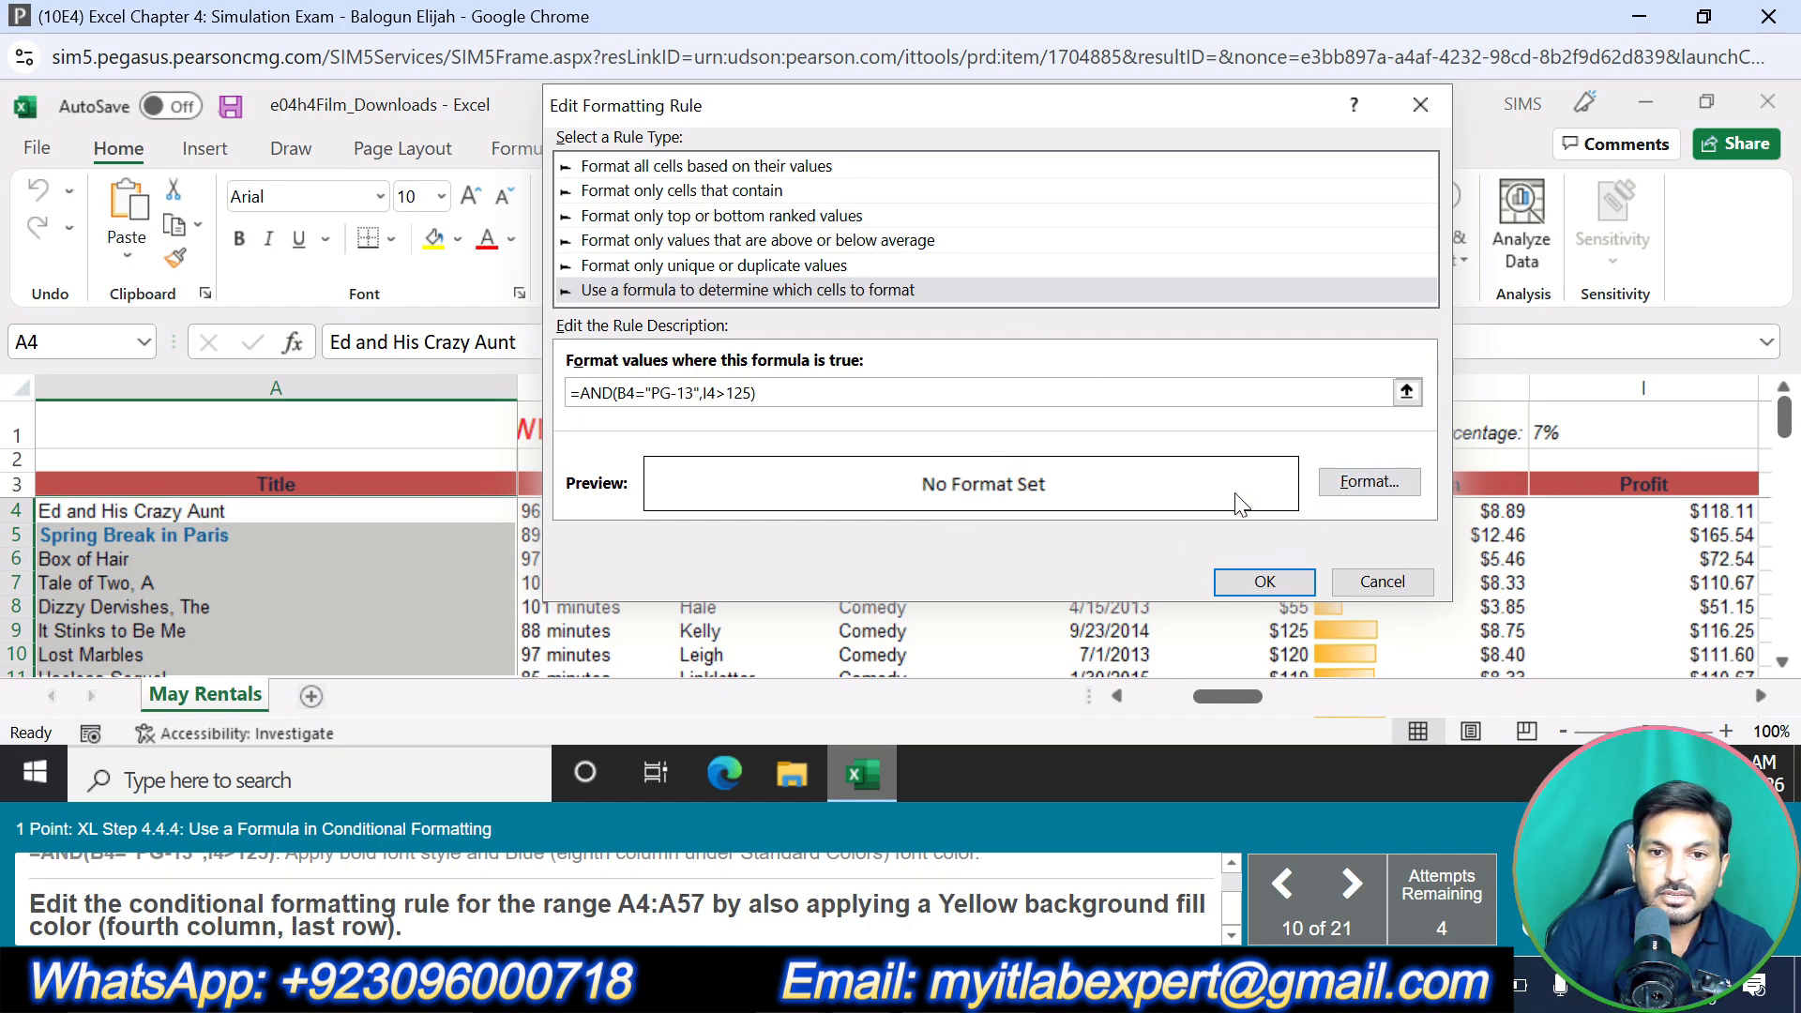
{"action": "left_click", "coordinate": [1345, 478]}
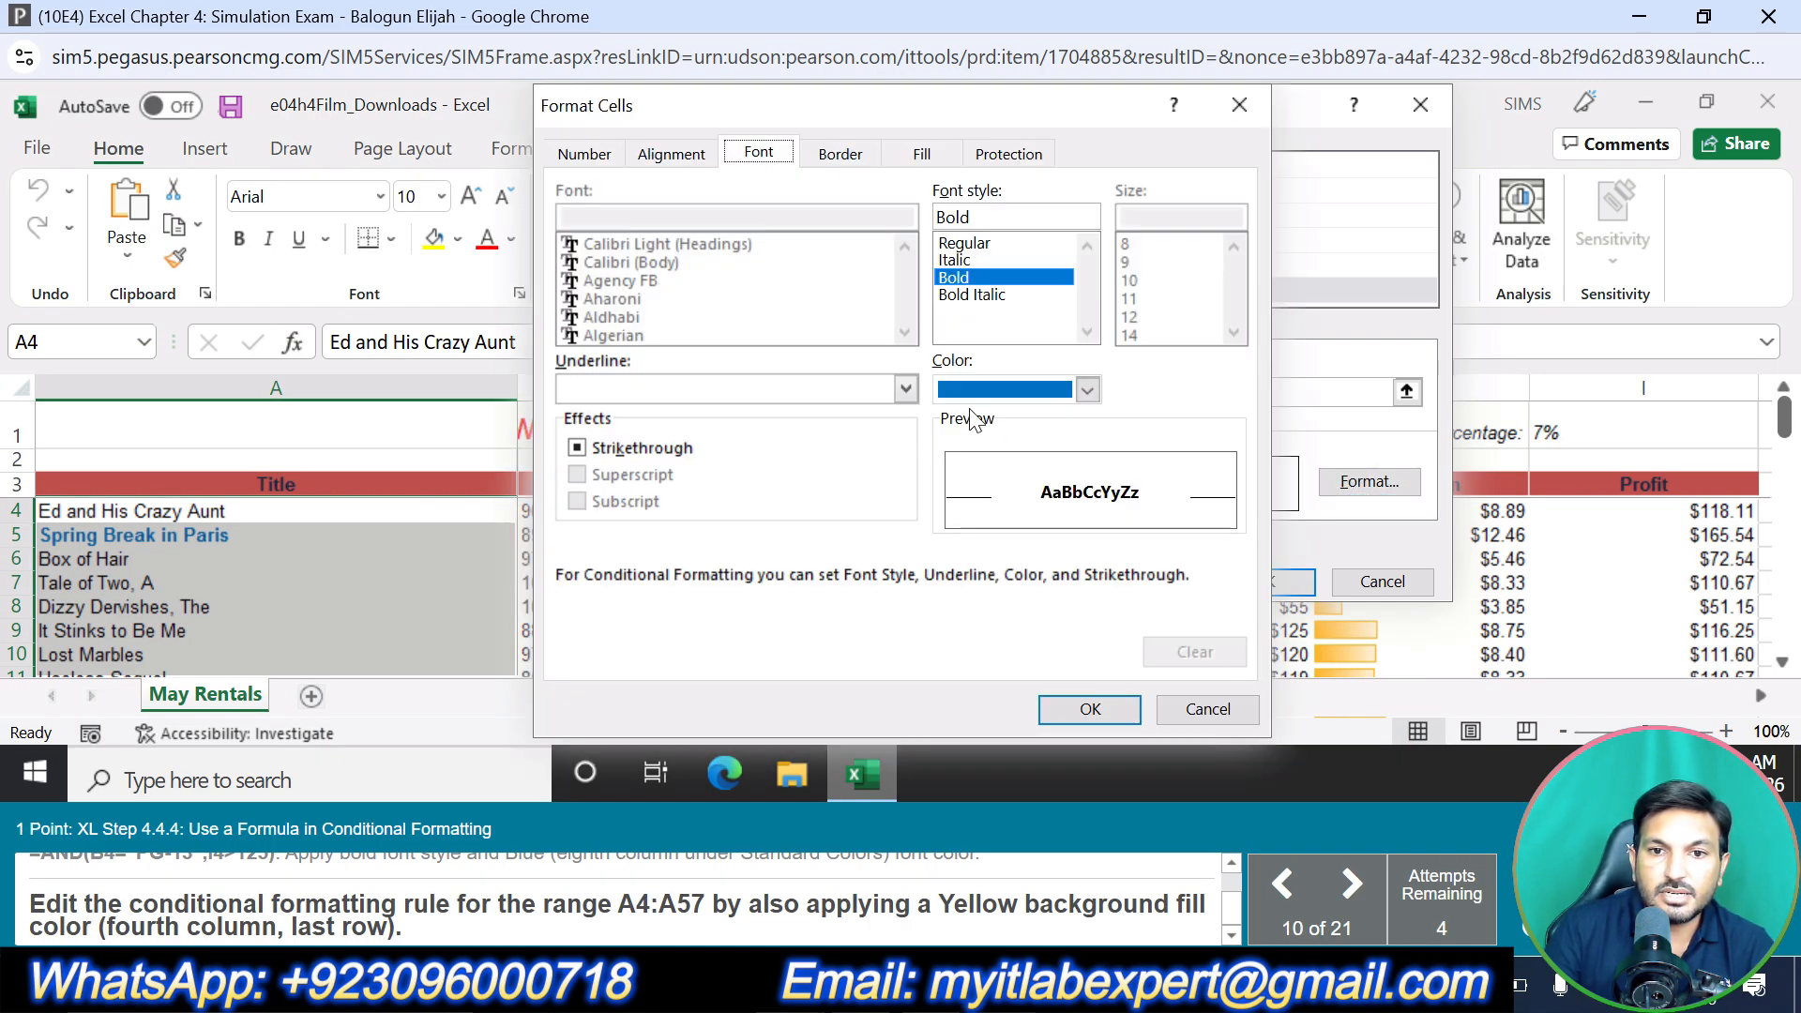
{"action": "left_click", "coordinate": [922, 158]}
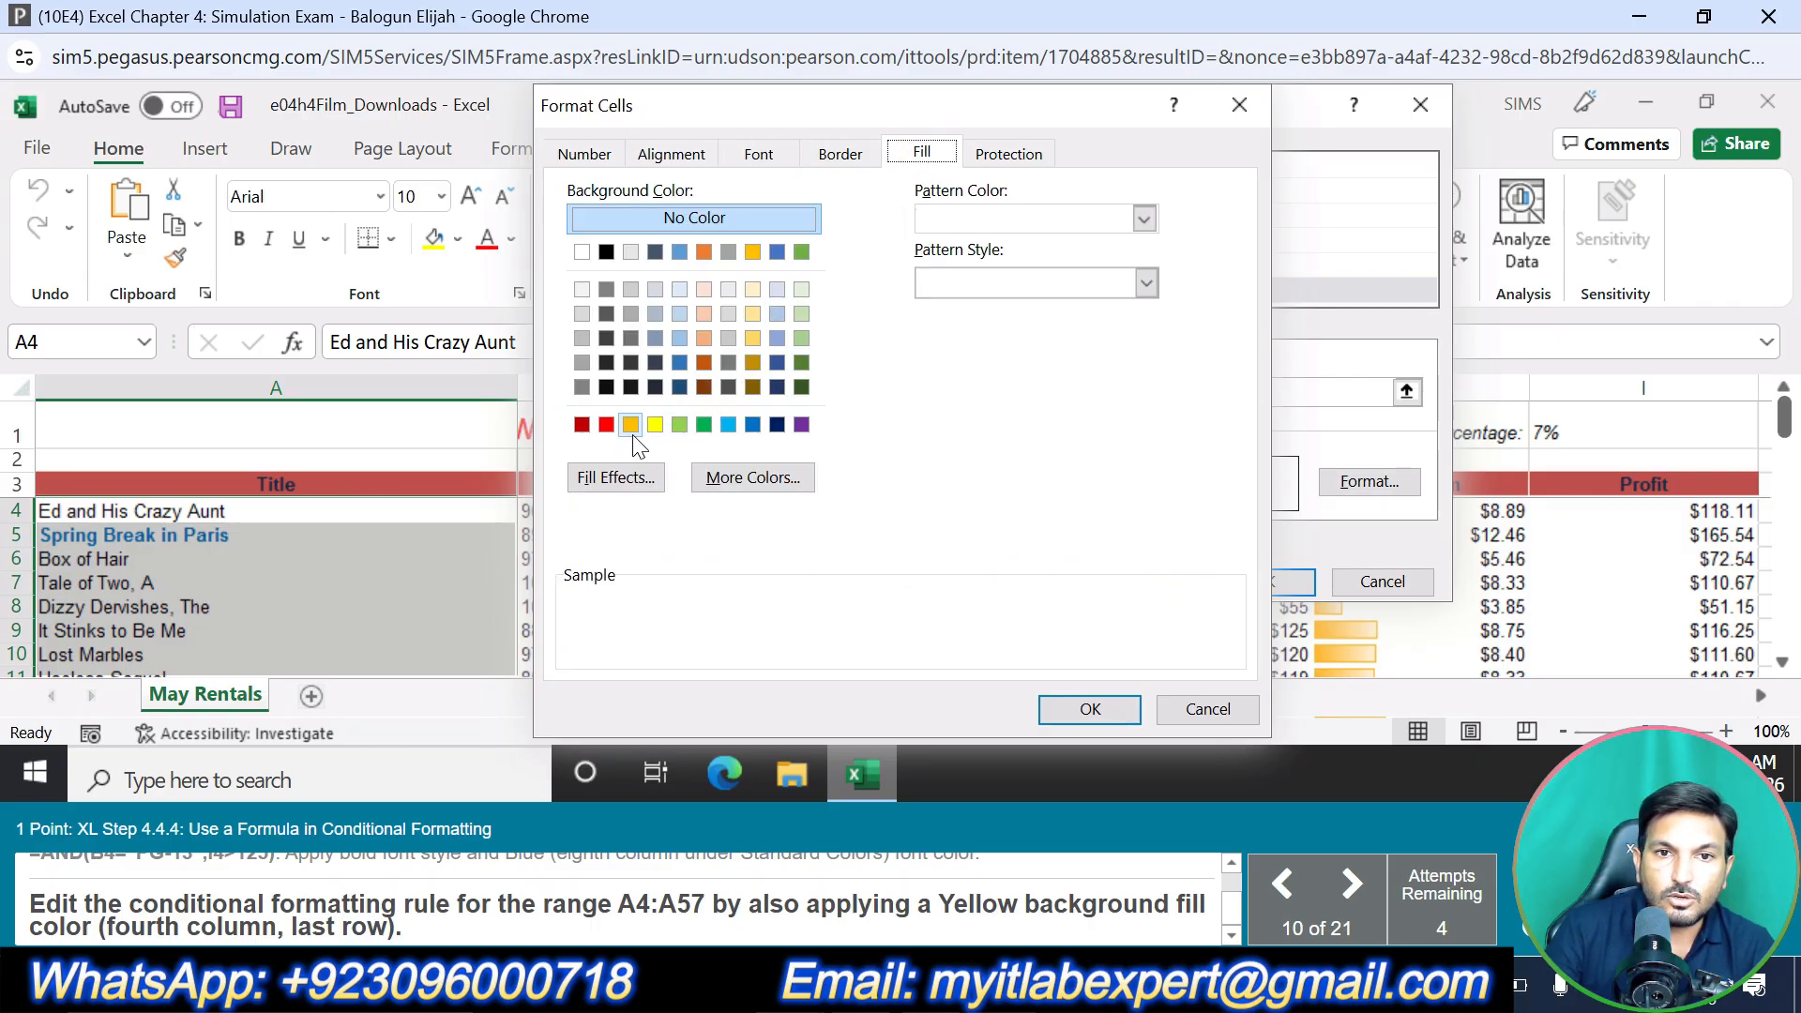
{"action": "left_click", "coordinate": [655, 425]}
{"action": "left_click", "coordinate": [1085, 710]}
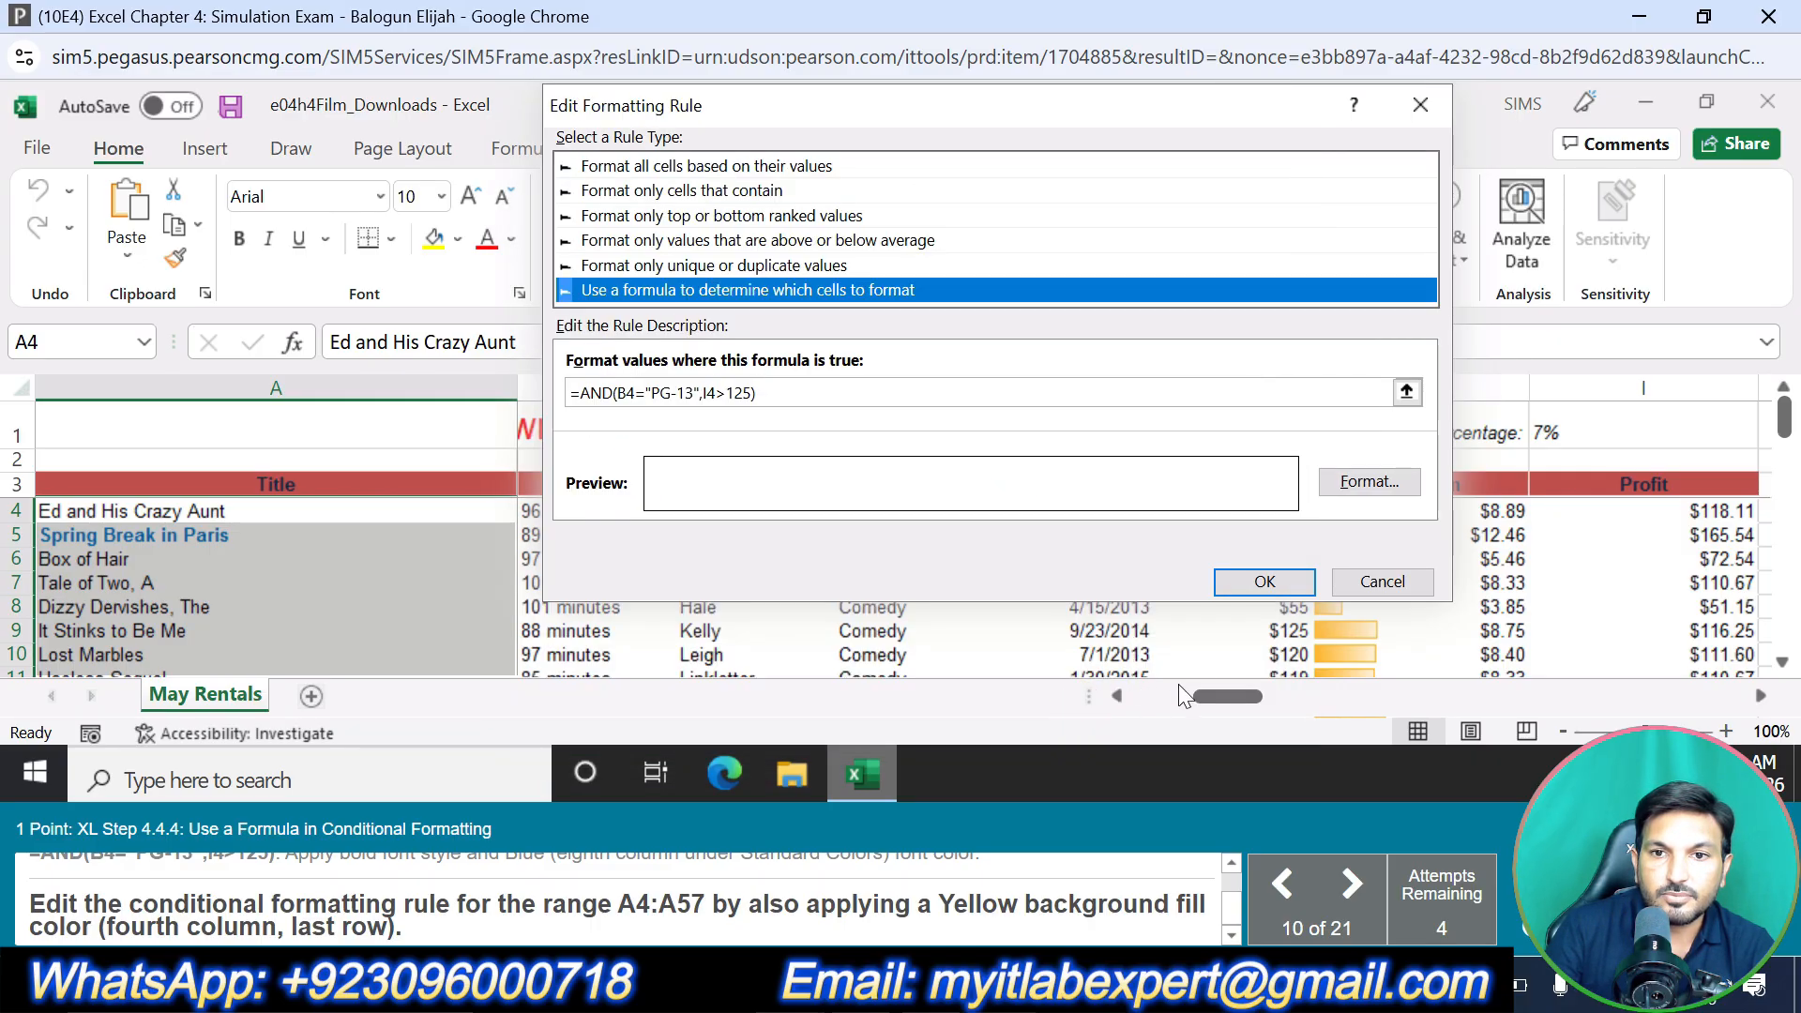
{"action": "left_click", "coordinate": [1248, 589]}
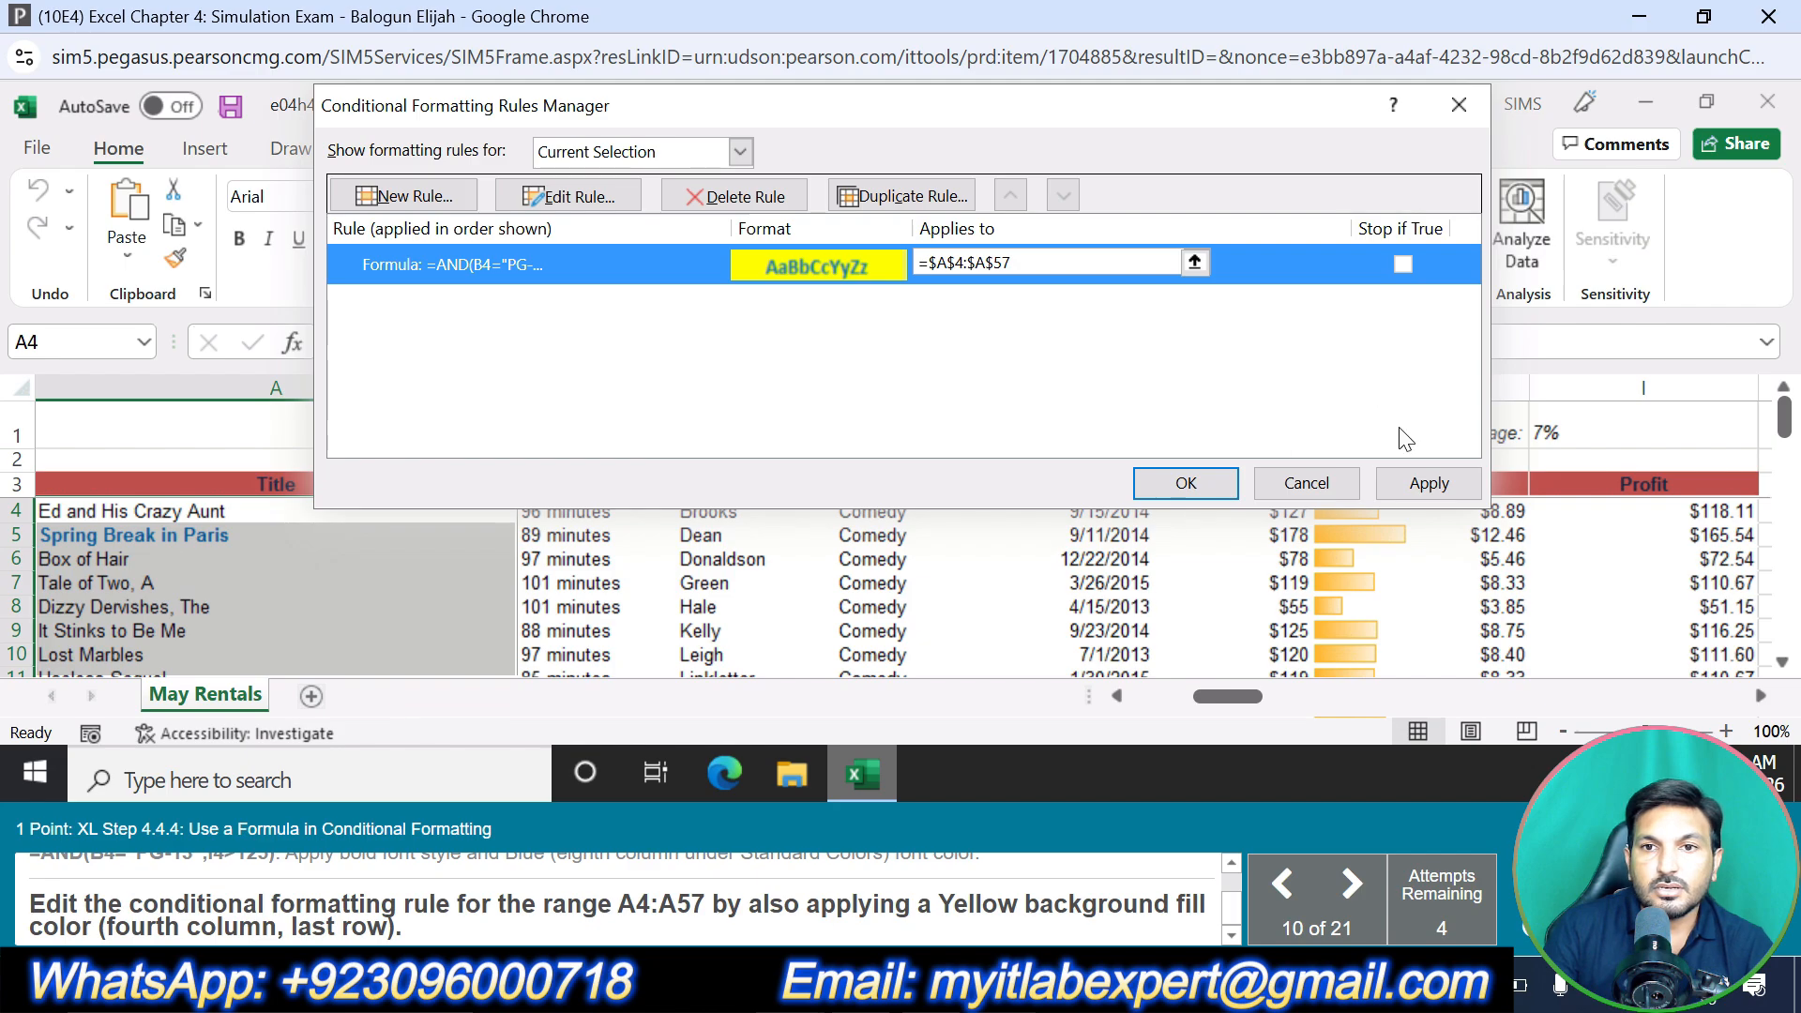
{"action": "left_click", "coordinate": [1183, 482]}
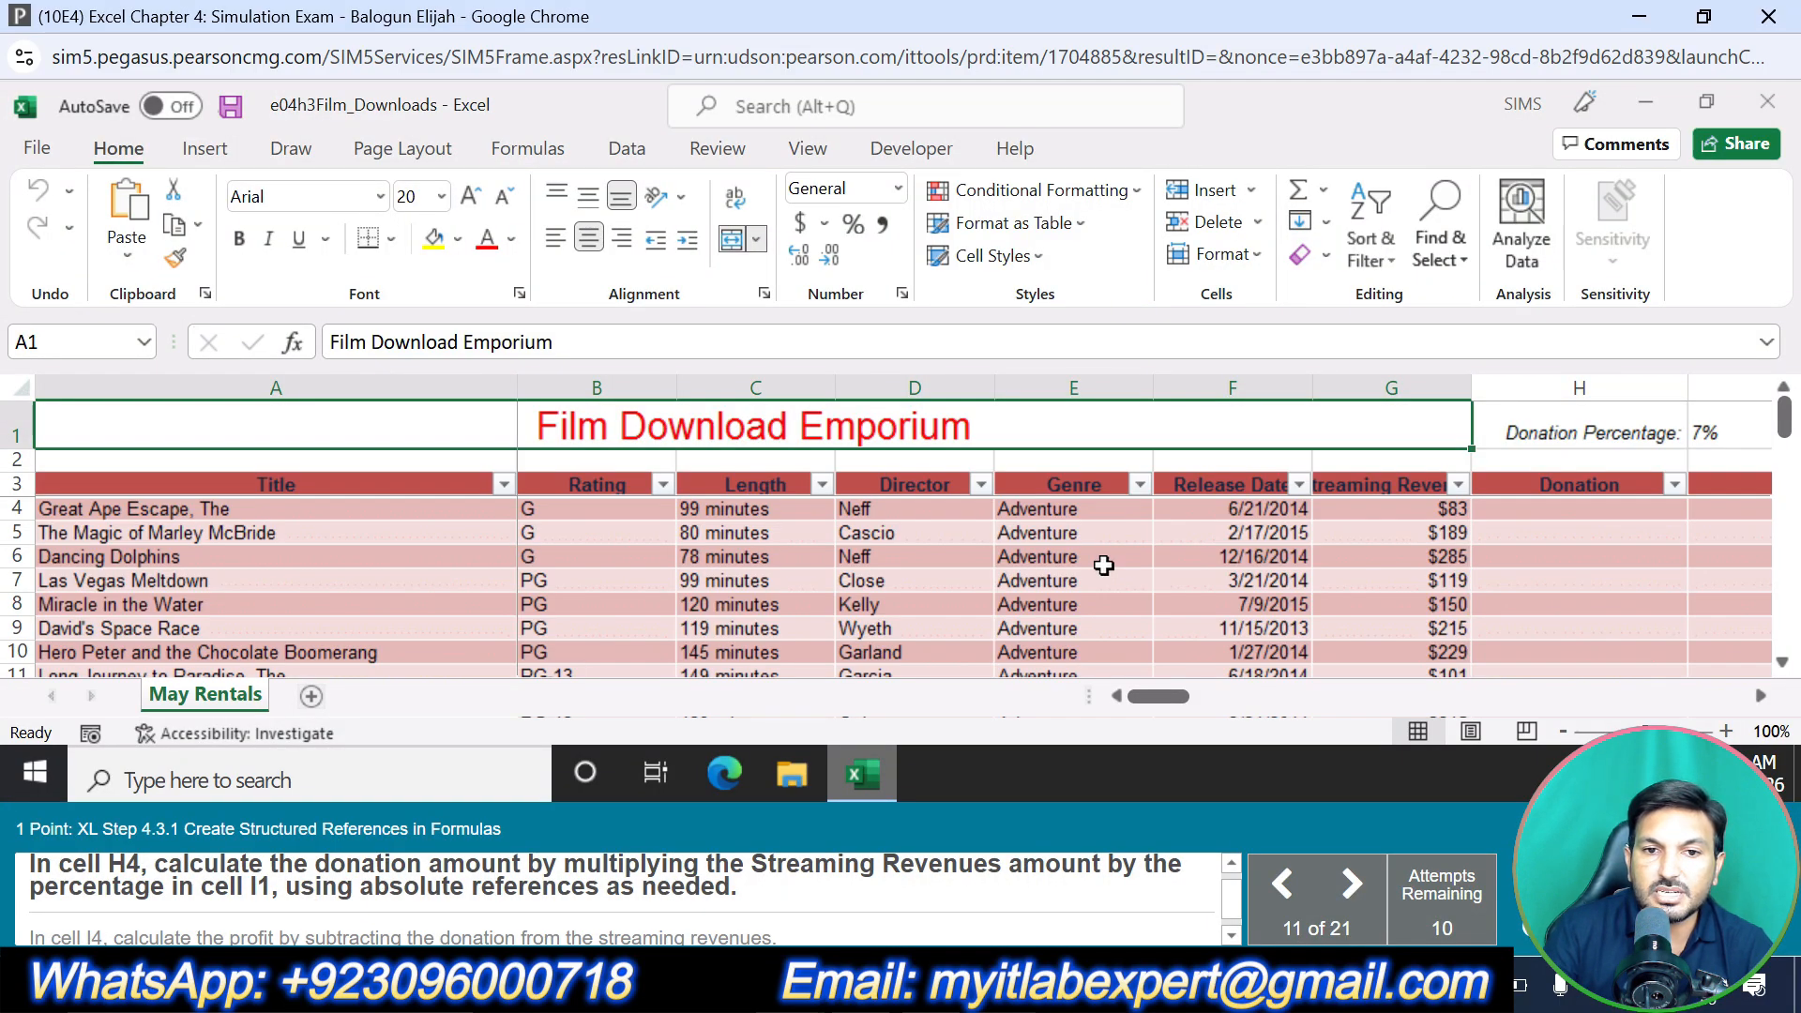
In H4, calculate the donation as the row's Streaming Revenues multiplied by an absolute reference to I1: =[@[Streaming Revenues]]*$I$1
{"action": "left_click", "coordinate": [1554, 508]}
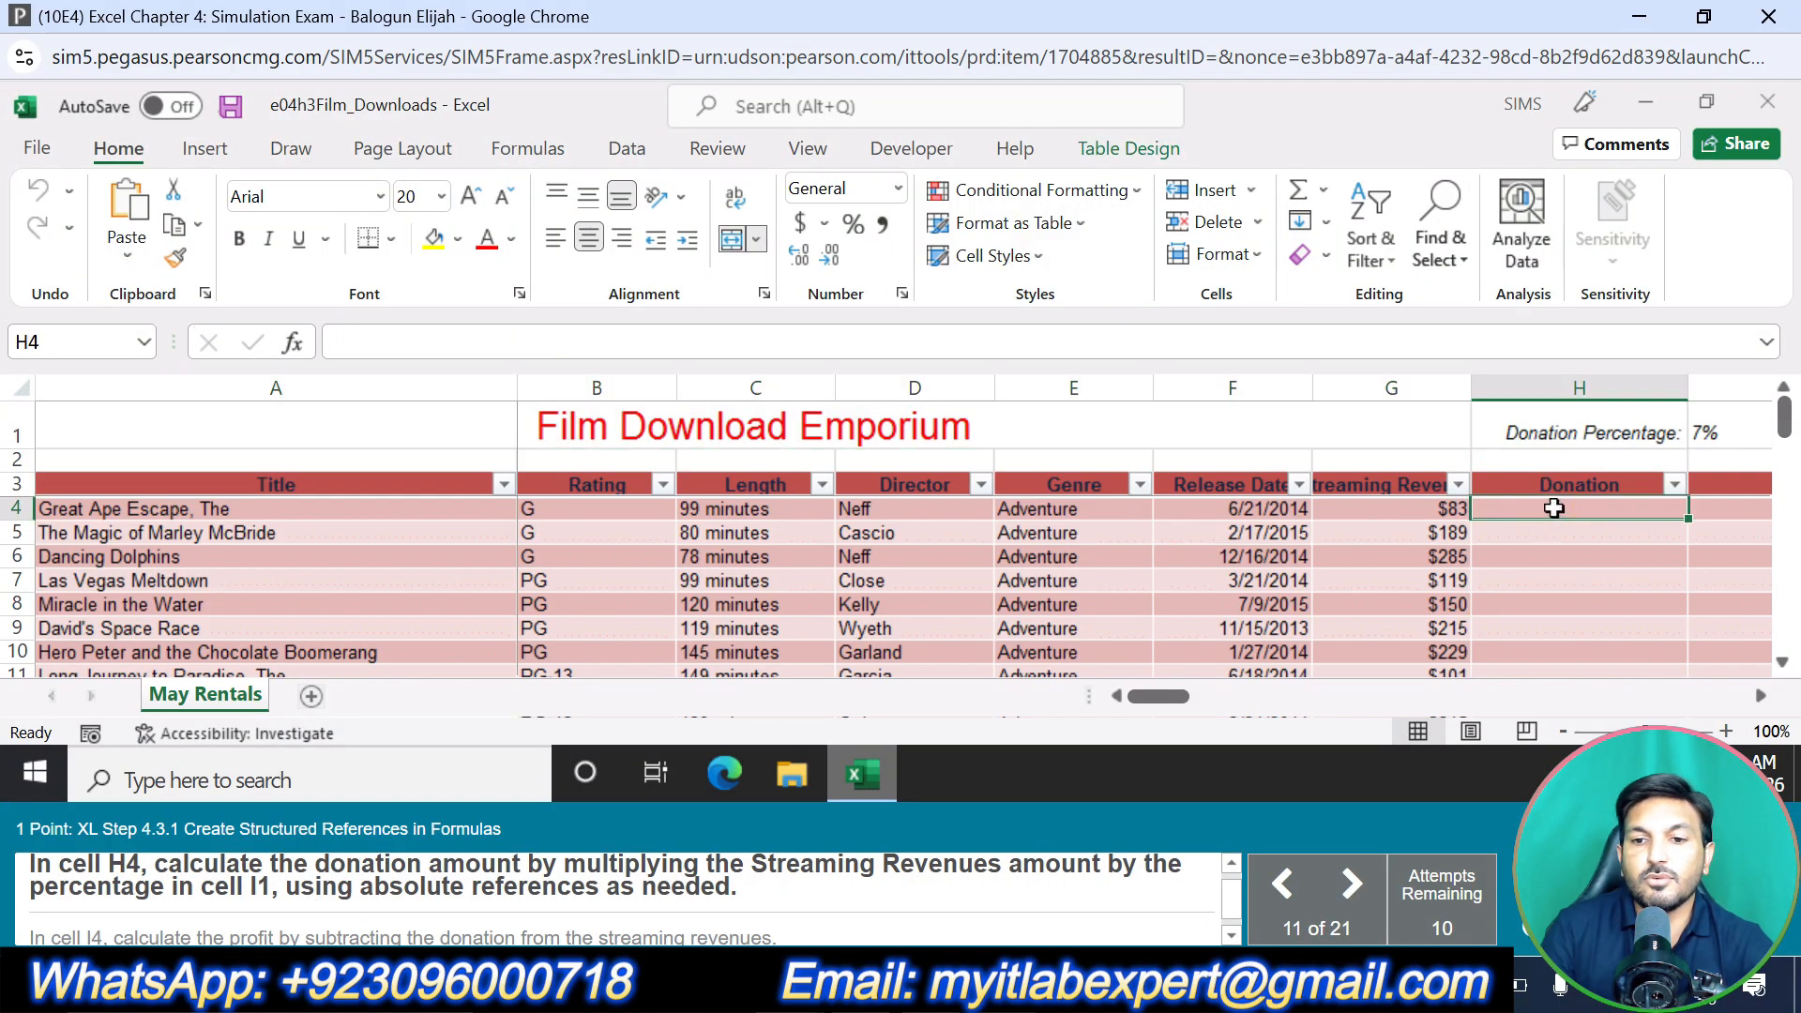
{"action": "type", "text": "="}
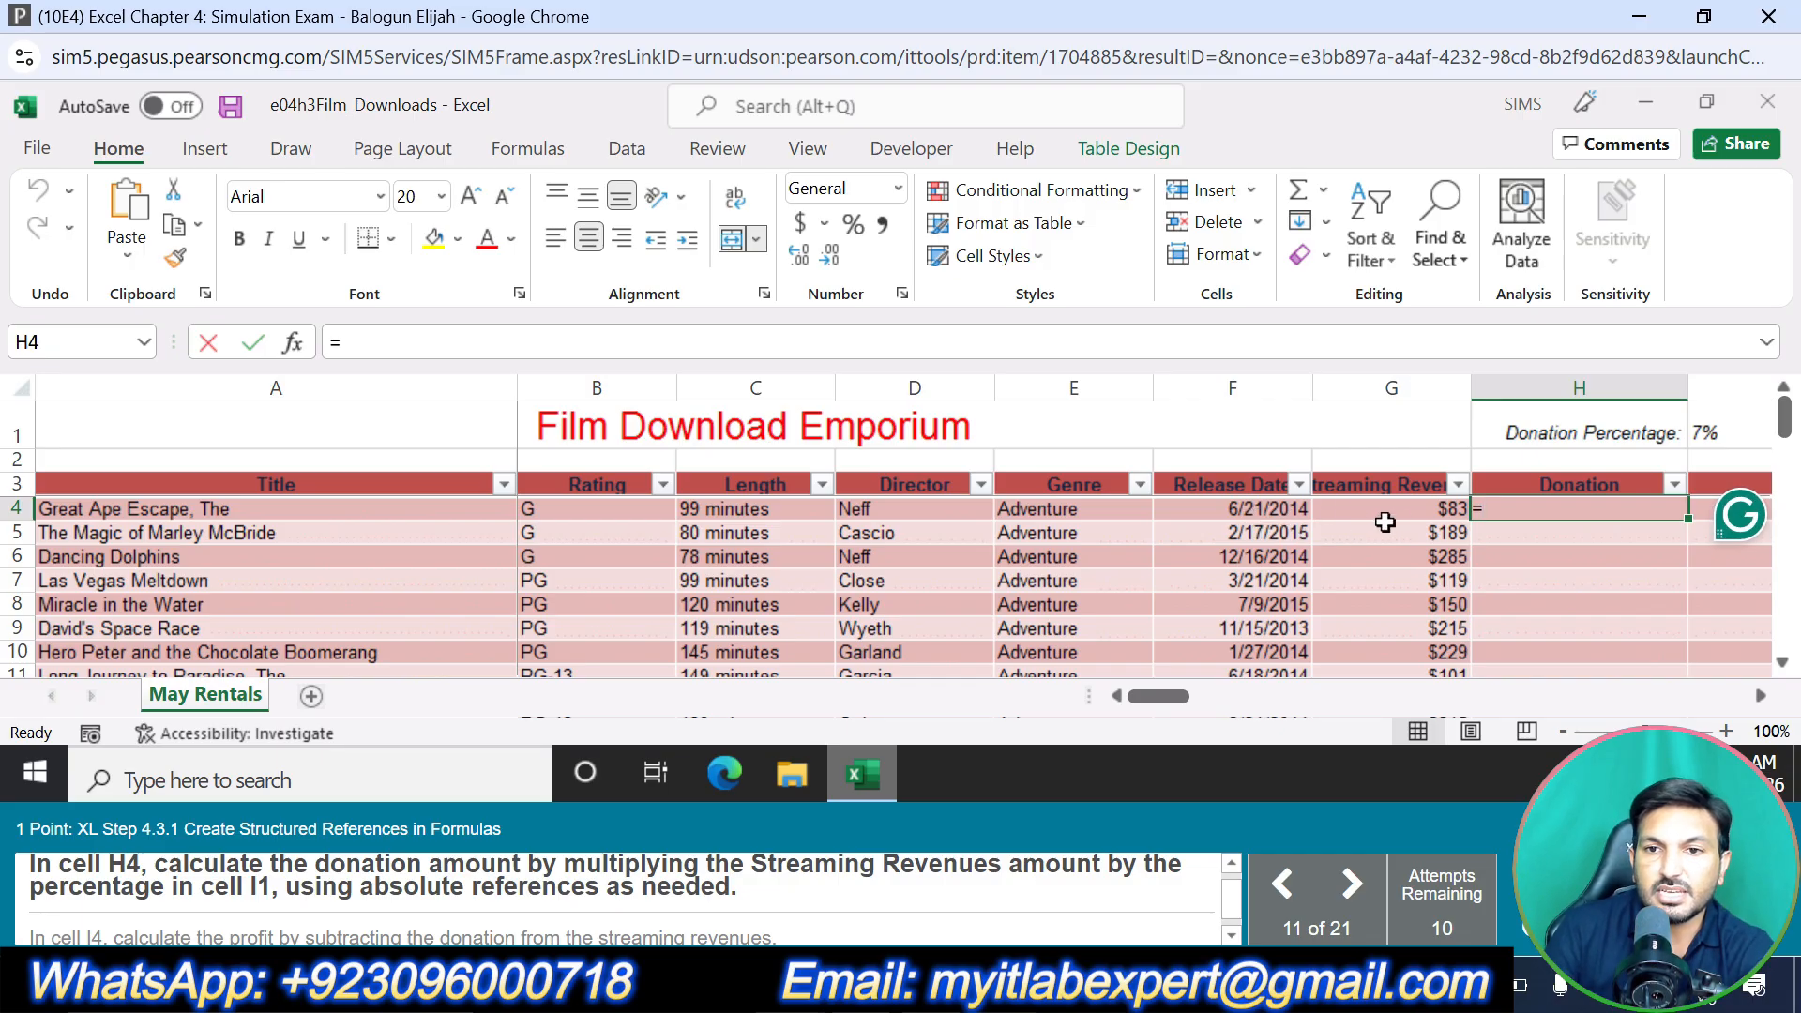
{"action": "left_click", "coordinate": [1416, 514]}
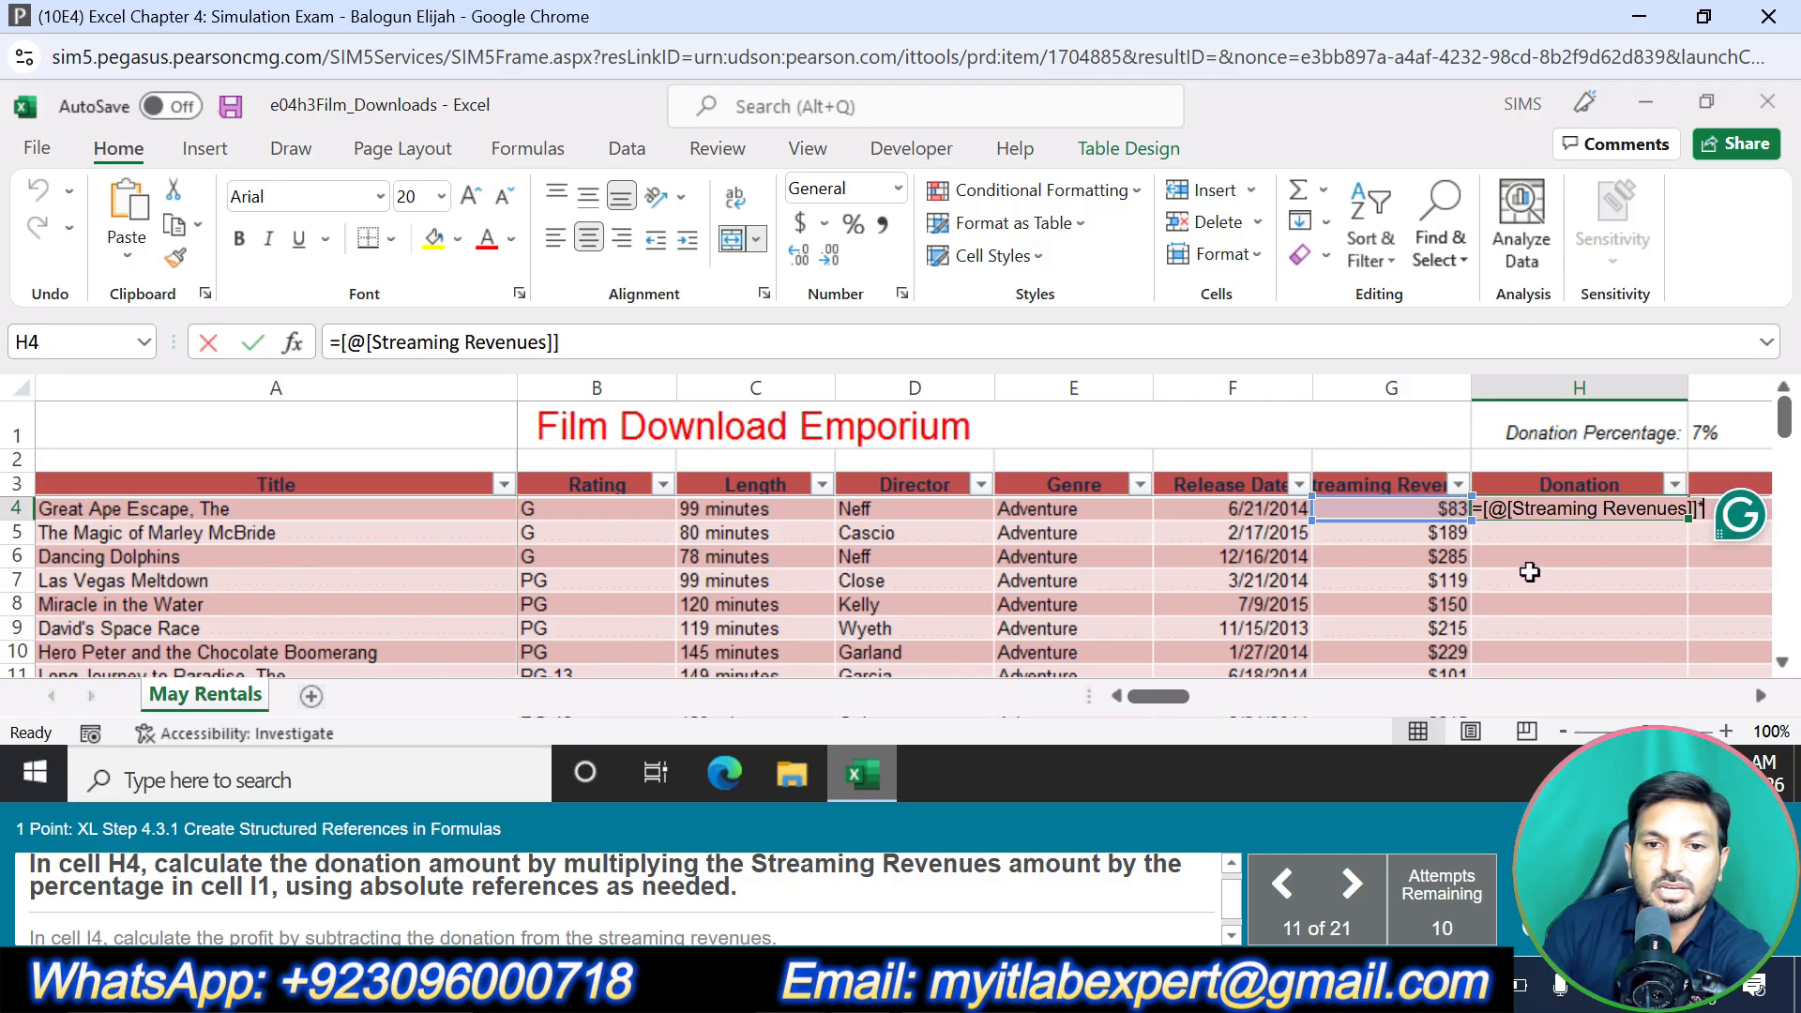
{"action": "type", "text": "*"}
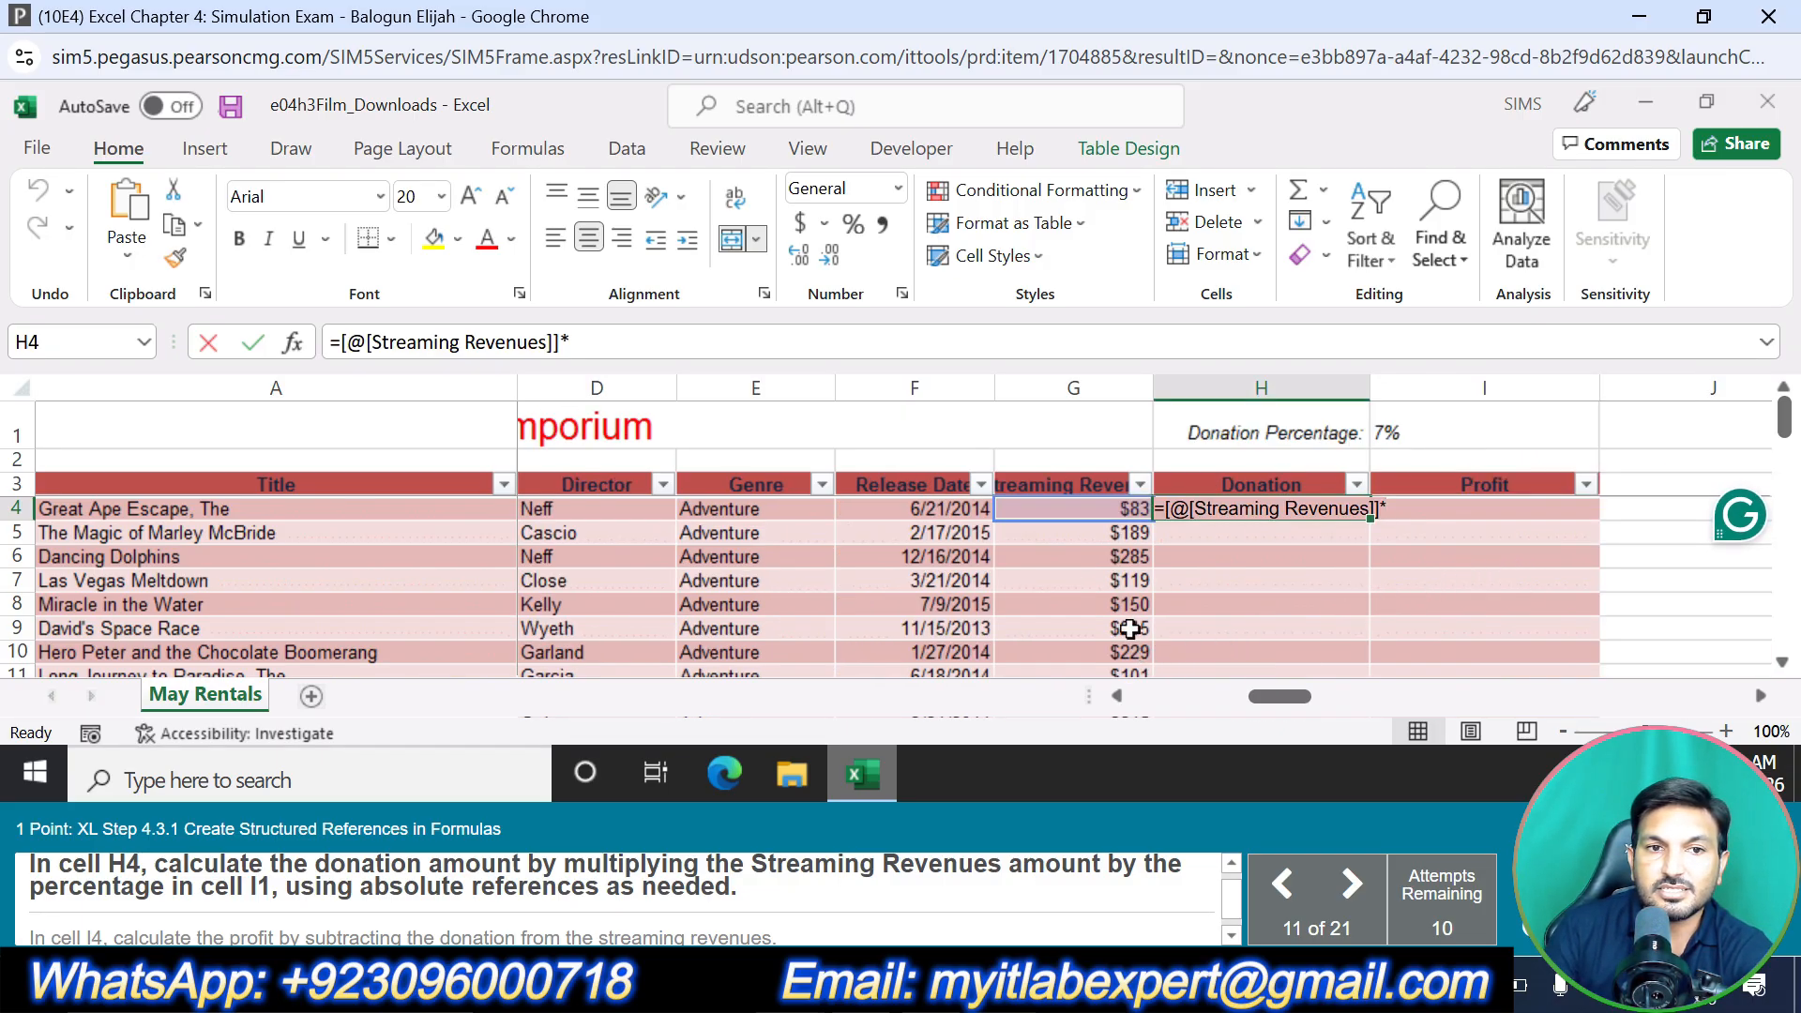
{"action": "left_click", "coordinate": [1387, 432]}
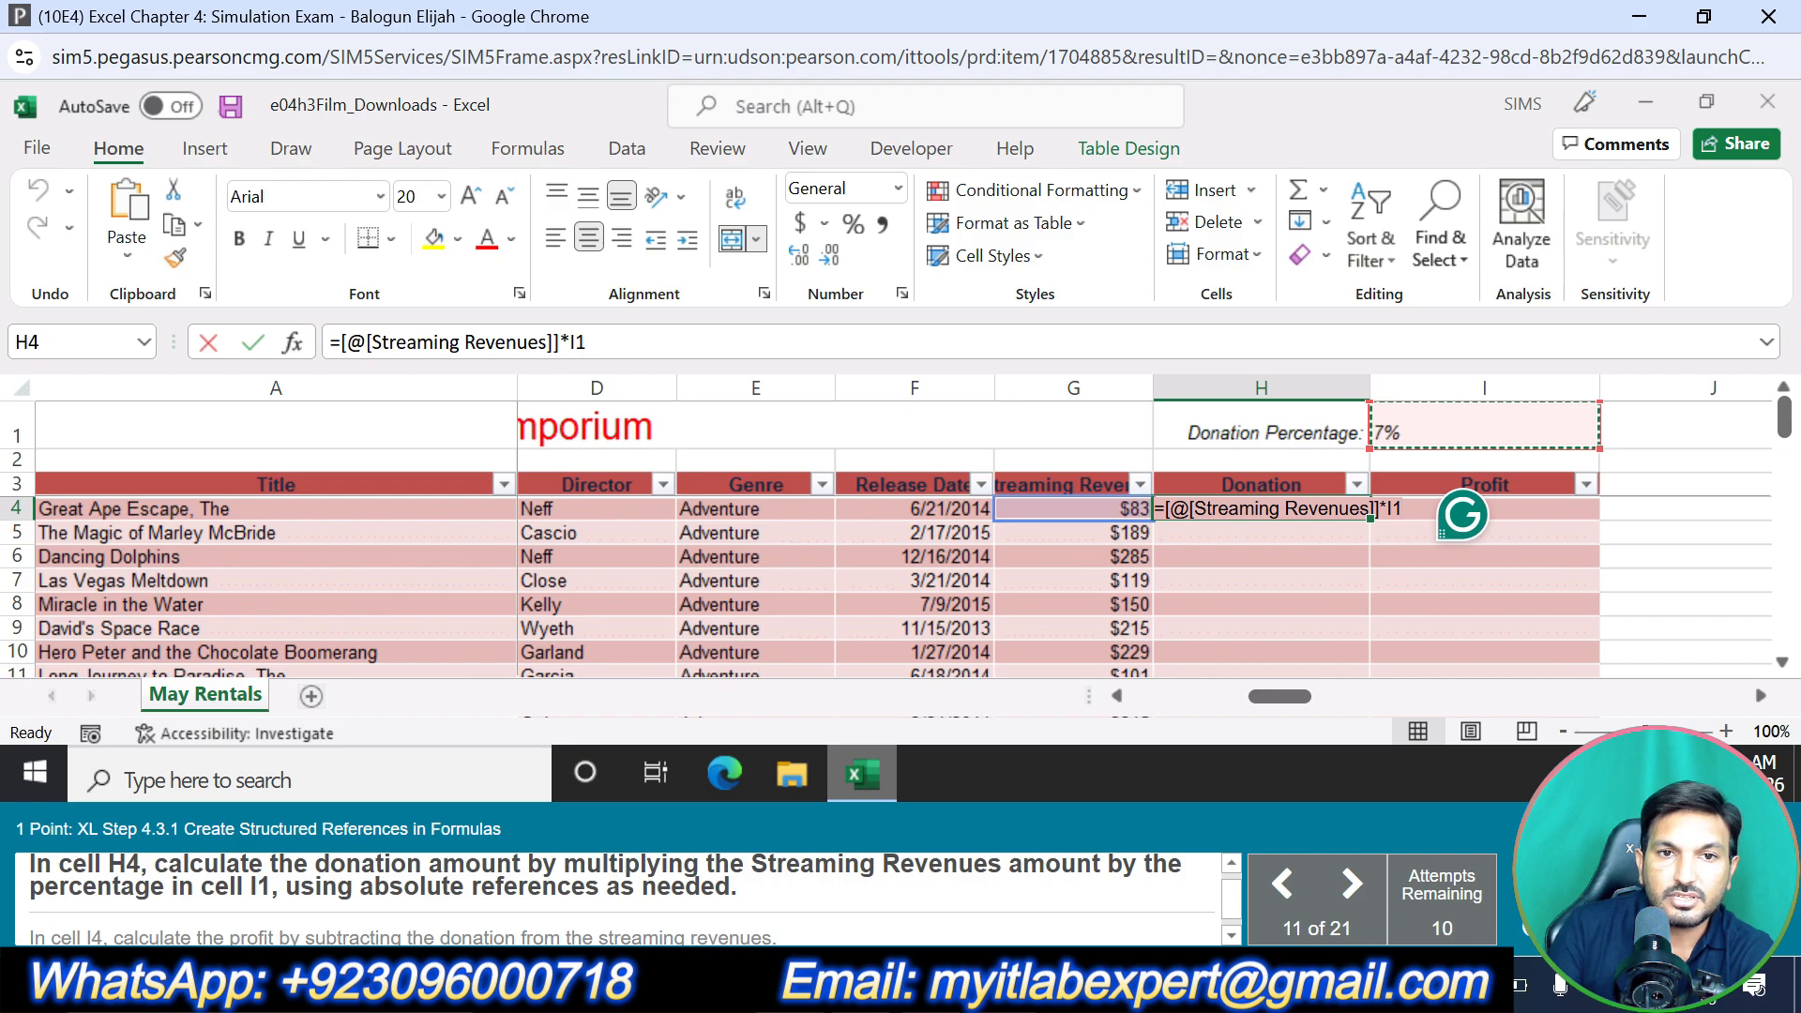
{"action": "left_click", "coordinate": [573, 342]}
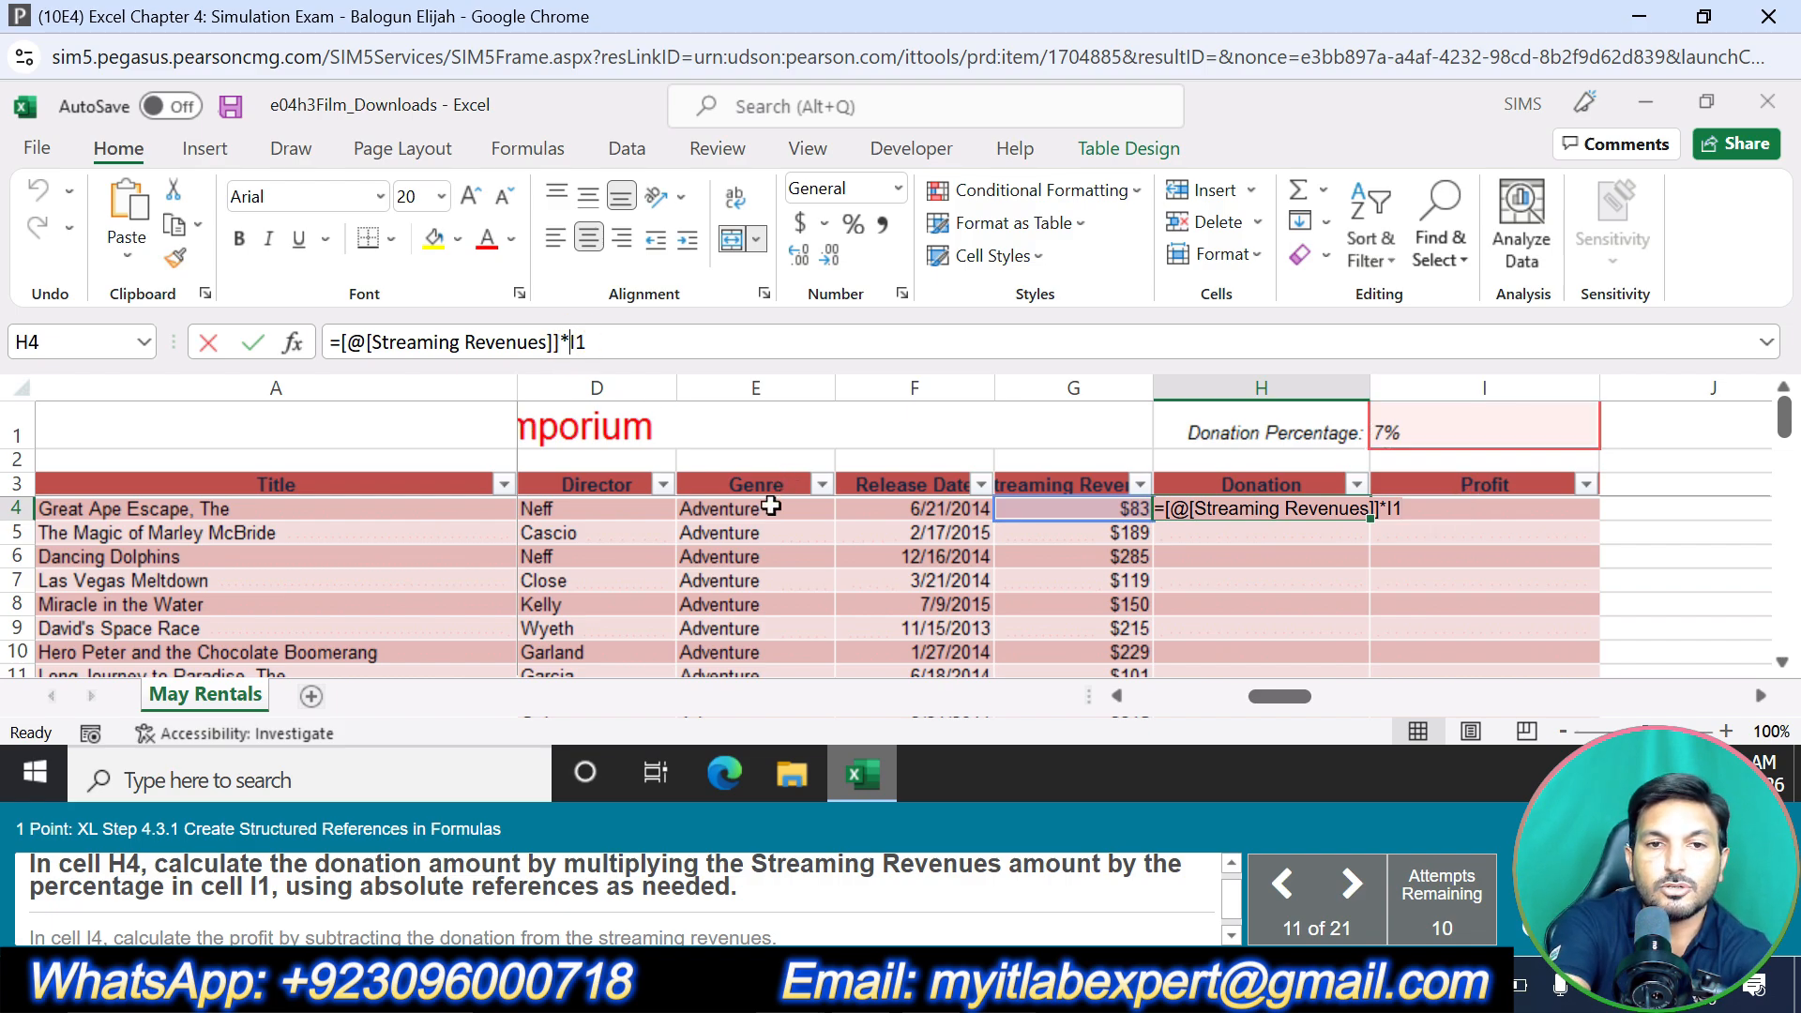
{"action": "key", "text": "Return"}
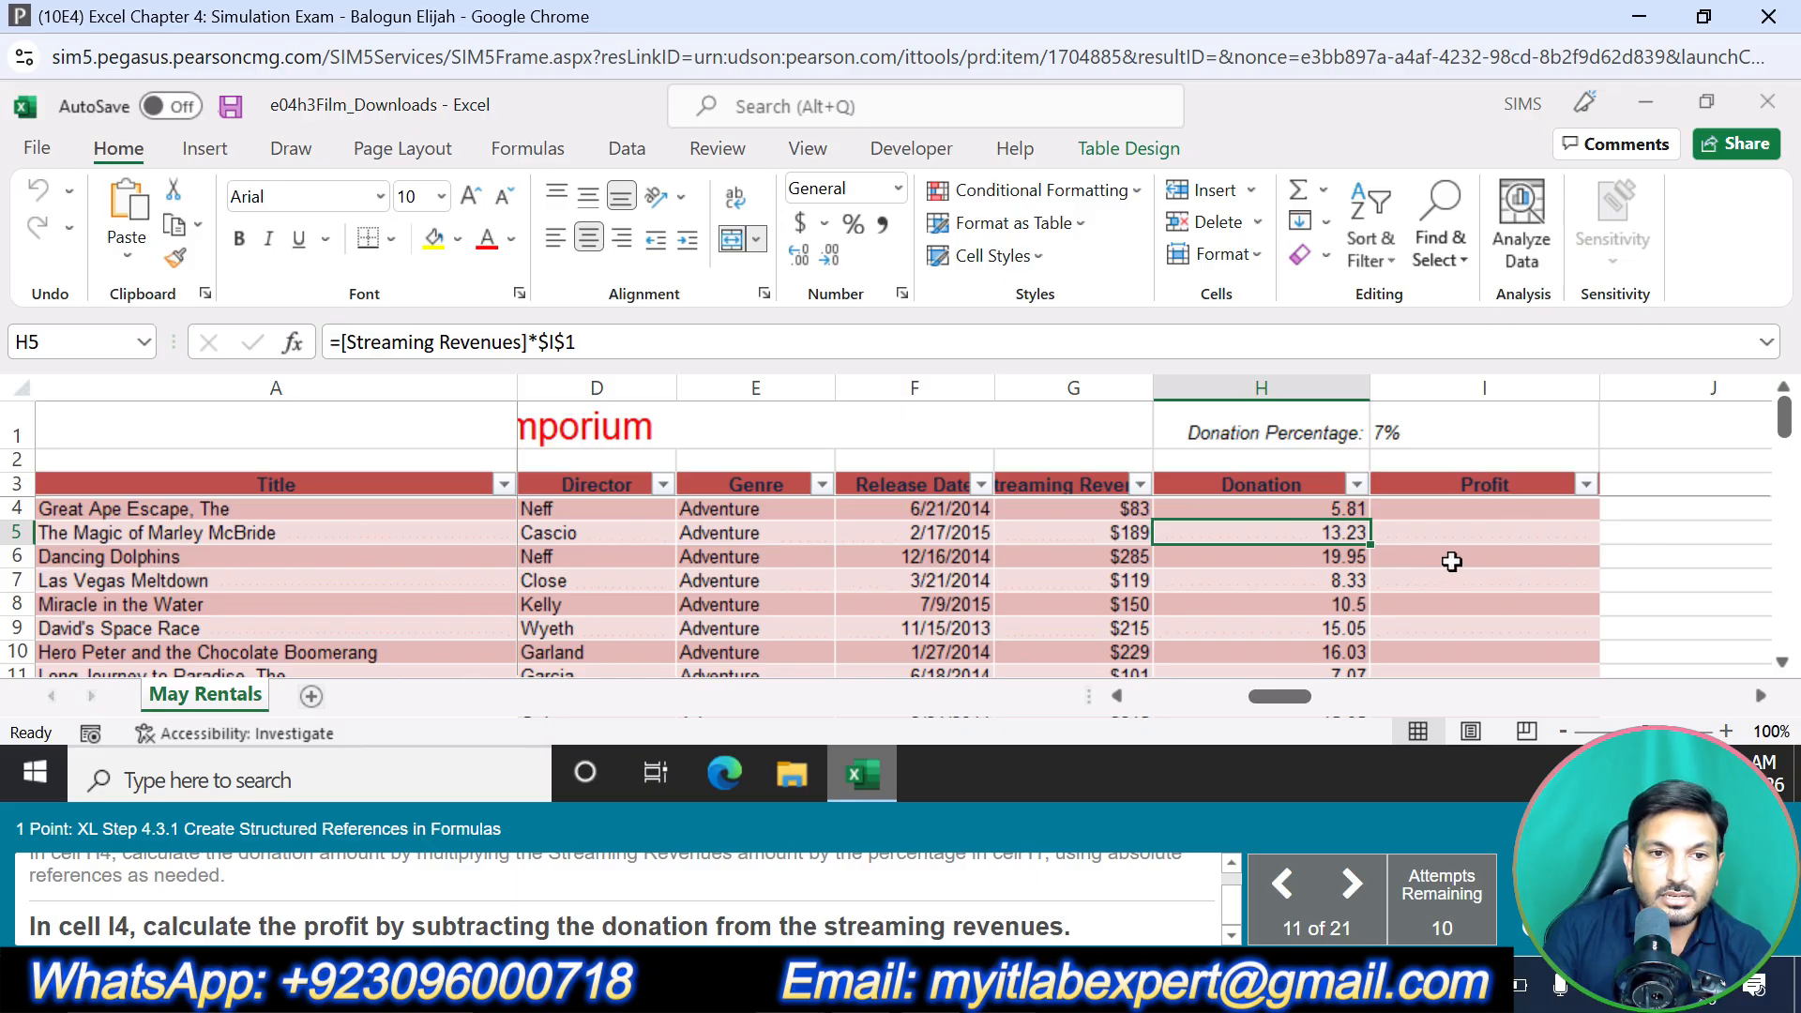
In I4, calculate the profit by subtracting the row's Donation from its Streaming Revenues with structured references
{"action": "left_click", "coordinate": [1327, 507]}
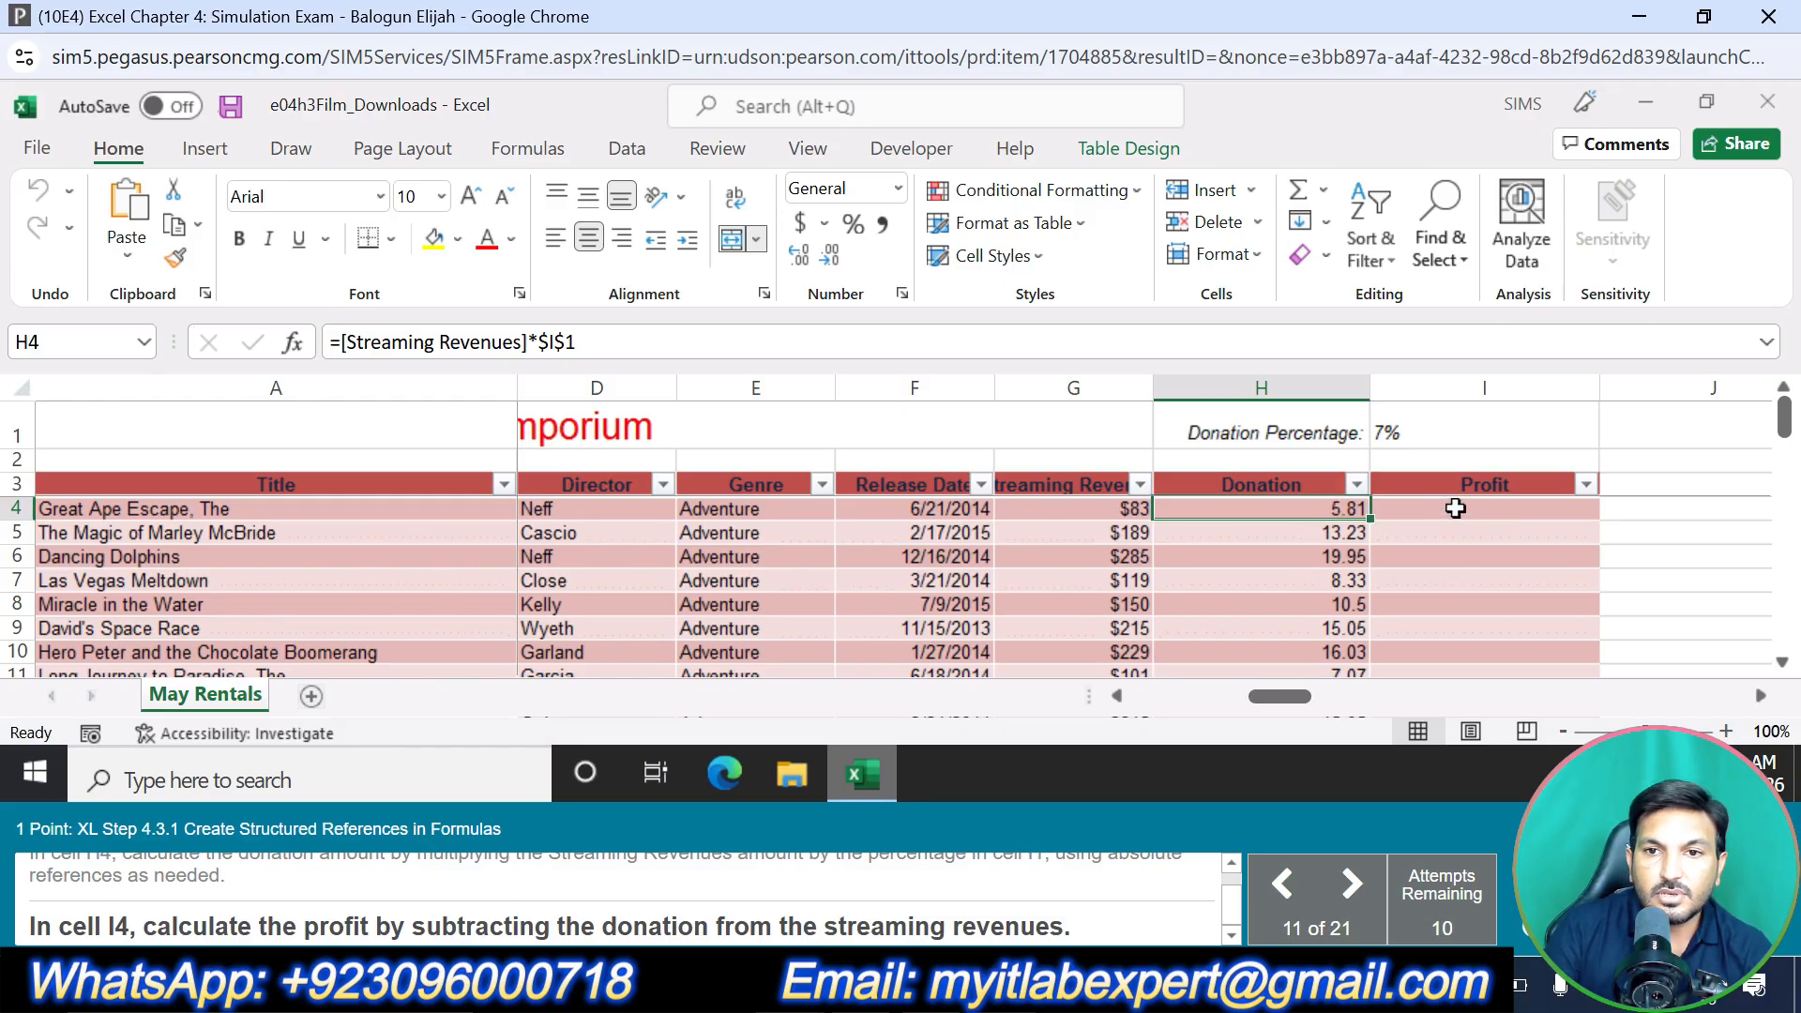
{"action": "left_click", "coordinate": [1454, 508]}
{"action": "type", "text": "="}
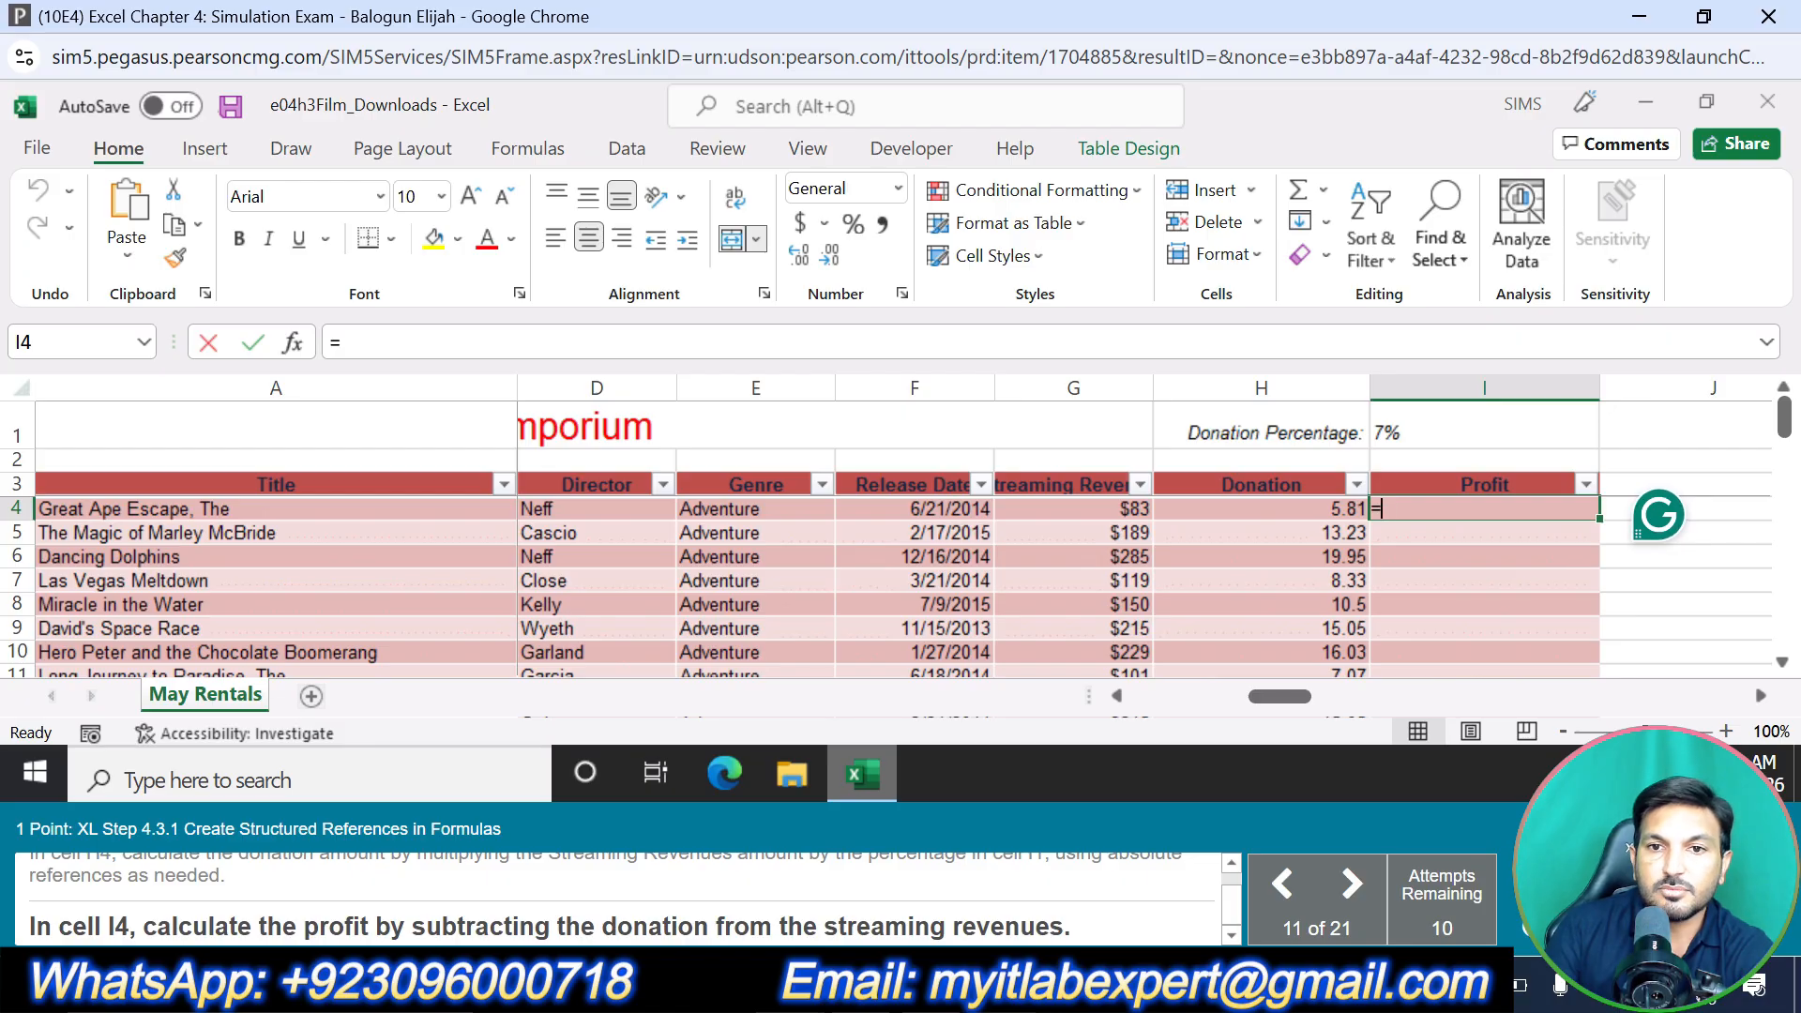
{"action": "left_click", "coordinate": [1112, 506]}
{"action": "type", "text": "-"}
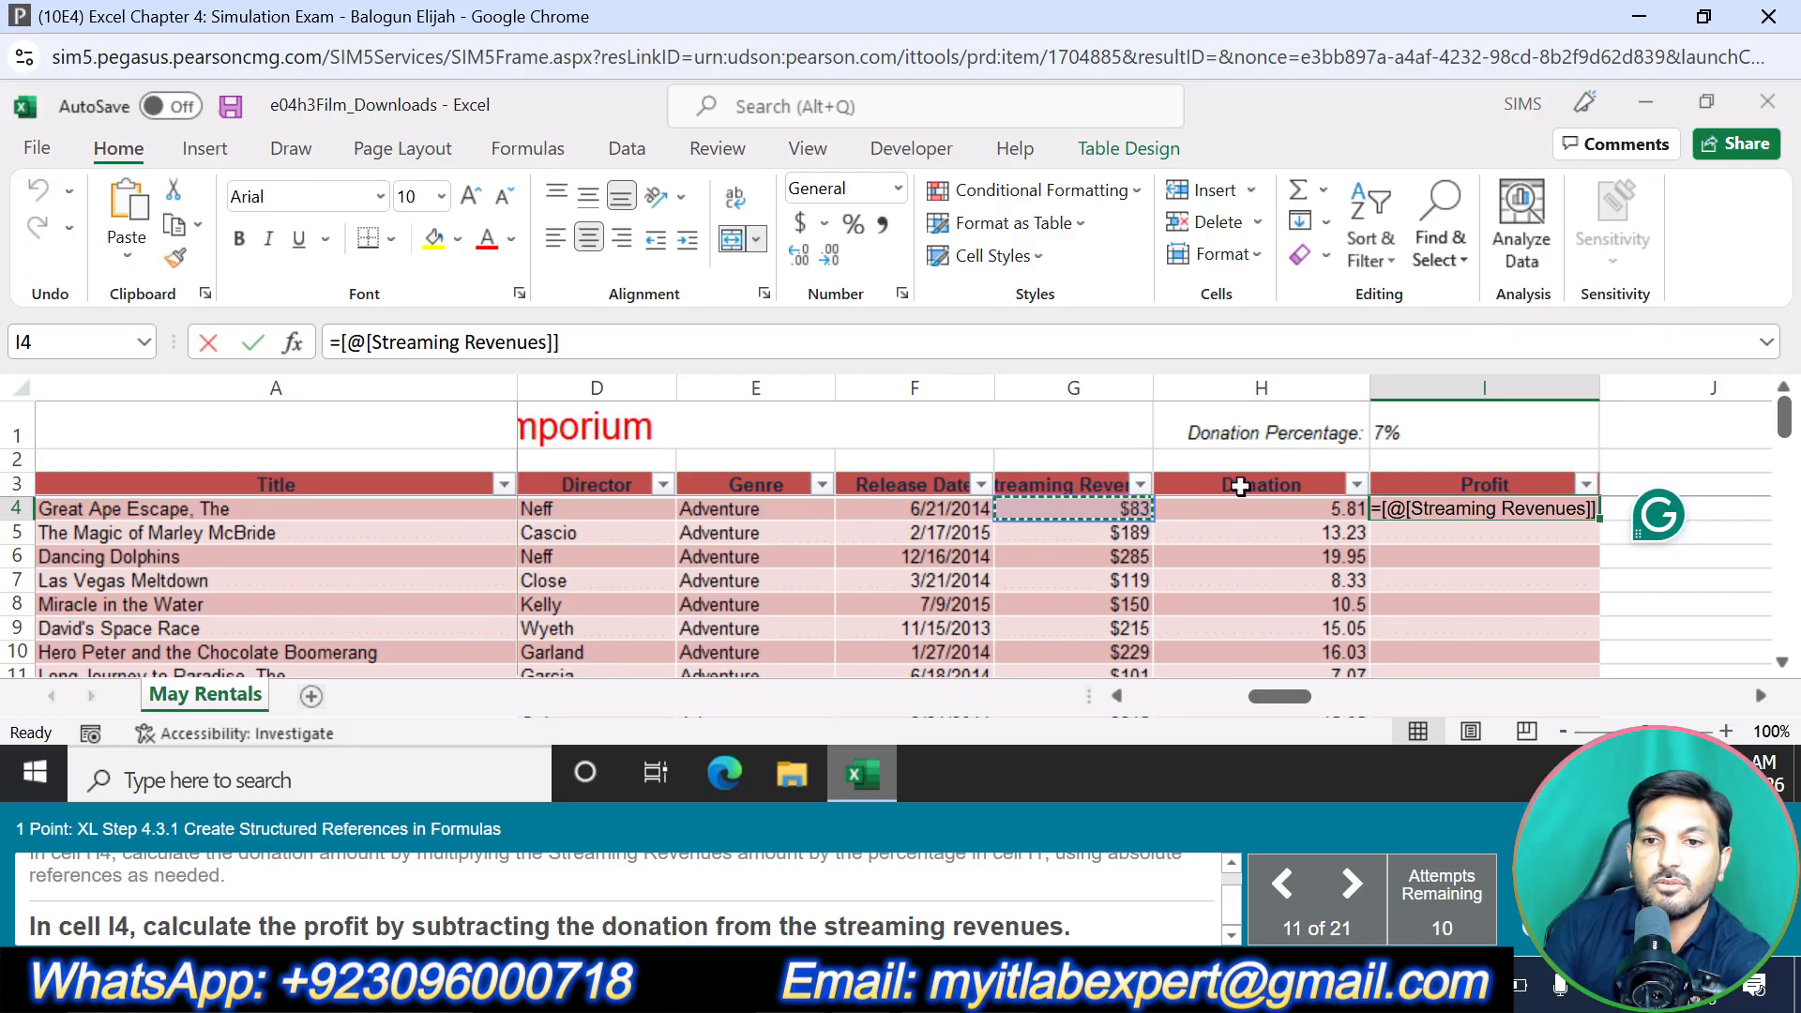
{"action": "left_click", "coordinate": [1013, 515]}
{"action": "key", "text": "Return"}
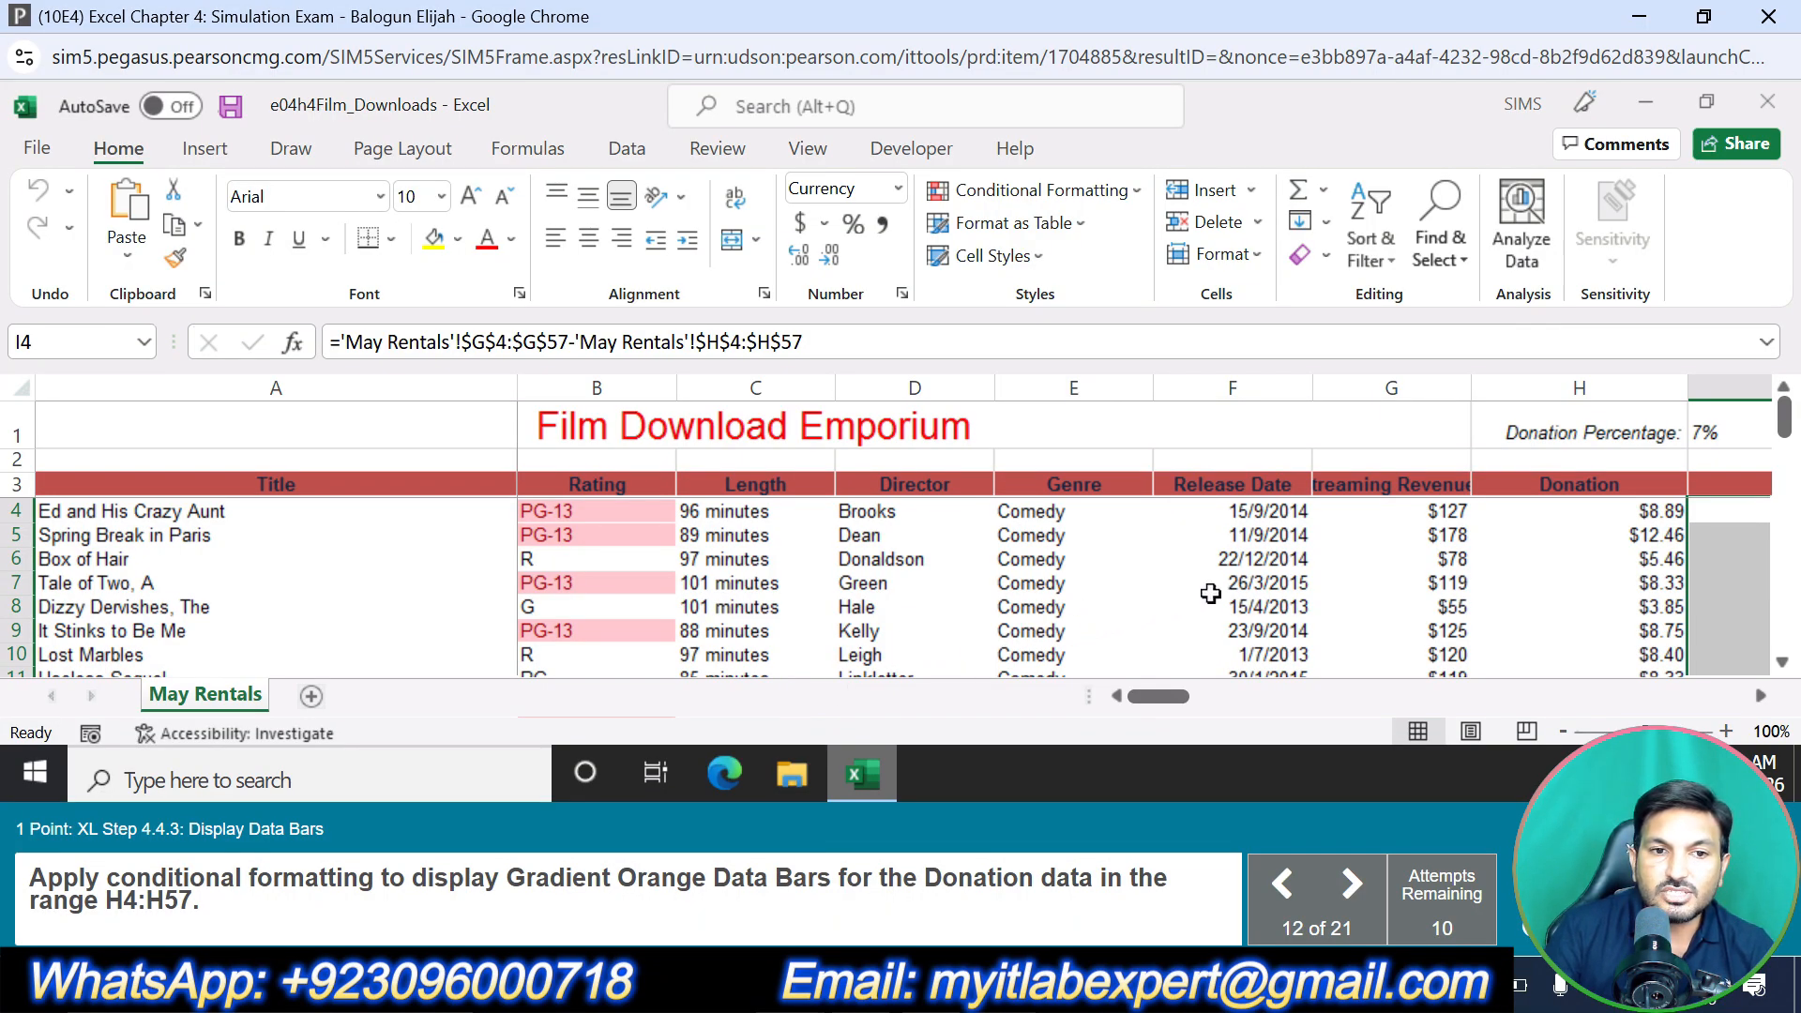
Apply Gradient Fill Orange Data Bars conditional formatting to the Donation range H4:H57
{"action": "left_click", "coordinate": [1558, 504]}
{"action": "left_click_drag", "start_coordinate": [1558, 504], "coordinate": [1540, 673]}
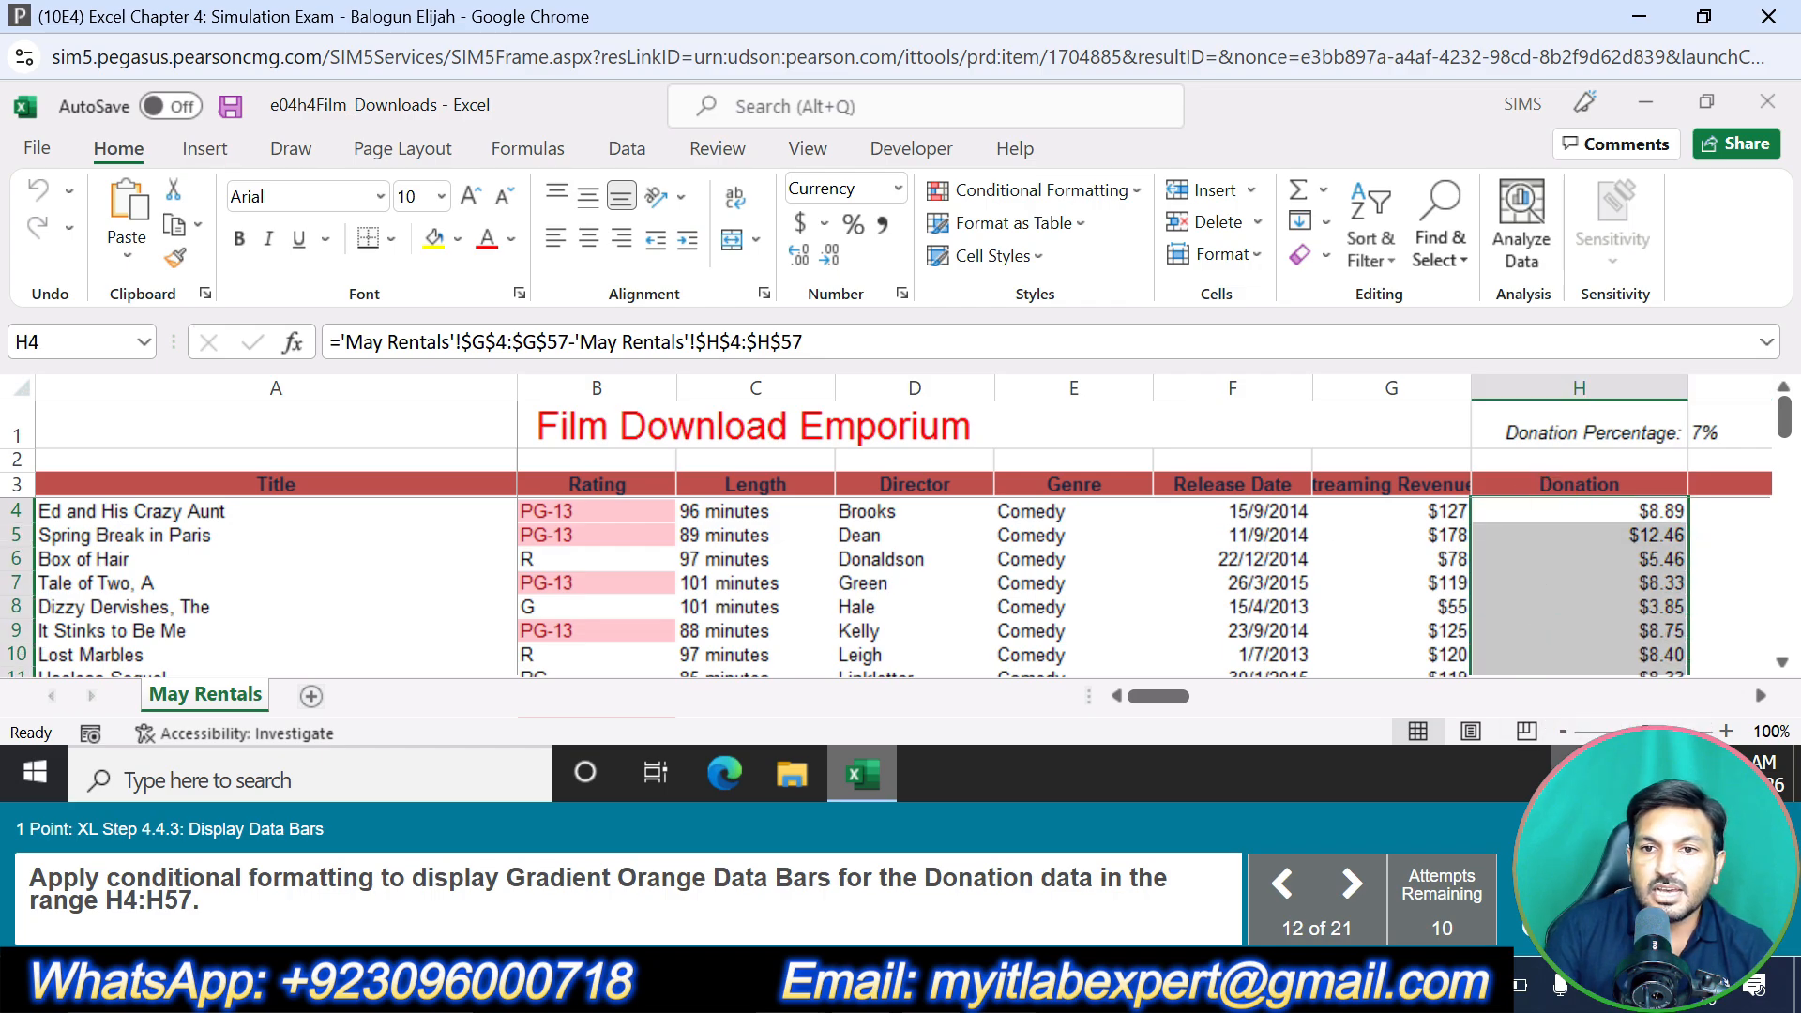
{"action": "scroll", "coordinate": [1545, 625], "scroll_direction": "down", "scroll_amount": 5}
{"action": "scroll", "coordinate": [1545, 625], "scroll_direction": "down", "scroll_amount": 11}
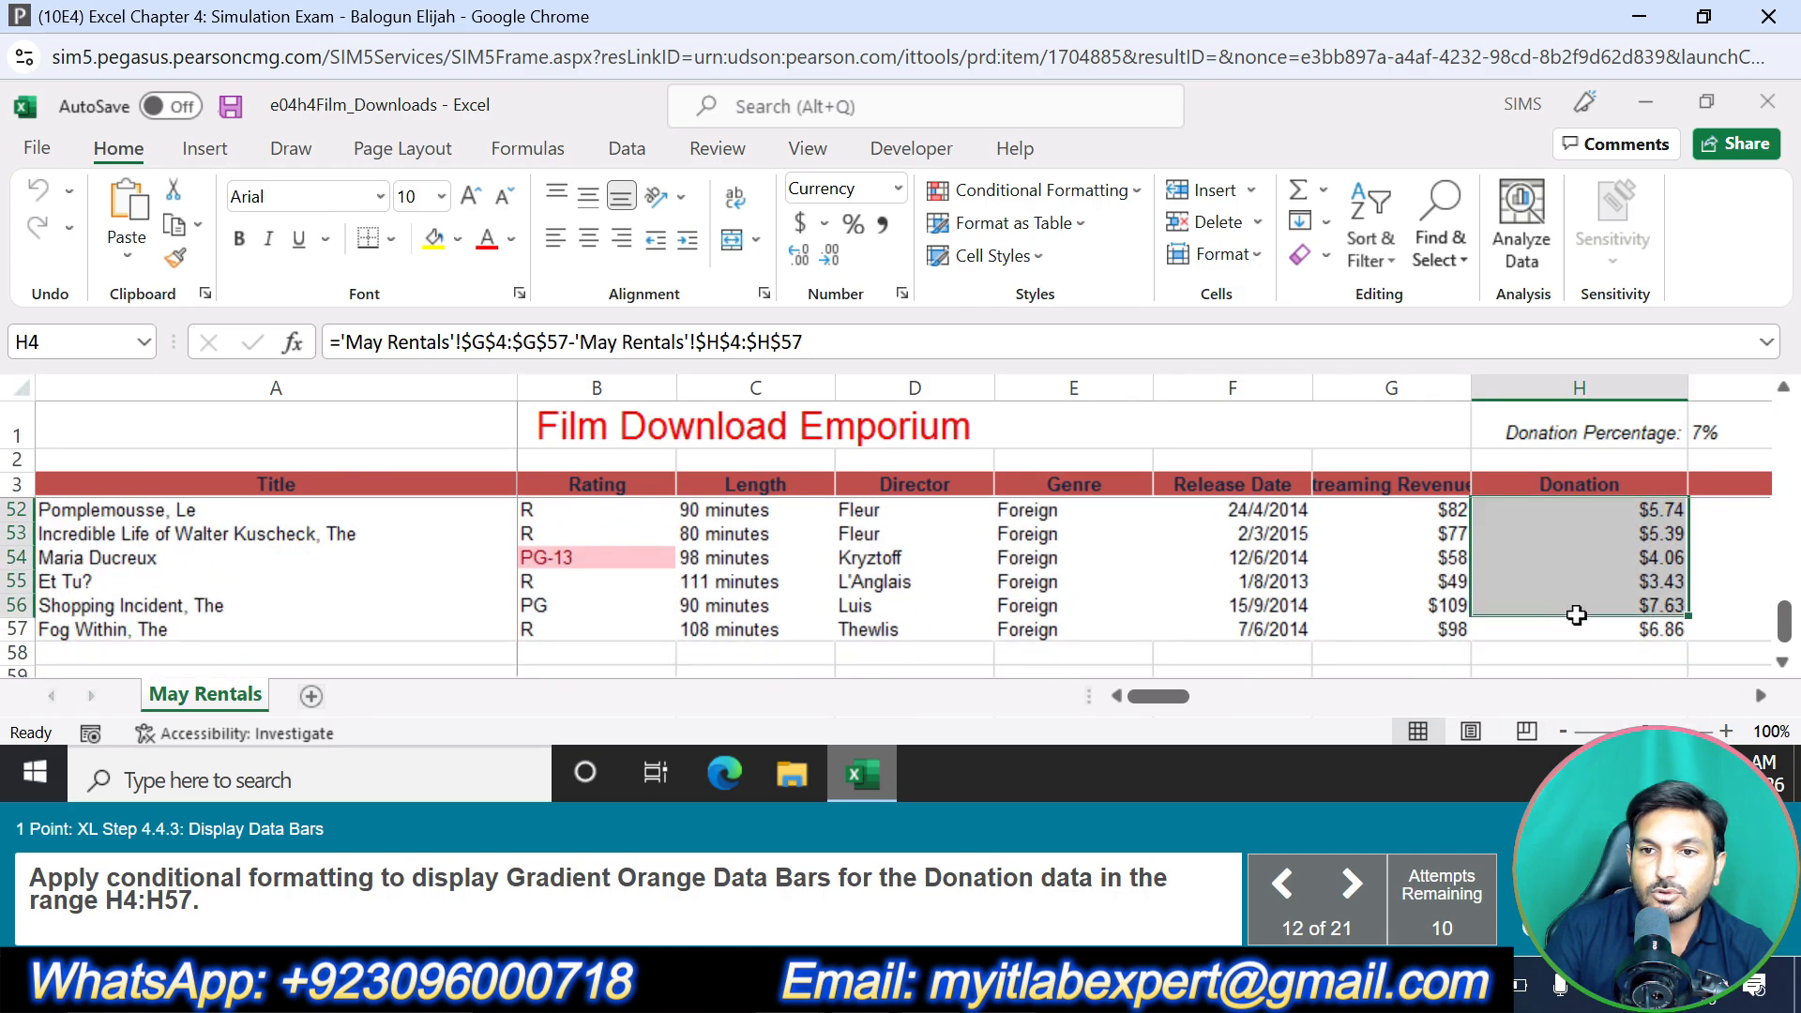
{"action": "left_click_drag", "start_coordinate": [1555, 611], "coordinate": [1596, 639]}
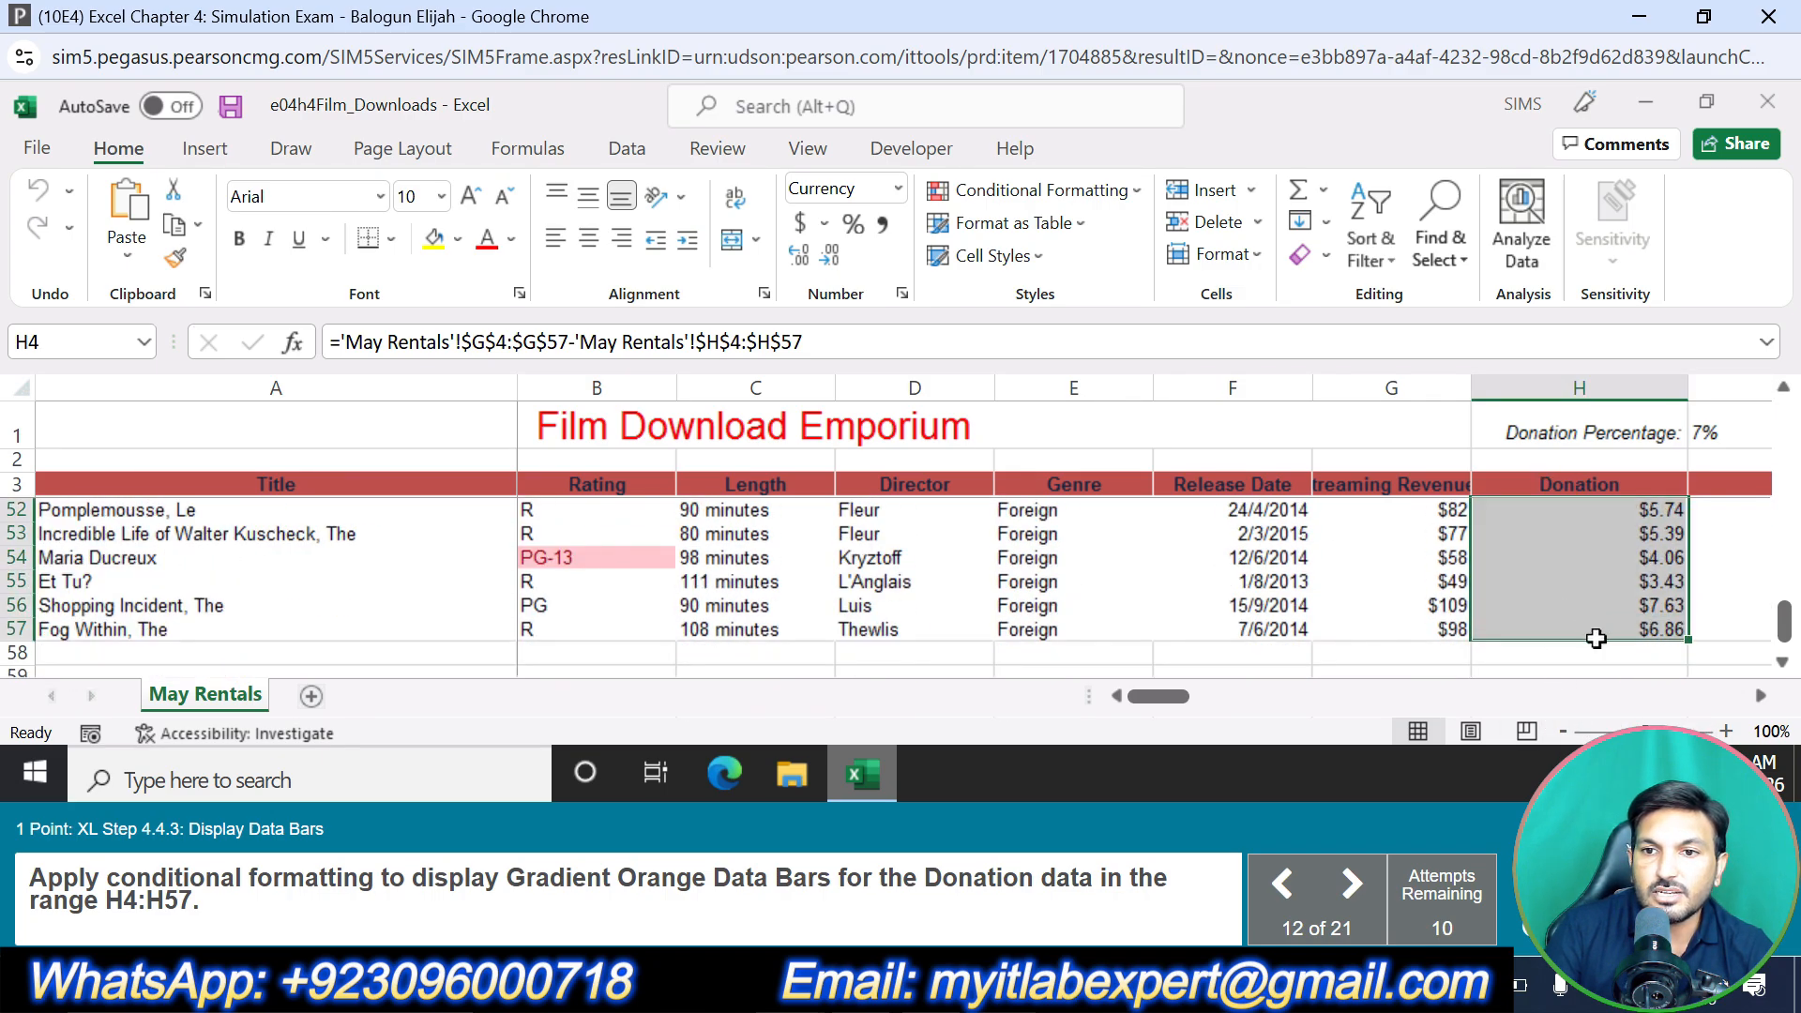
{"action": "left_click", "coordinate": [1129, 182]}
{"action": "mouse_move", "coordinate": [1144, 359]}
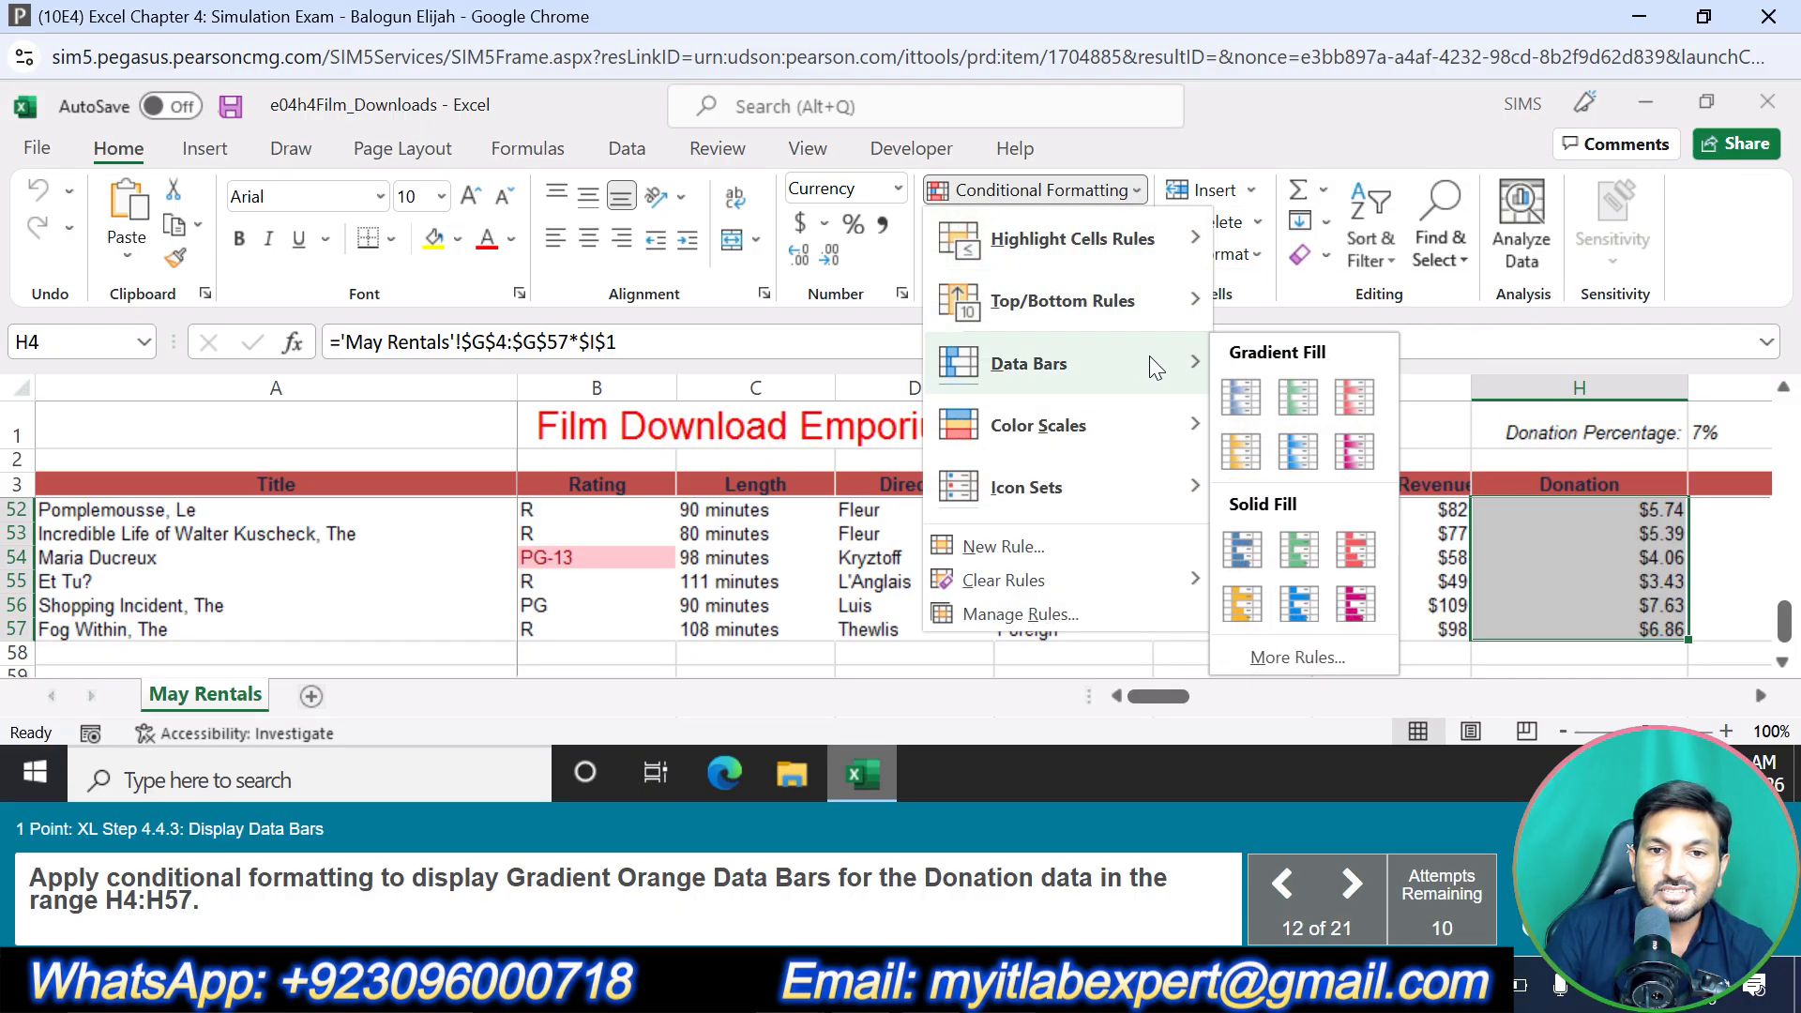
{"action": "left_click", "coordinate": [1241, 450]}
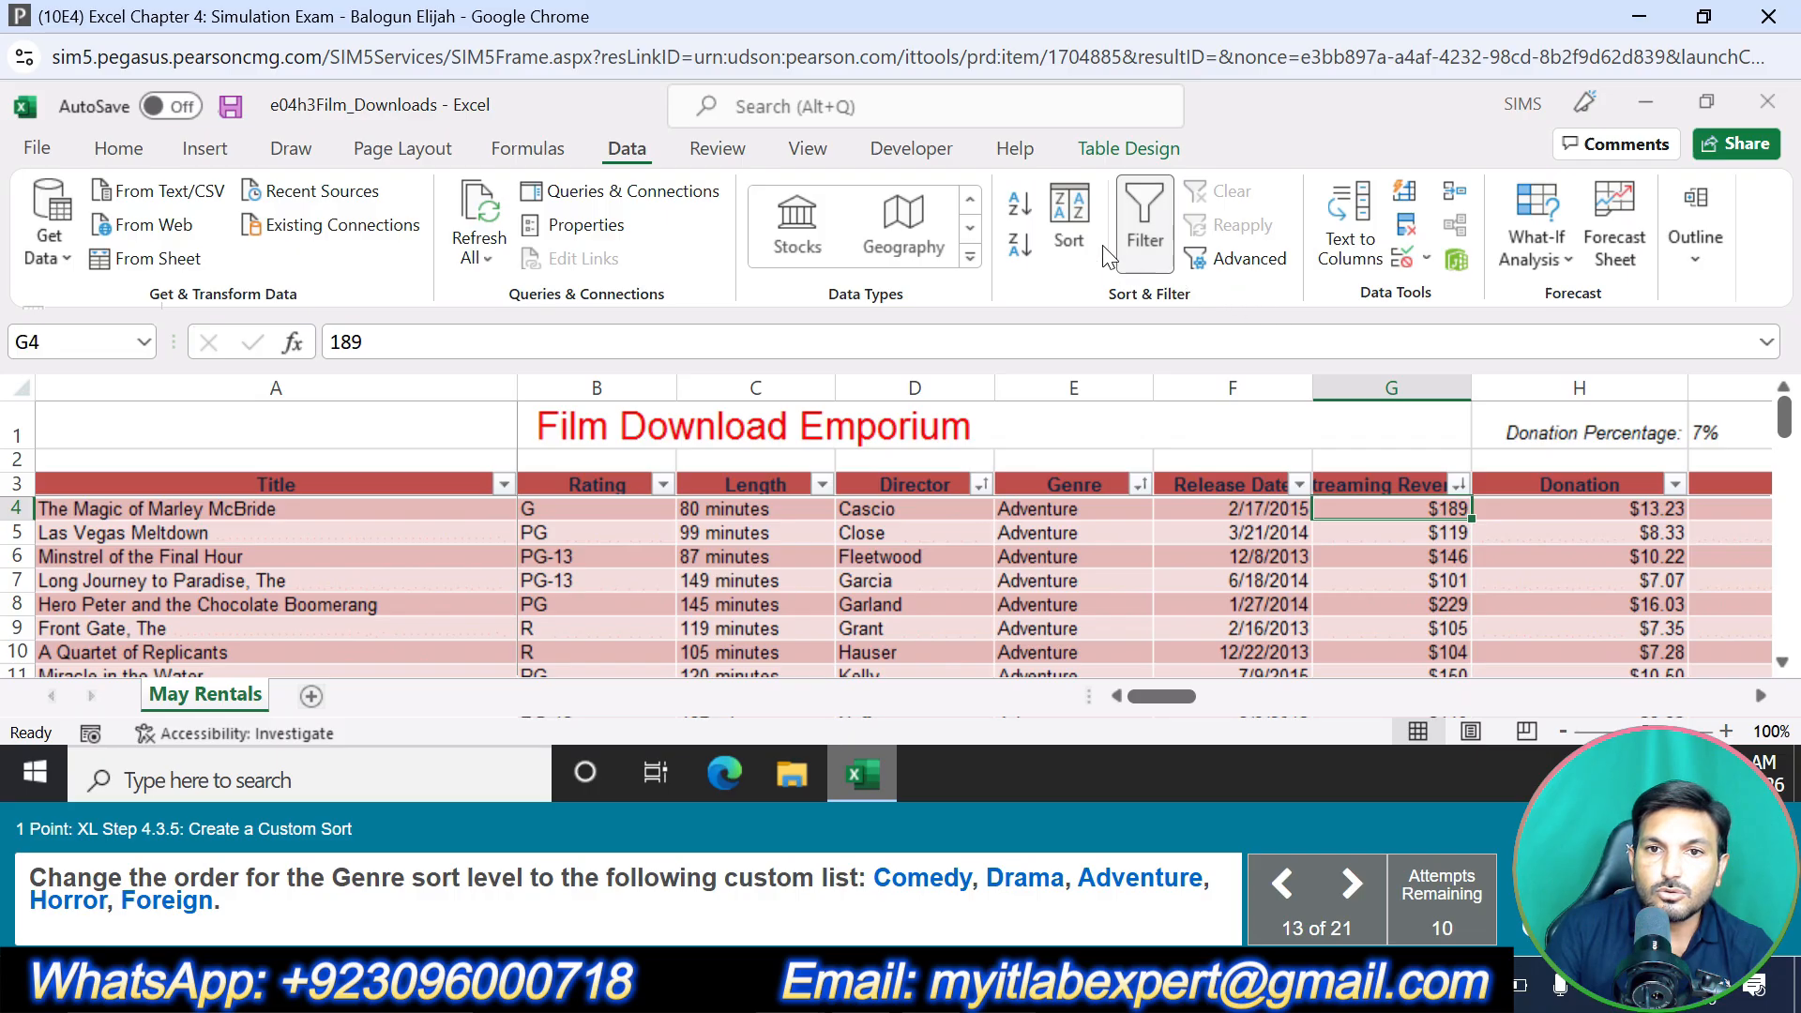
Choose a custom list as the order for the Genre sort level, starting a new list
{"action": "left_click", "coordinate": [1060, 219]}
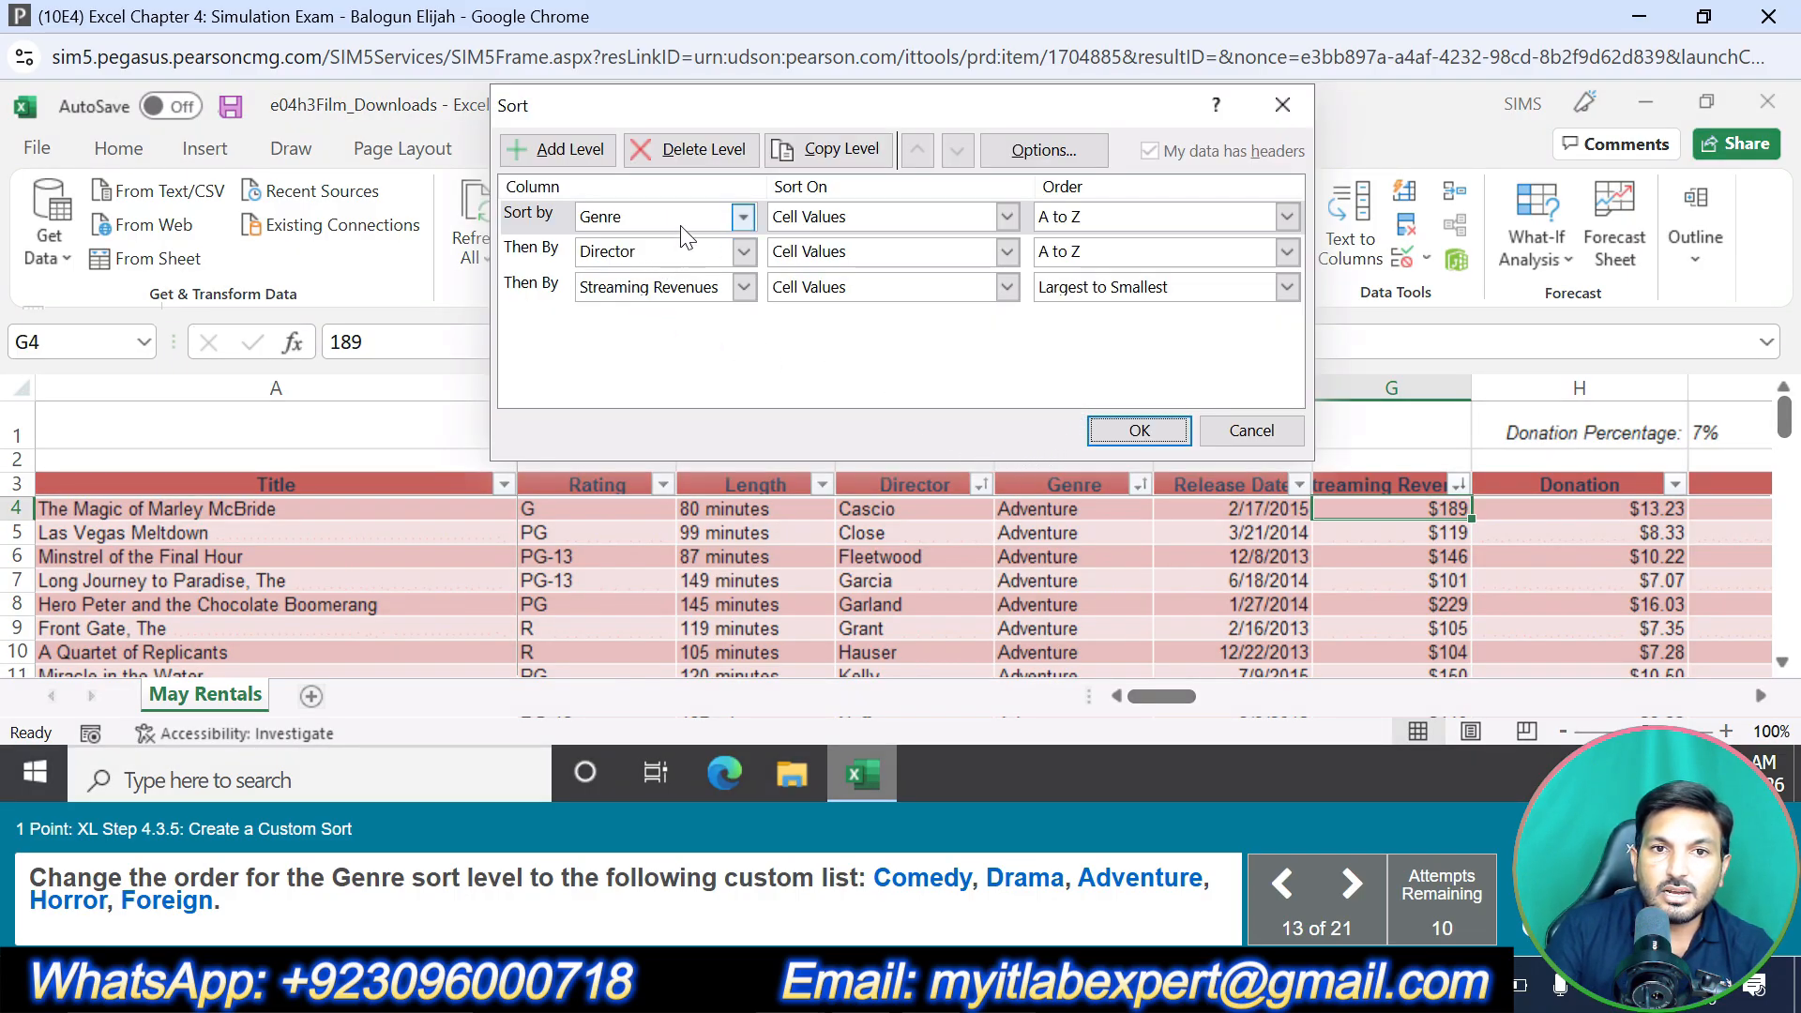
{"action": "left_click", "coordinate": [1286, 217]}
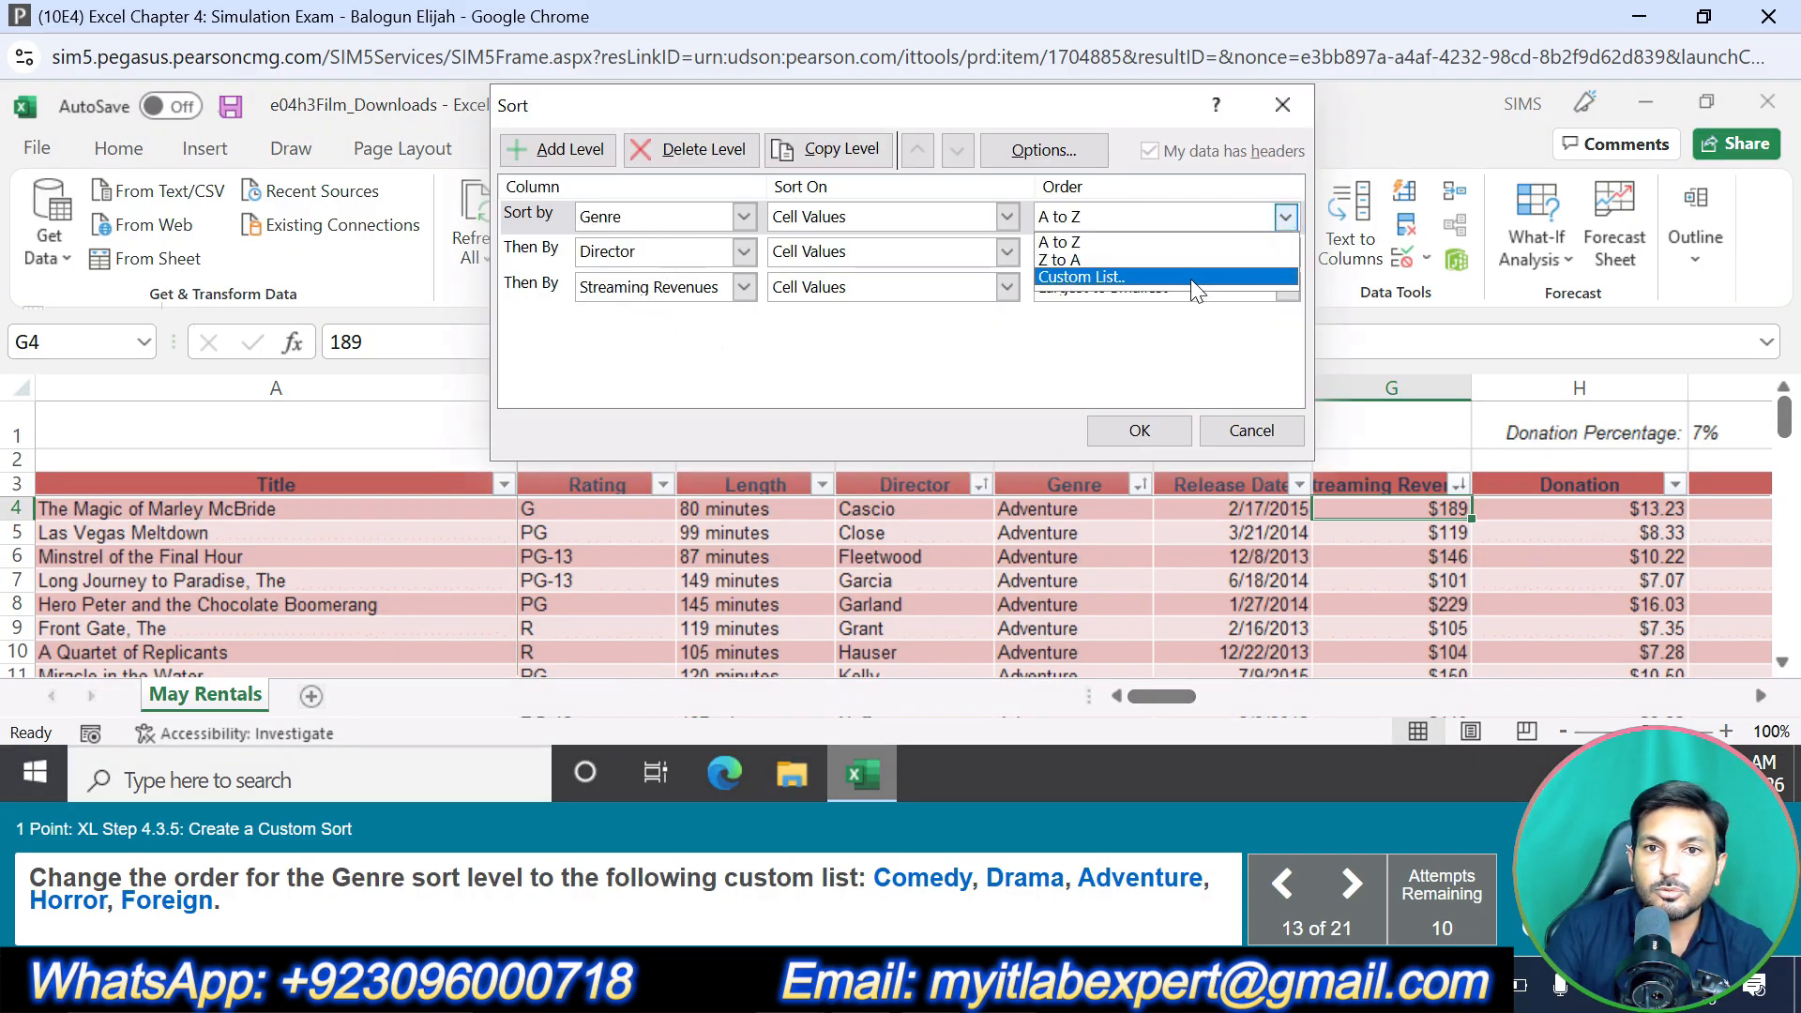
{"action": "left_click", "coordinate": [1185, 276]}
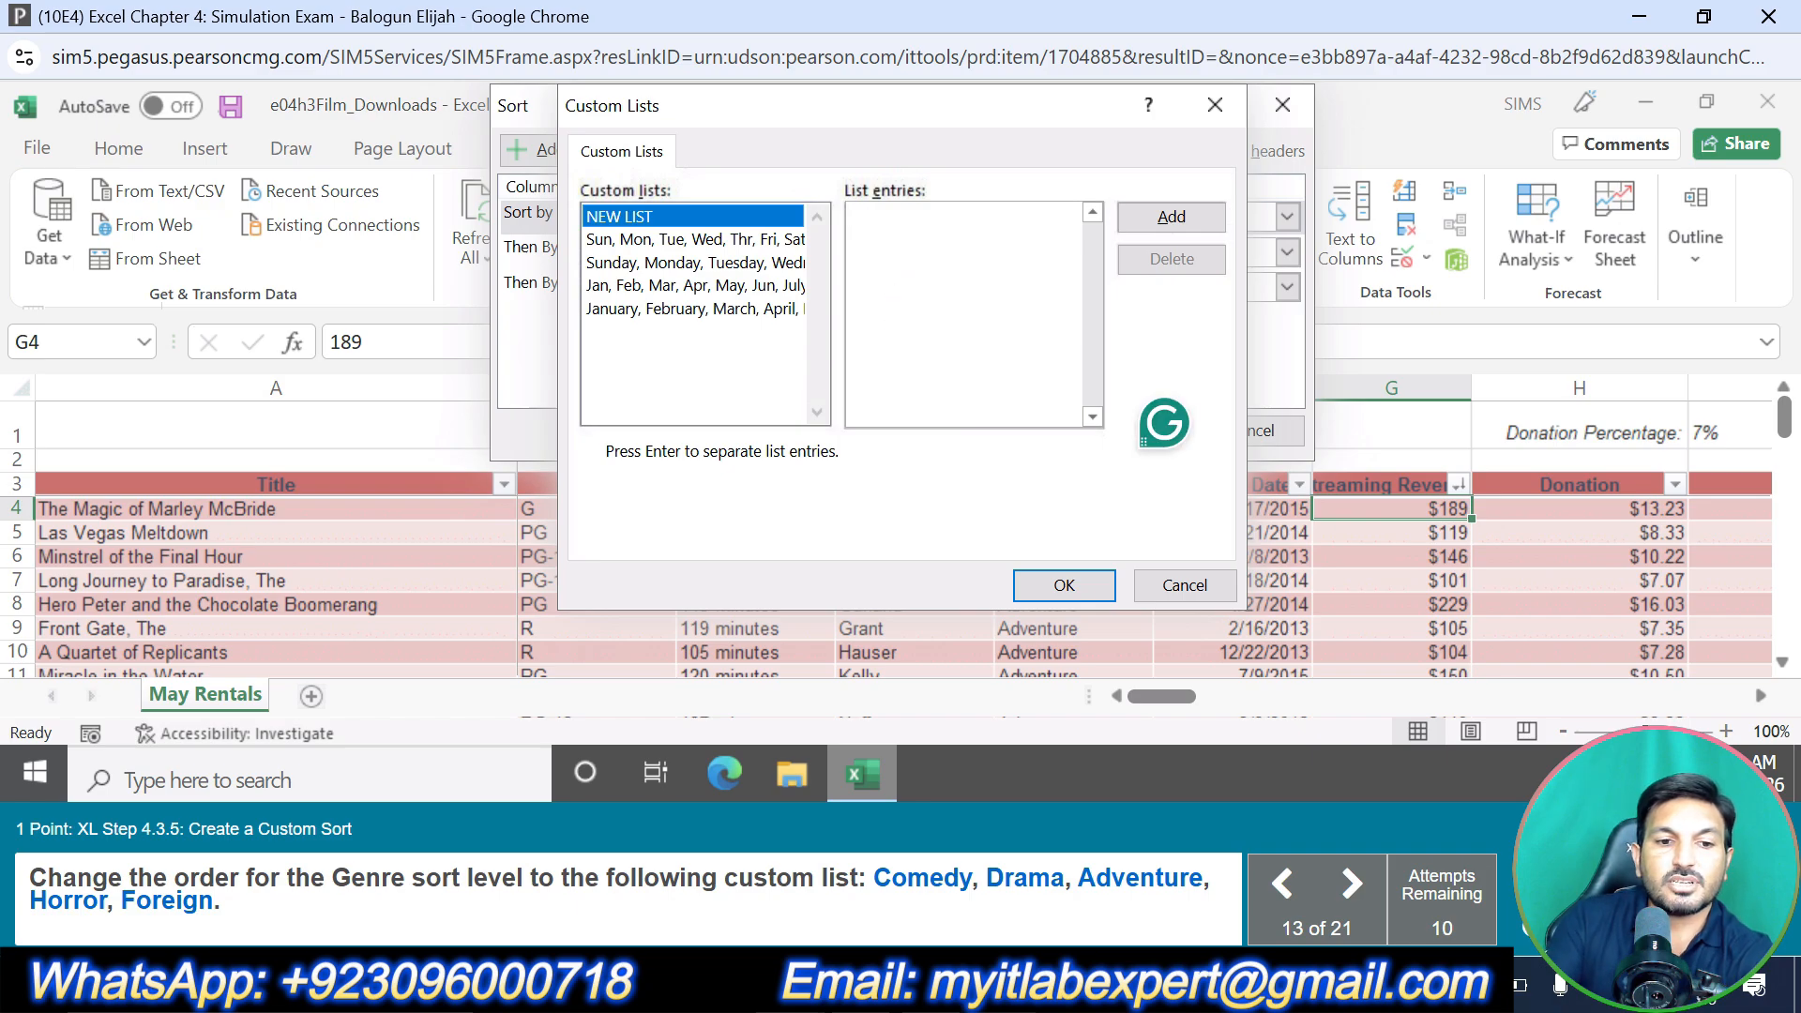
{"action": "type", "text": "cOMEDY"}
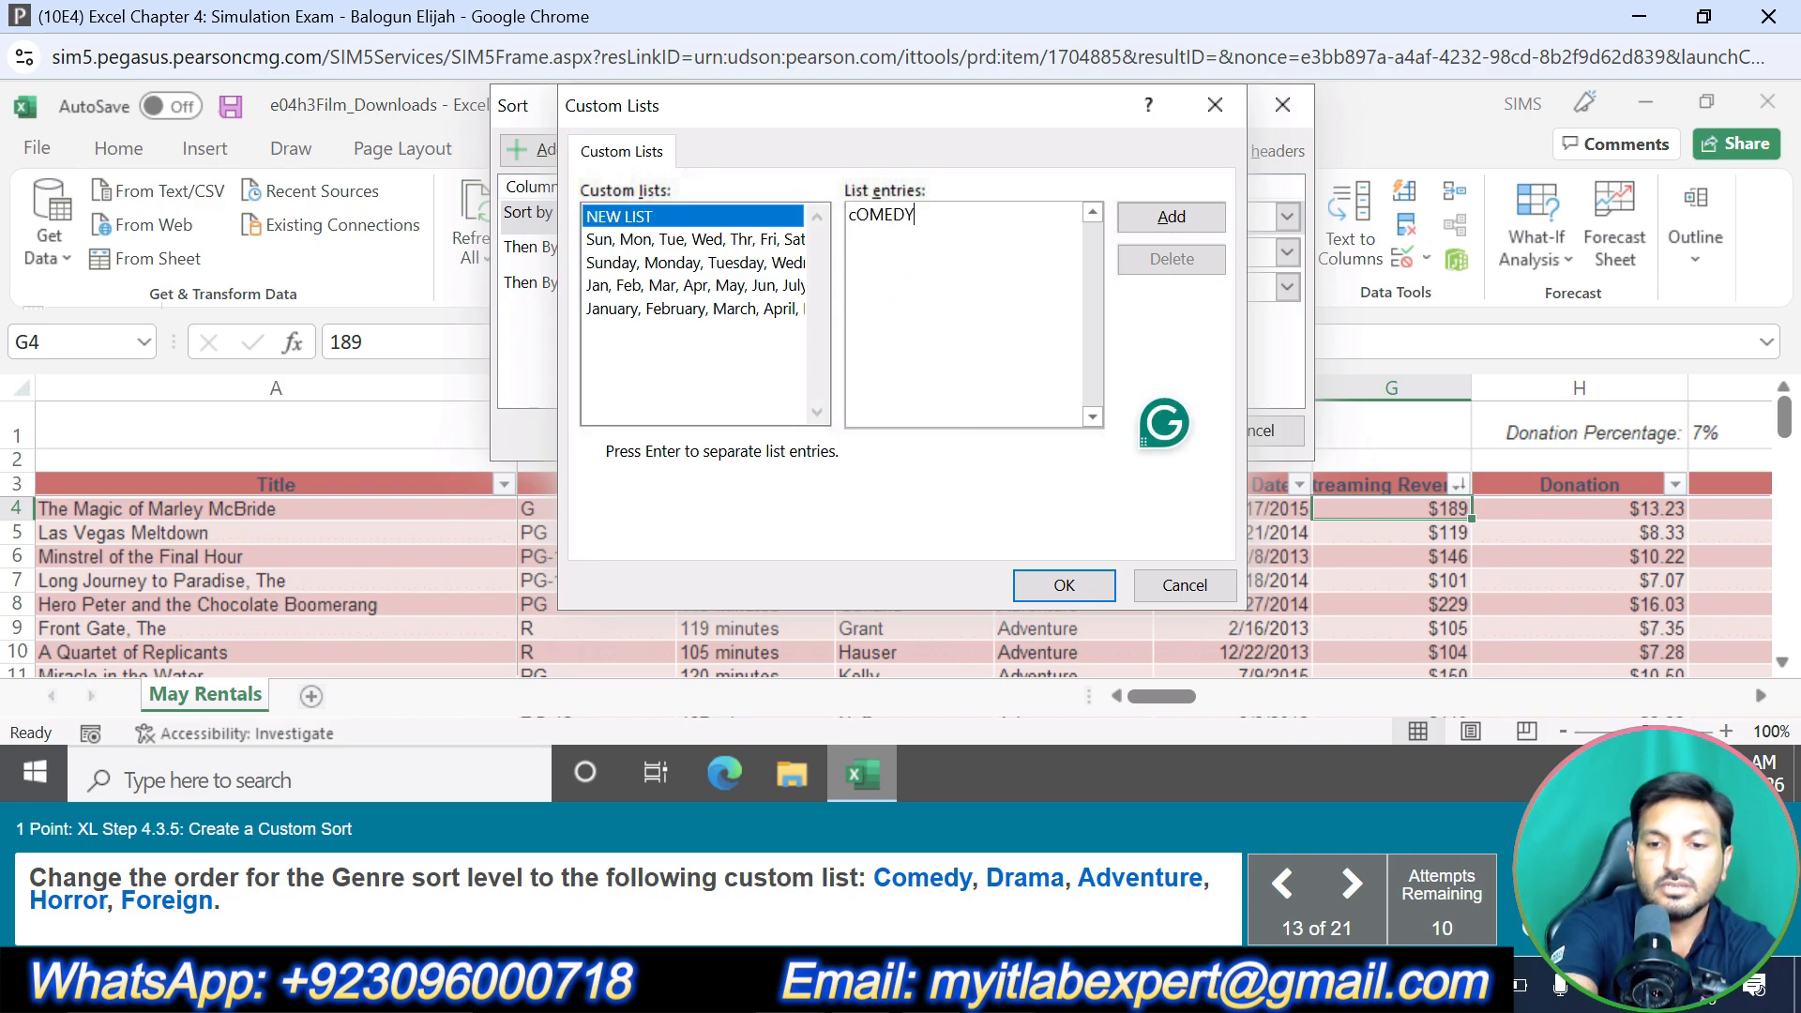
{"action": "key", "text": "Return"}
{"action": "type", "text": "d"}
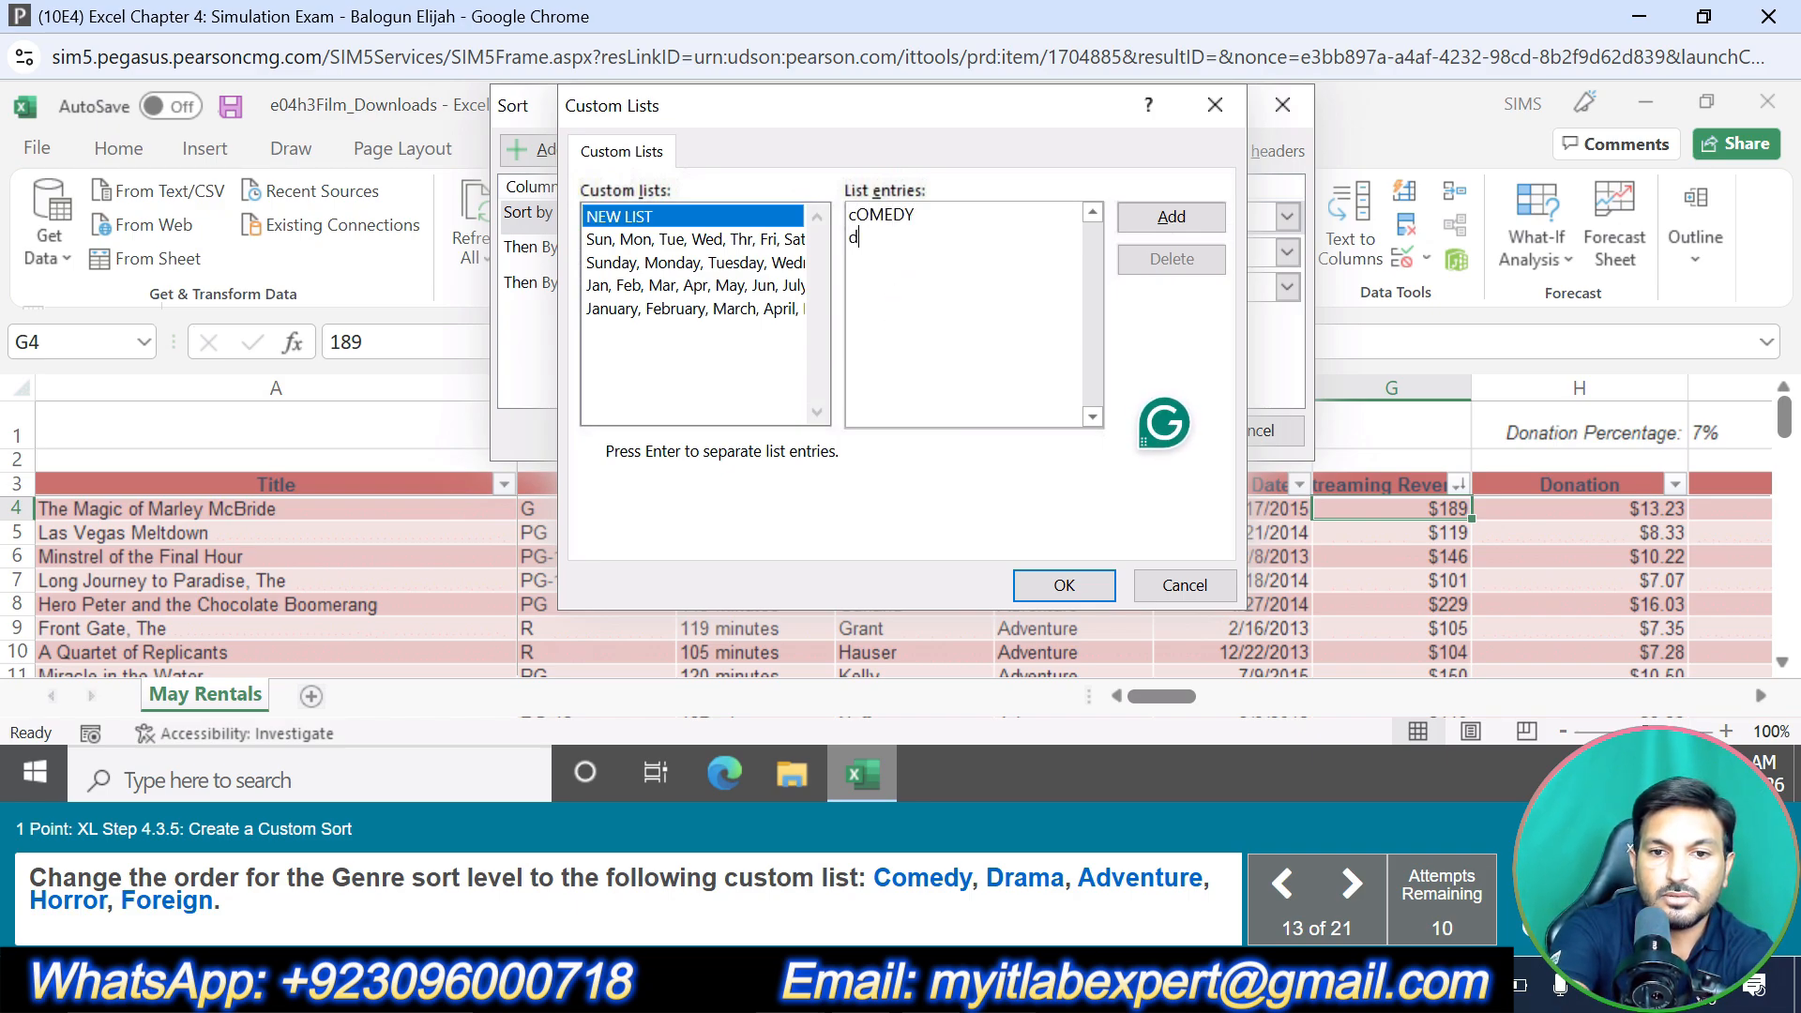
{"action": "type", "text": "RAMA"}
{"action": "key", "text": "BackSpace"}
{"action": "key", "text": "BackSpace"}
{"action": "key", "text": "BackSpace"}
{"action": "key", "text": "BackSpace"}
{"action": "key", "text": "BackSpace"}
{"action": "key", "text": "BackSpace"}
{"action": "key", "text": "BackSpace"}
{"action": "key", "text": "BackSpace"}
{"action": "key", "text": "BackSpace"}
{"action": "key", "text": "BackSpace"}
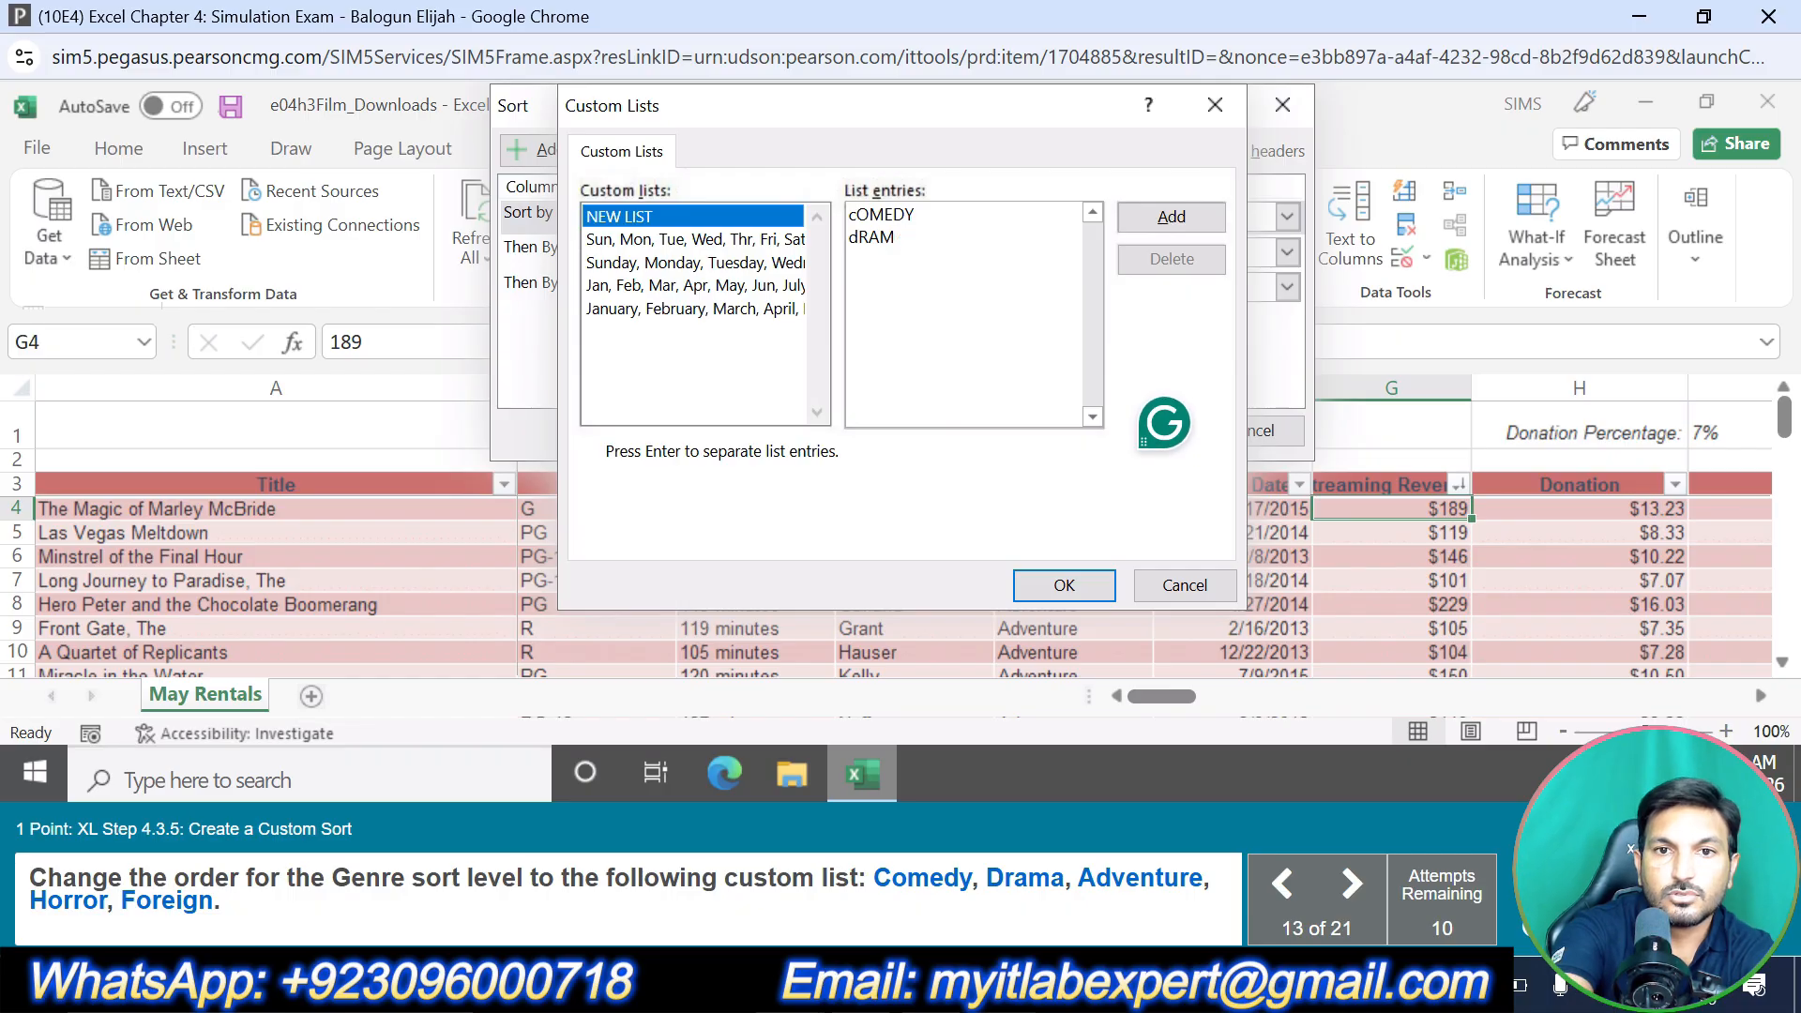
{"action": "key", "text": "BackSpace"}
{"action": "key", "text": "BackSpace"}
Enter Comedy, Drama, Adventure, Horror and Foreign as separate entries of the new custom list
{"action": "type", "text": "C"}
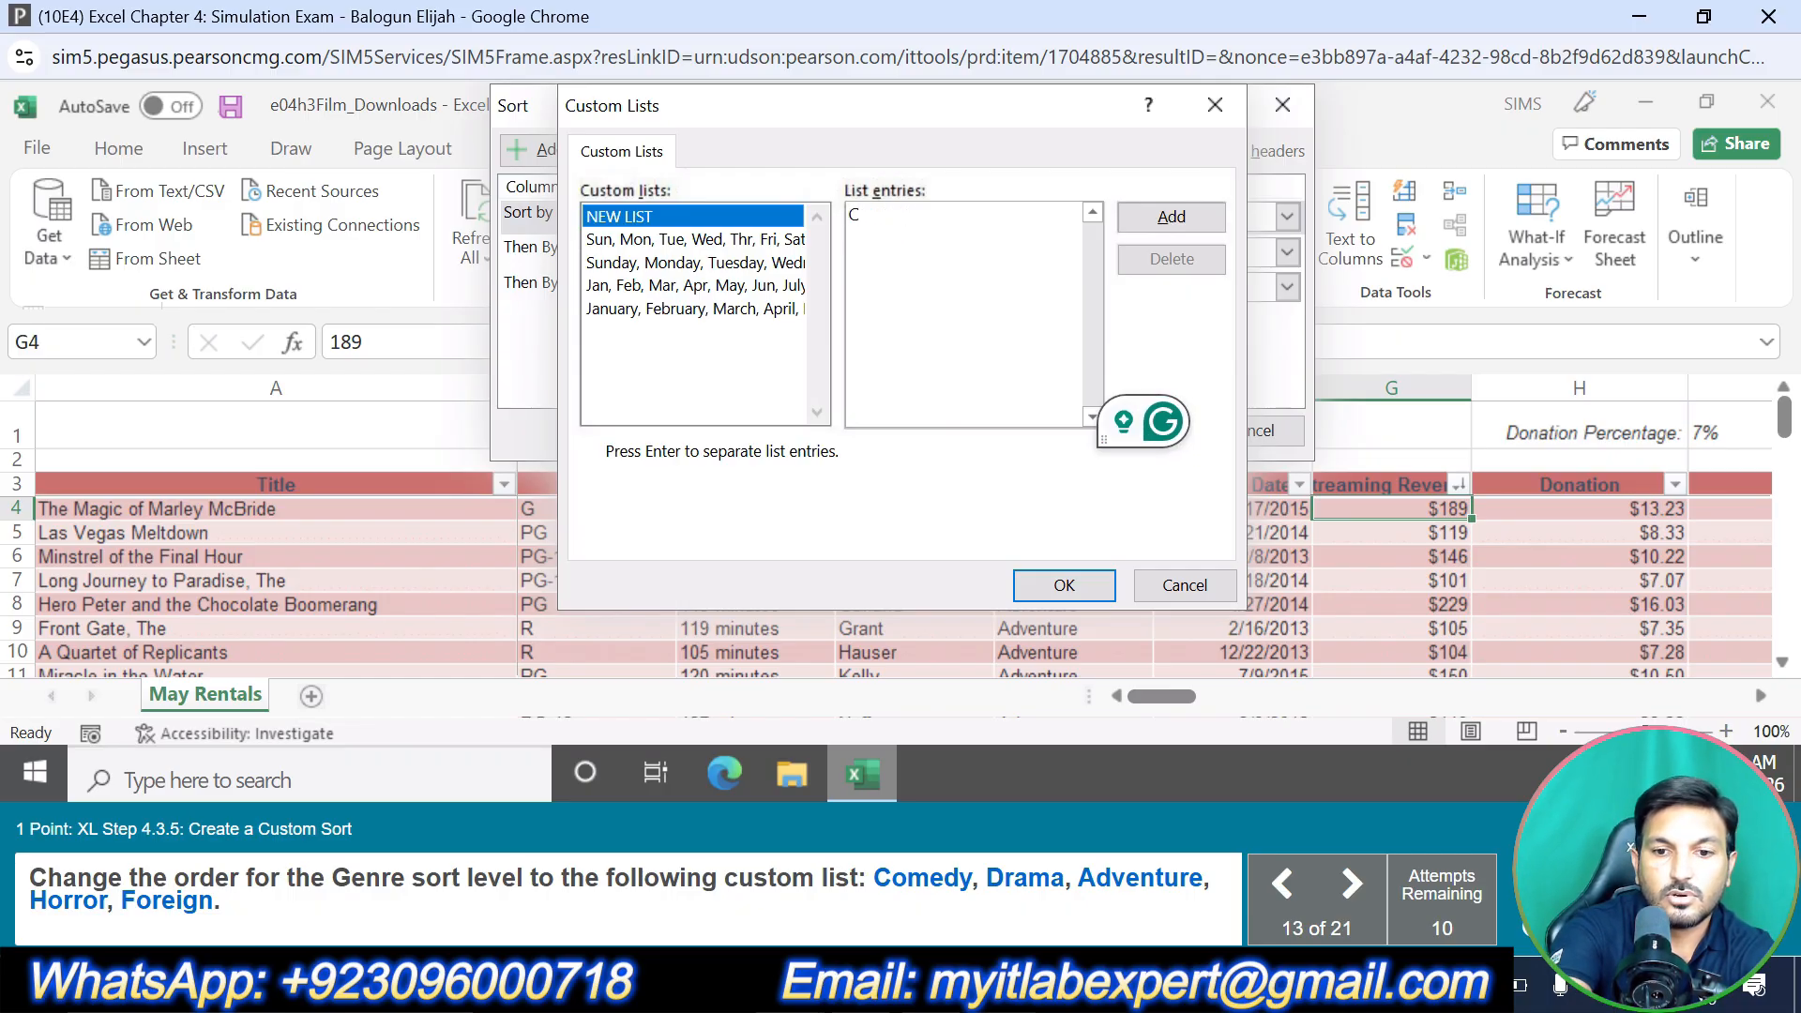
{"action": "type", "text": "omedy"}
{"action": "key", "text": "Return"}
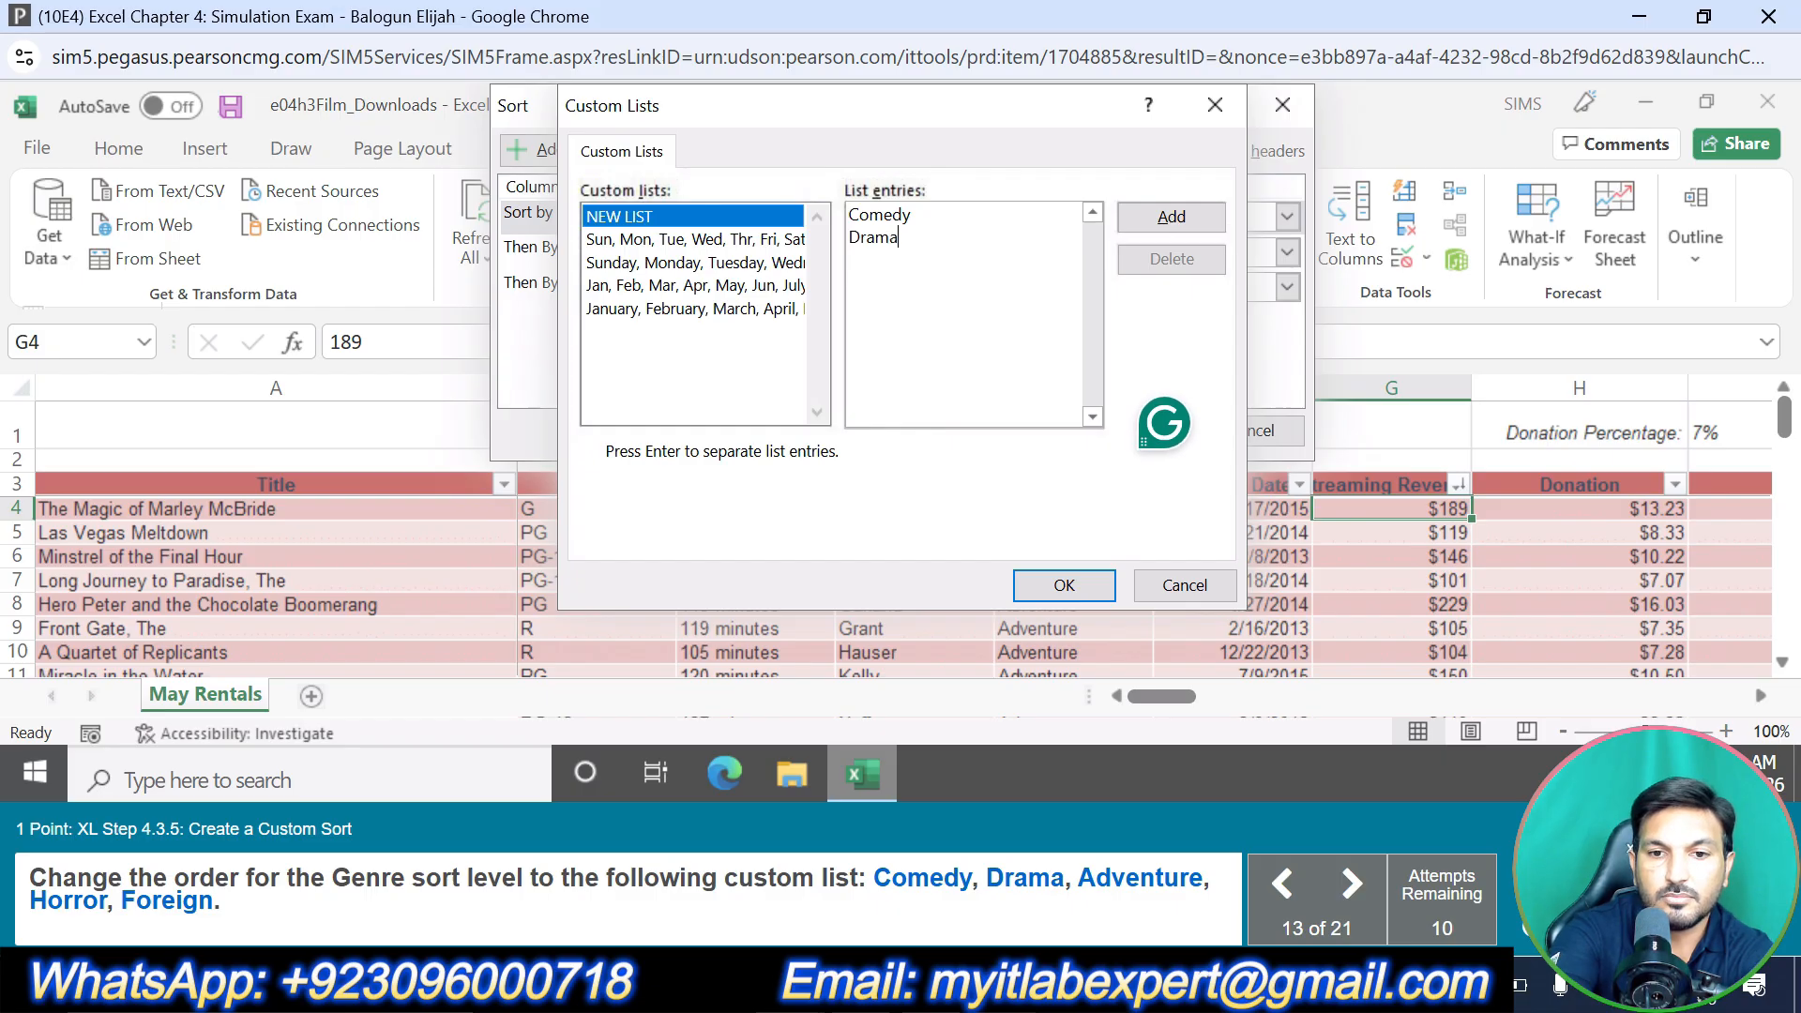
{"action": "type", "text": "dv"}
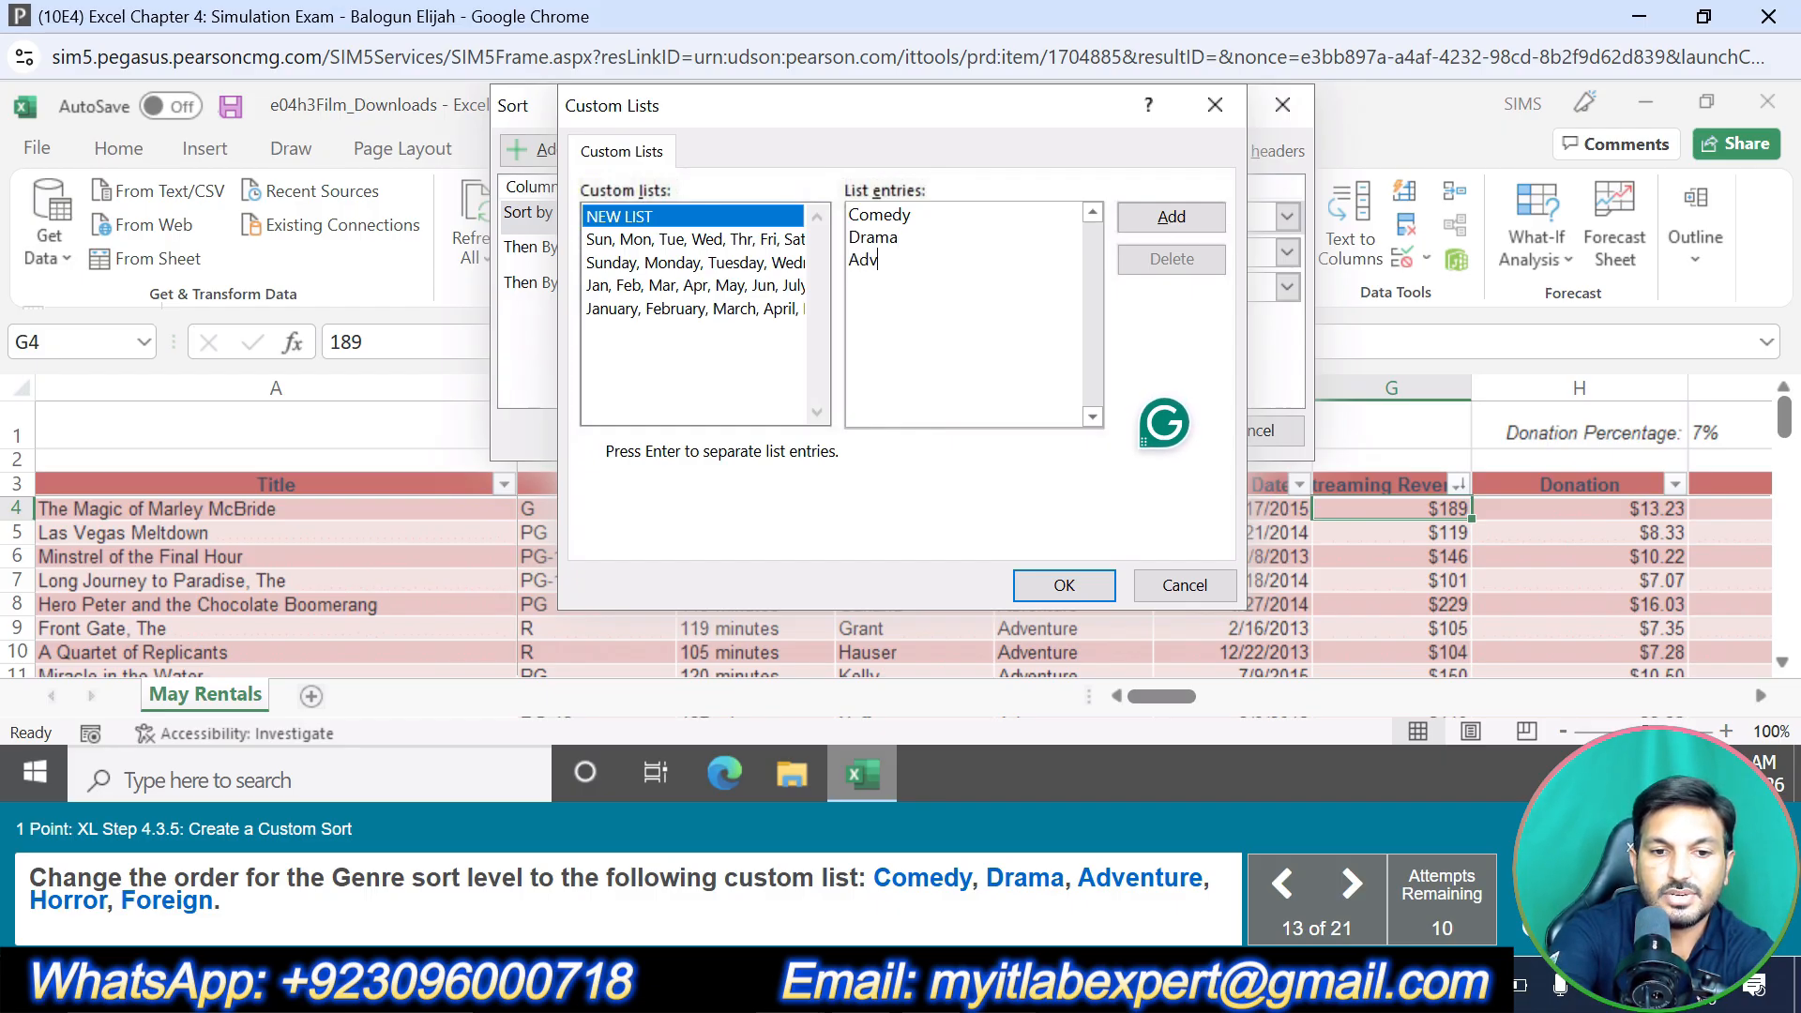
{"action": "type", "text": "enture"}
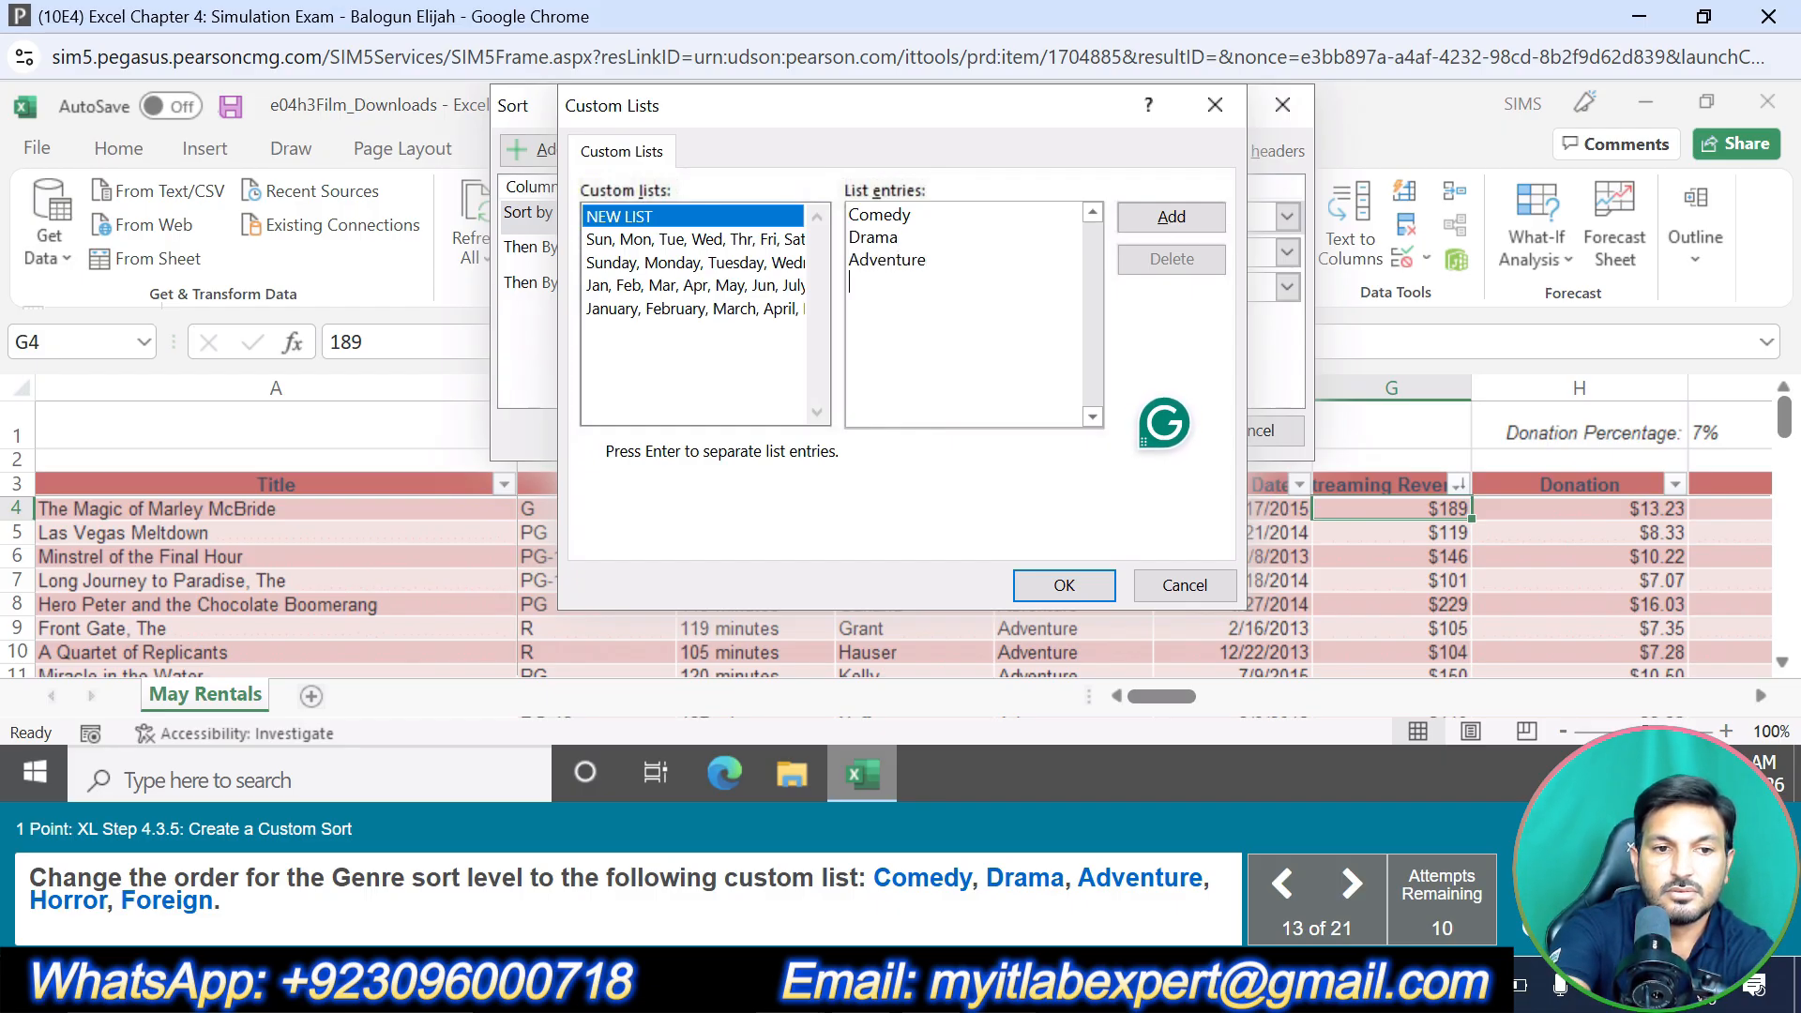
{"action": "key", "text": "Return"}
{"action": "type", "text": "Horr"}
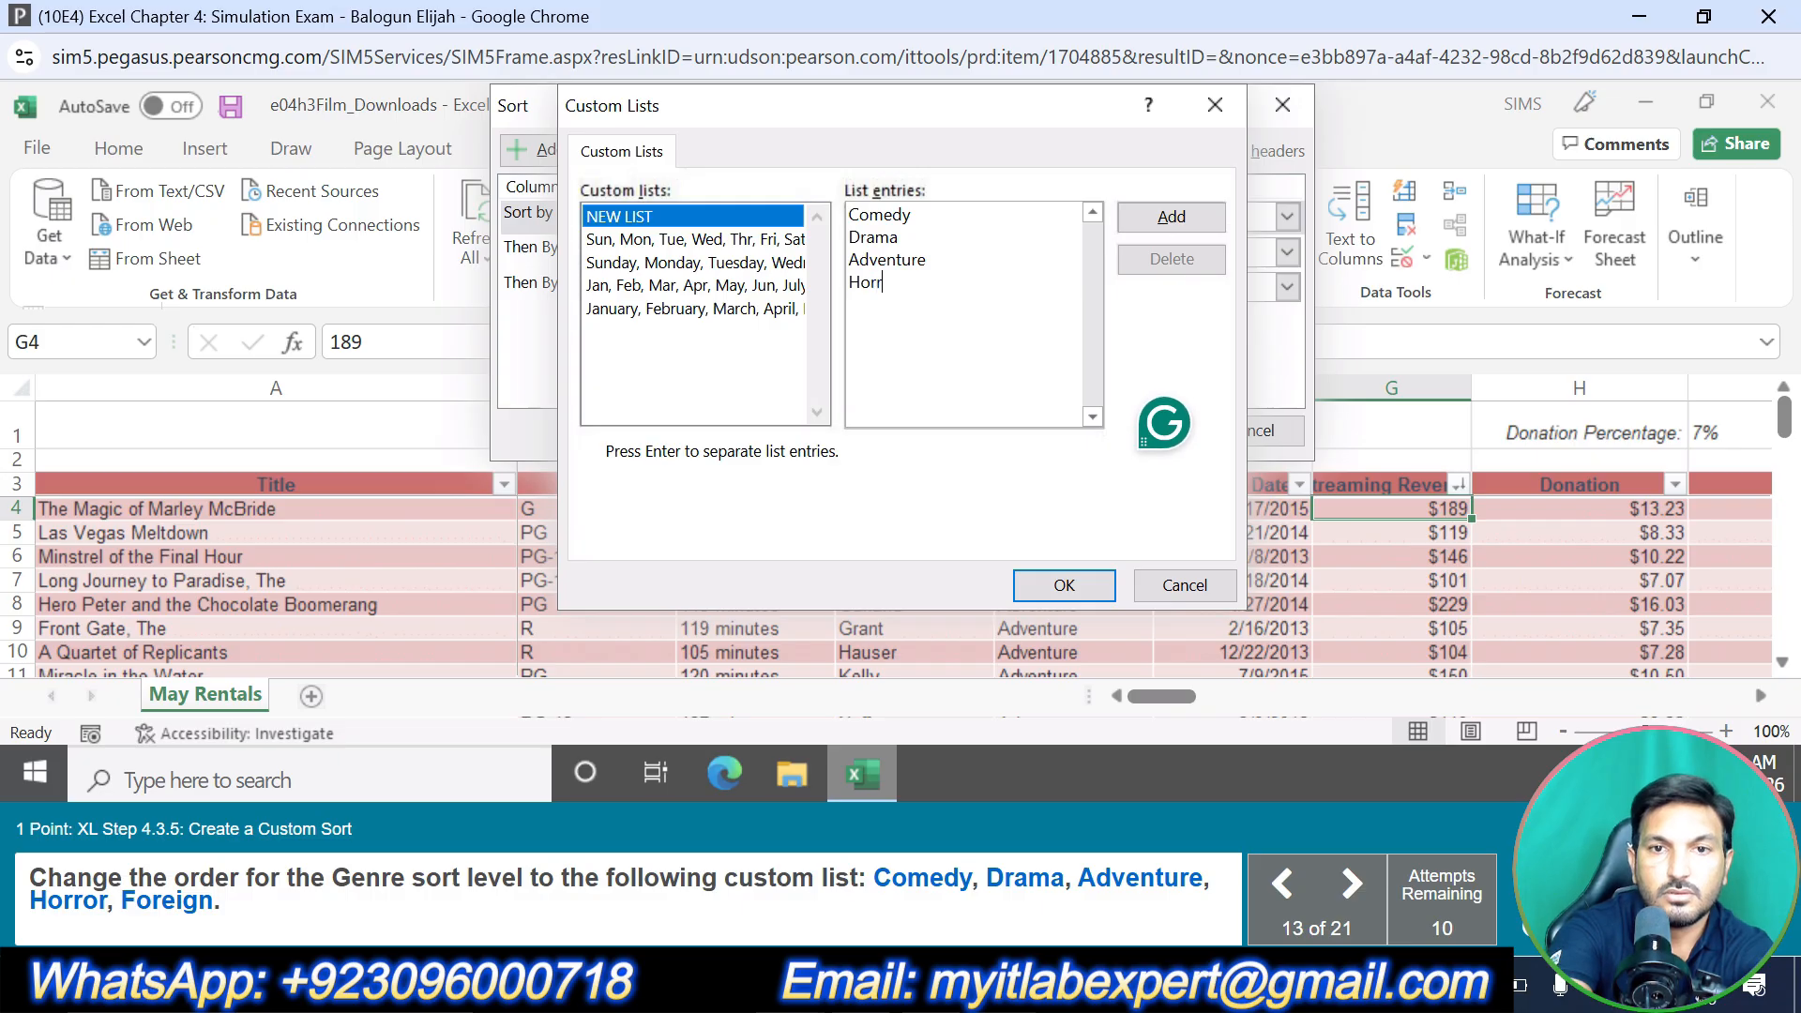
{"action": "type", "text": "or"}
{"action": "key", "text": "Return"}
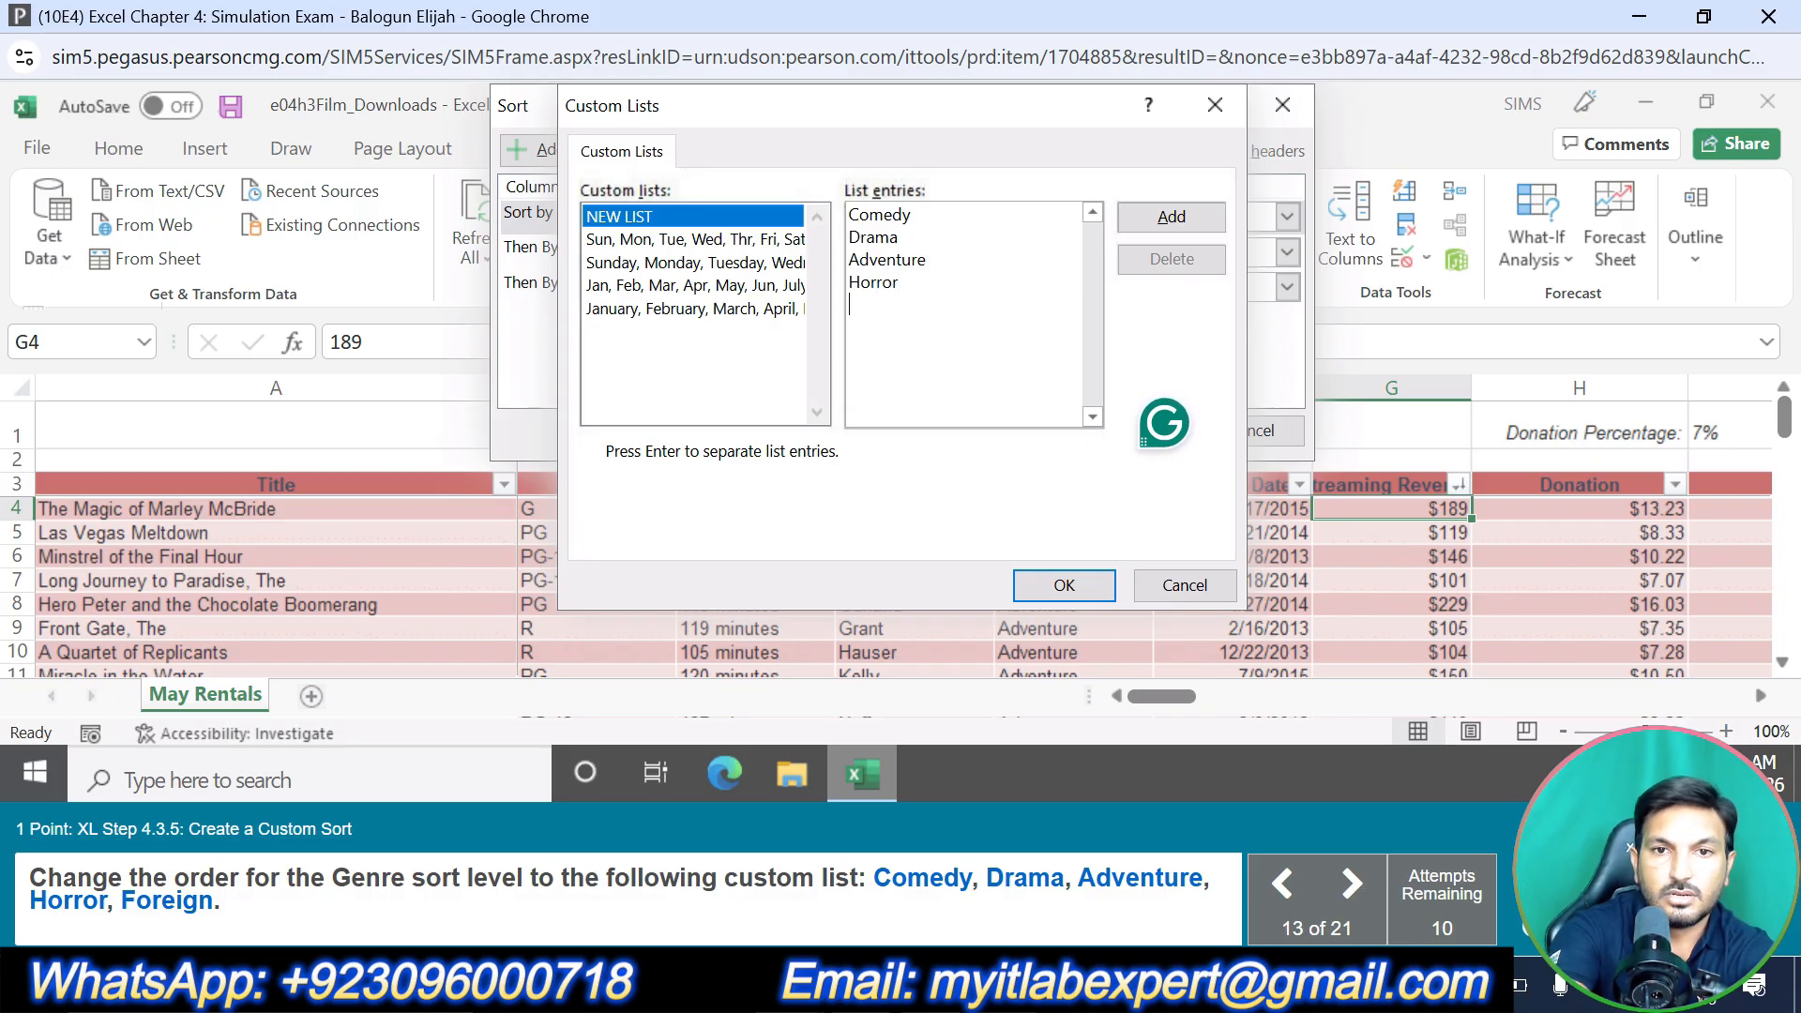
{"action": "type", "text": "Fore"}
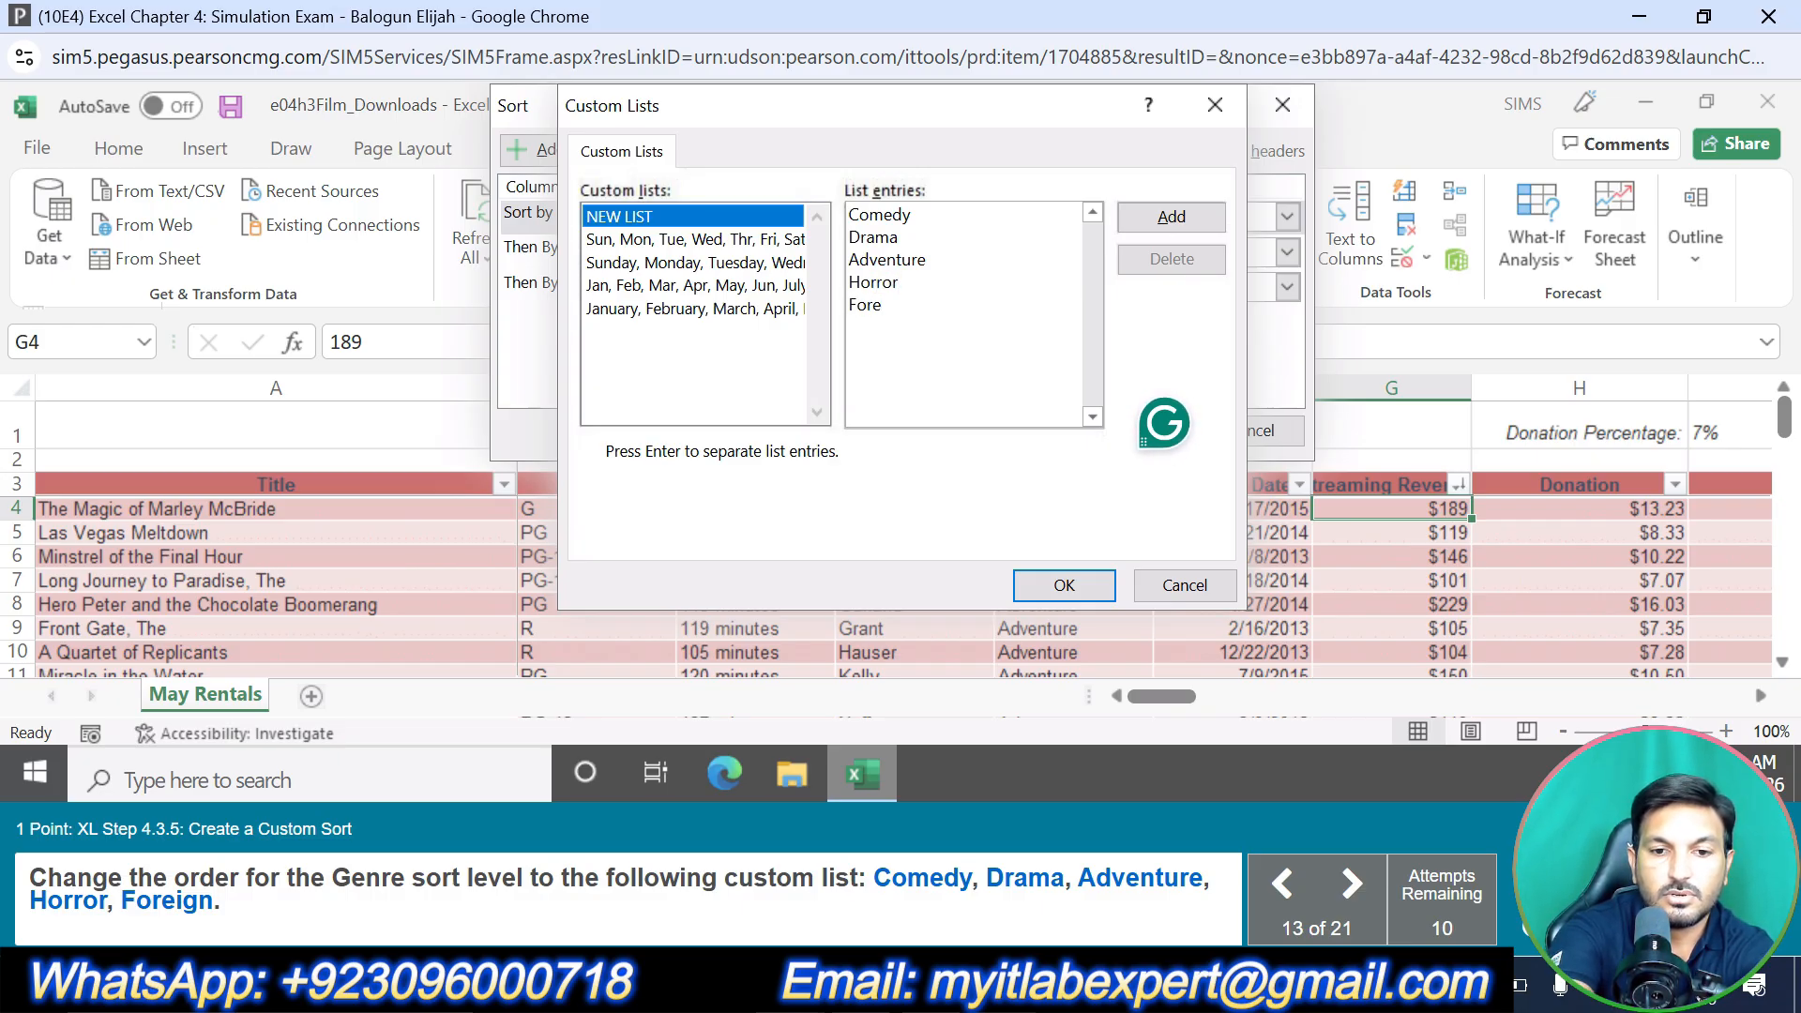
{"action": "type", "text": "ign"}
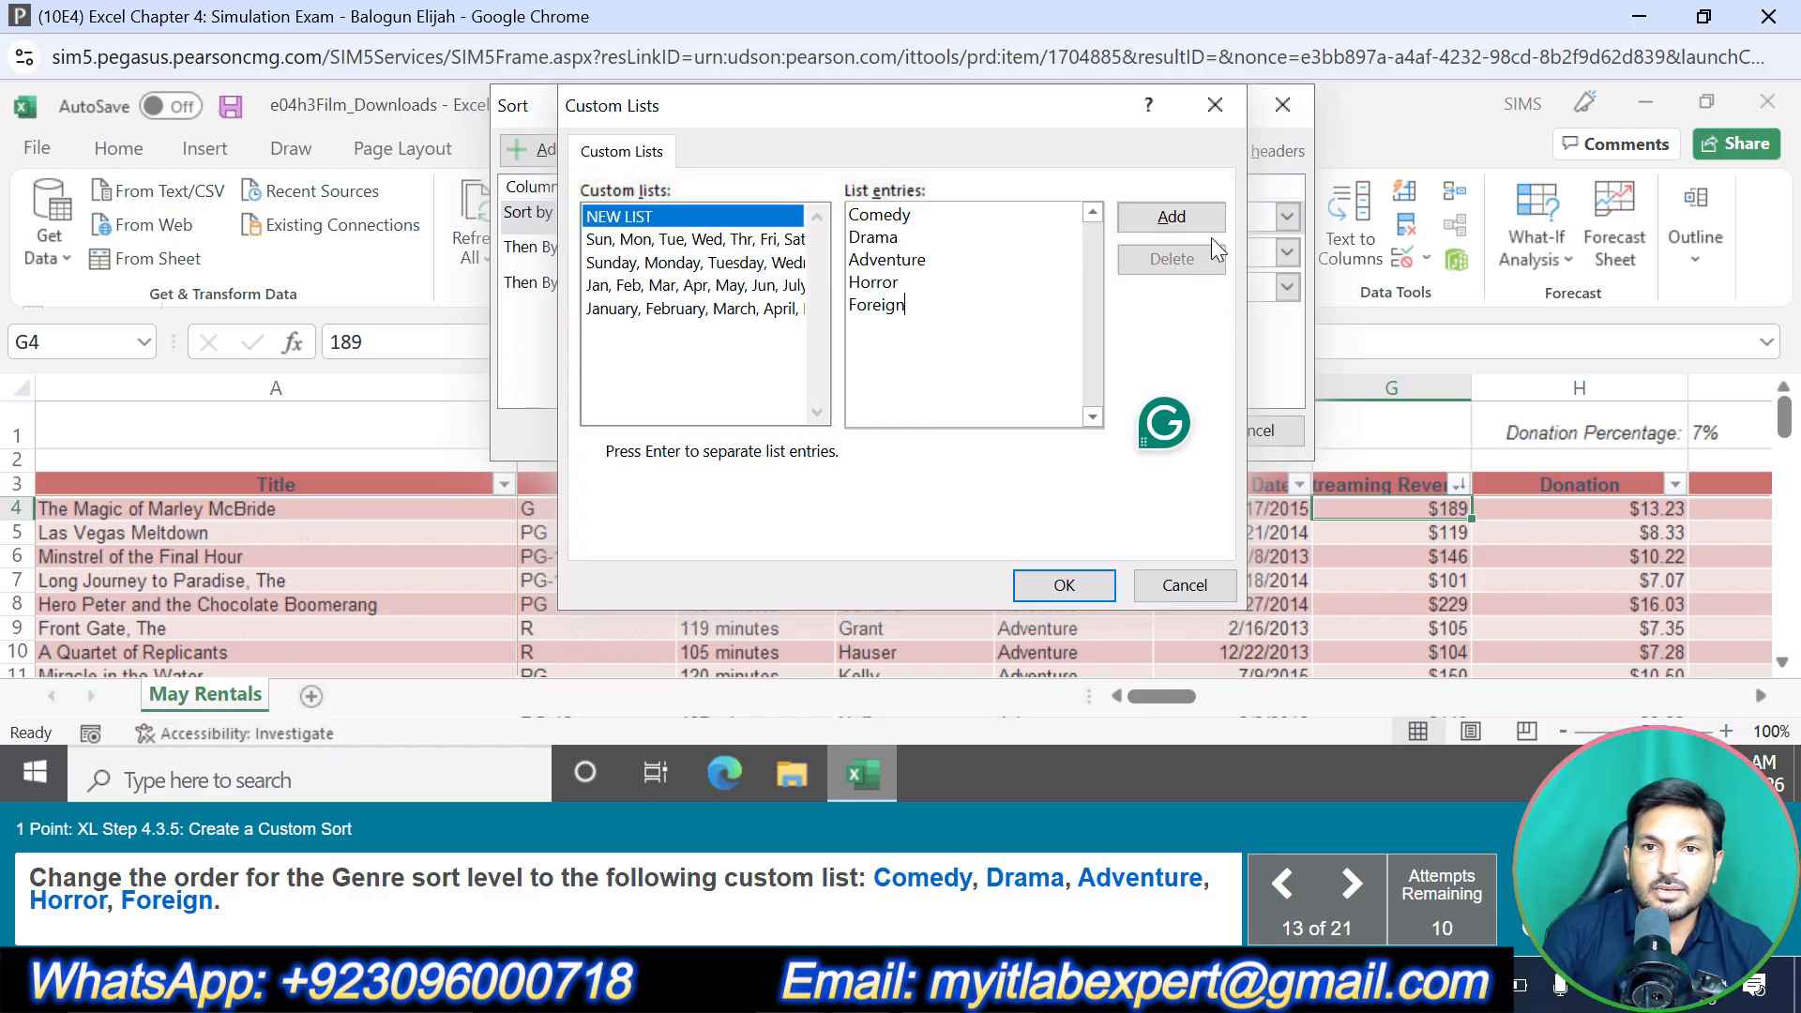
Add the genre list to the custom lists, use it as the Genre sort order and apply the sort
{"action": "left_click", "coordinate": [1189, 220]}
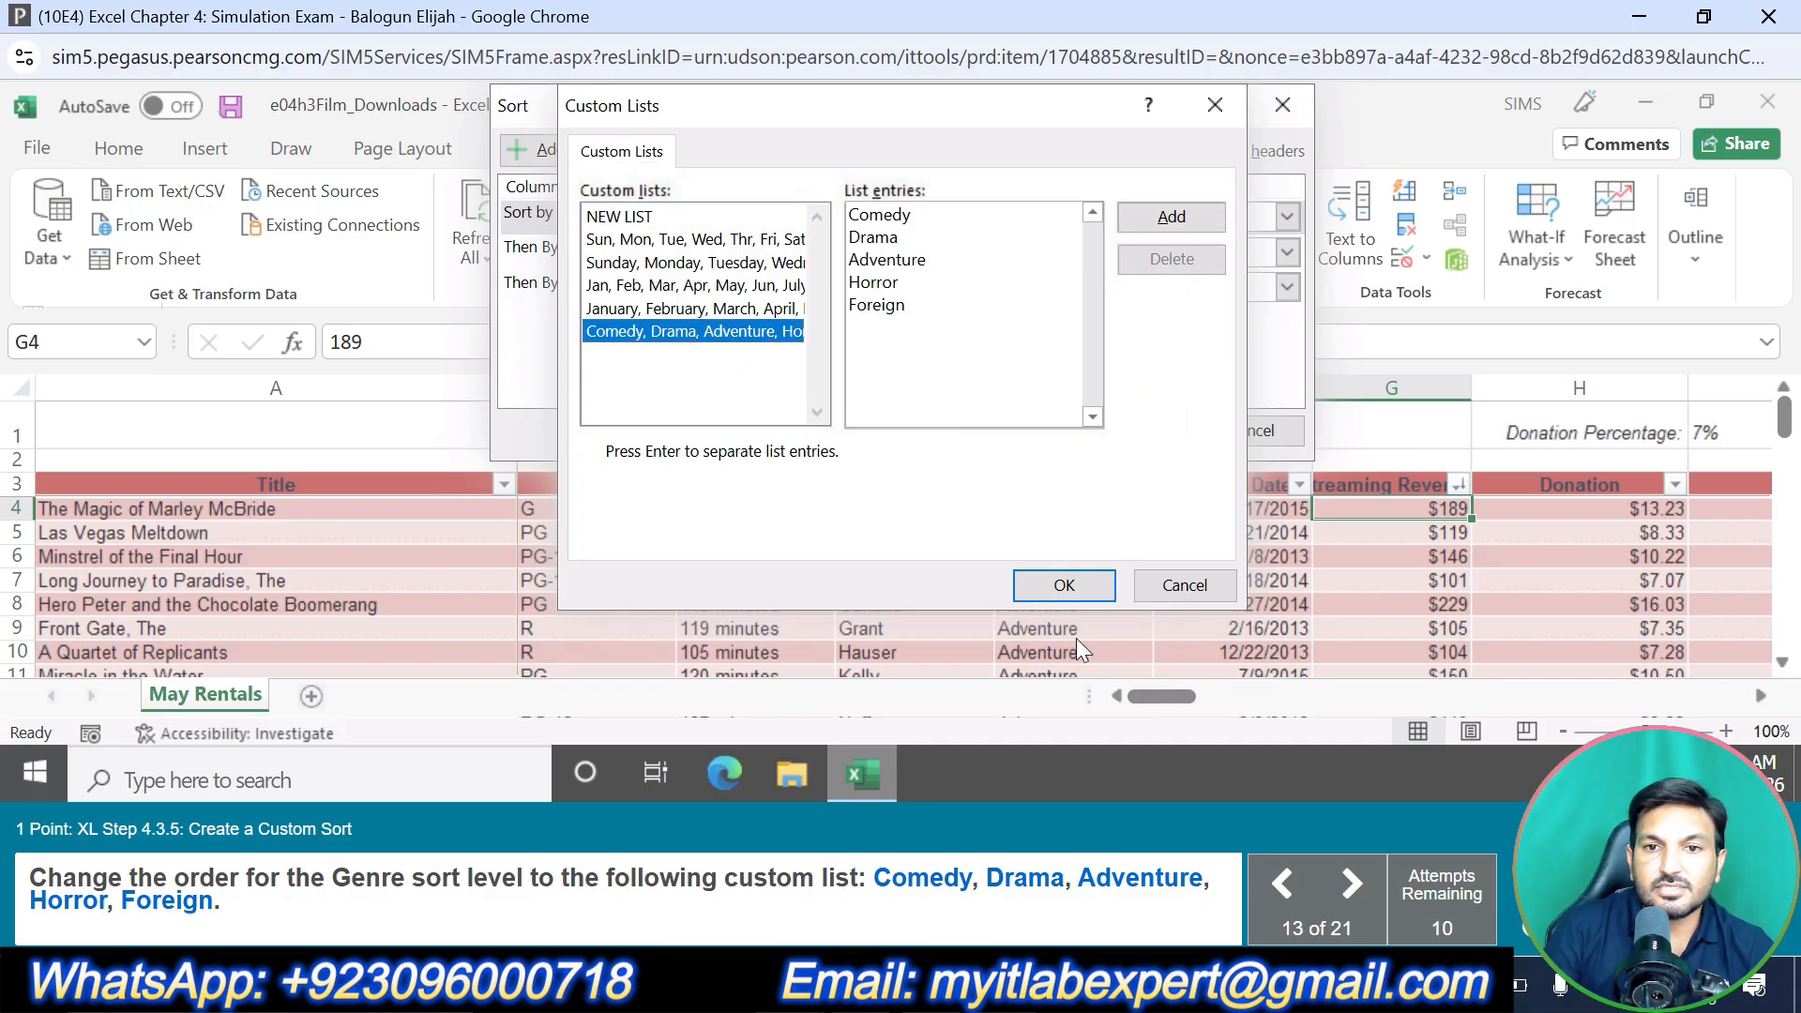
{"action": "left_click", "coordinate": [1064, 585]}
{"action": "left_click", "coordinate": [1123, 429]}
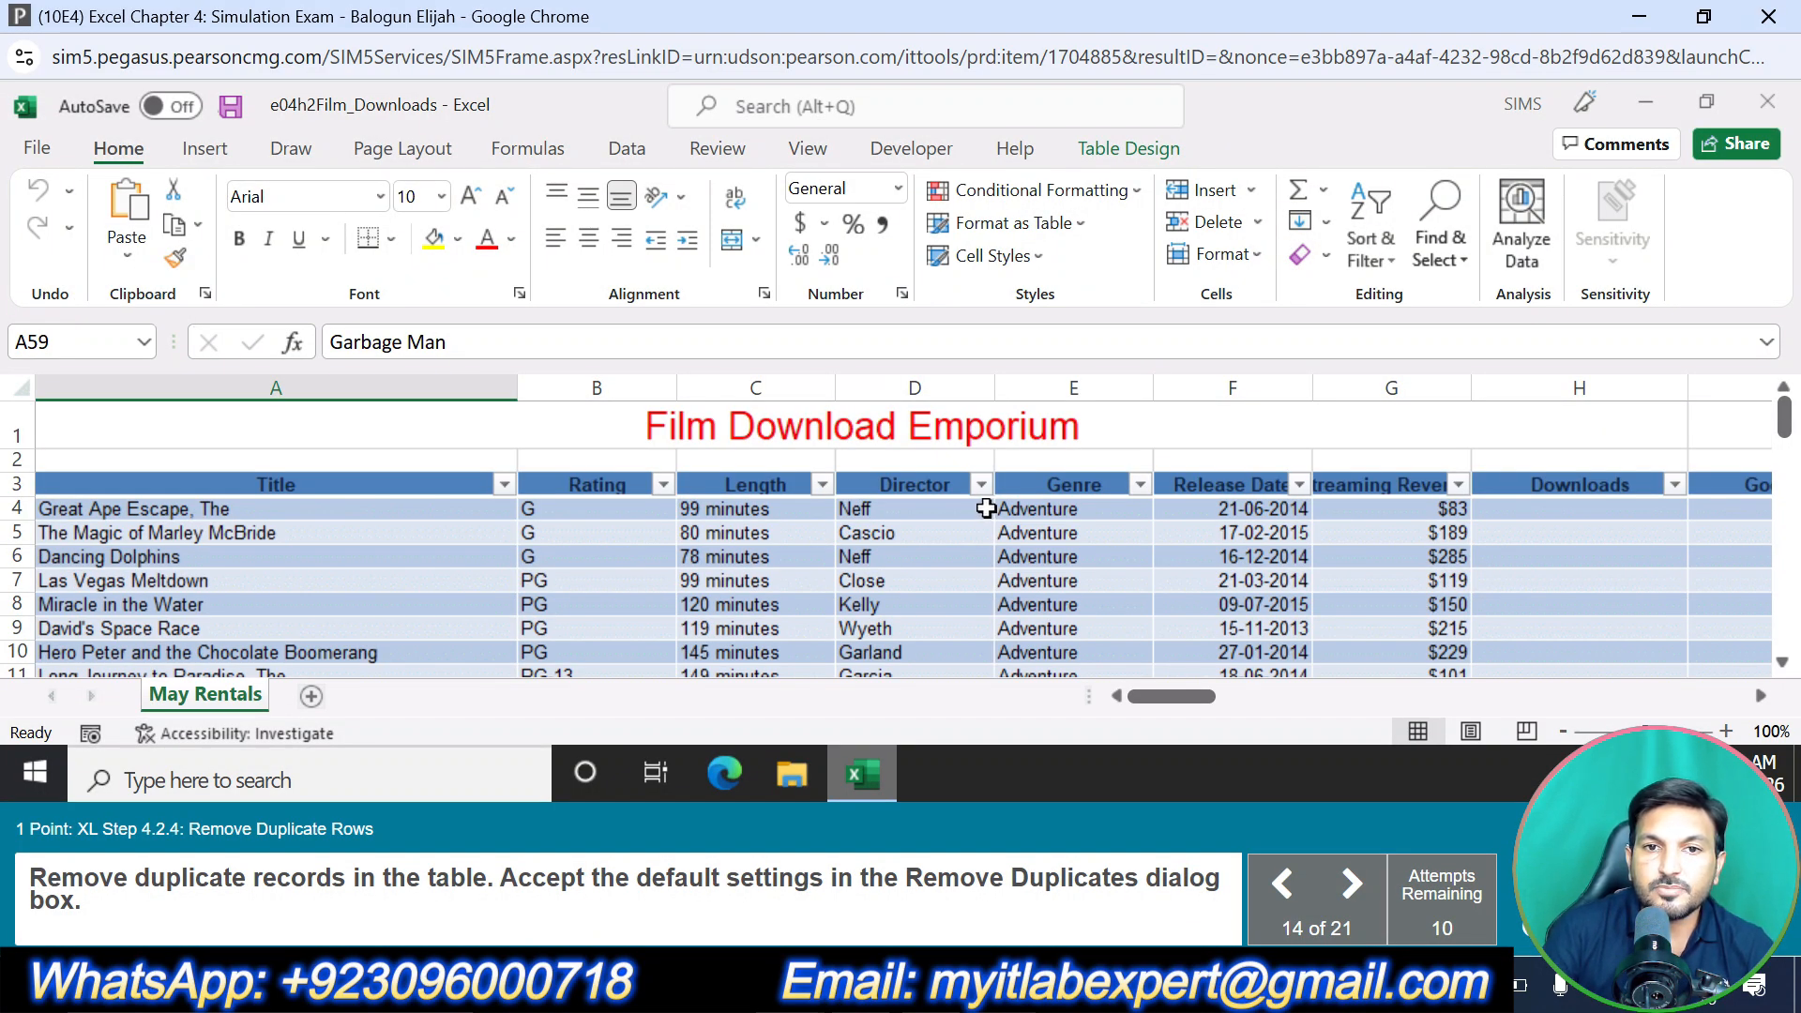
Remove duplicate records from the film table, keeping the default Remove Duplicates settings
{"action": "left_click", "coordinate": [1121, 149]}
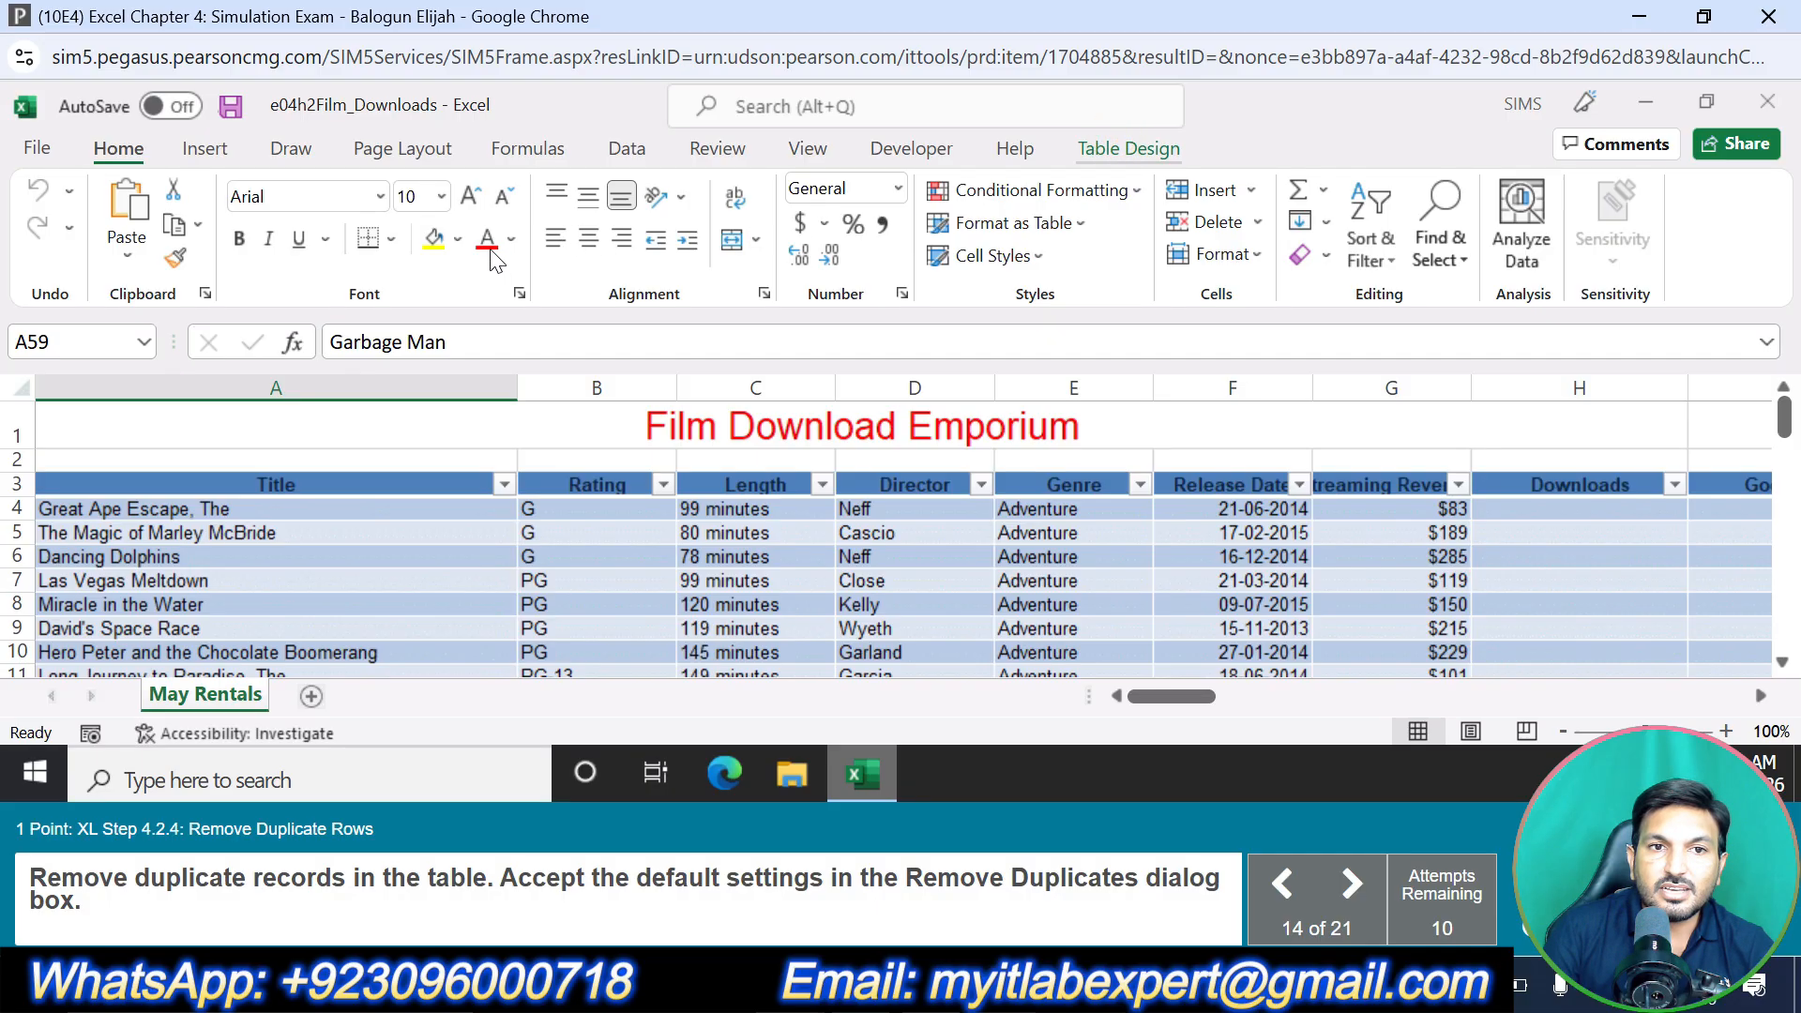
{"action": "left_click", "coordinate": [264, 223]}
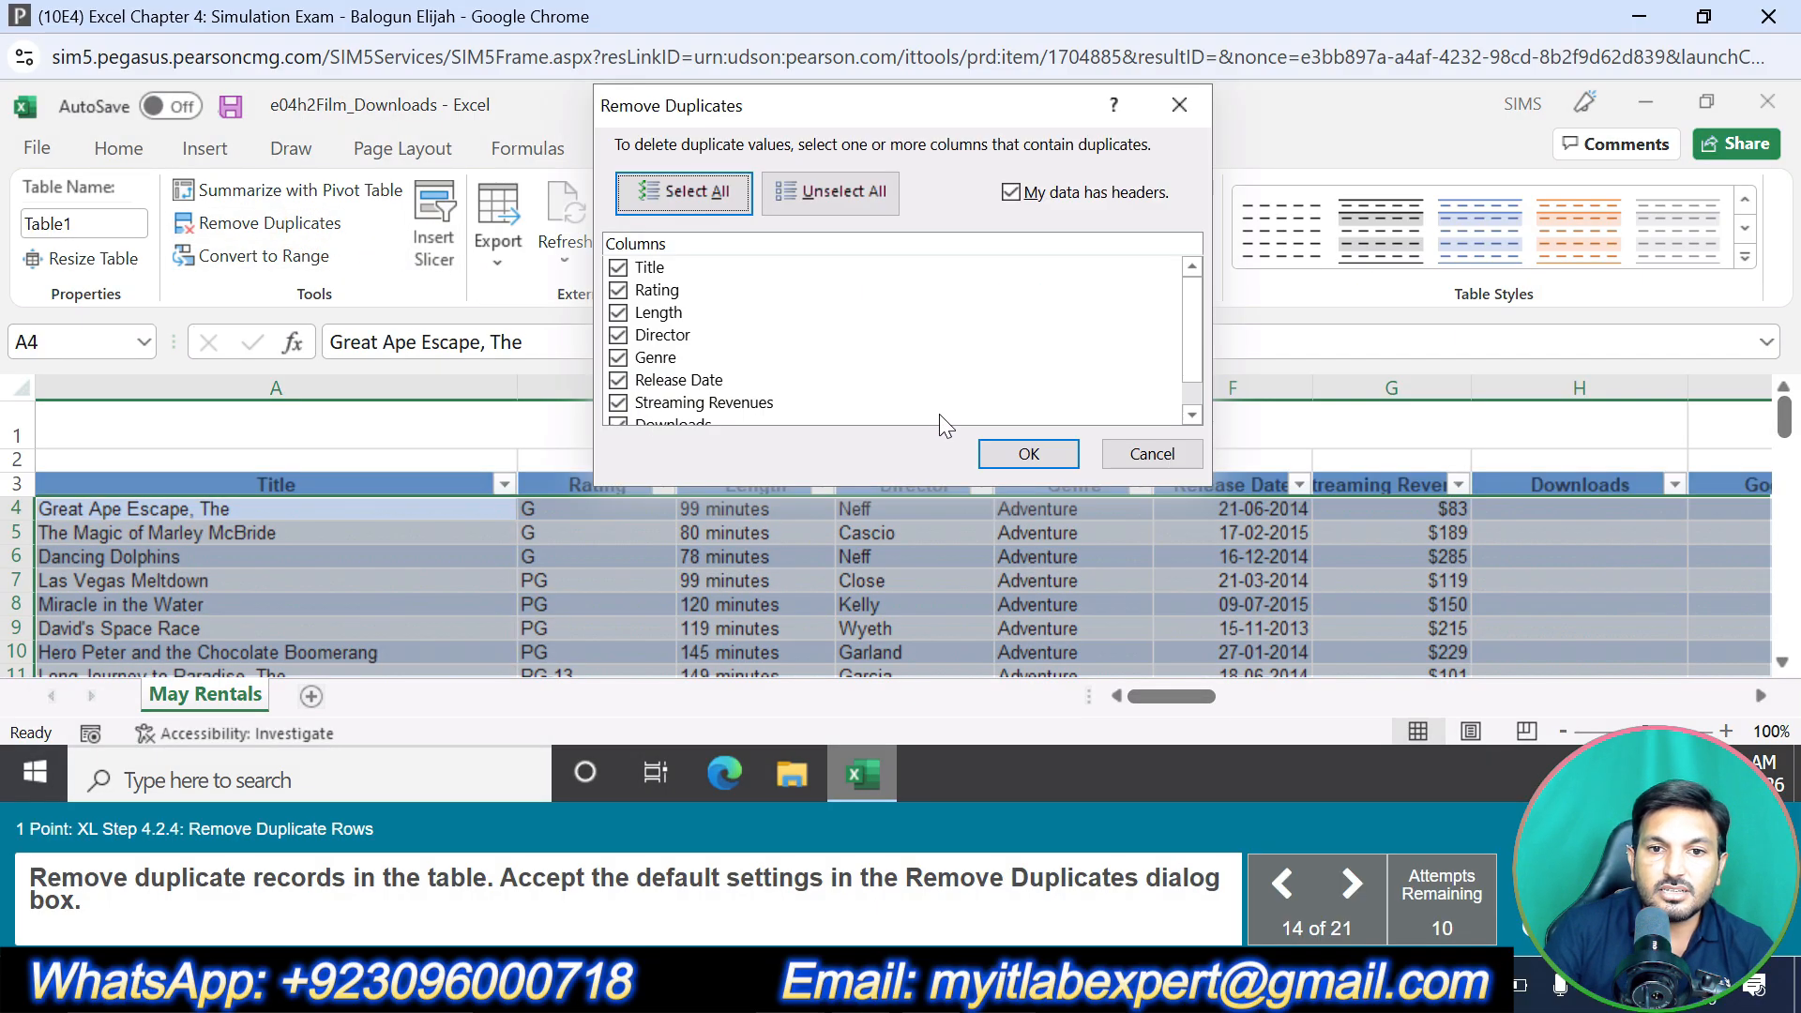
{"action": "left_click", "coordinate": [1020, 453]}
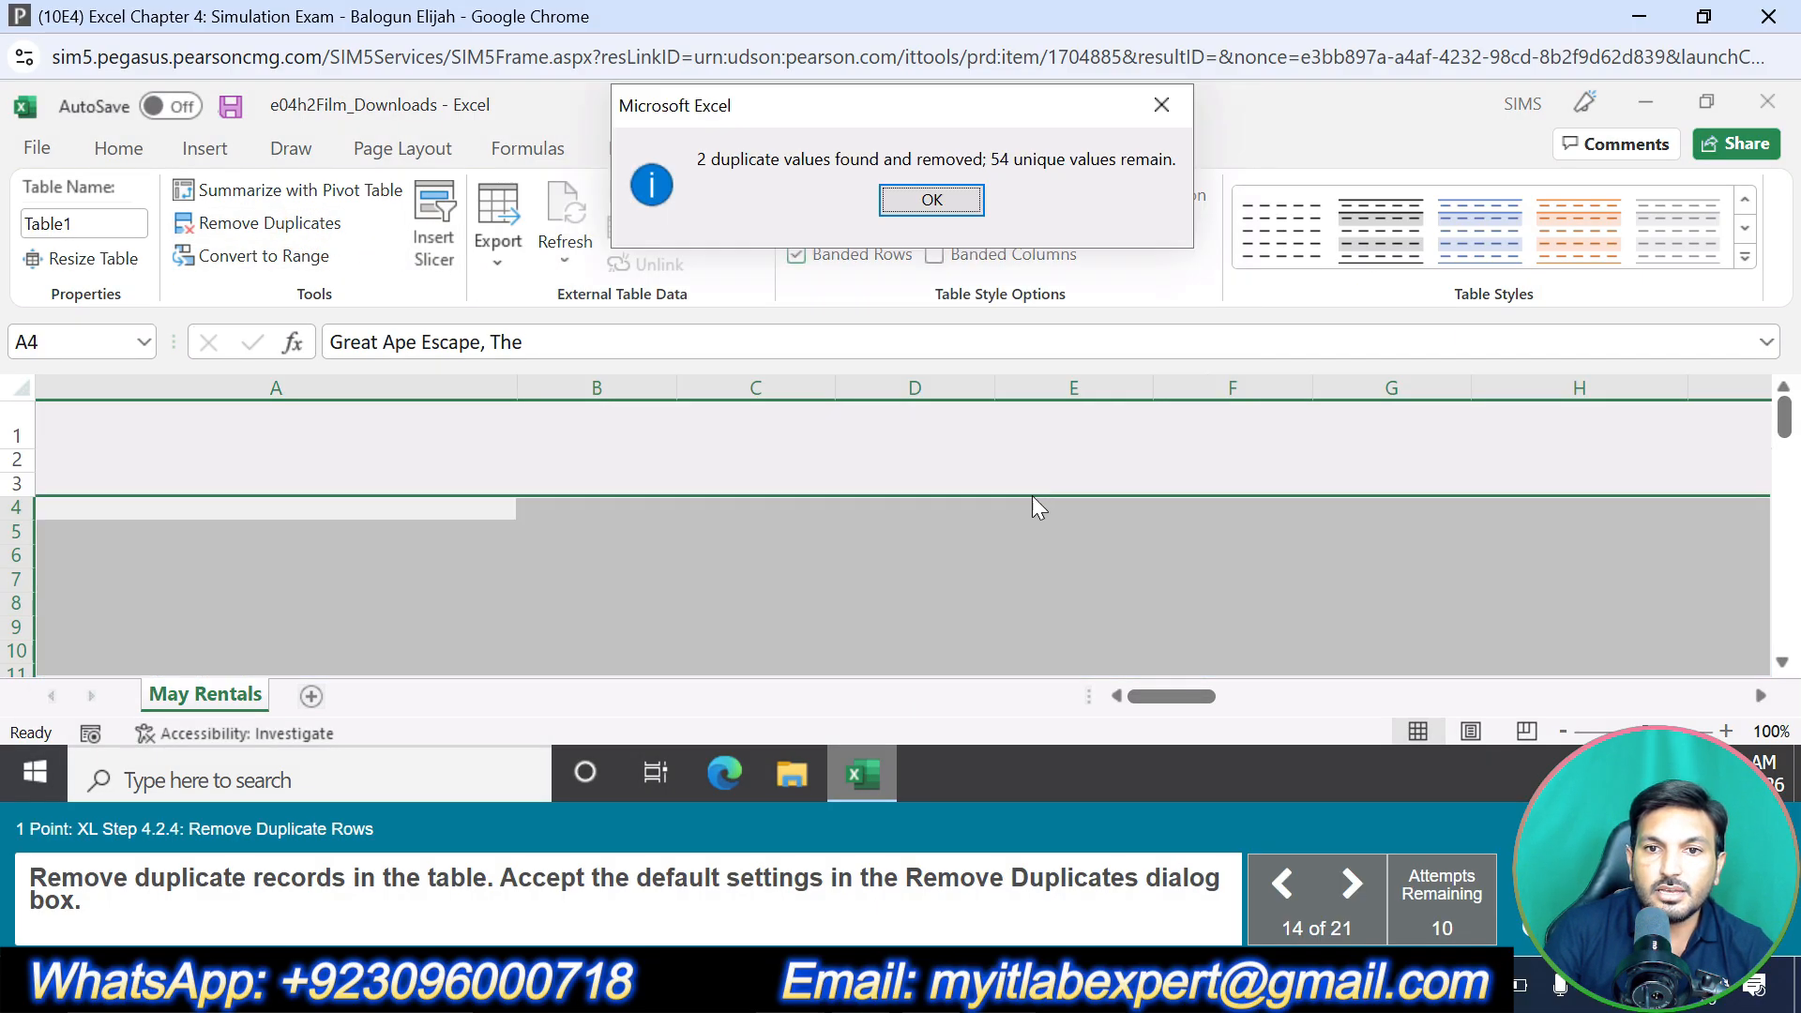
{"action": "left_click", "coordinate": [940, 201]}
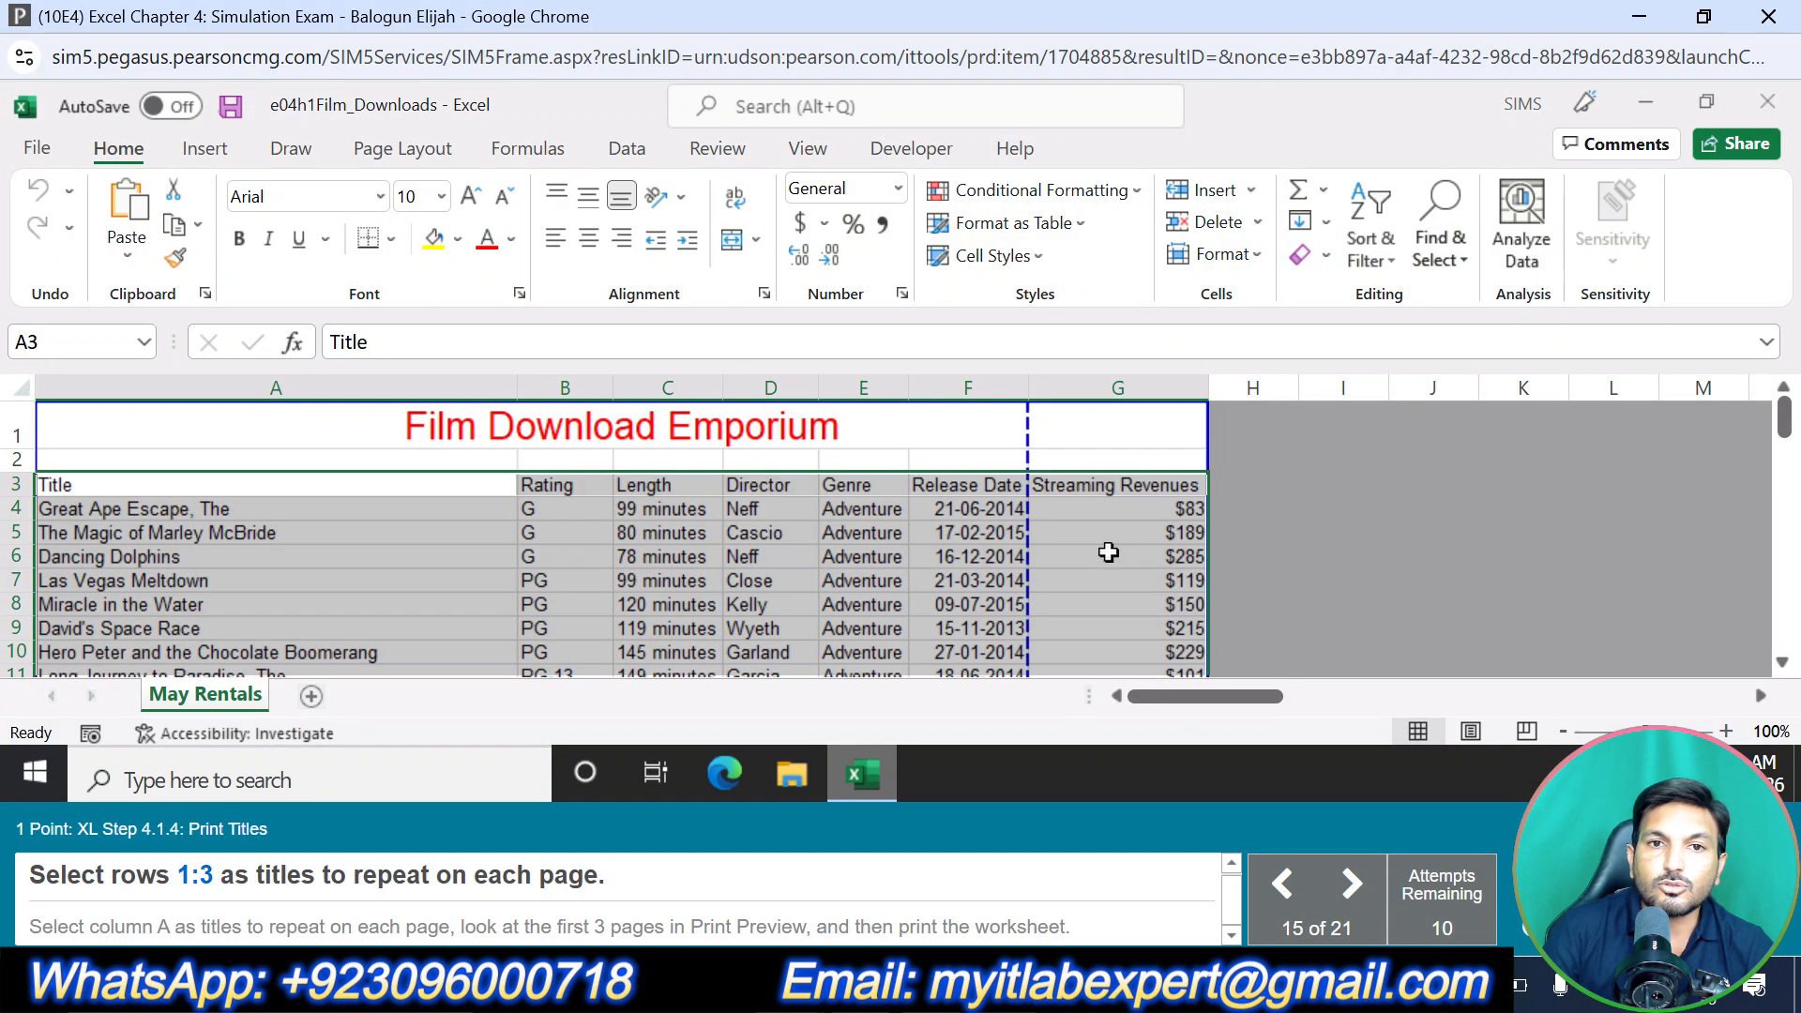
Set rows 1:3 as print titles to repeat at the top of each page
{"action": "left_click", "coordinate": [403, 147]}
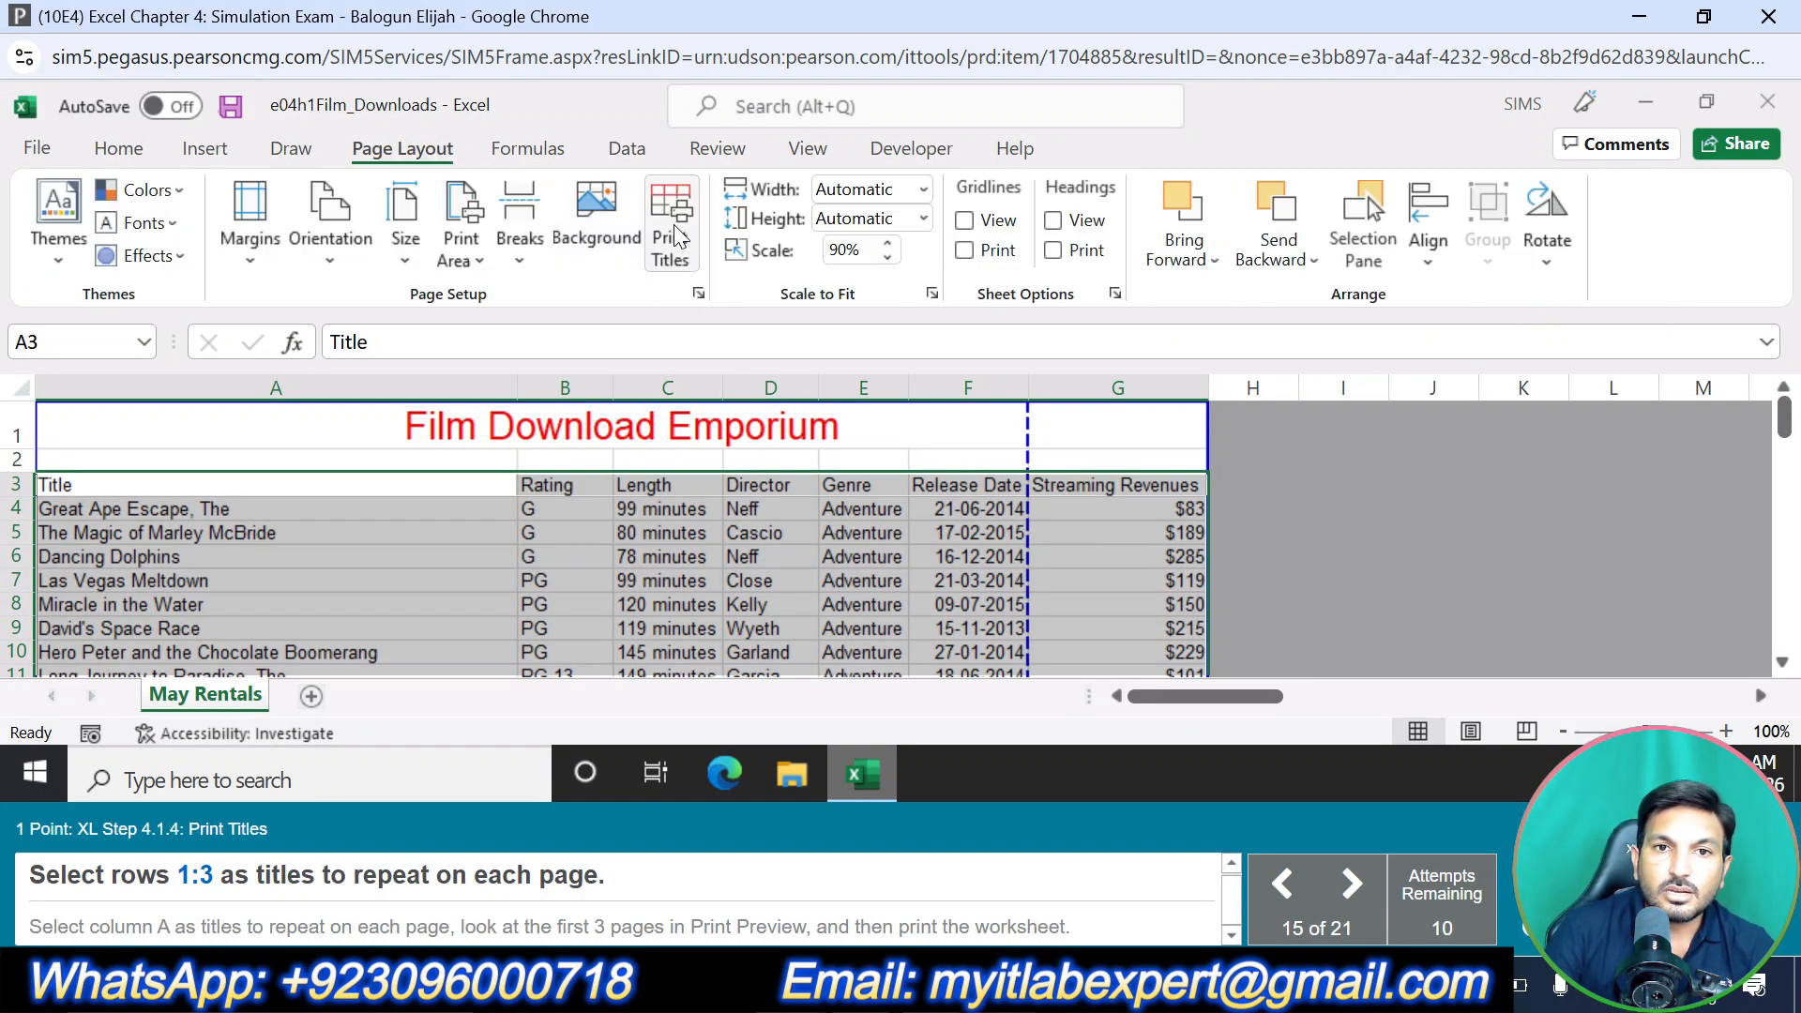
{"action": "left_click", "coordinate": [848, 256]}
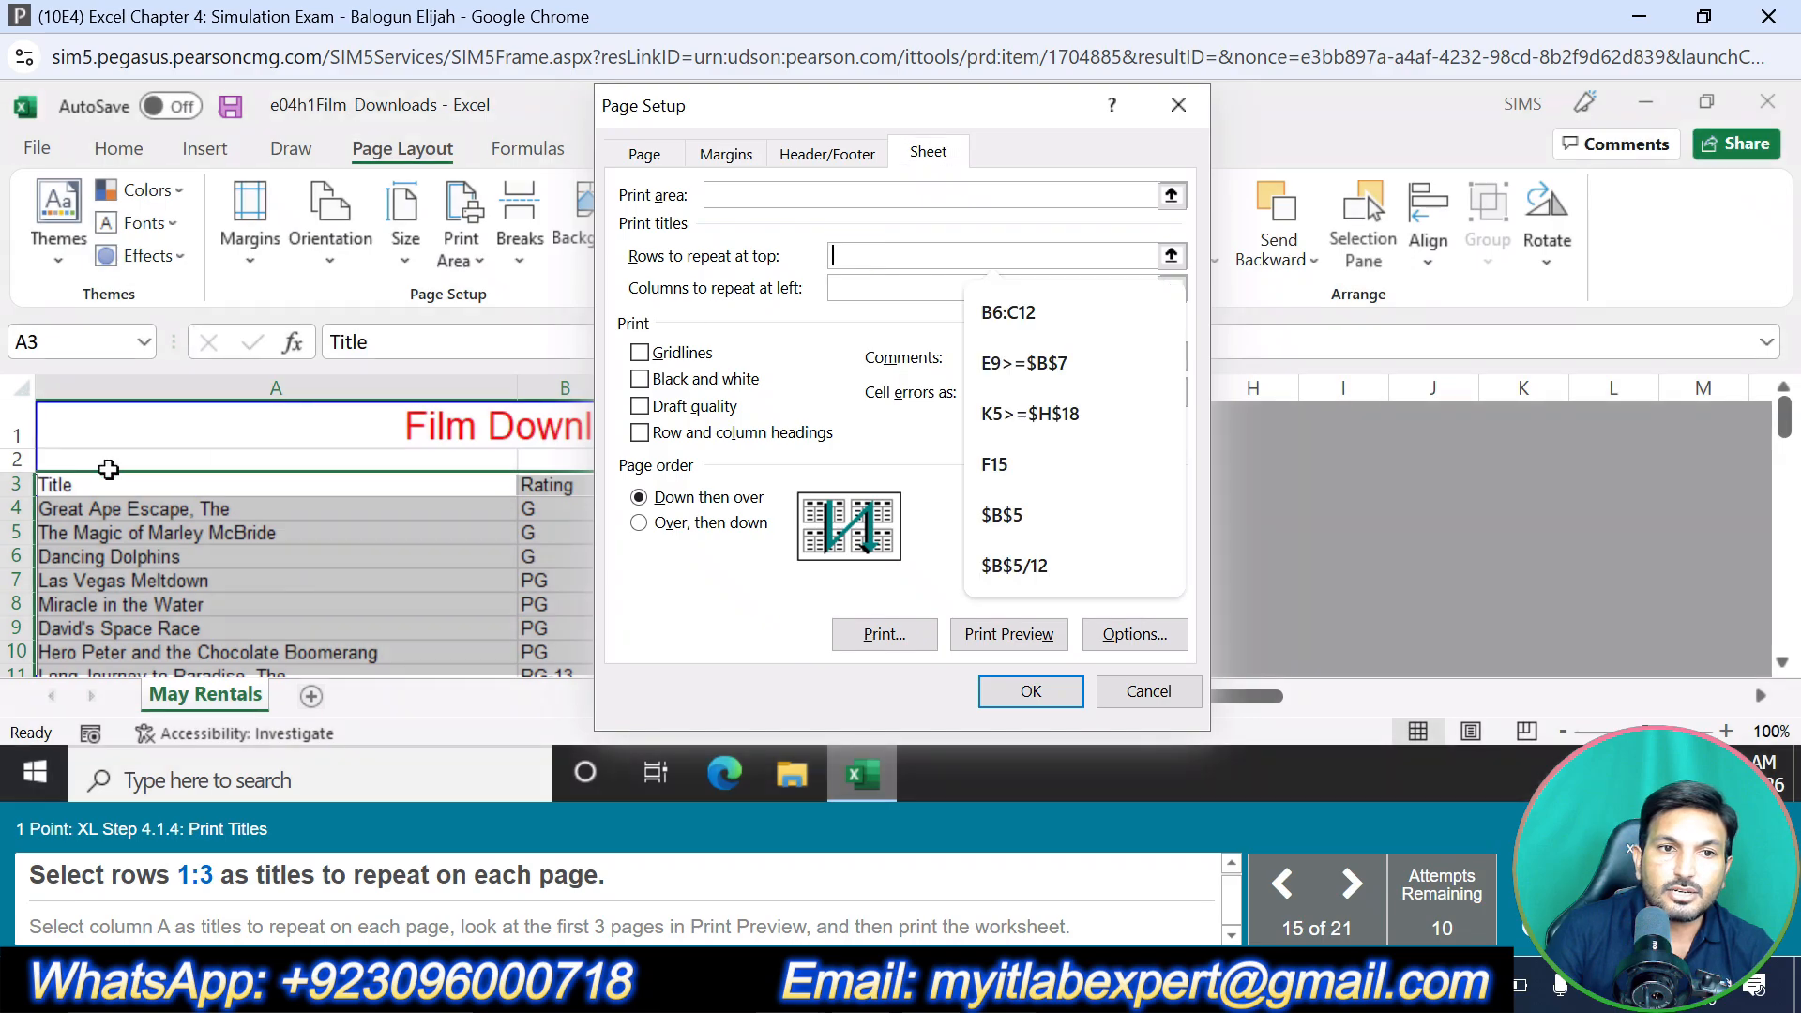
{"action": "left_click_drag", "start_coordinate": [14, 433], "coordinate": [13, 483]}
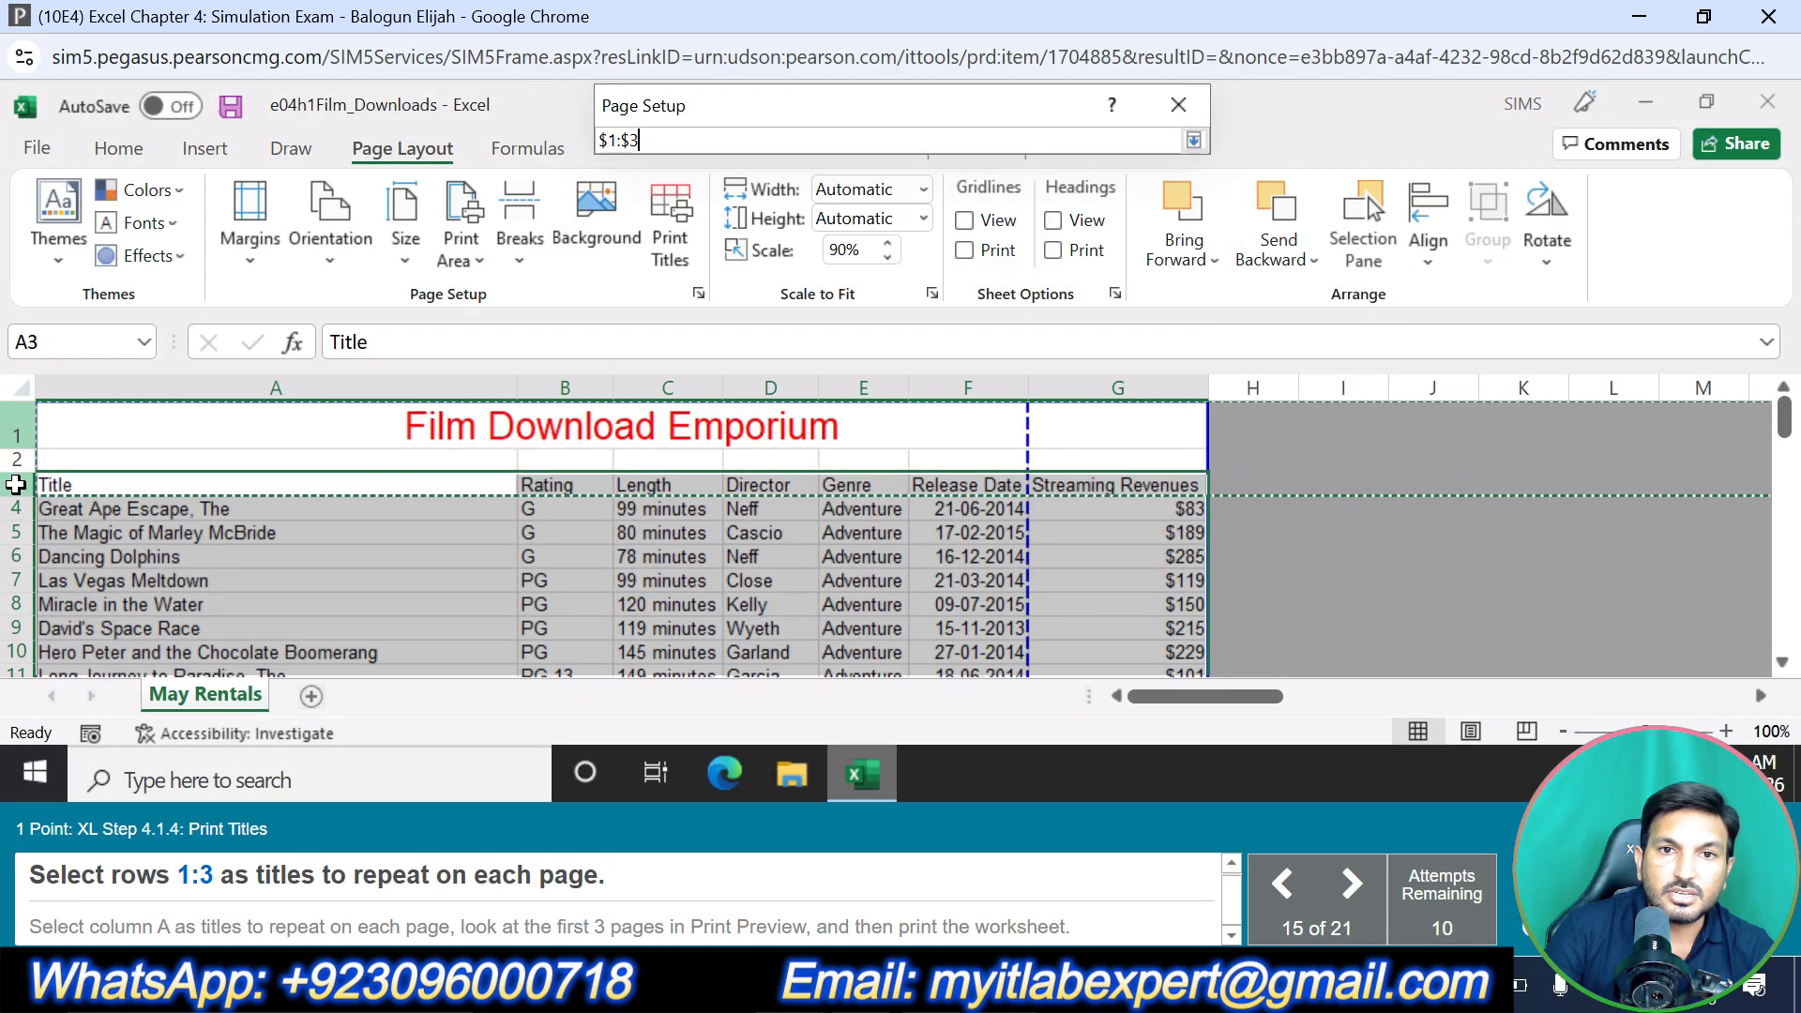
{"action": "left_click", "coordinate": [1001, 691]}
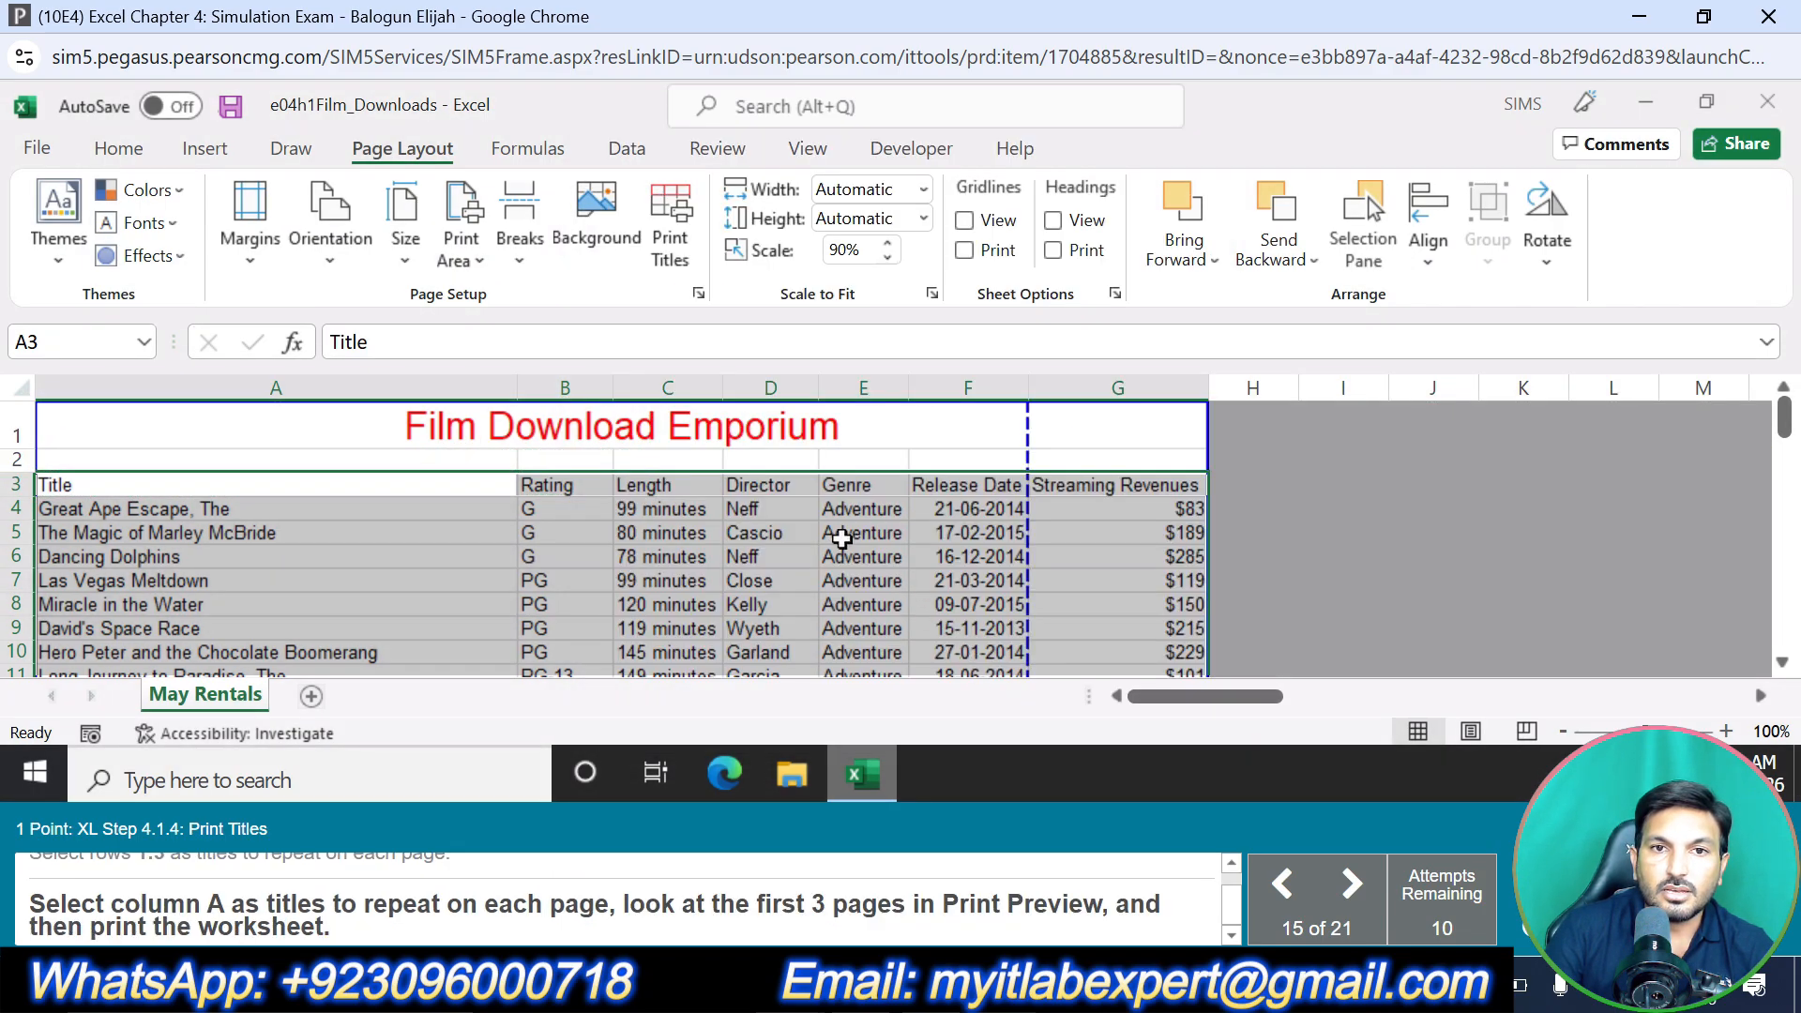
Set column A as the print title column to repeat at the left of each page
{"action": "left_click", "coordinate": [667, 249]}
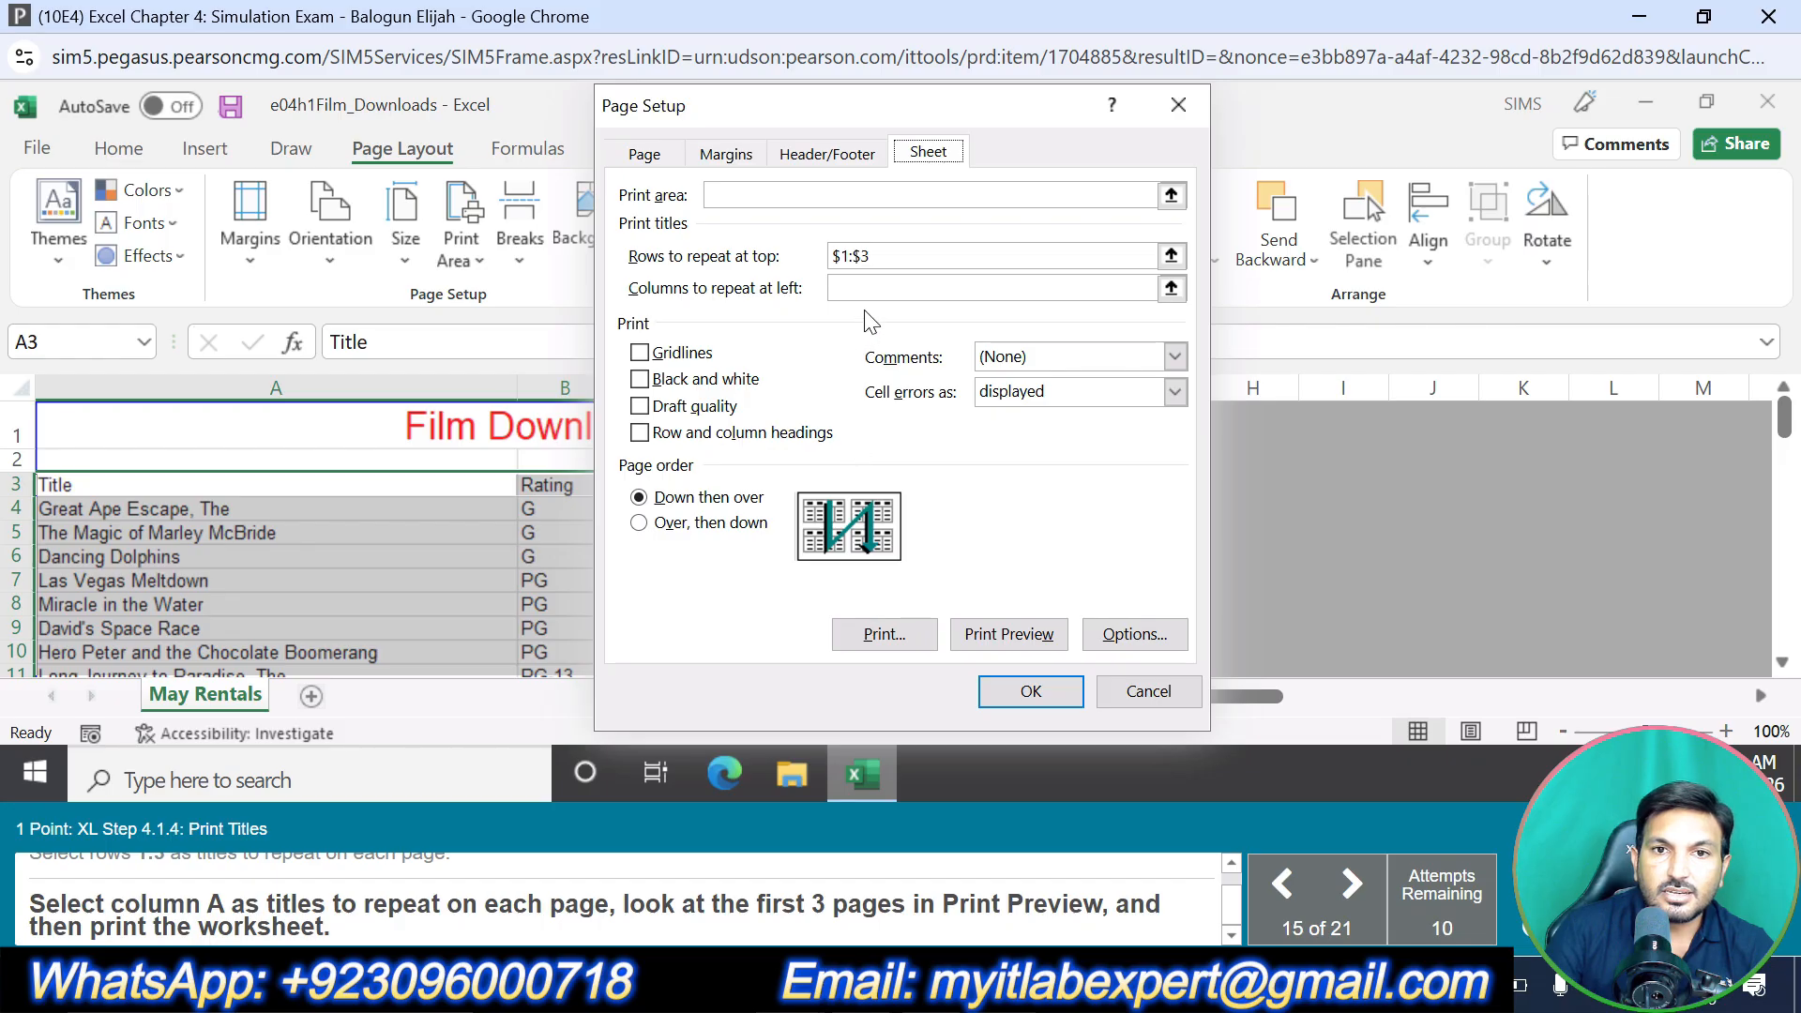
{"action": "left_click", "coordinate": [867, 288]}
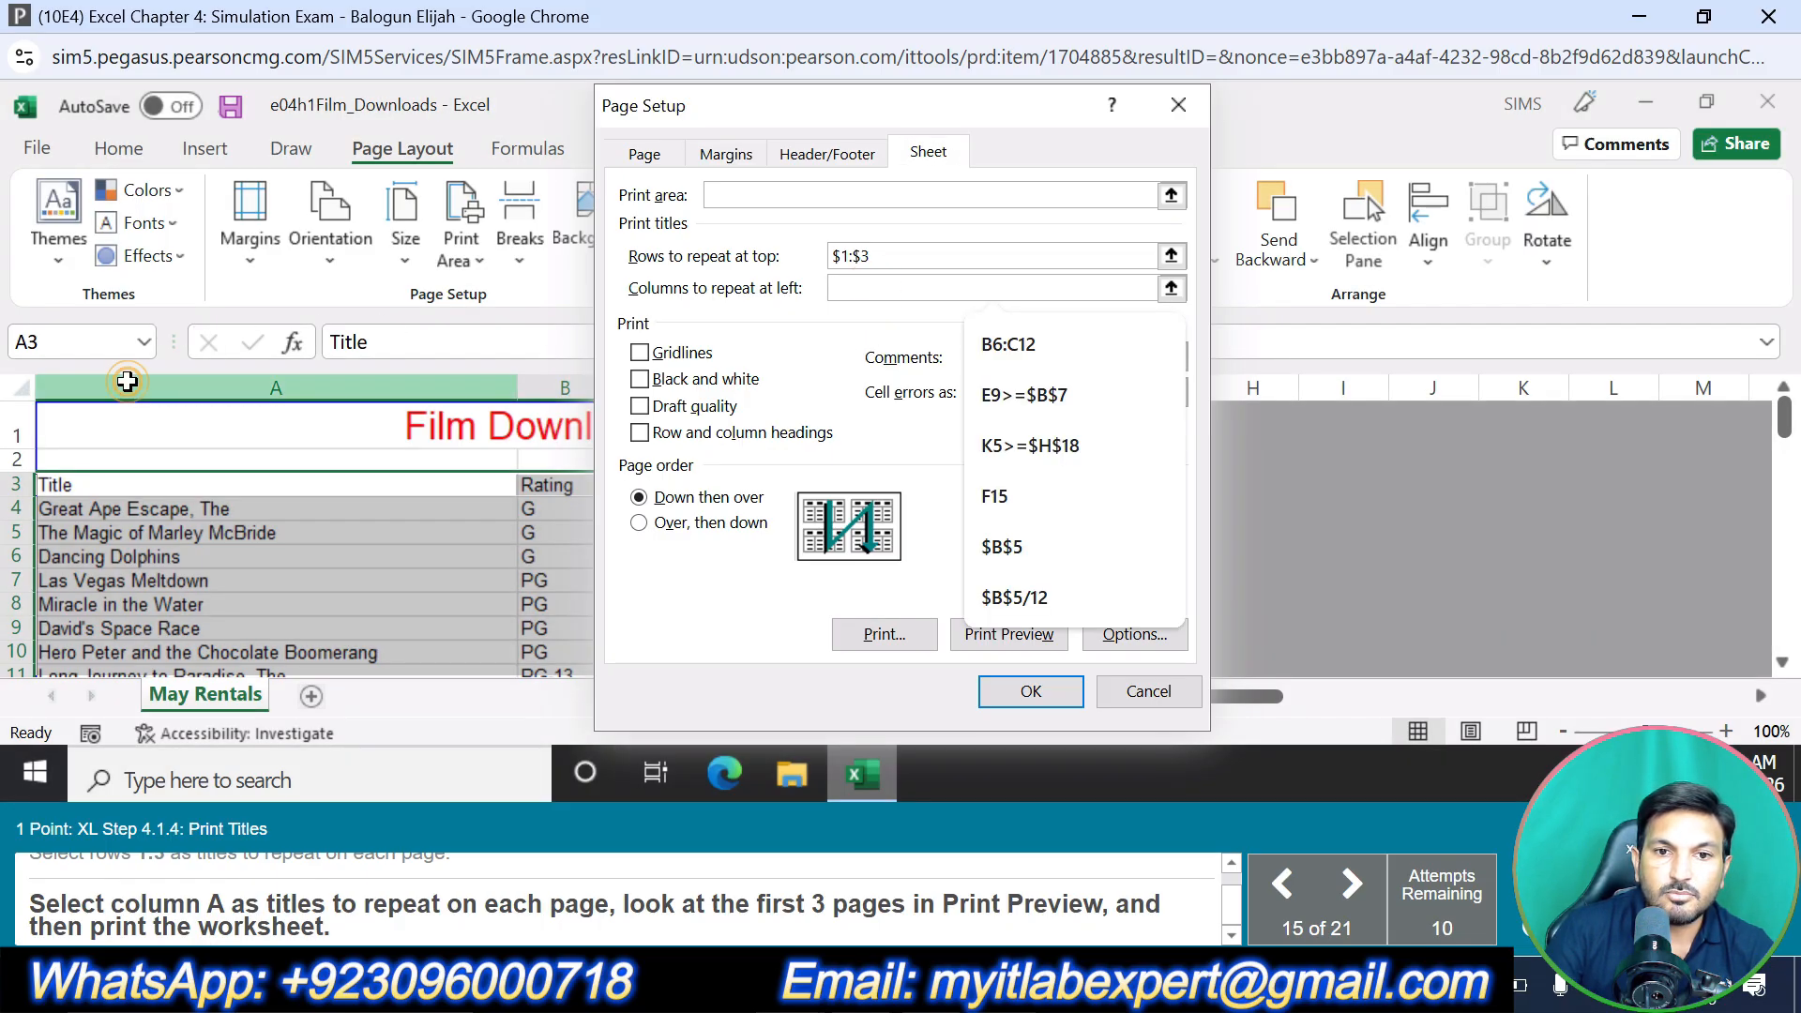
{"action": "left_click", "coordinate": [127, 382]}
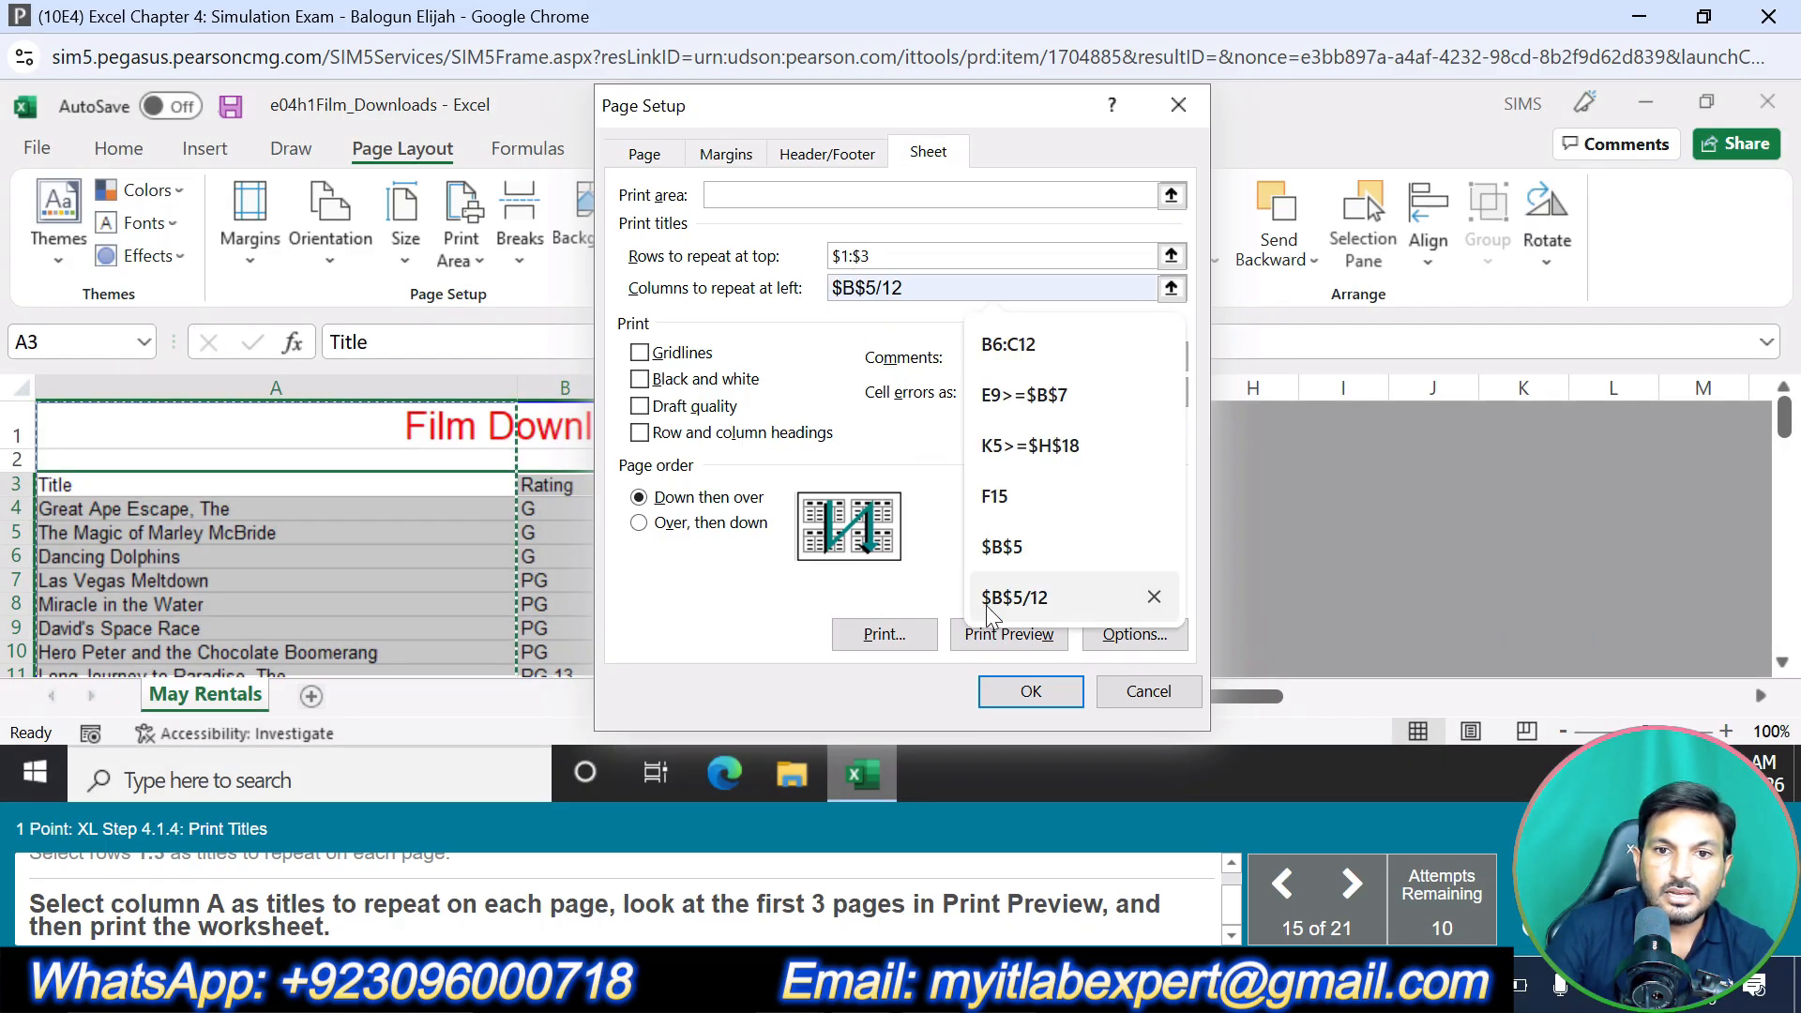
{"action": "left_click", "coordinate": [1022, 691]}
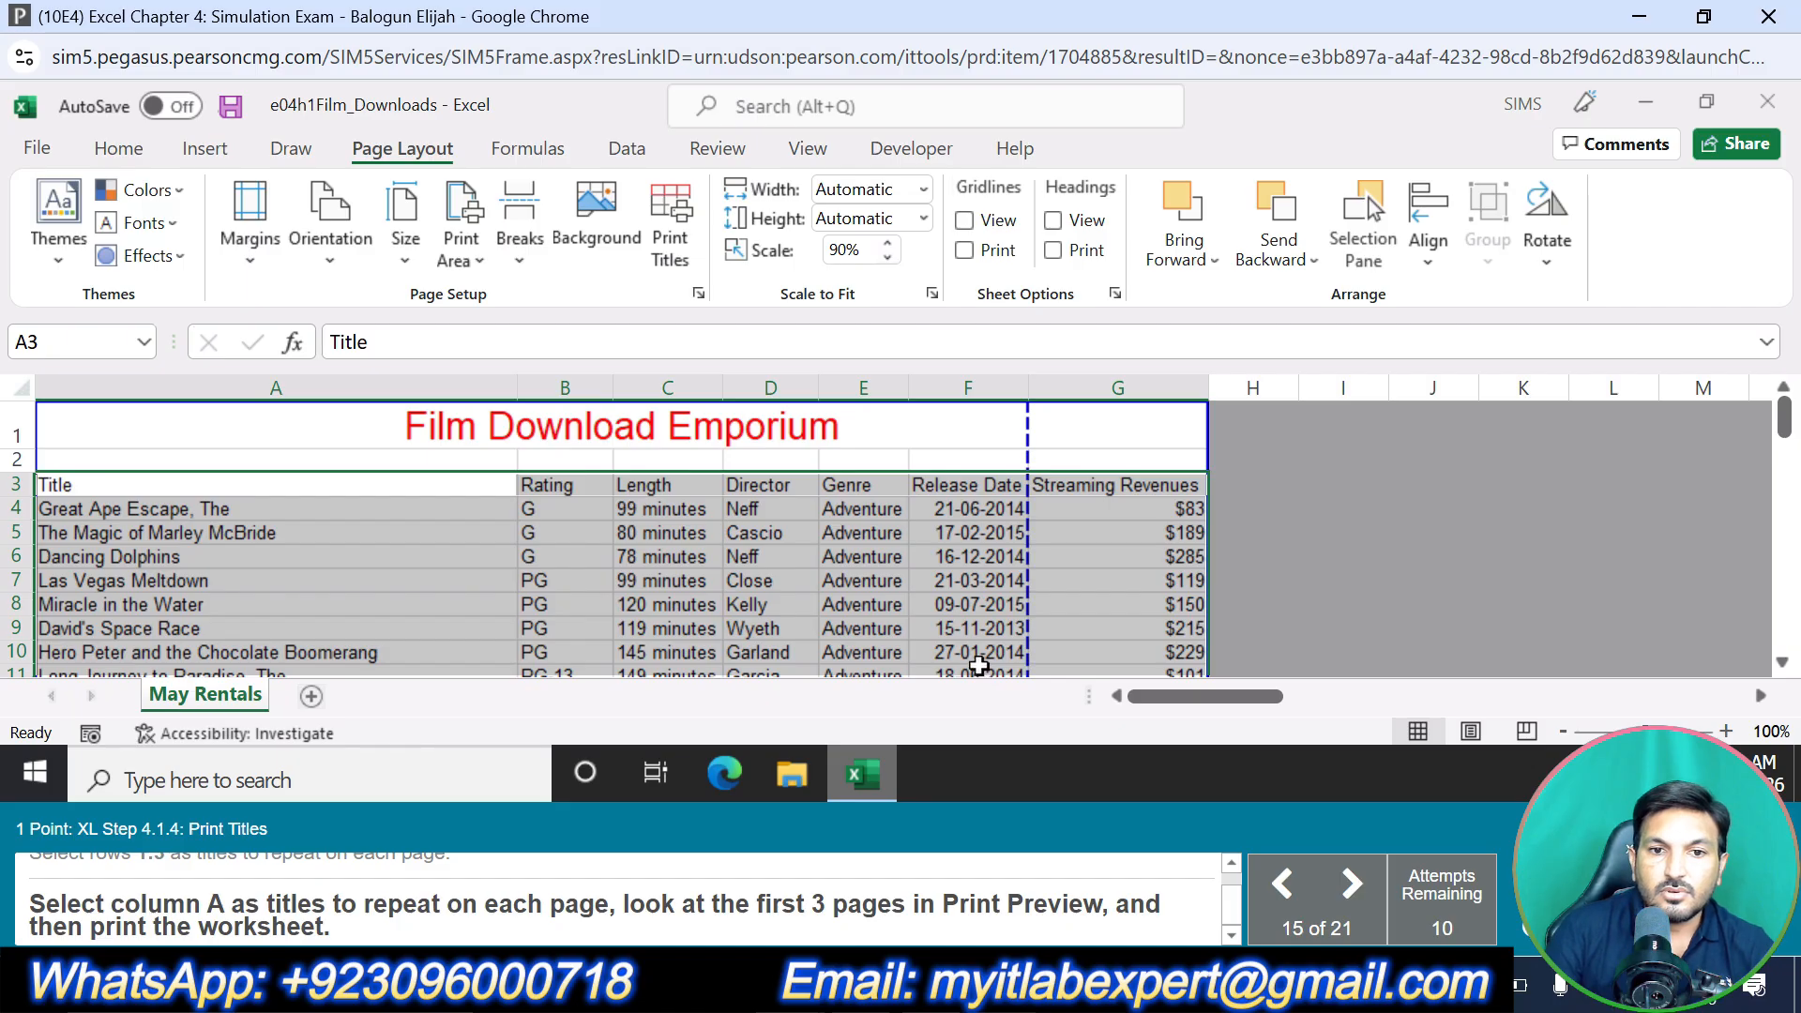
View the first three pages of the May Rentals worksheet in Print Preview and print the worksheet
{"action": "left_click", "coordinate": [37, 148]}
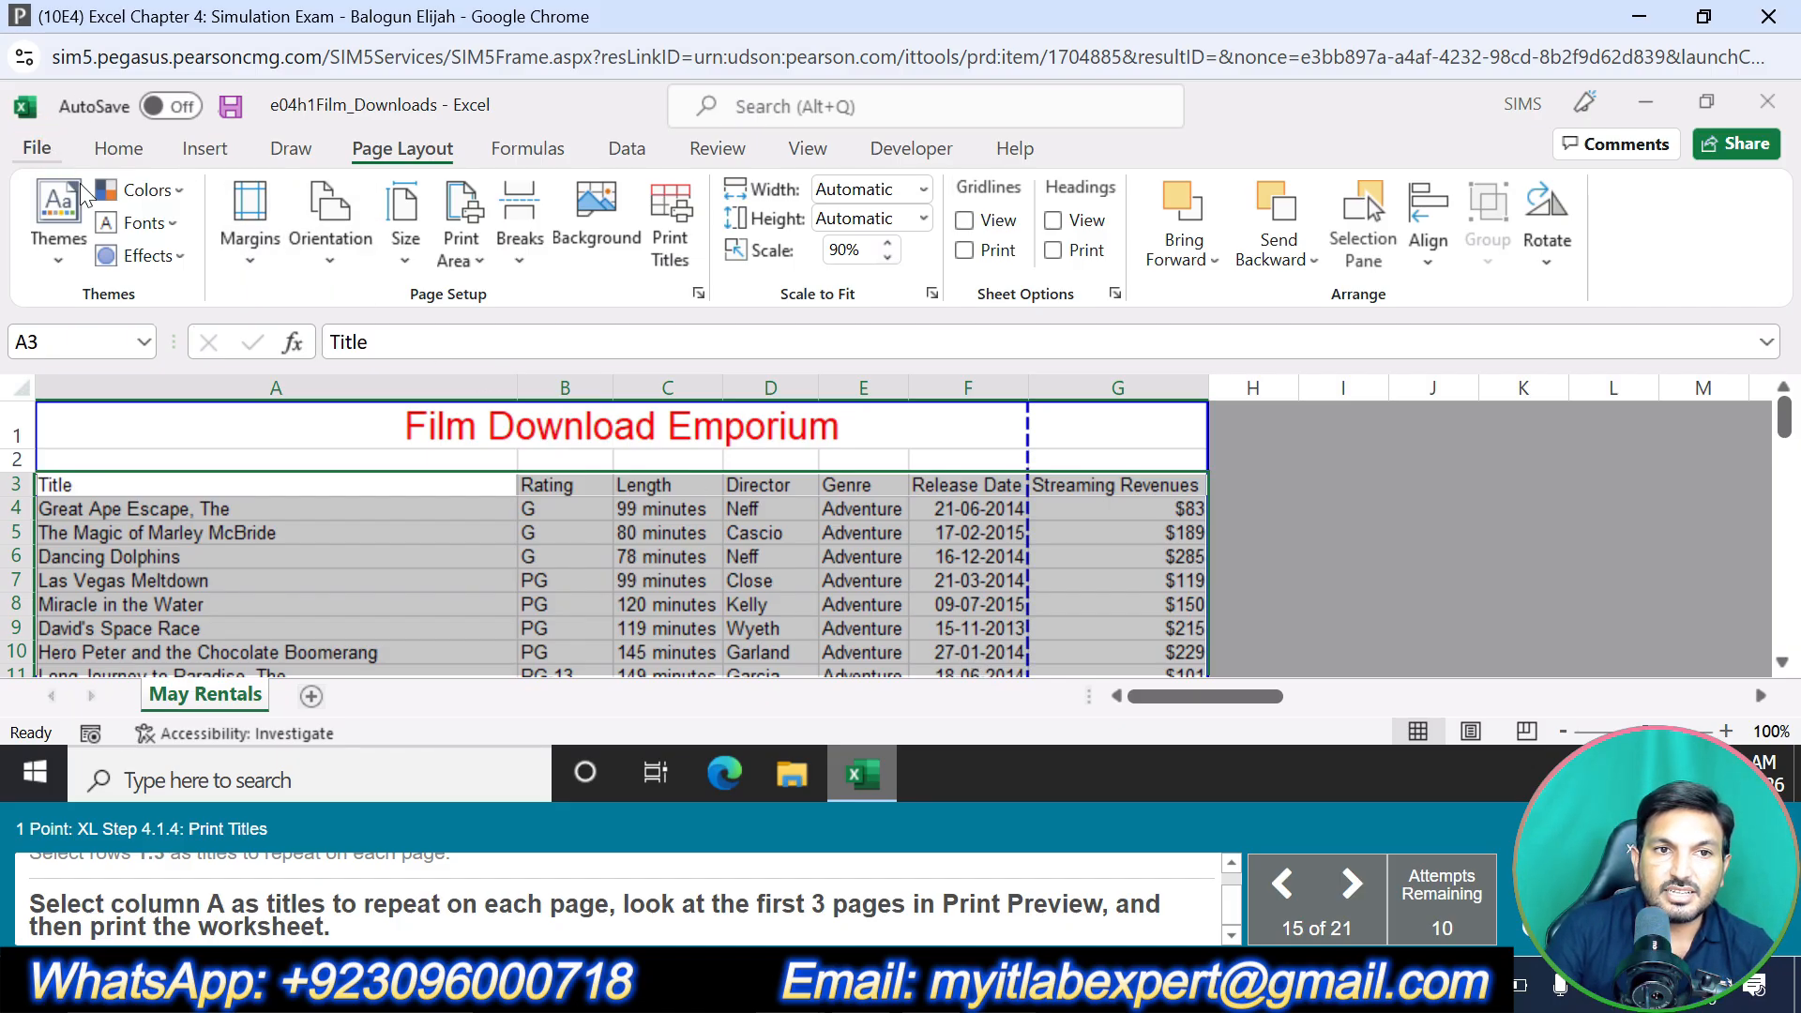
{"action": "left_click", "coordinate": [85, 593]}
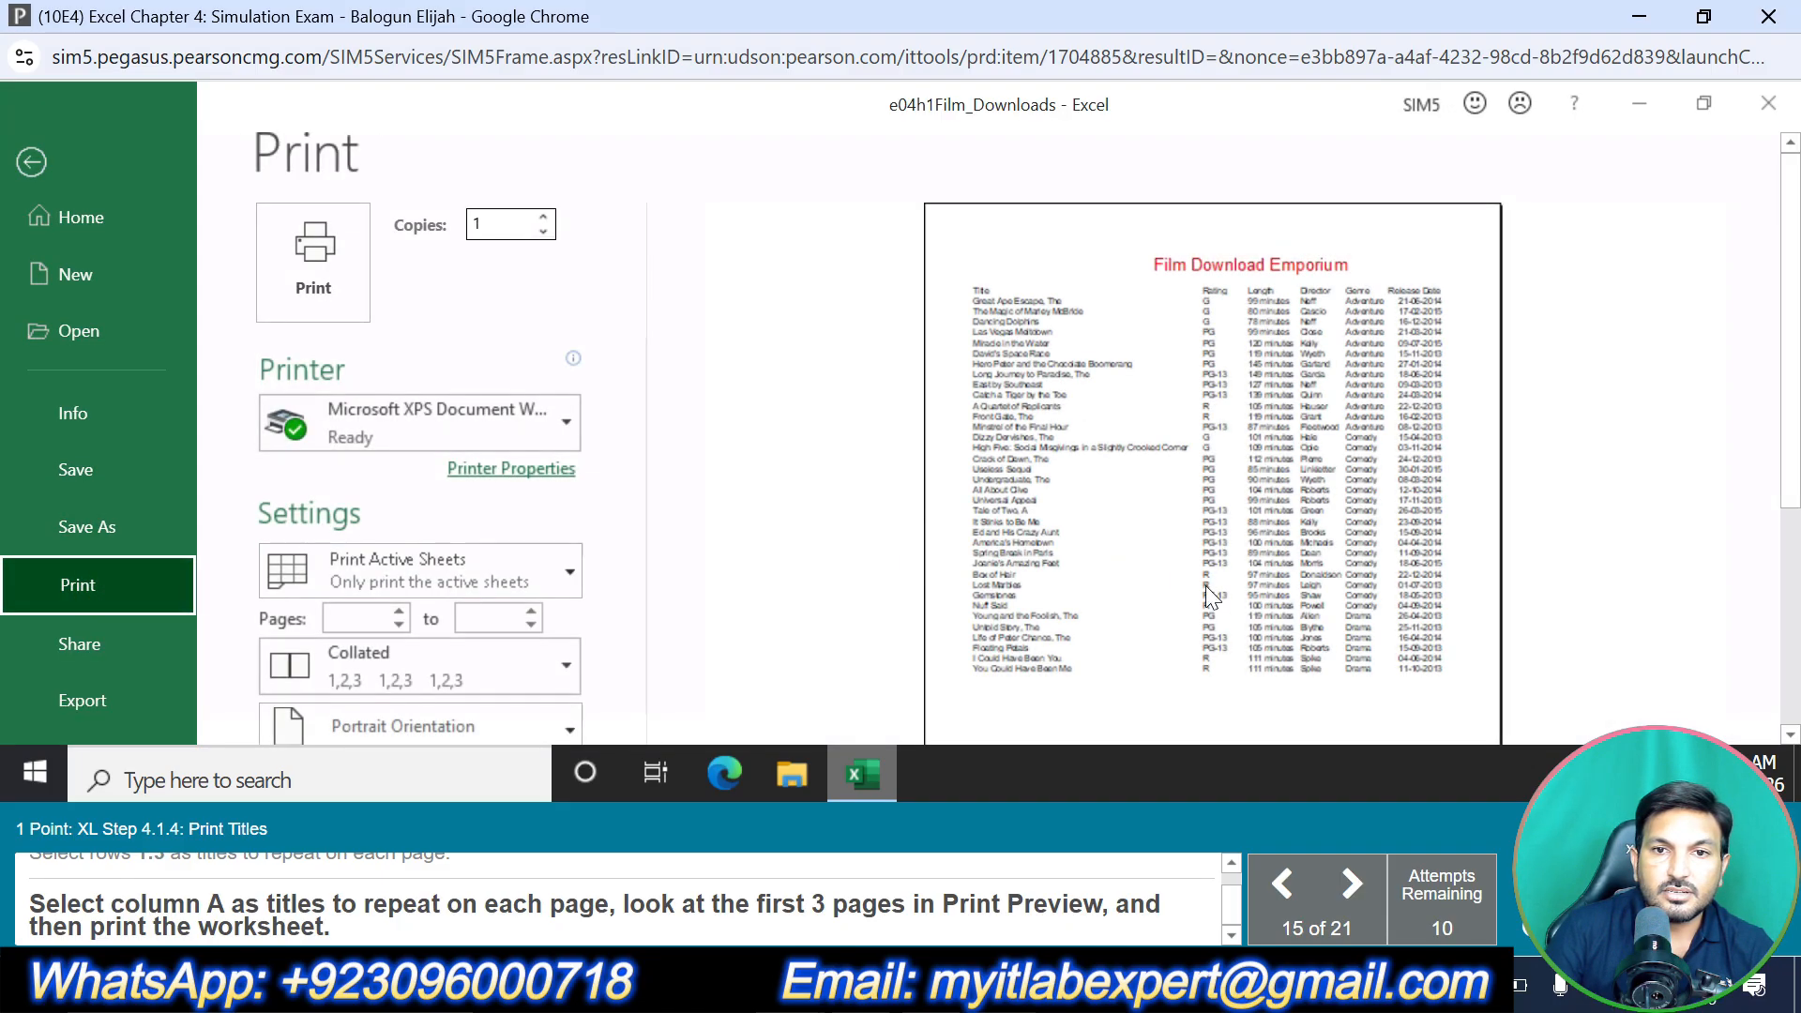
{"action": "scroll", "coordinate": [1193, 664], "scroll_direction": "down", "scroll_amount": 4}
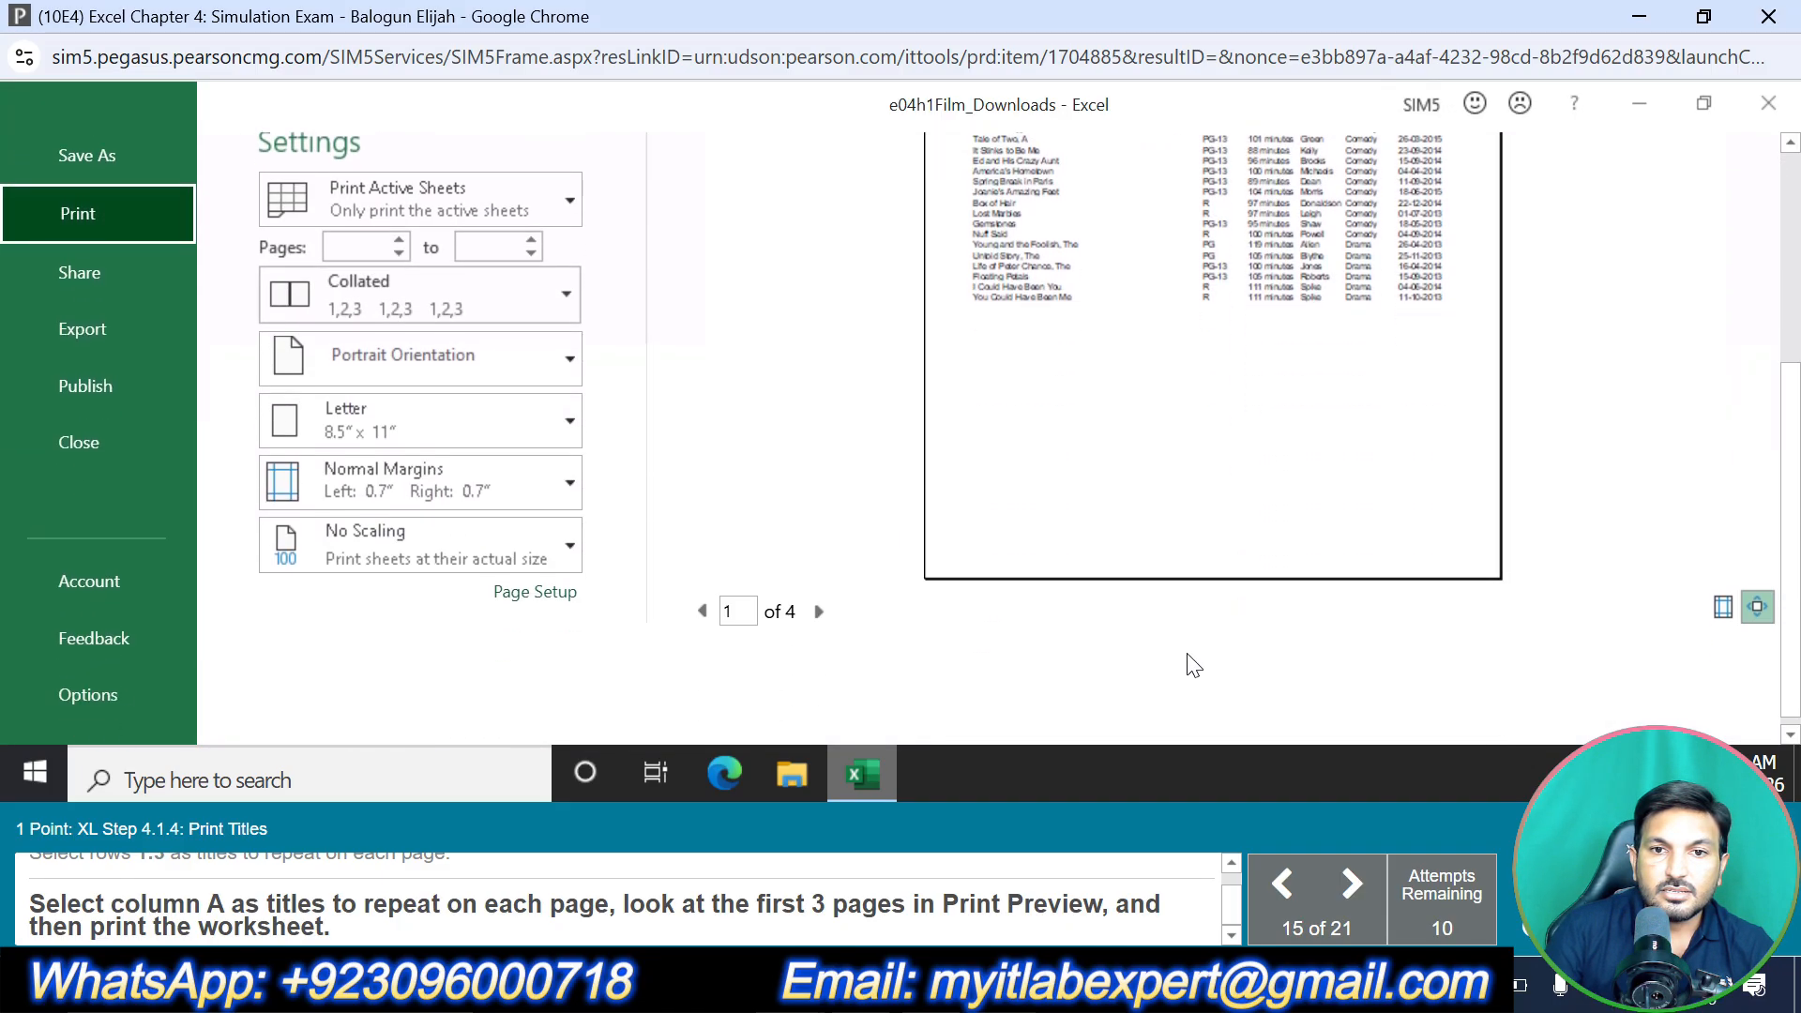
{"action": "left_click", "coordinate": [819, 611]}
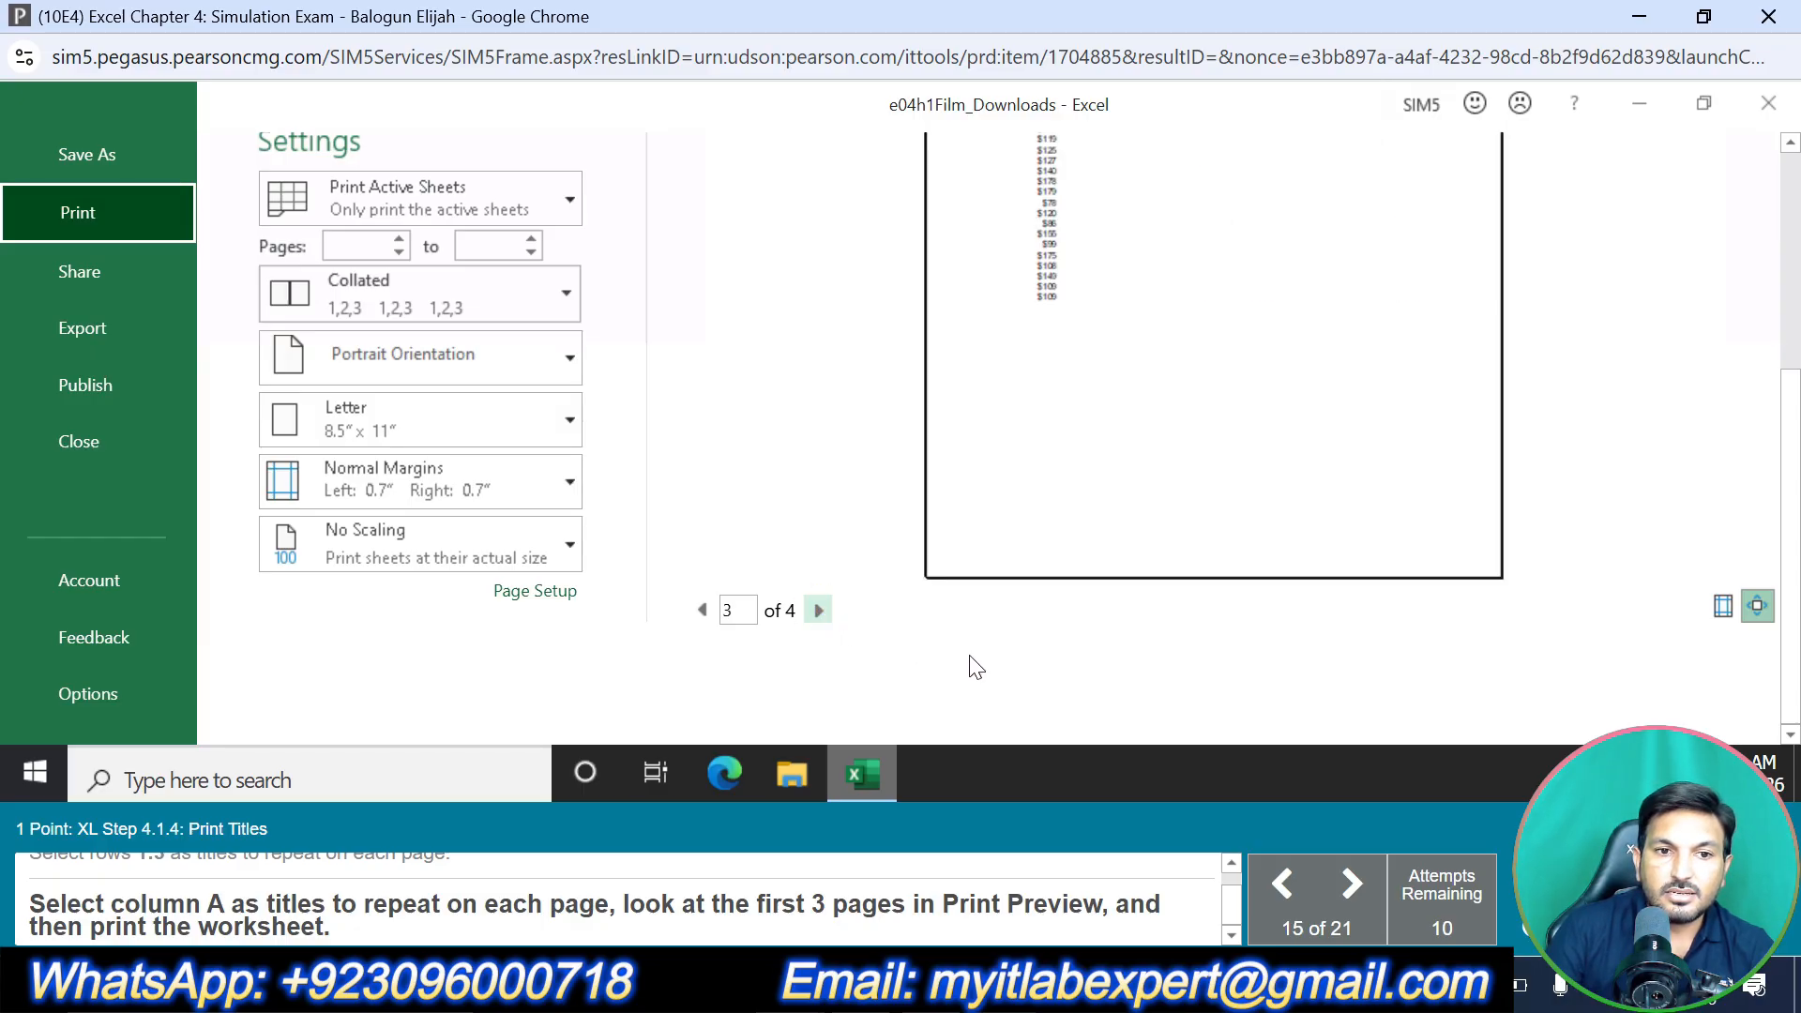
{"action": "scroll", "coordinate": [975, 668], "scroll_direction": "up", "scroll_amount": 4}
{"action": "left_click", "coordinate": [312, 244]}
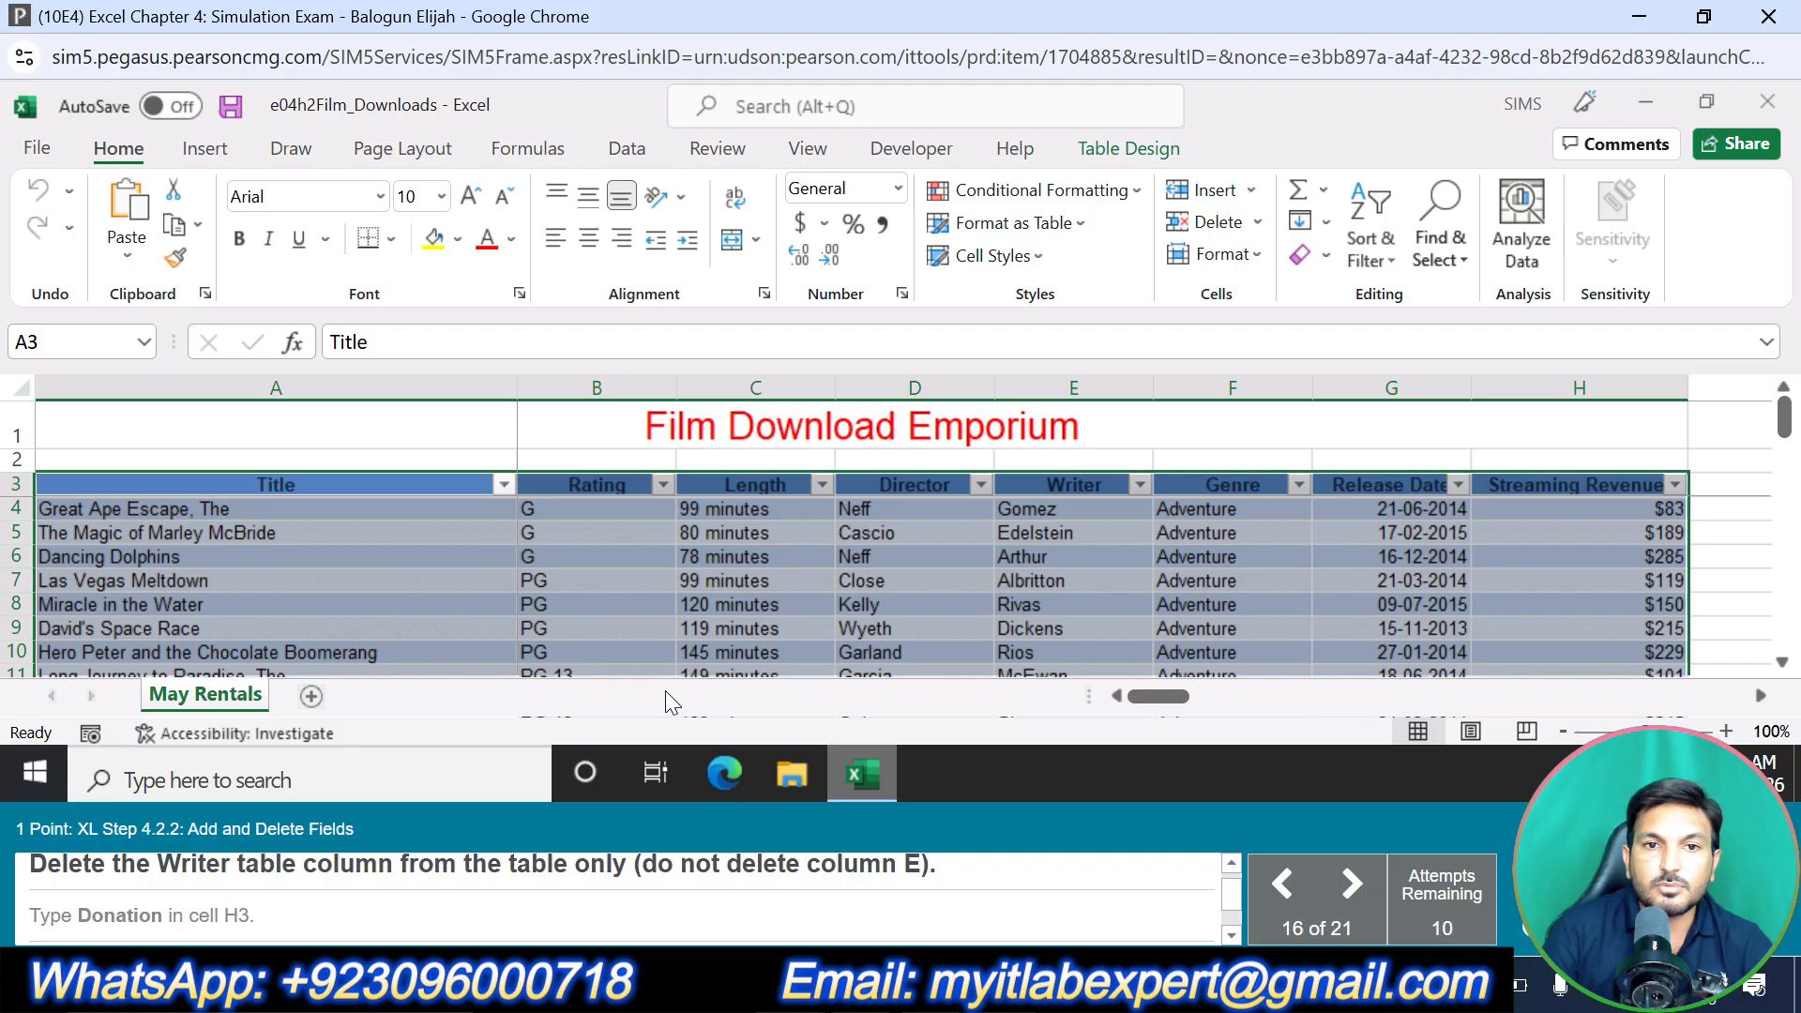
Delete the Writer column from the table only, leaving worksheet column E in place
{"action": "left_click", "coordinate": [1092, 520]}
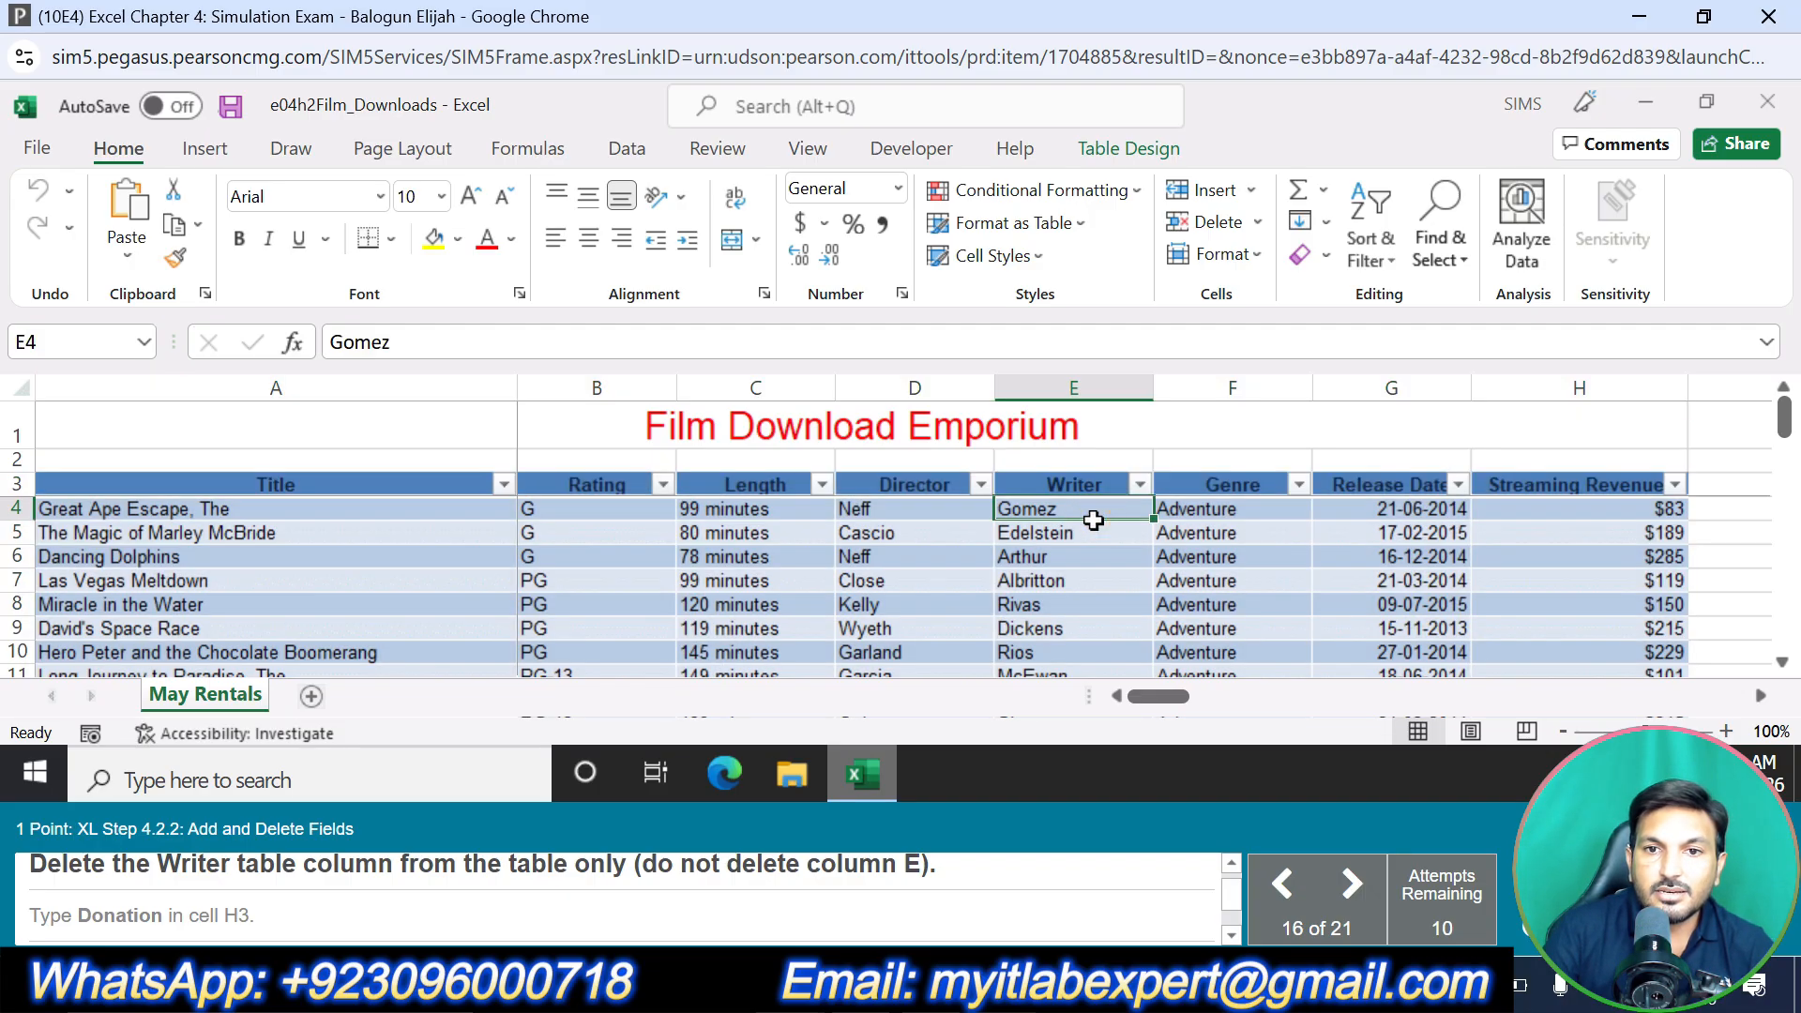
{"action": "right_click", "coordinate": [1093, 520]}
{"action": "mouse_move", "coordinate": [1364, 418]}
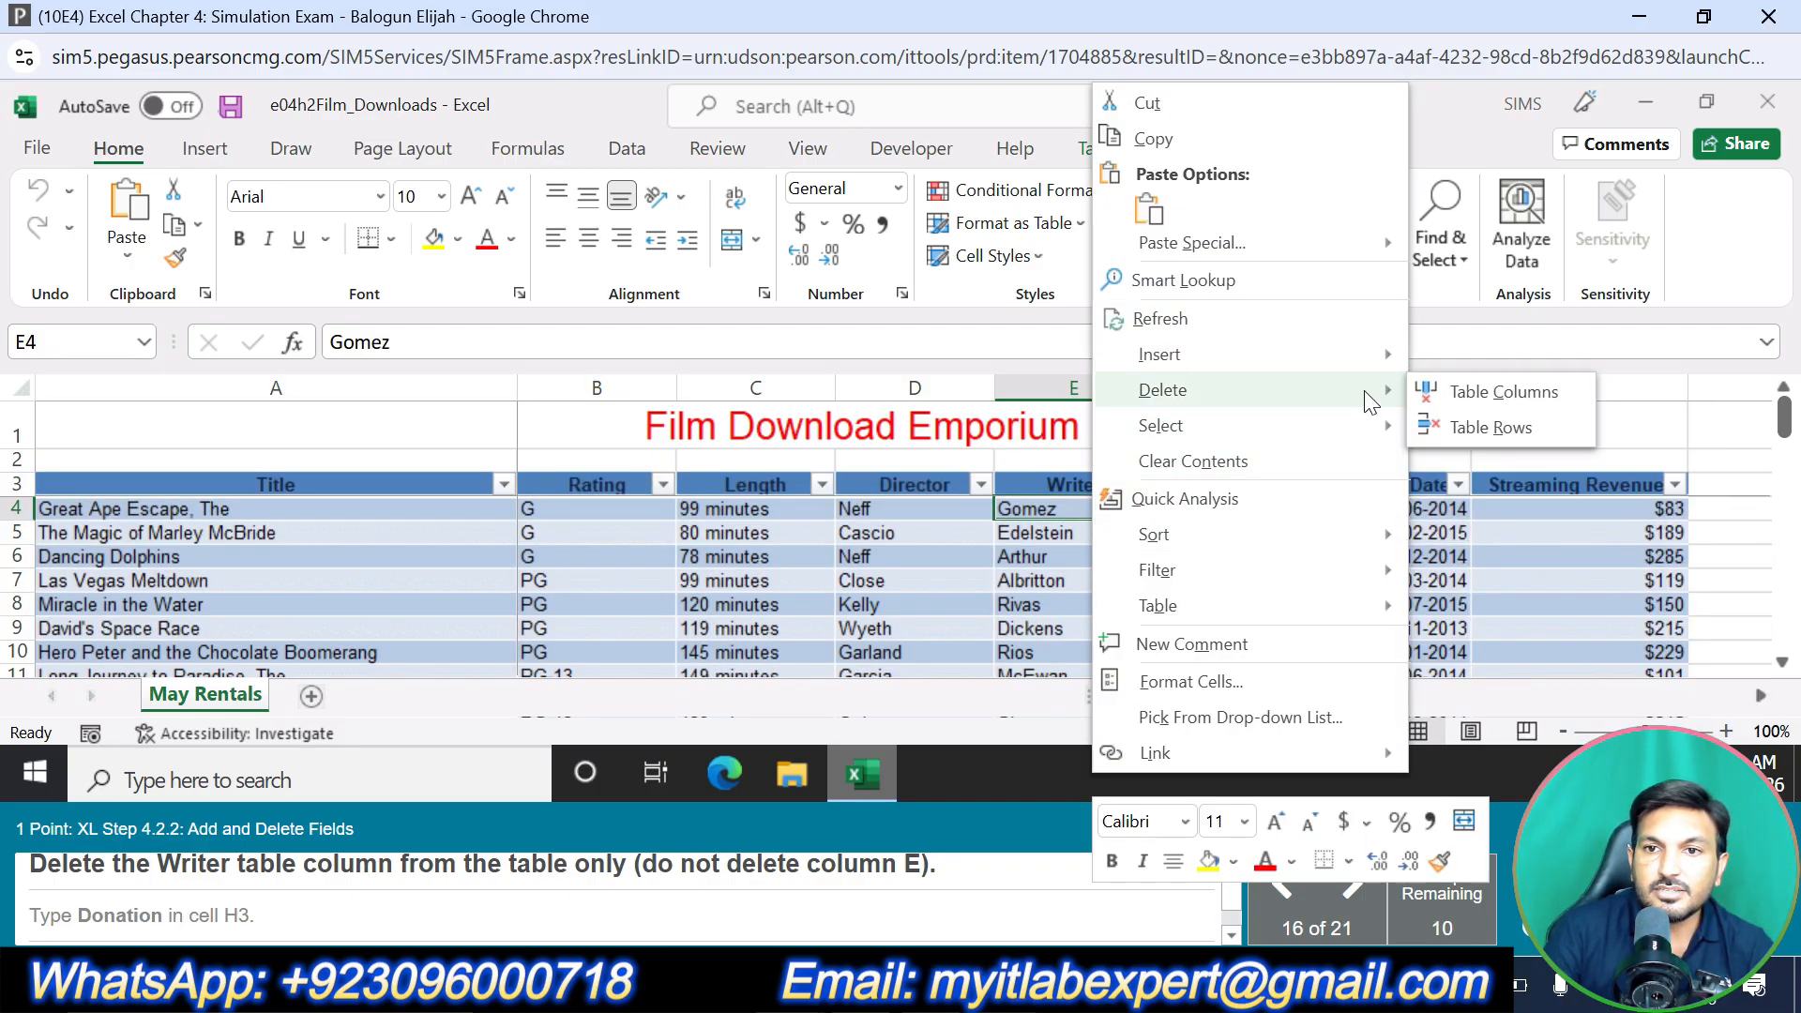
{"action": "left_click", "coordinate": [1491, 390]}
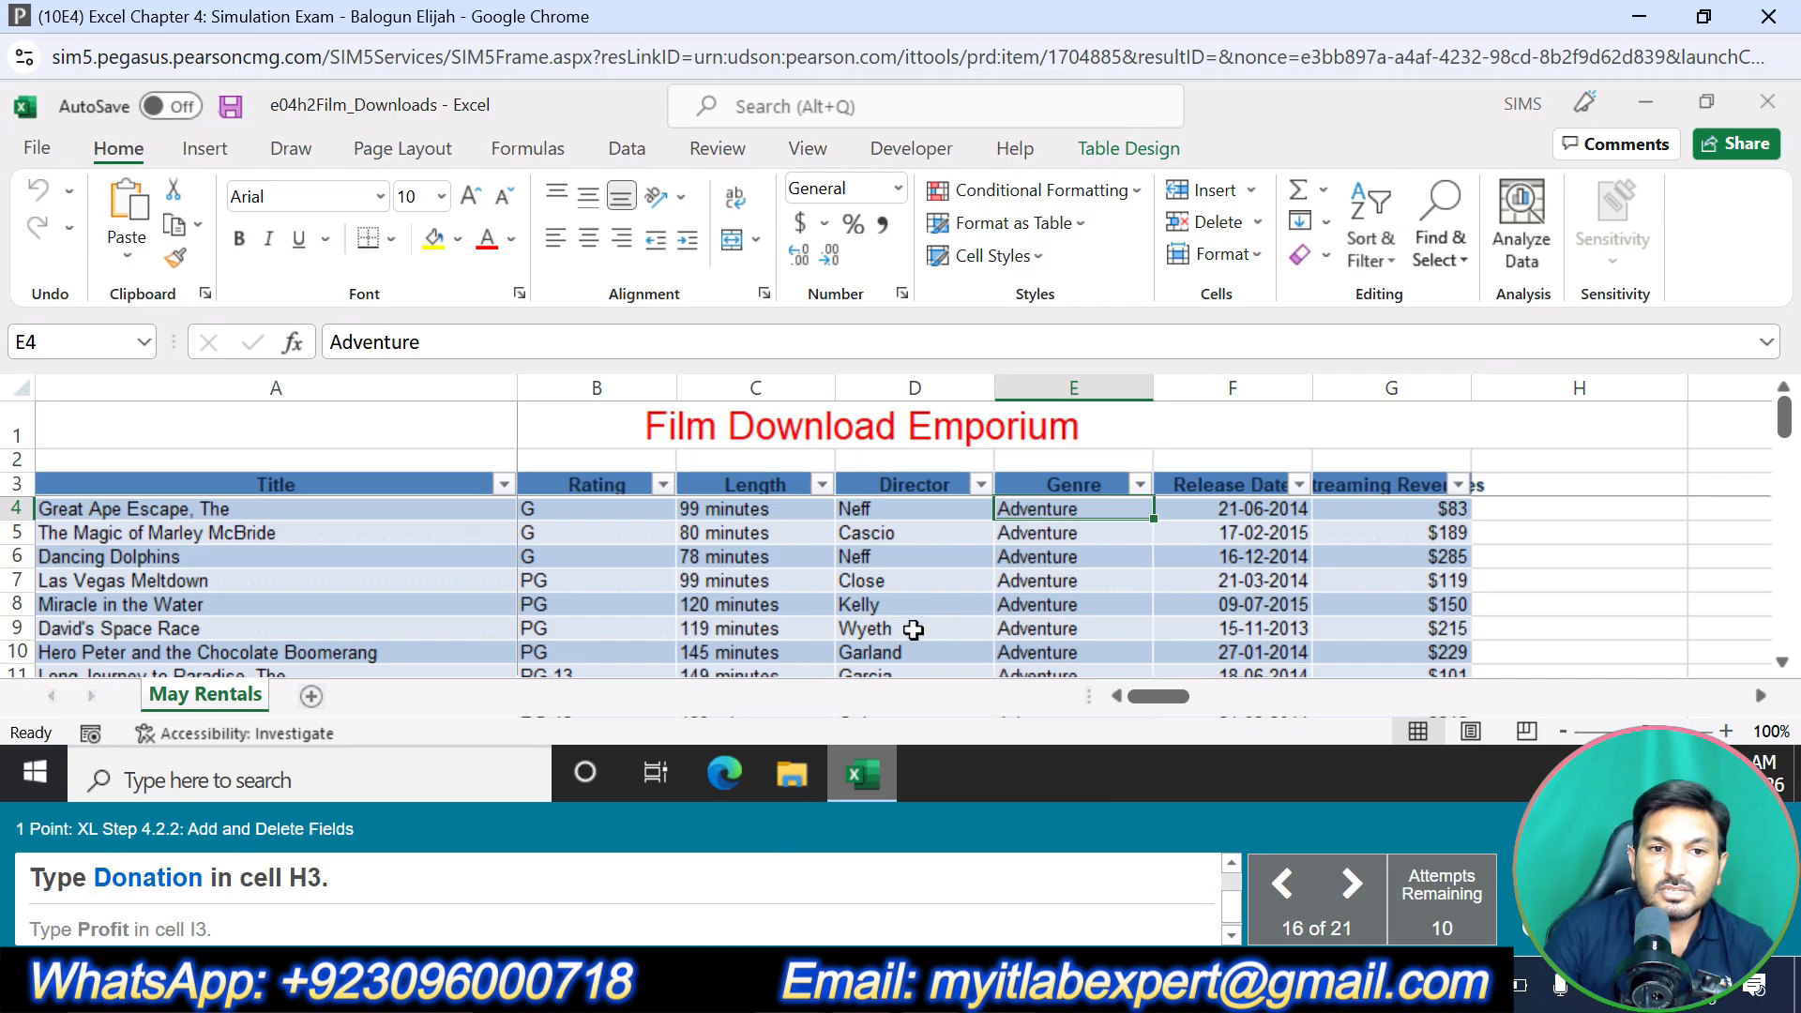
Add two new table fields by entering the headings Donation in cell H3 and Profit in cell I3
{"action": "left_click", "coordinate": [1556, 479]}
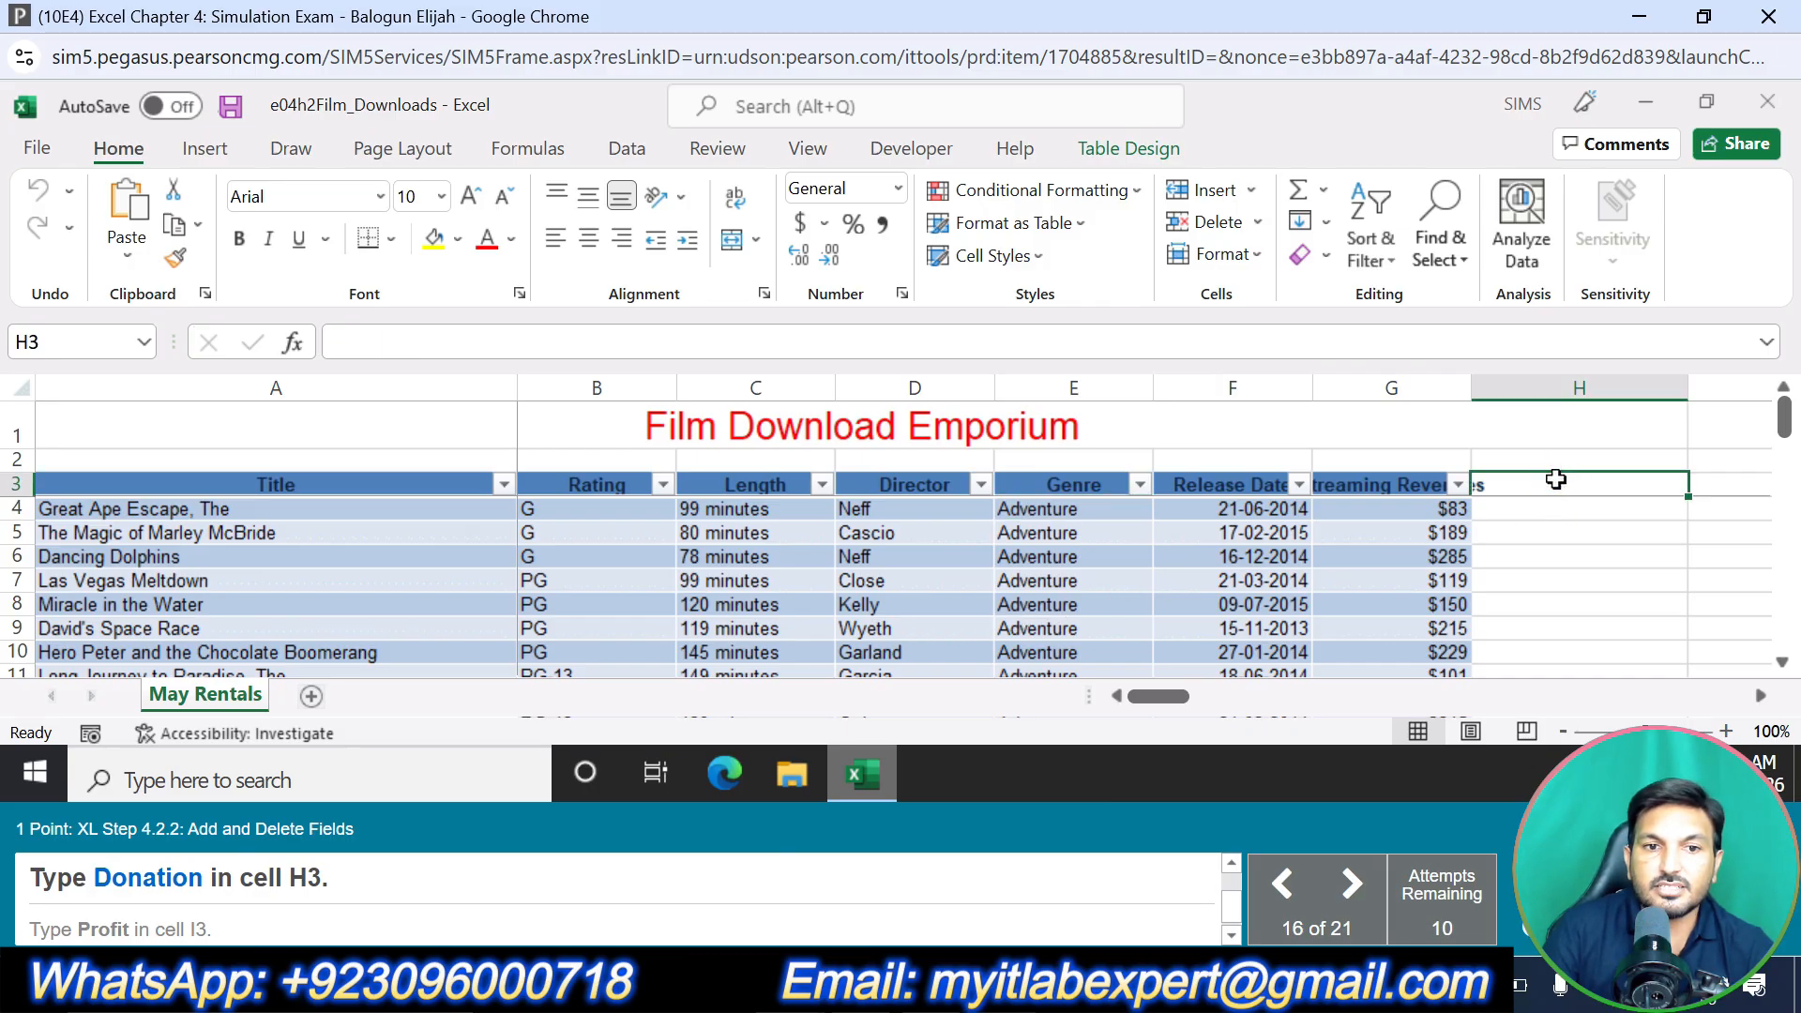
{"action": "type", "text": "D"}
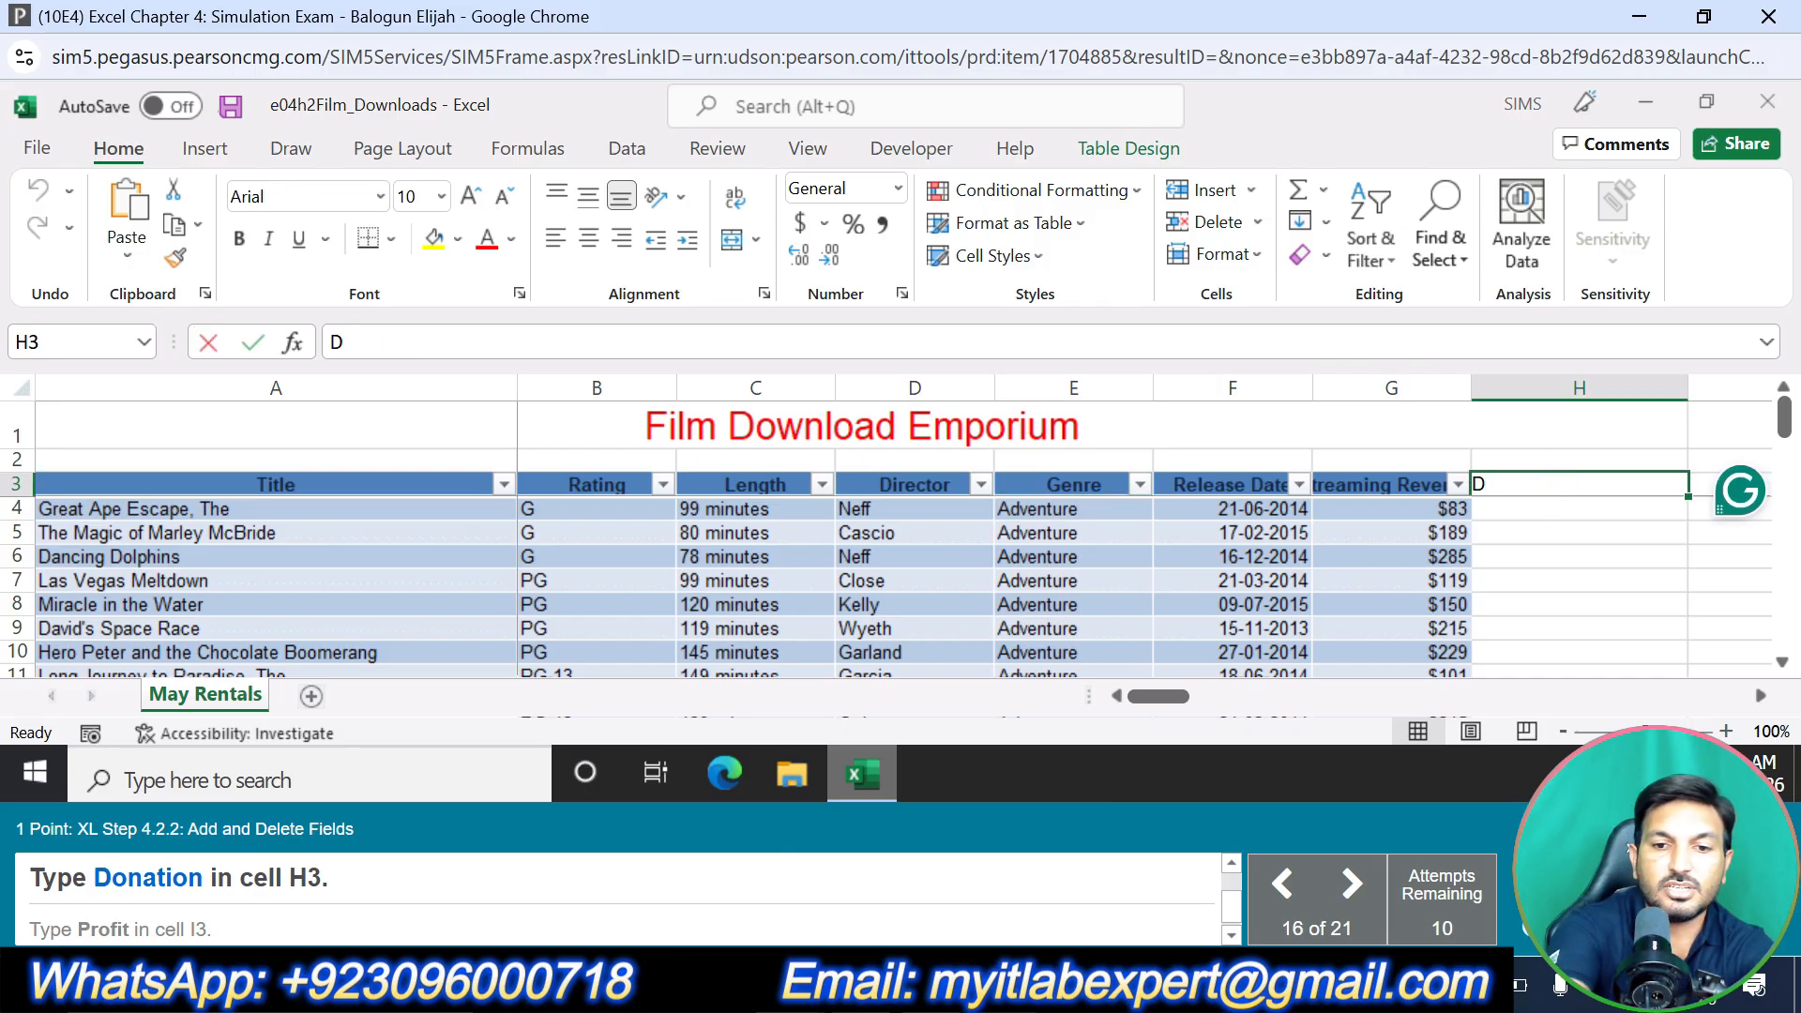
{"action": "type", "text": "onation"}
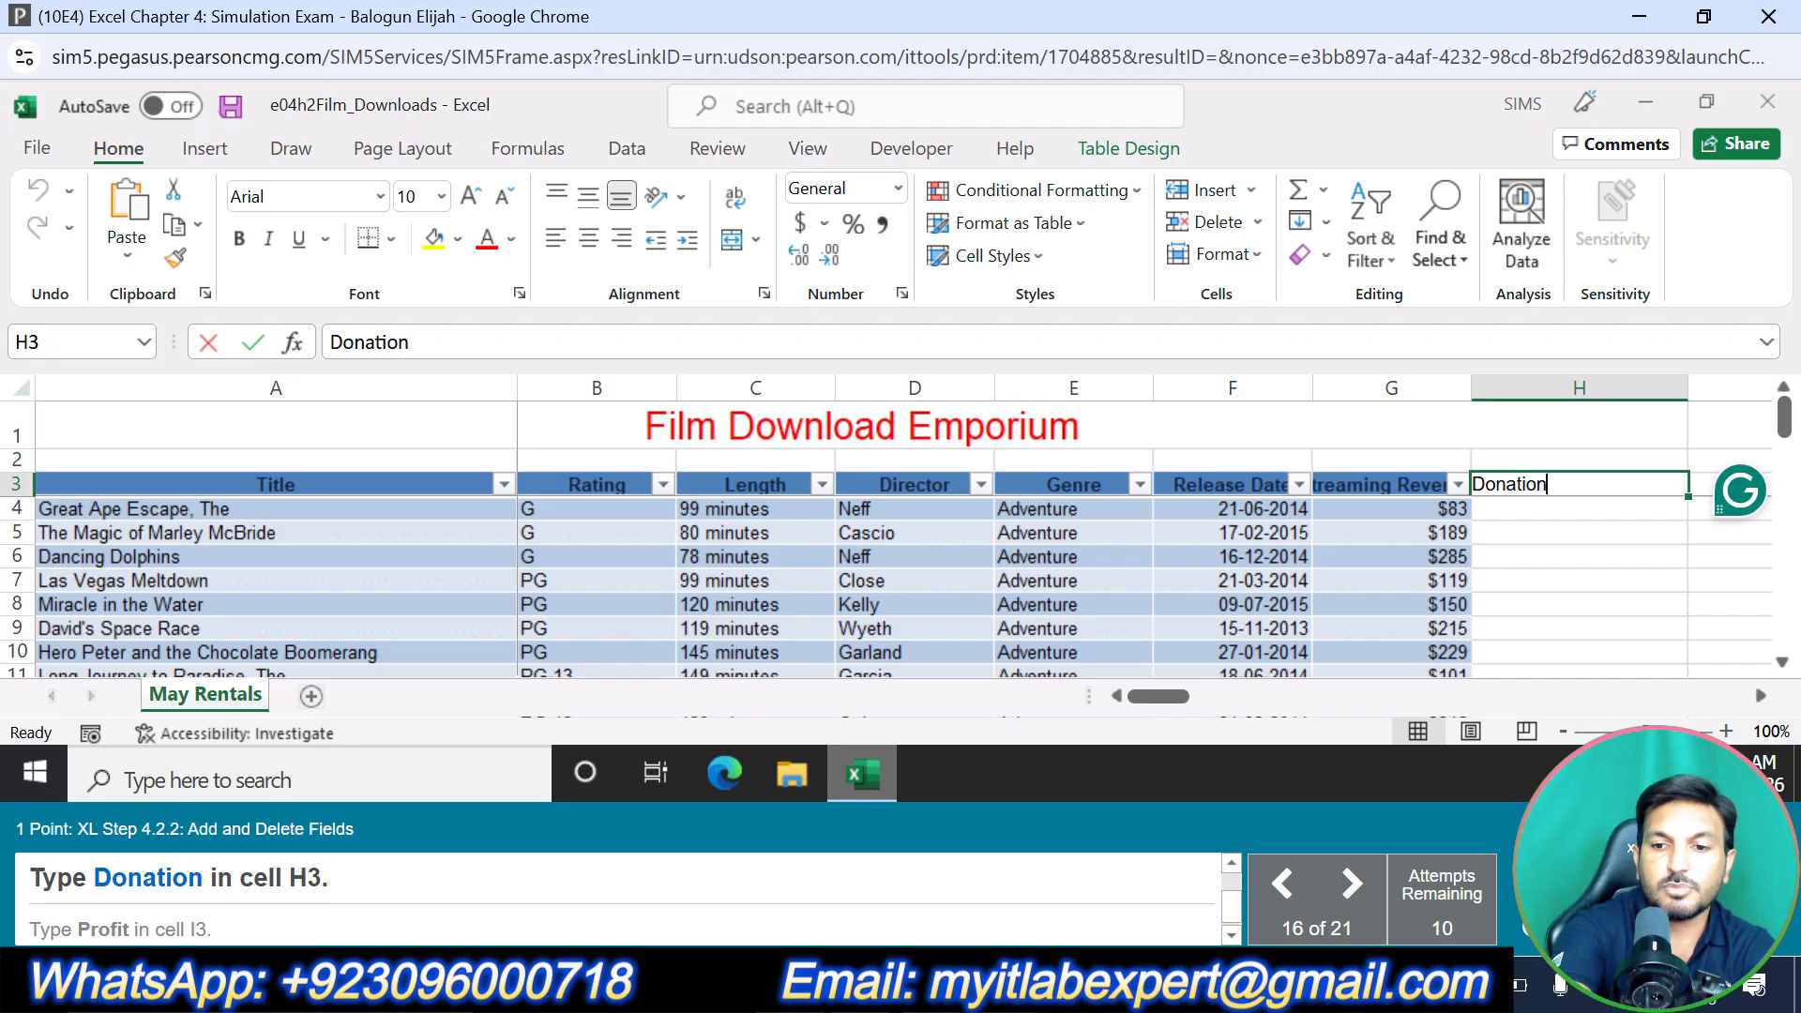
{"action": "key", "text": "Return"}
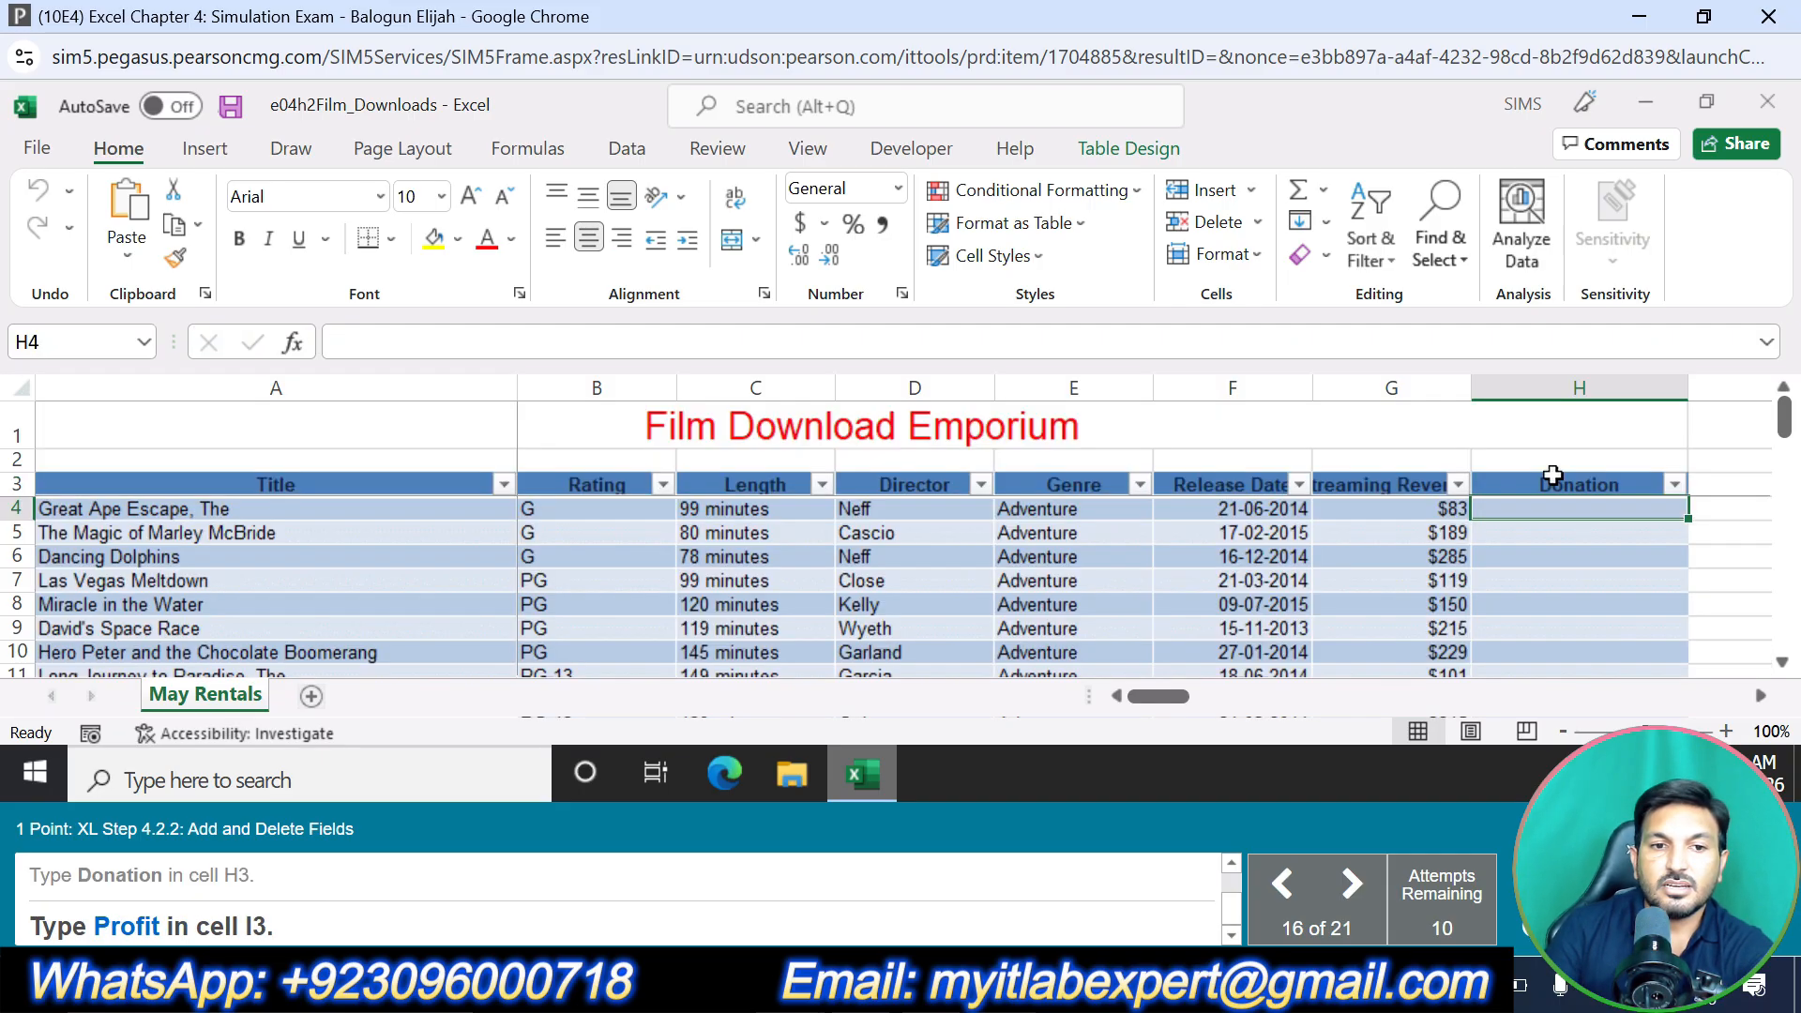
{"action": "left_click", "coordinate": [1738, 482]}
{"action": "type", "text": "Prof"}
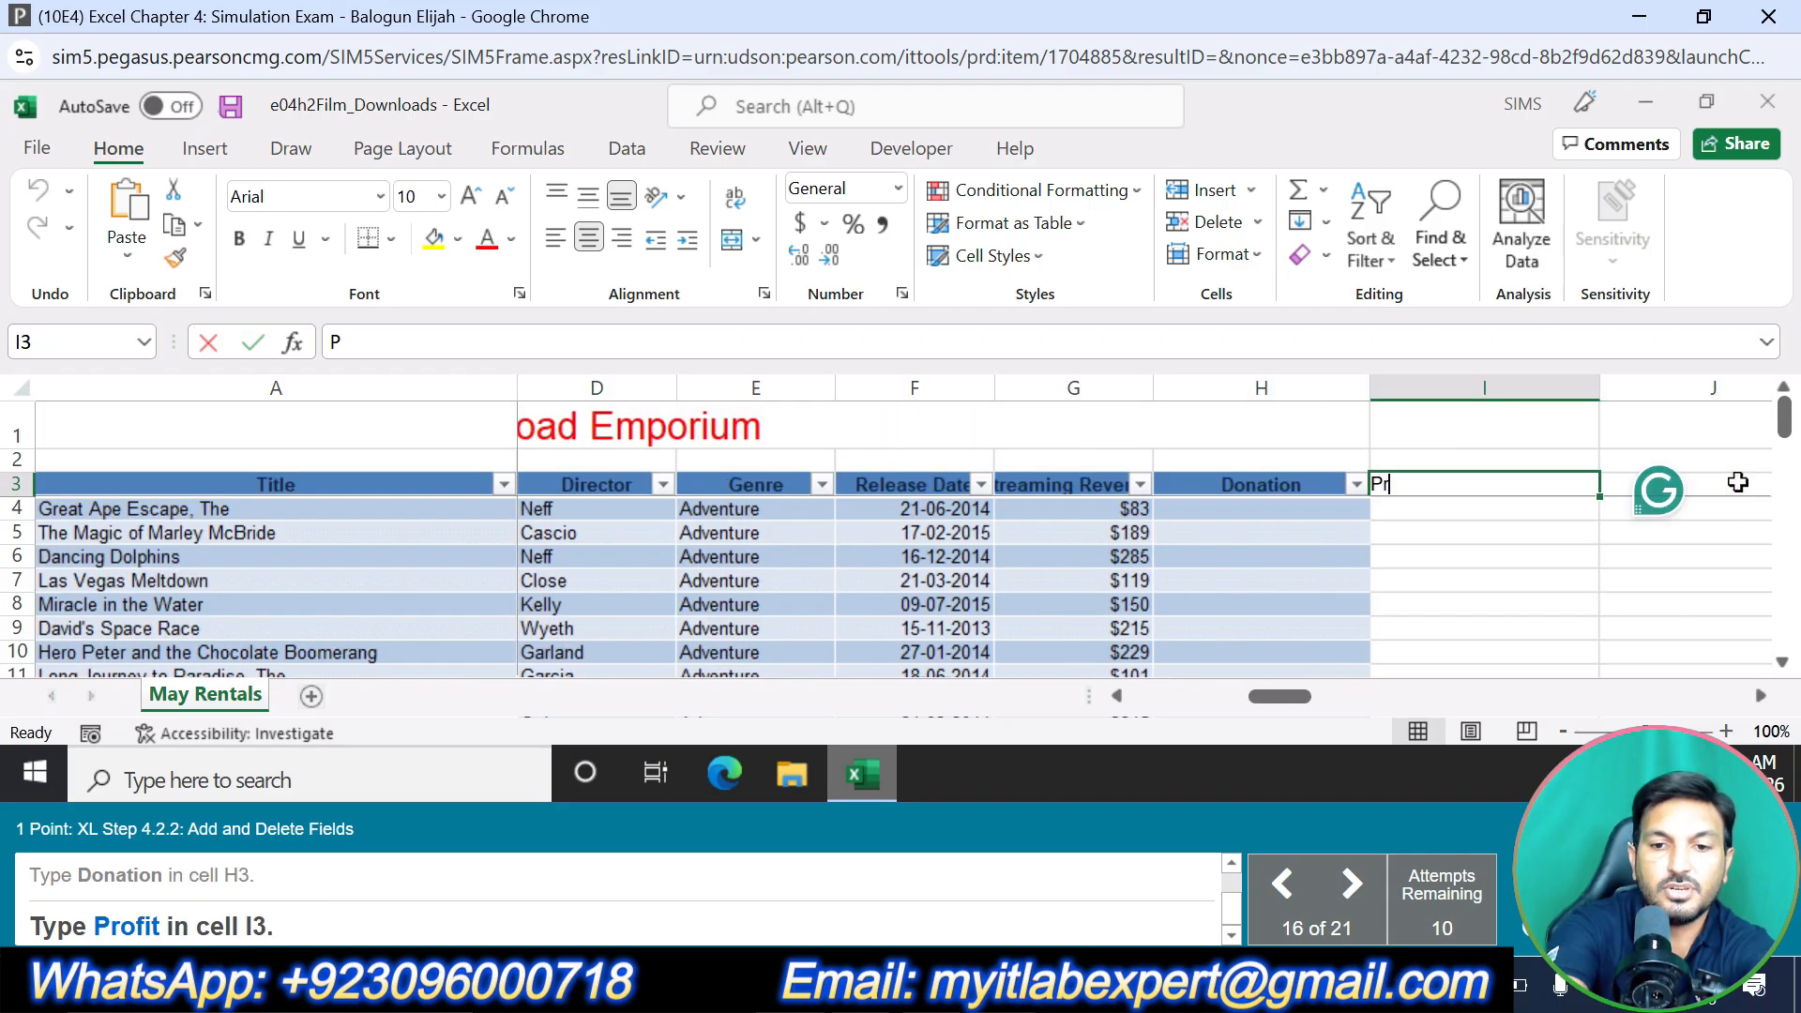
{"action": "type", "text": "it"}
{"action": "key", "text": "Return"}
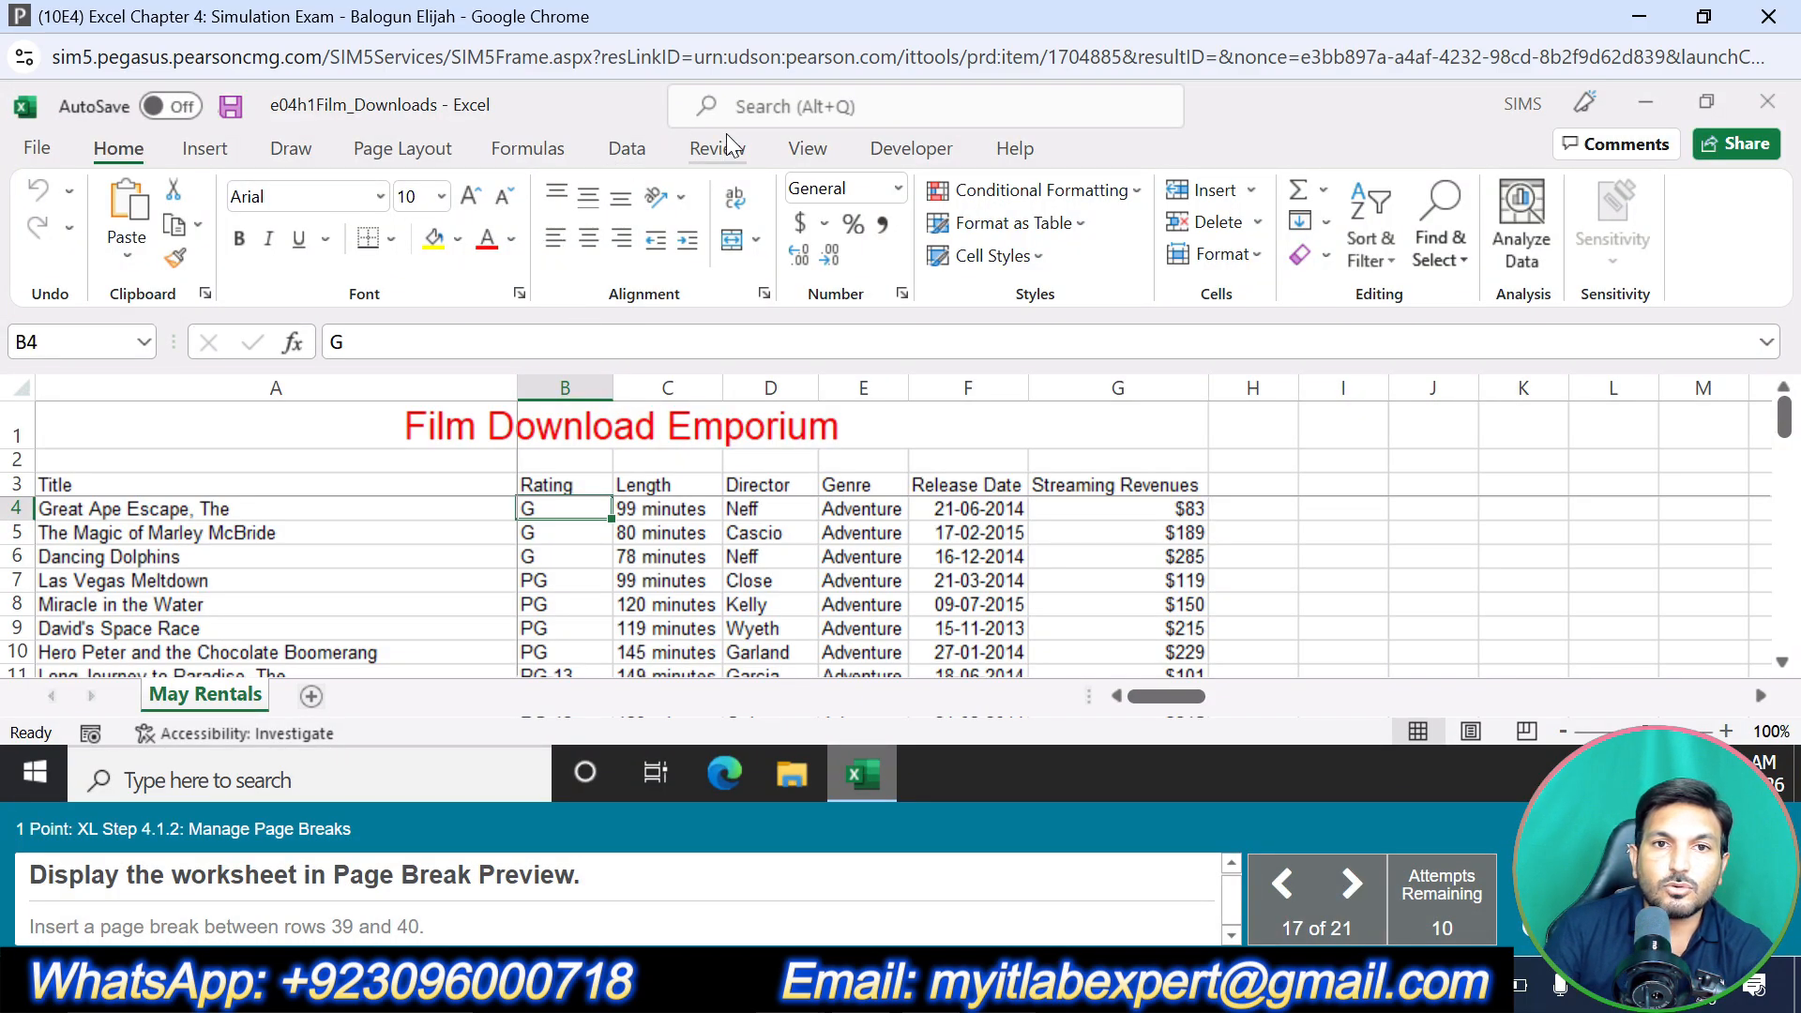
Display the worksheet in Page Break Preview and try to insert a page break with the whole of row 40 selected
{"action": "left_click", "coordinate": [808, 148]}
{"action": "left_click", "coordinate": [514, 242]}
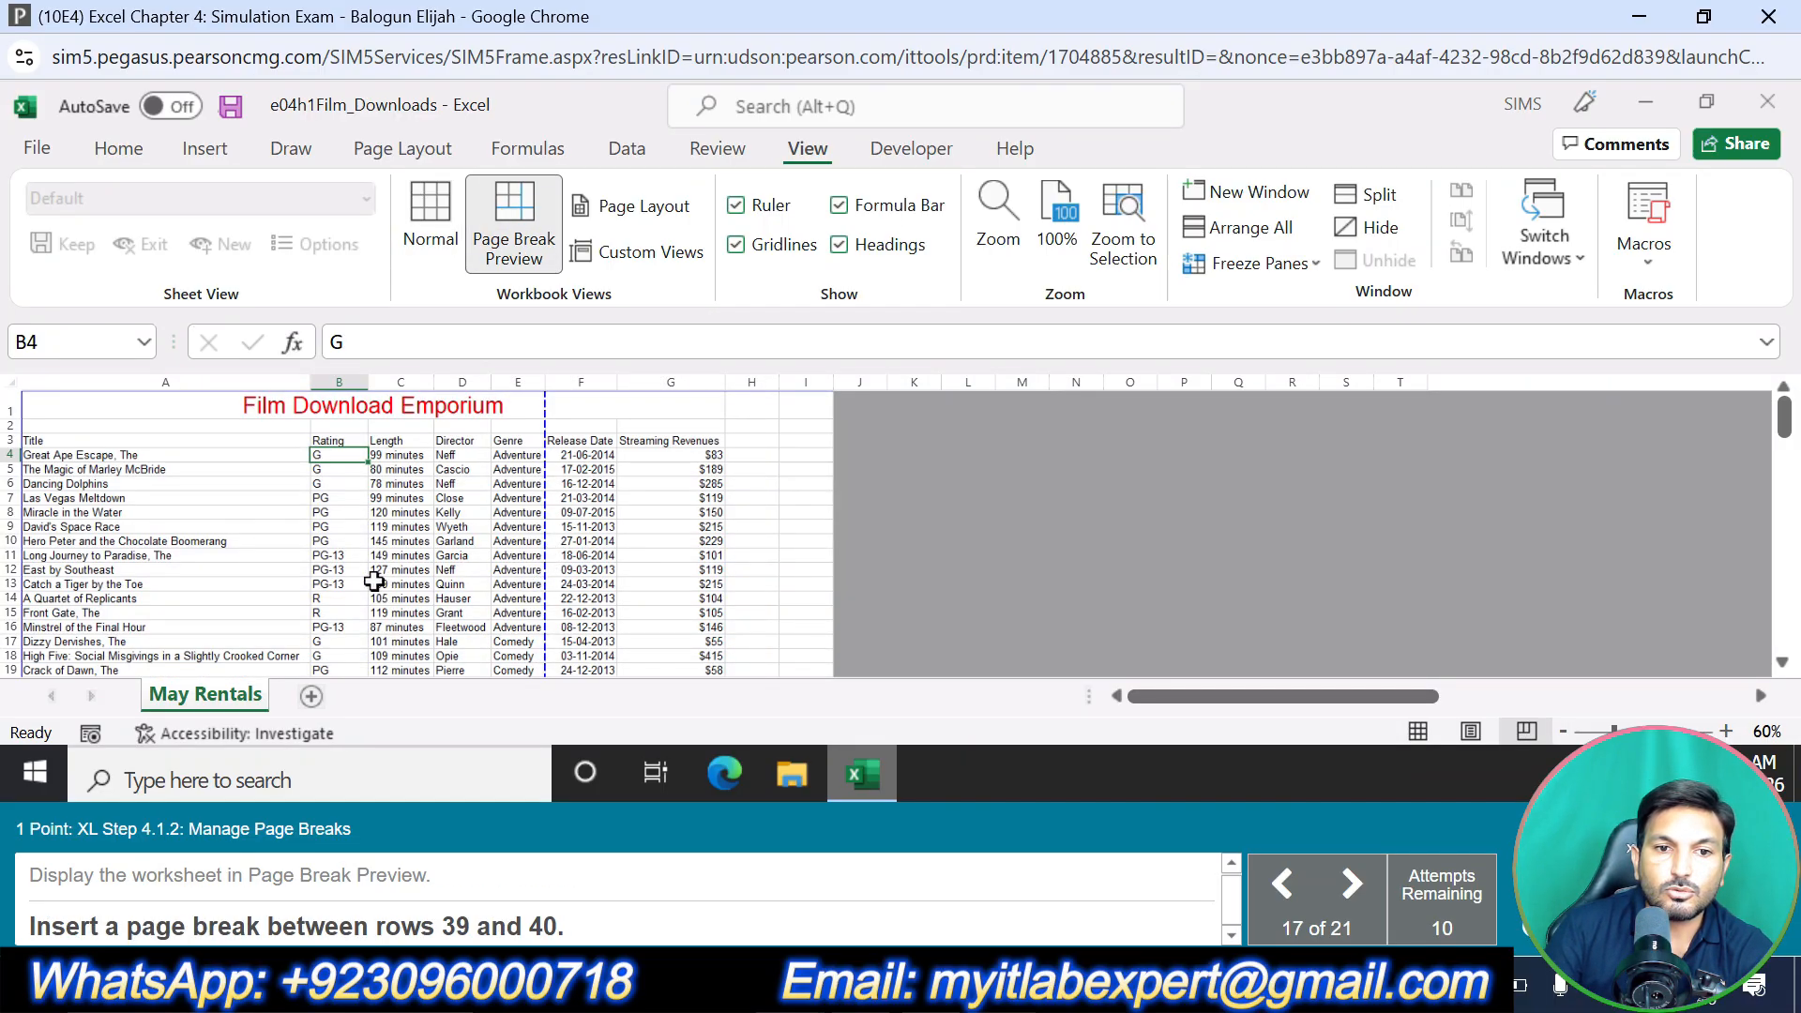
{"action": "scroll", "coordinate": [318, 614], "scroll_direction": "down", "scroll_amount": 7}
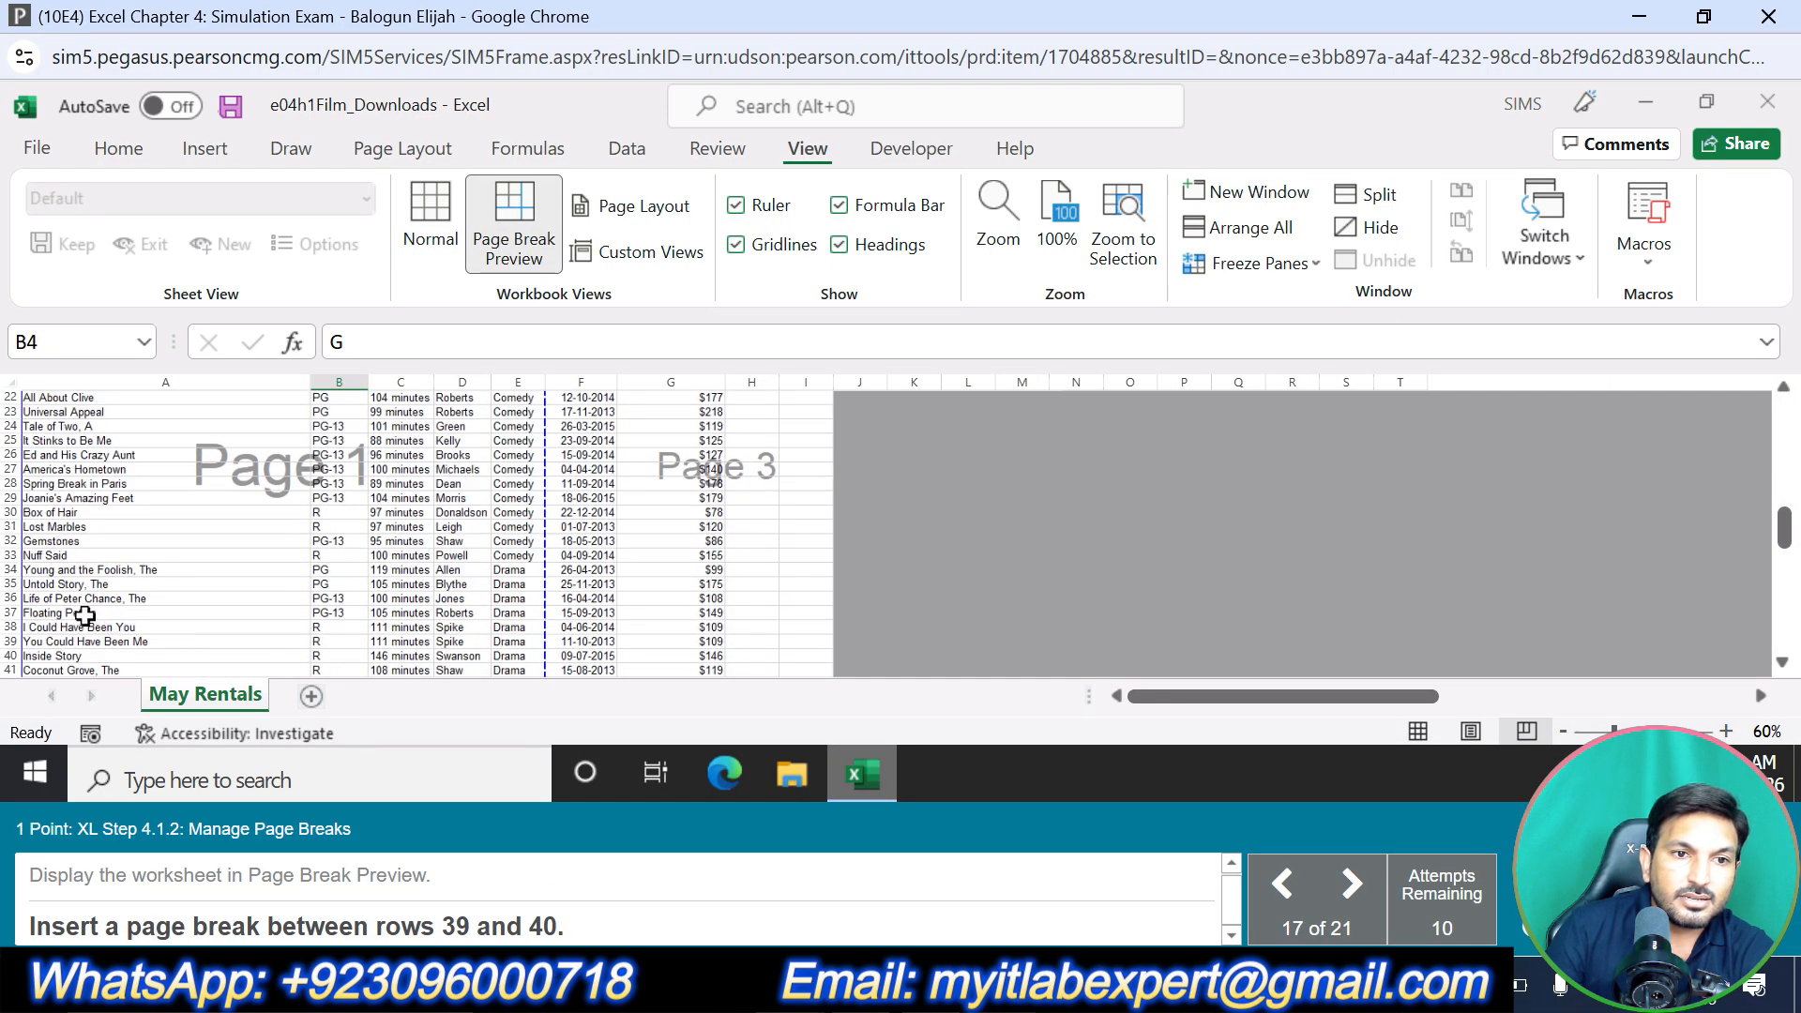
{"action": "scroll", "coordinate": [85, 614], "scroll_direction": "down", "scroll_amount": 1}
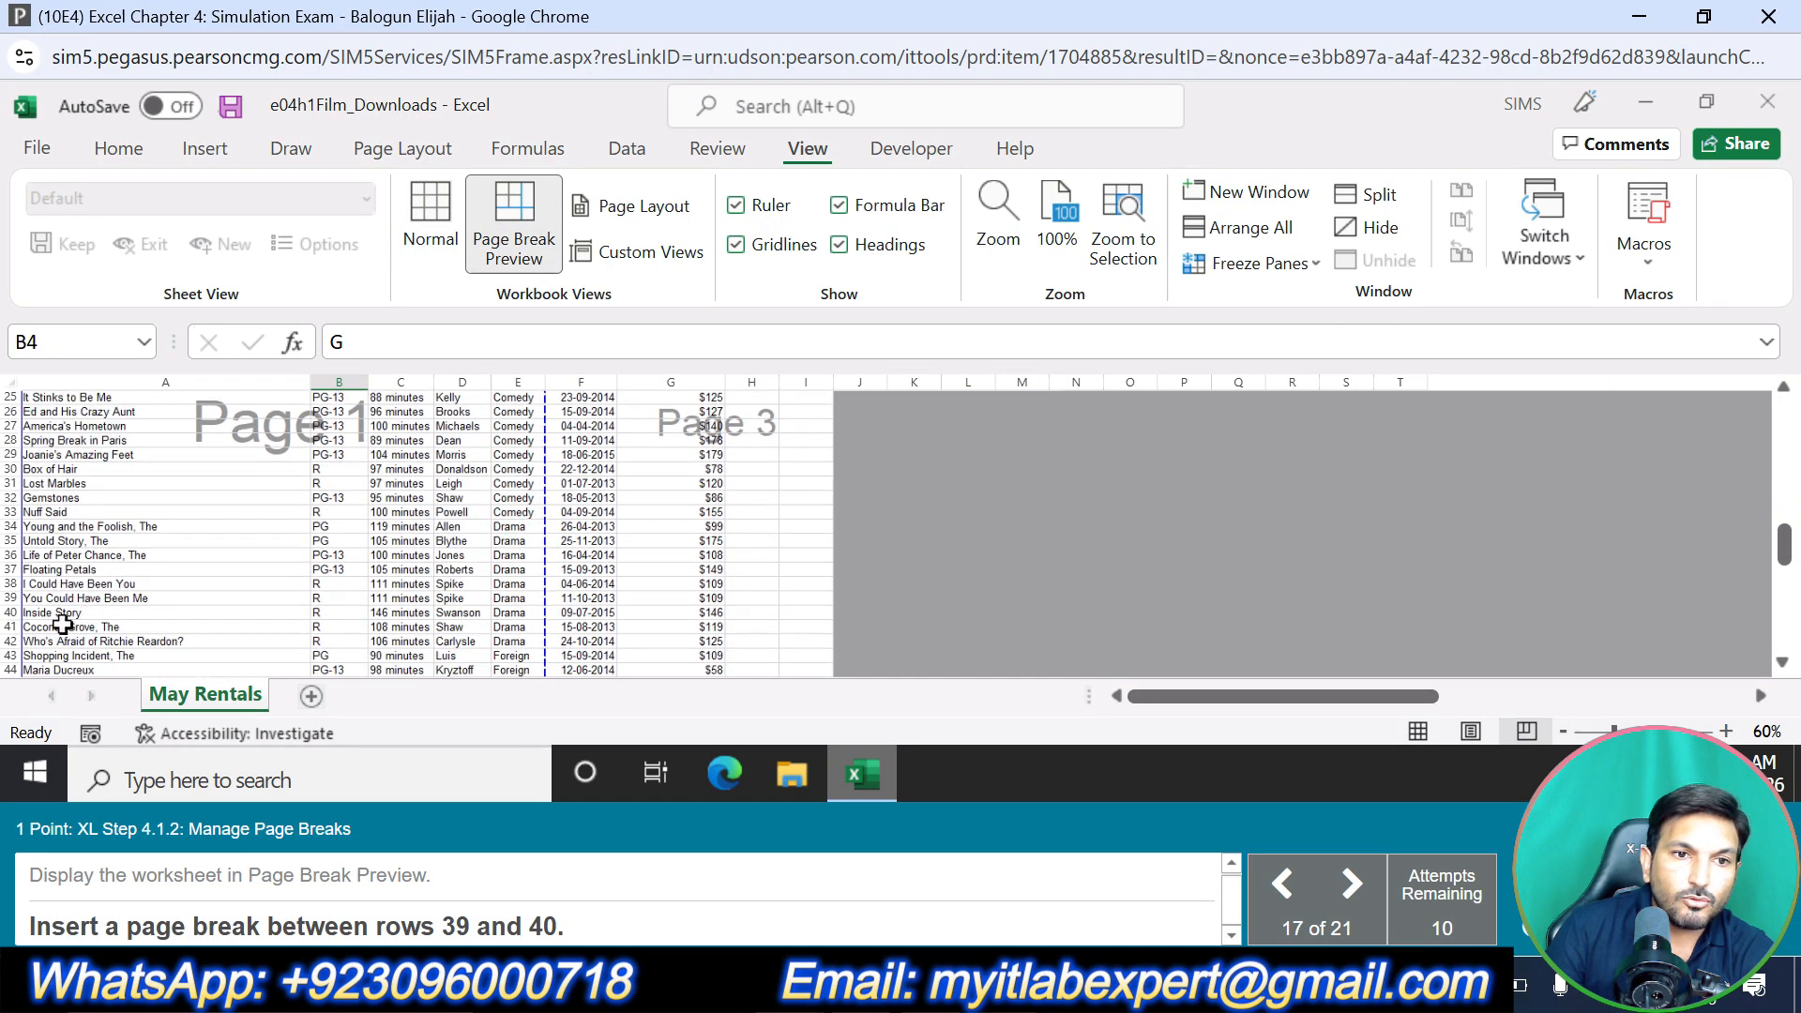
{"action": "left_click", "coordinate": [13, 614]}
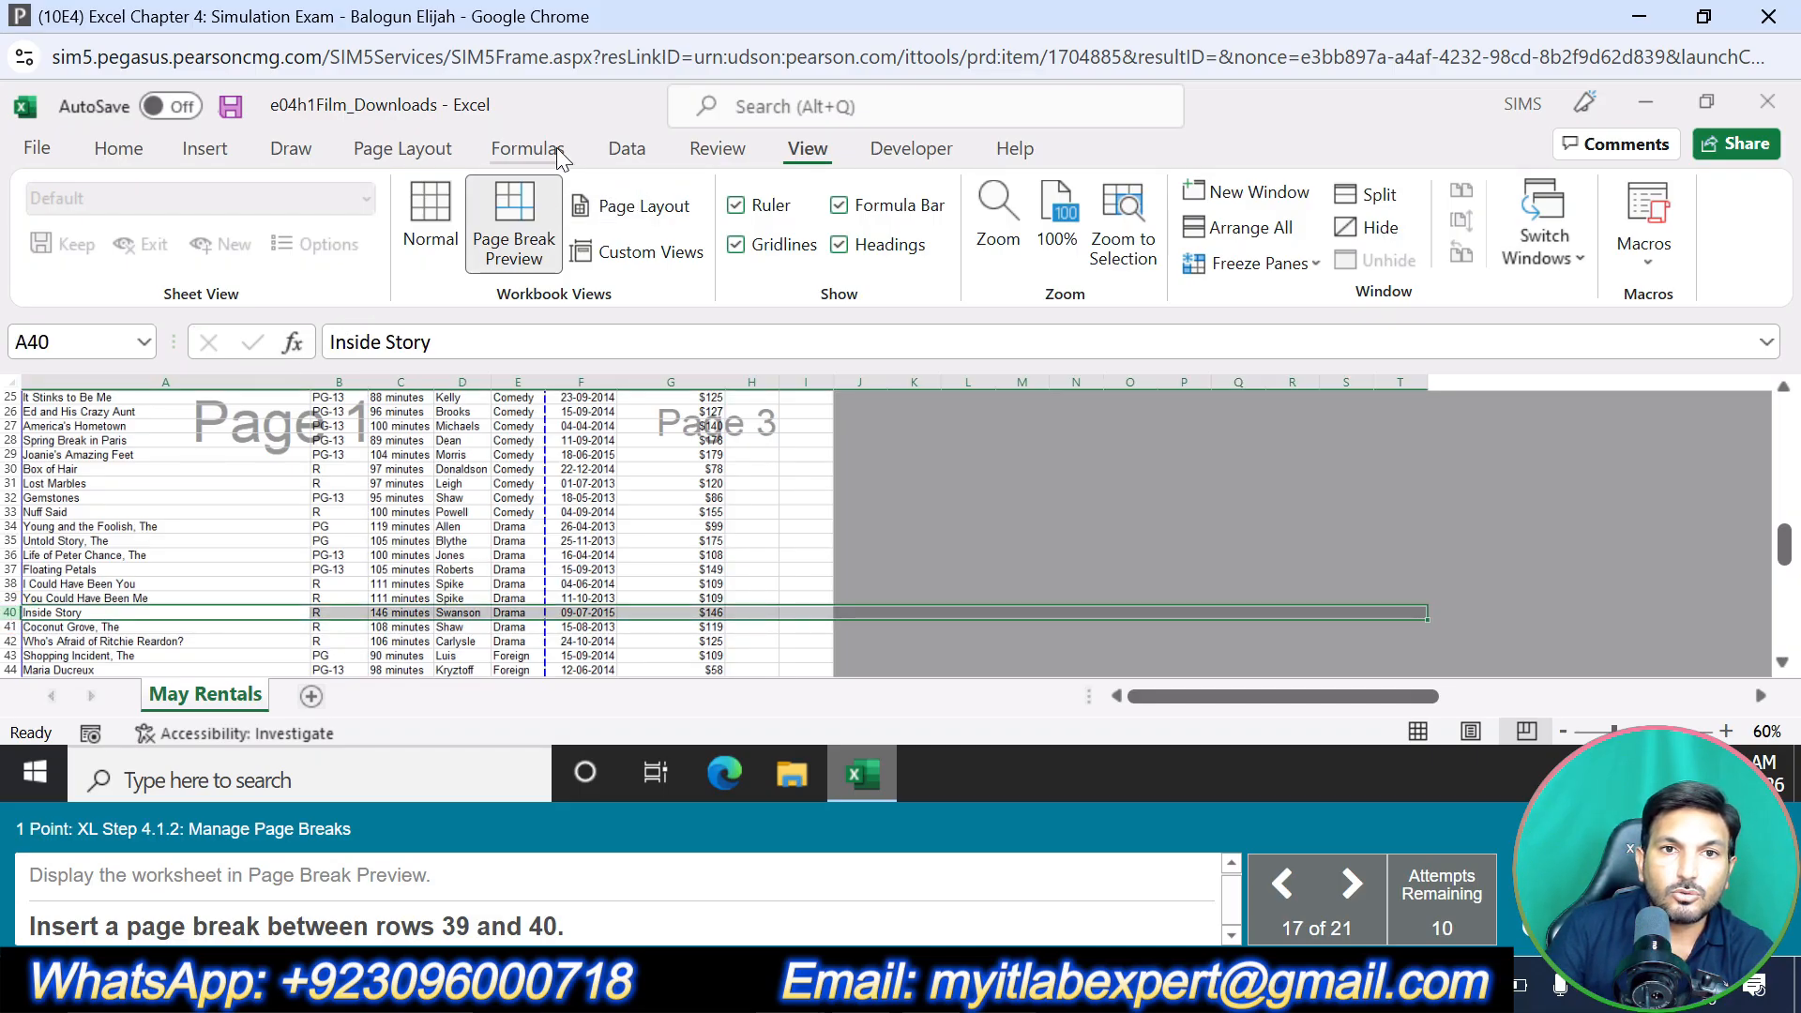
{"action": "left_click", "coordinate": [529, 148]}
{"action": "left_click", "coordinate": [402, 149]}
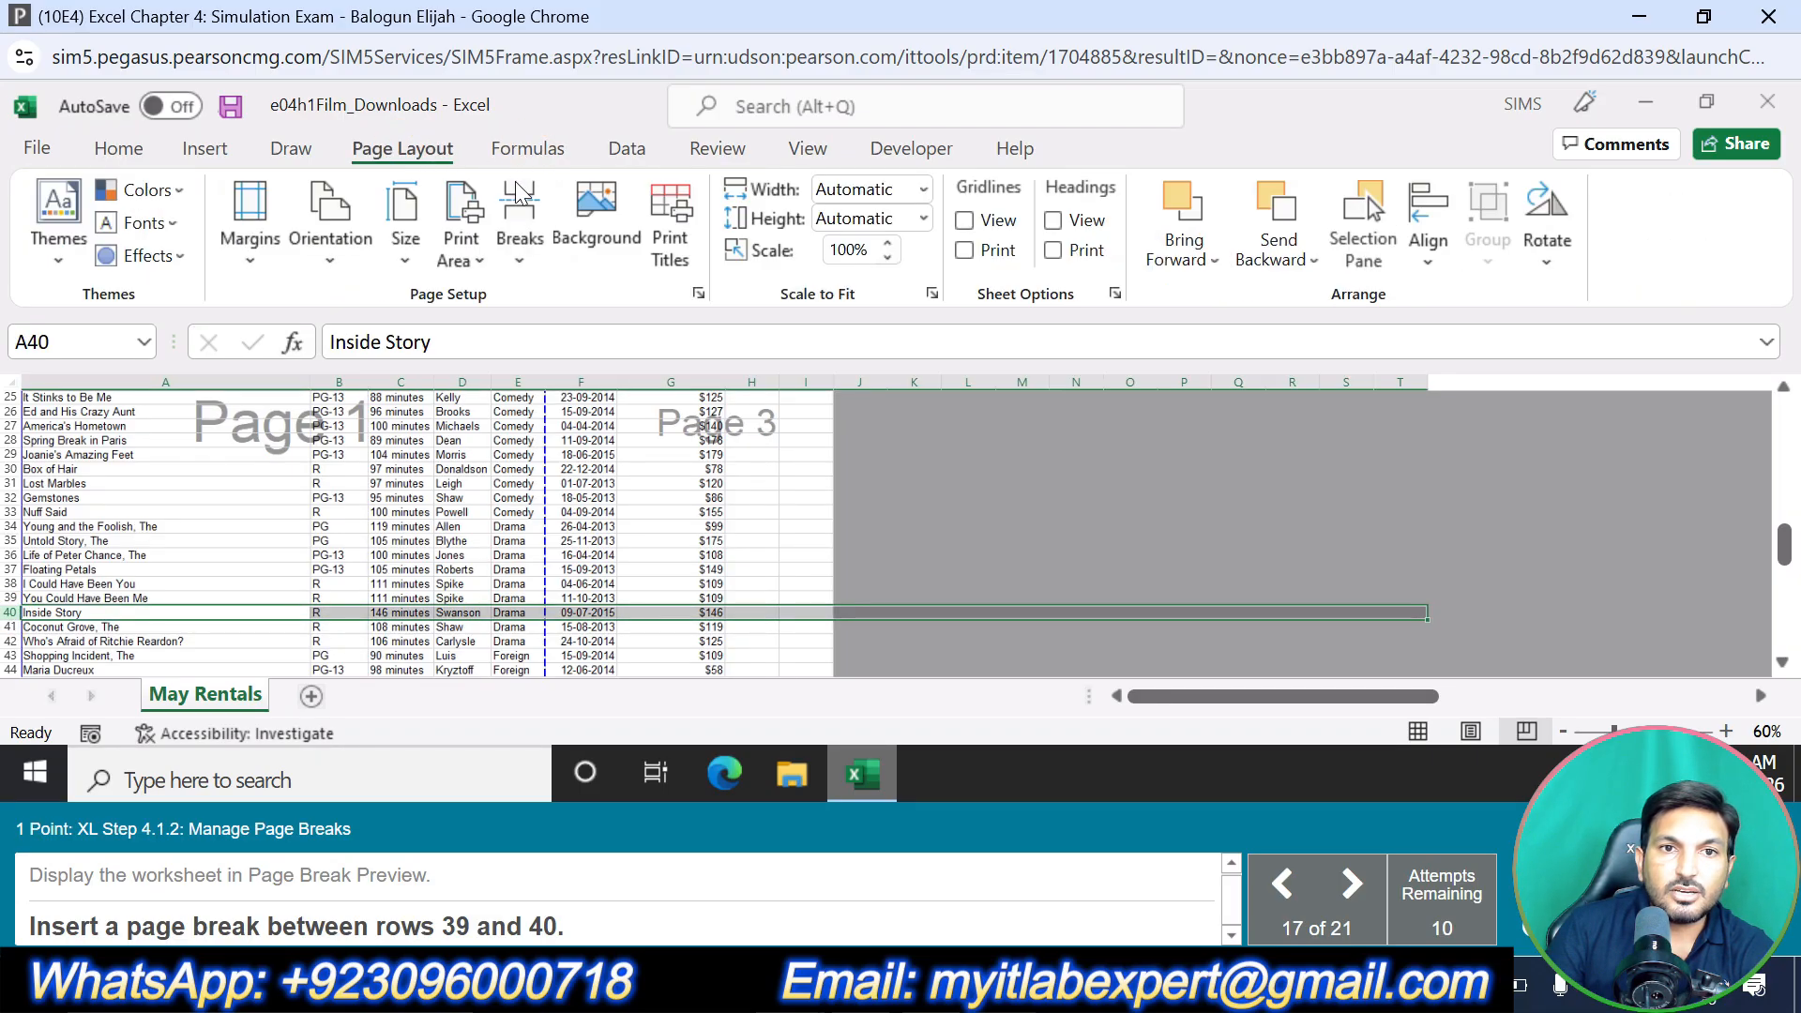
{"action": "left_click", "coordinate": [523, 269]}
{"action": "left_click", "coordinate": [583, 297]}
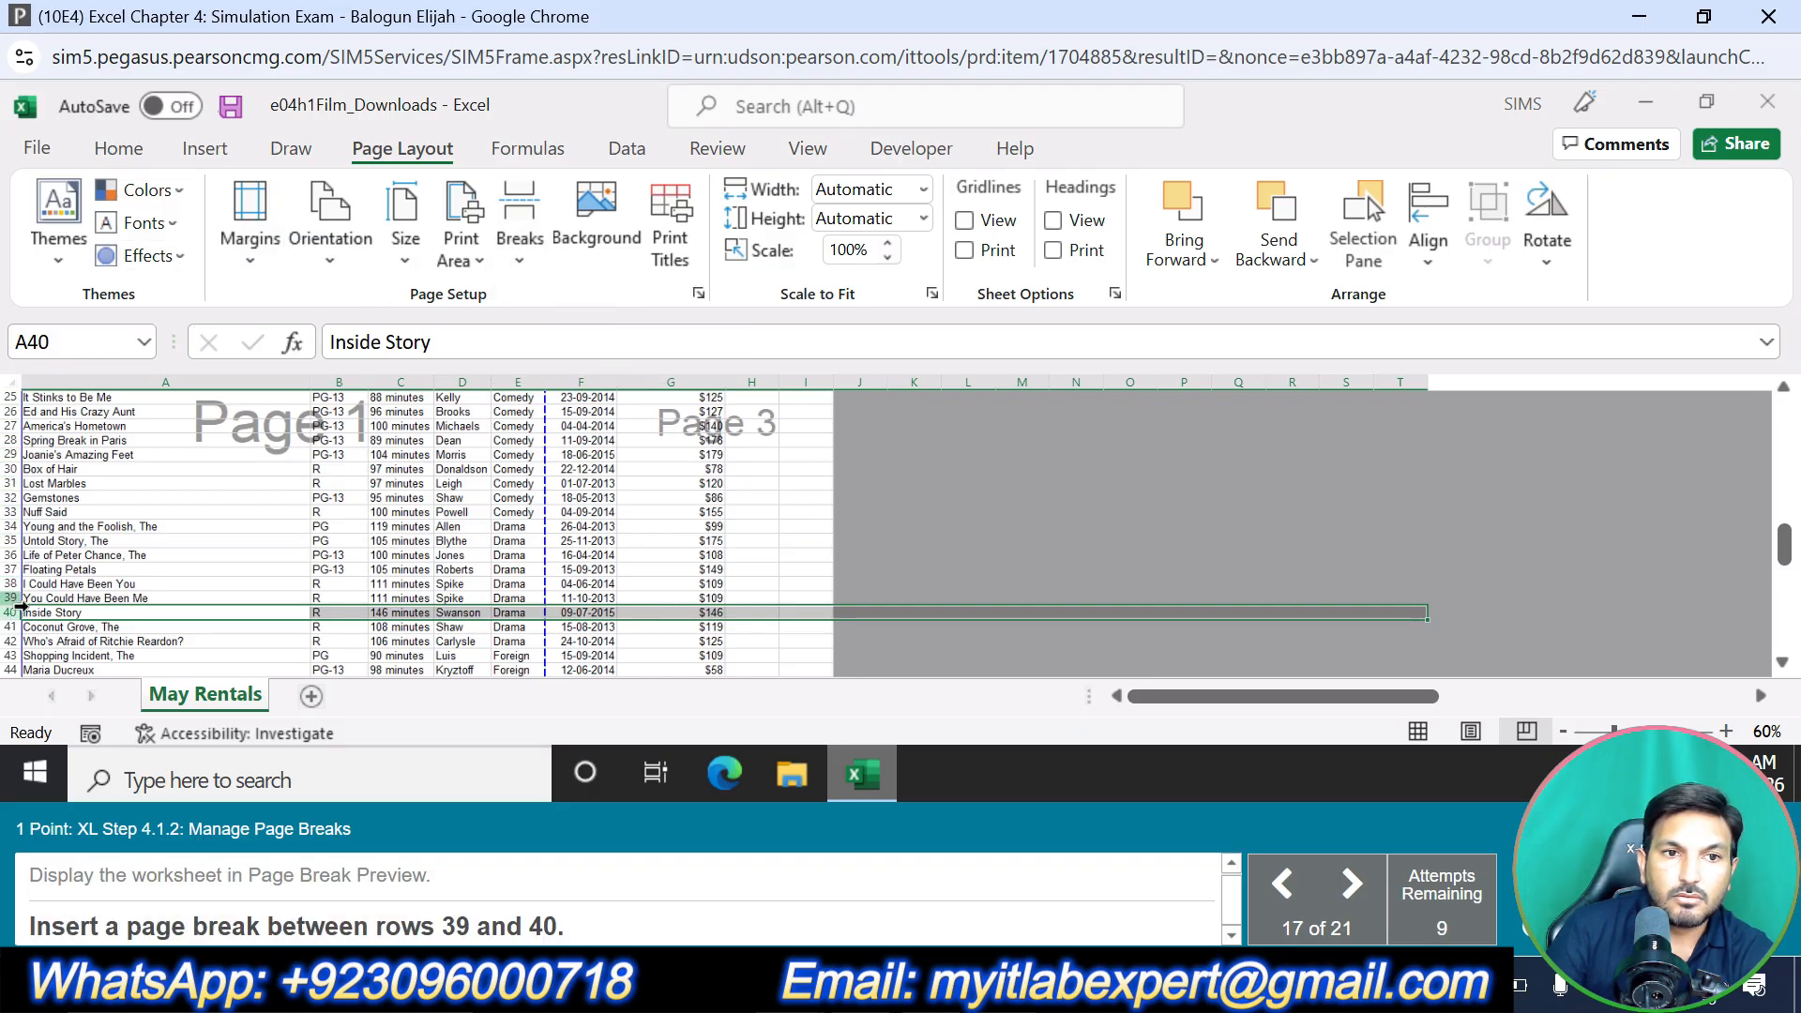
Try to insert a page break with the whole of row 39 selected
{"action": "left_click", "coordinate": [12, 598]}
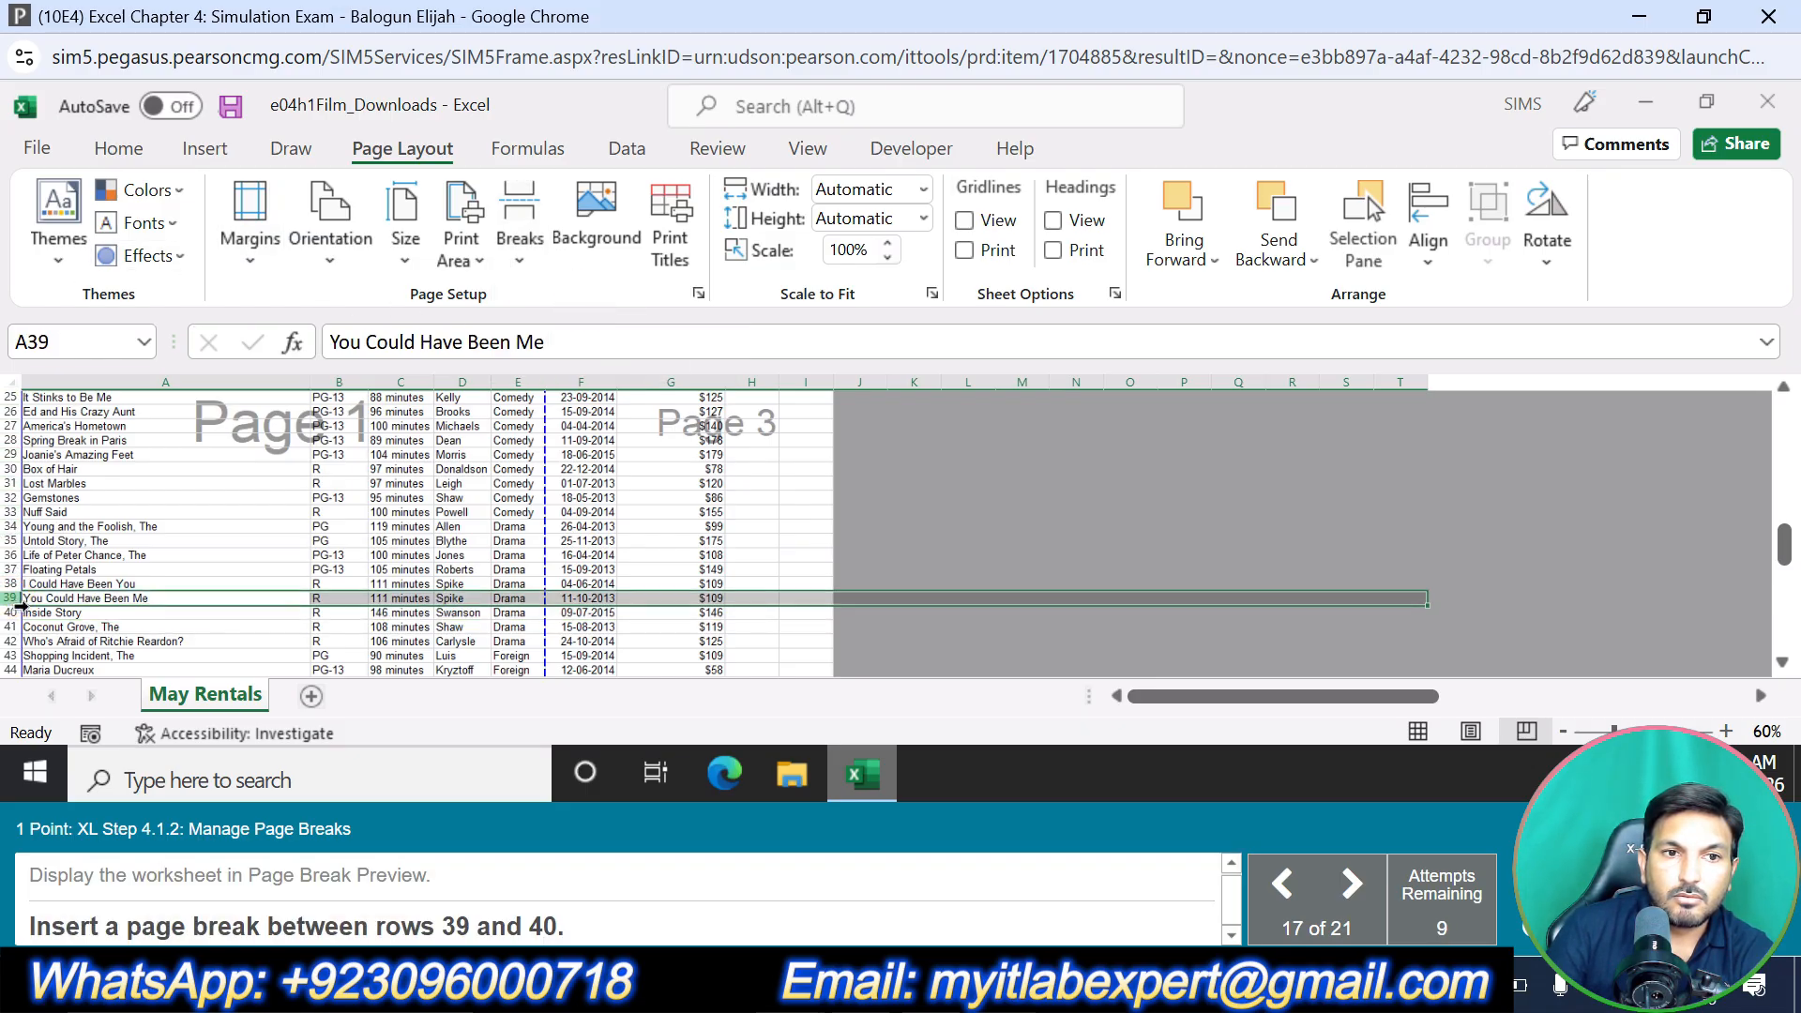
{"action": "left_click", "coordinate": [533, 267]}
{"action": "left_click", "coordinate": [582, 296]}
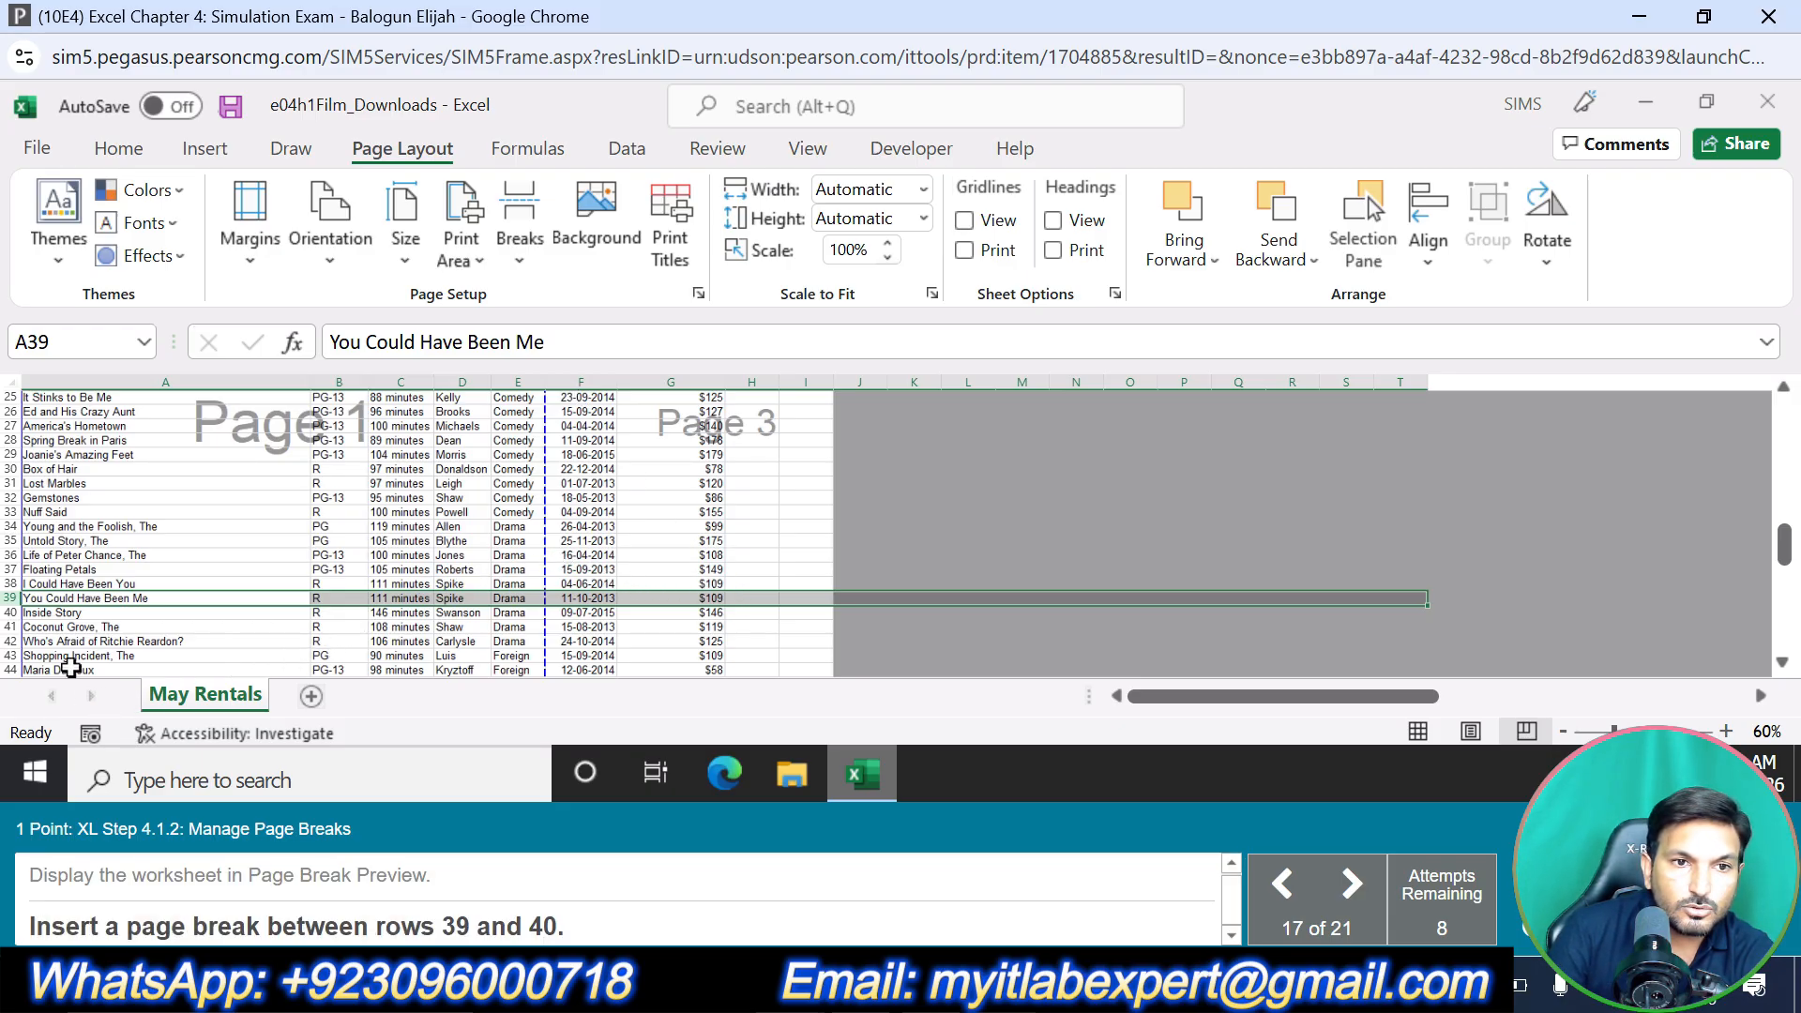
Insert a page break between rows 39 and 40 with cell A40 as the active cell
{"action": "left_click", "coordinate": [49, 612]}
{"action": "left_click", "coordinate": [525, 255]}
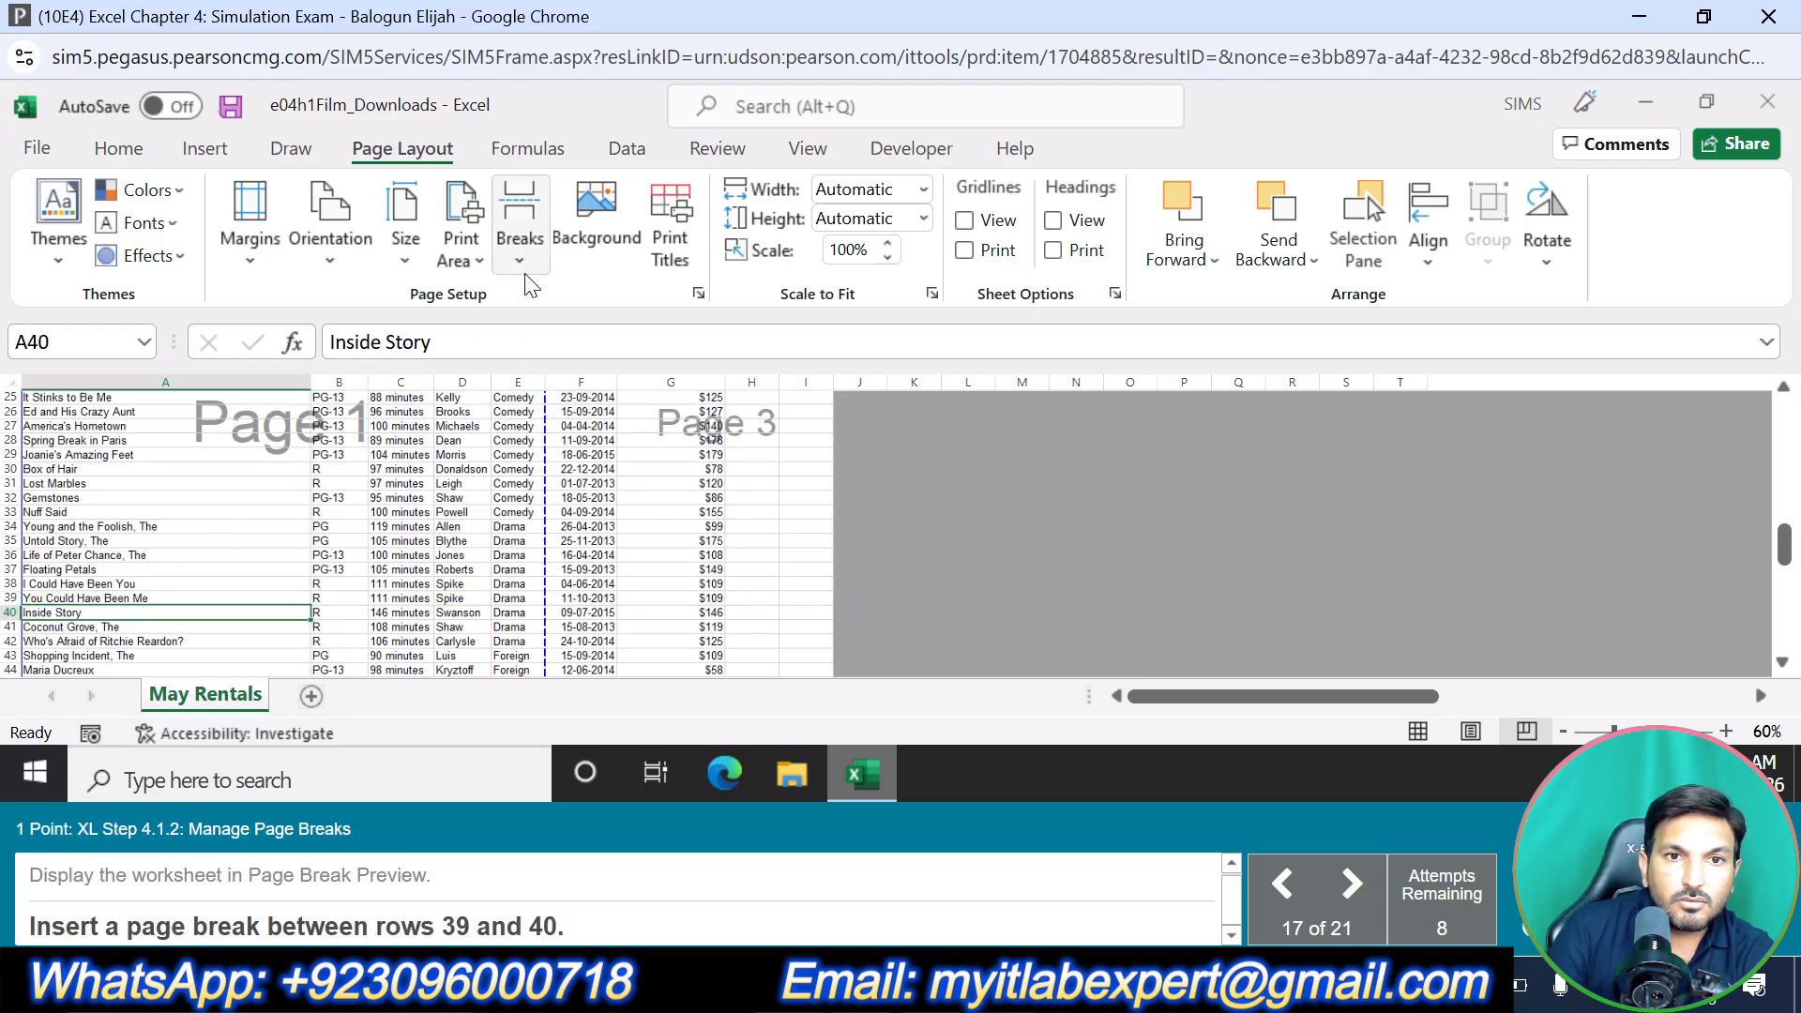
{"action": "left_click", "coordinate": [566, 296]}
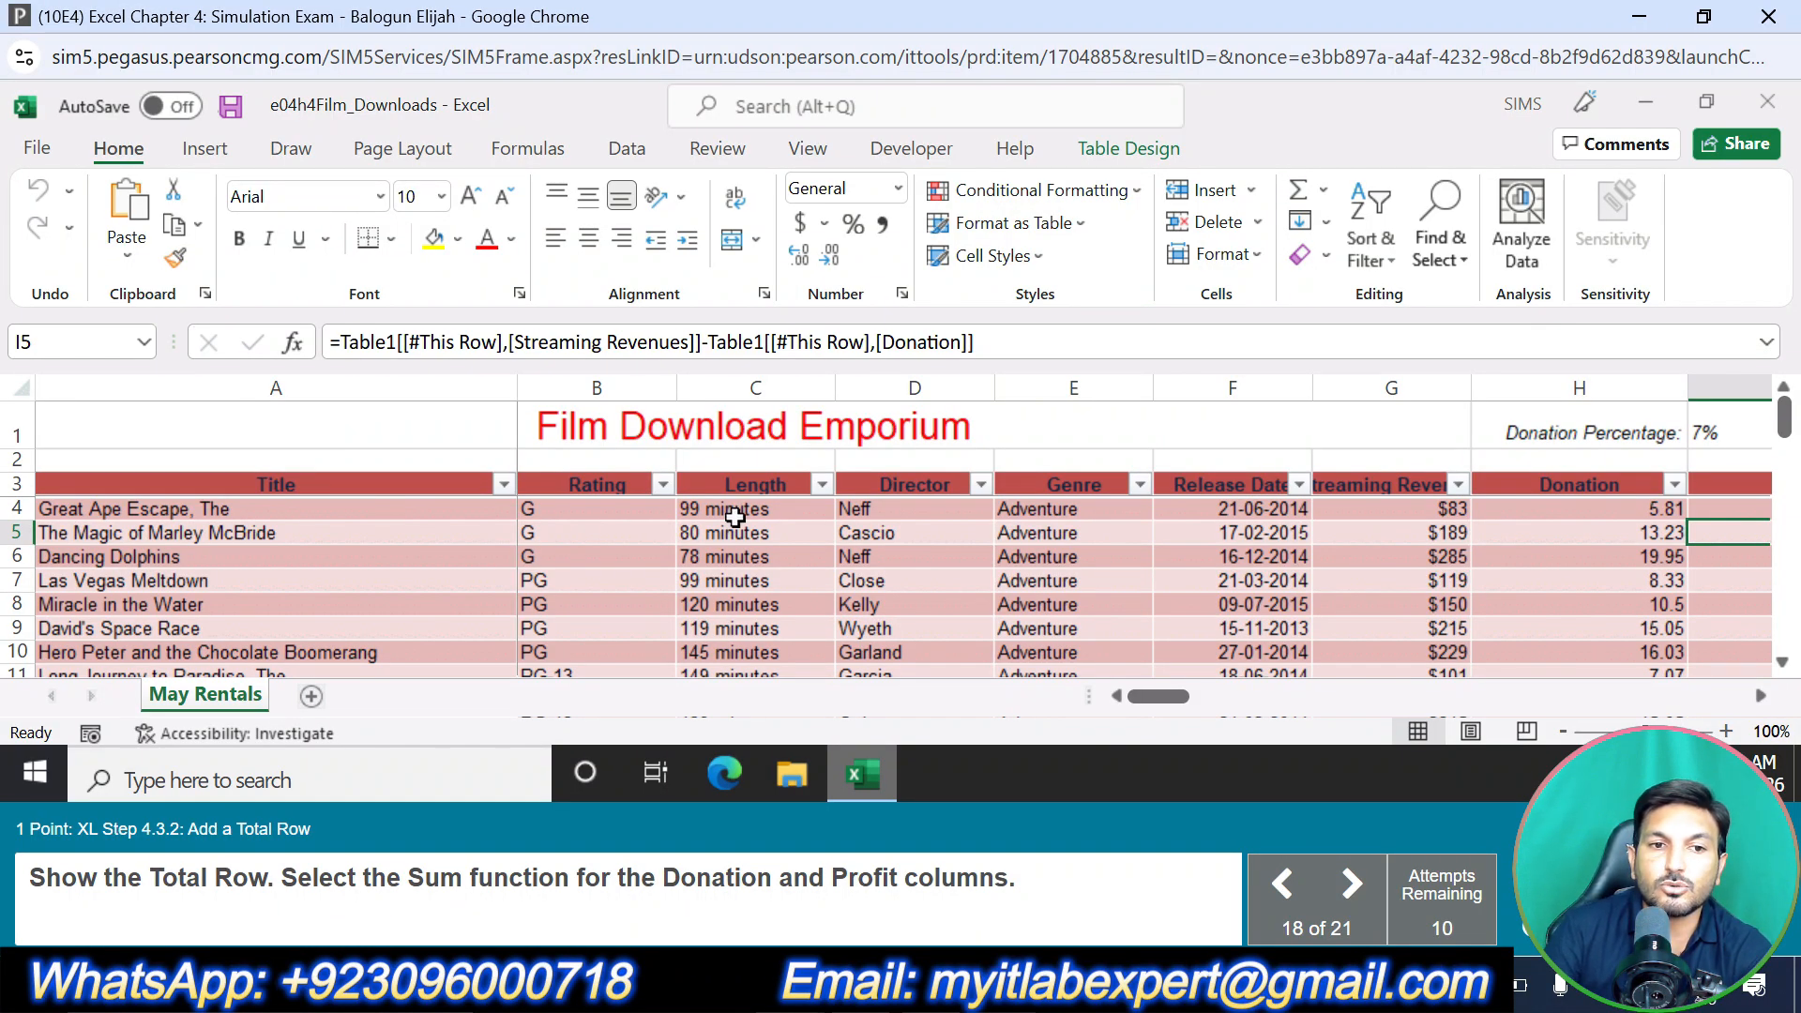
Show the table's Total Row and choose the Sum function for the Donation column in cell H58
{"action": "left_click", "coordinate": [1128, 149]}
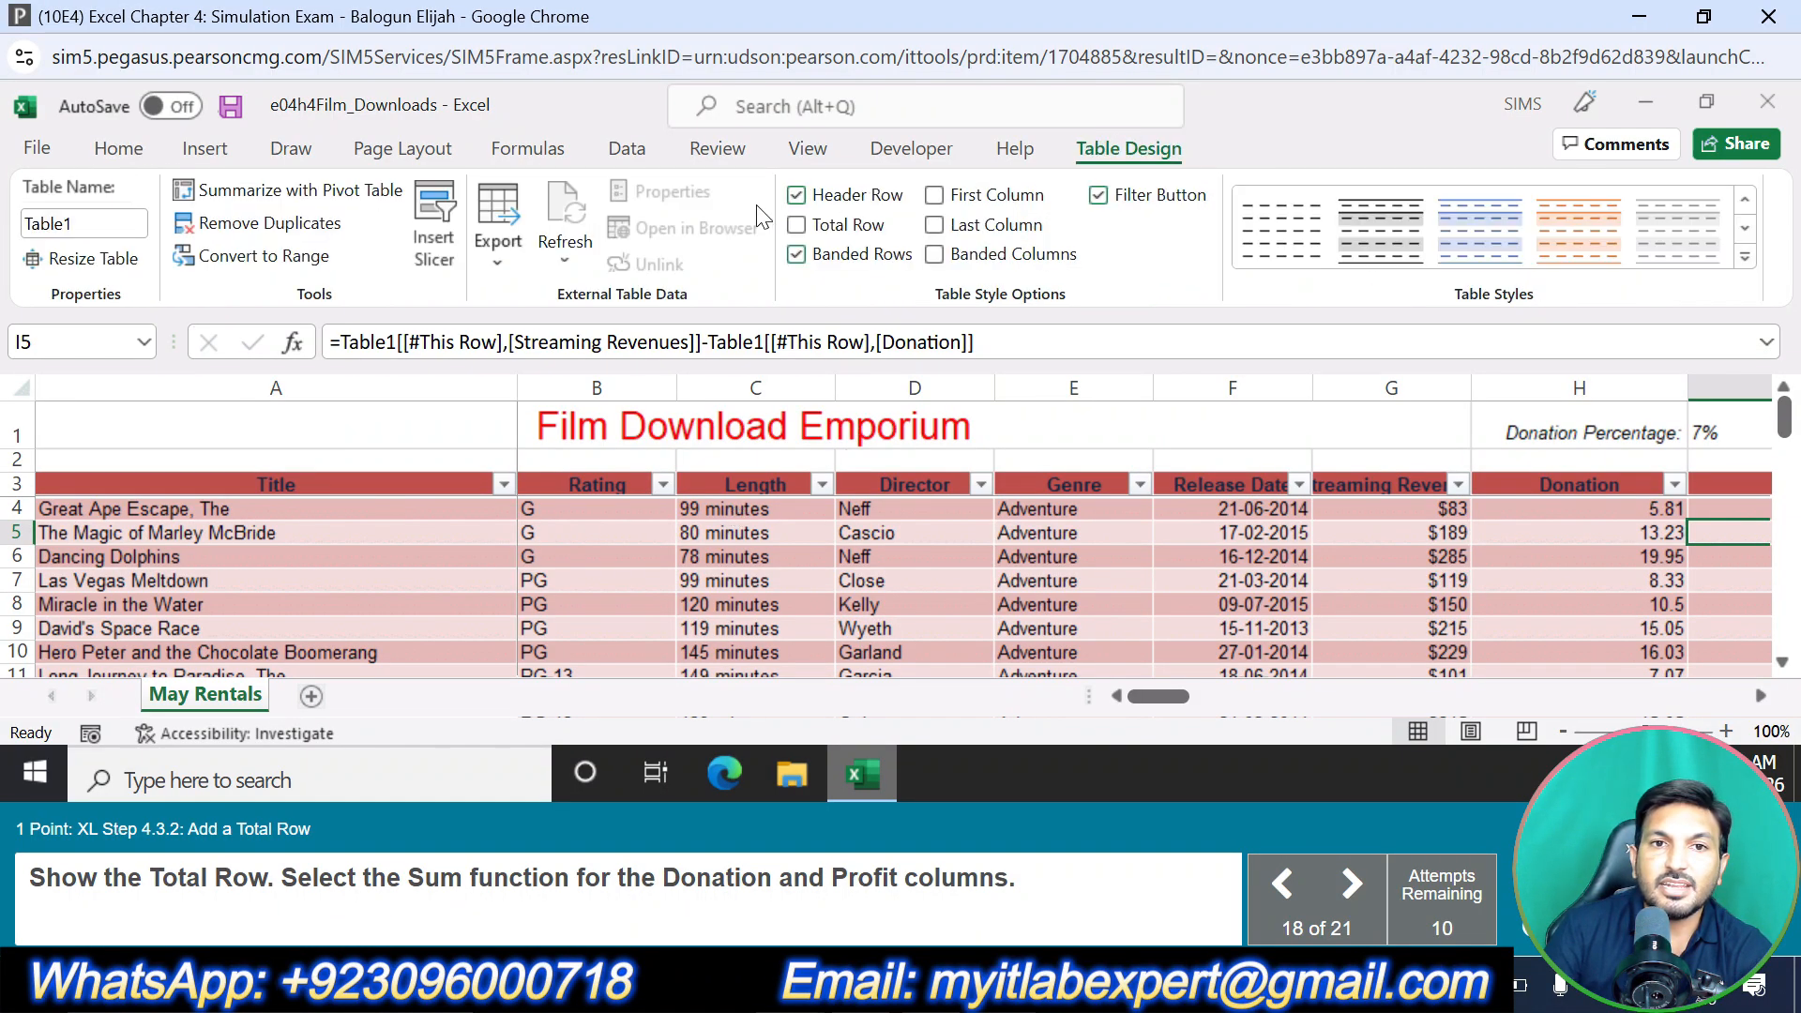
{"action": "left_click", "coordinate": [795, 223]}
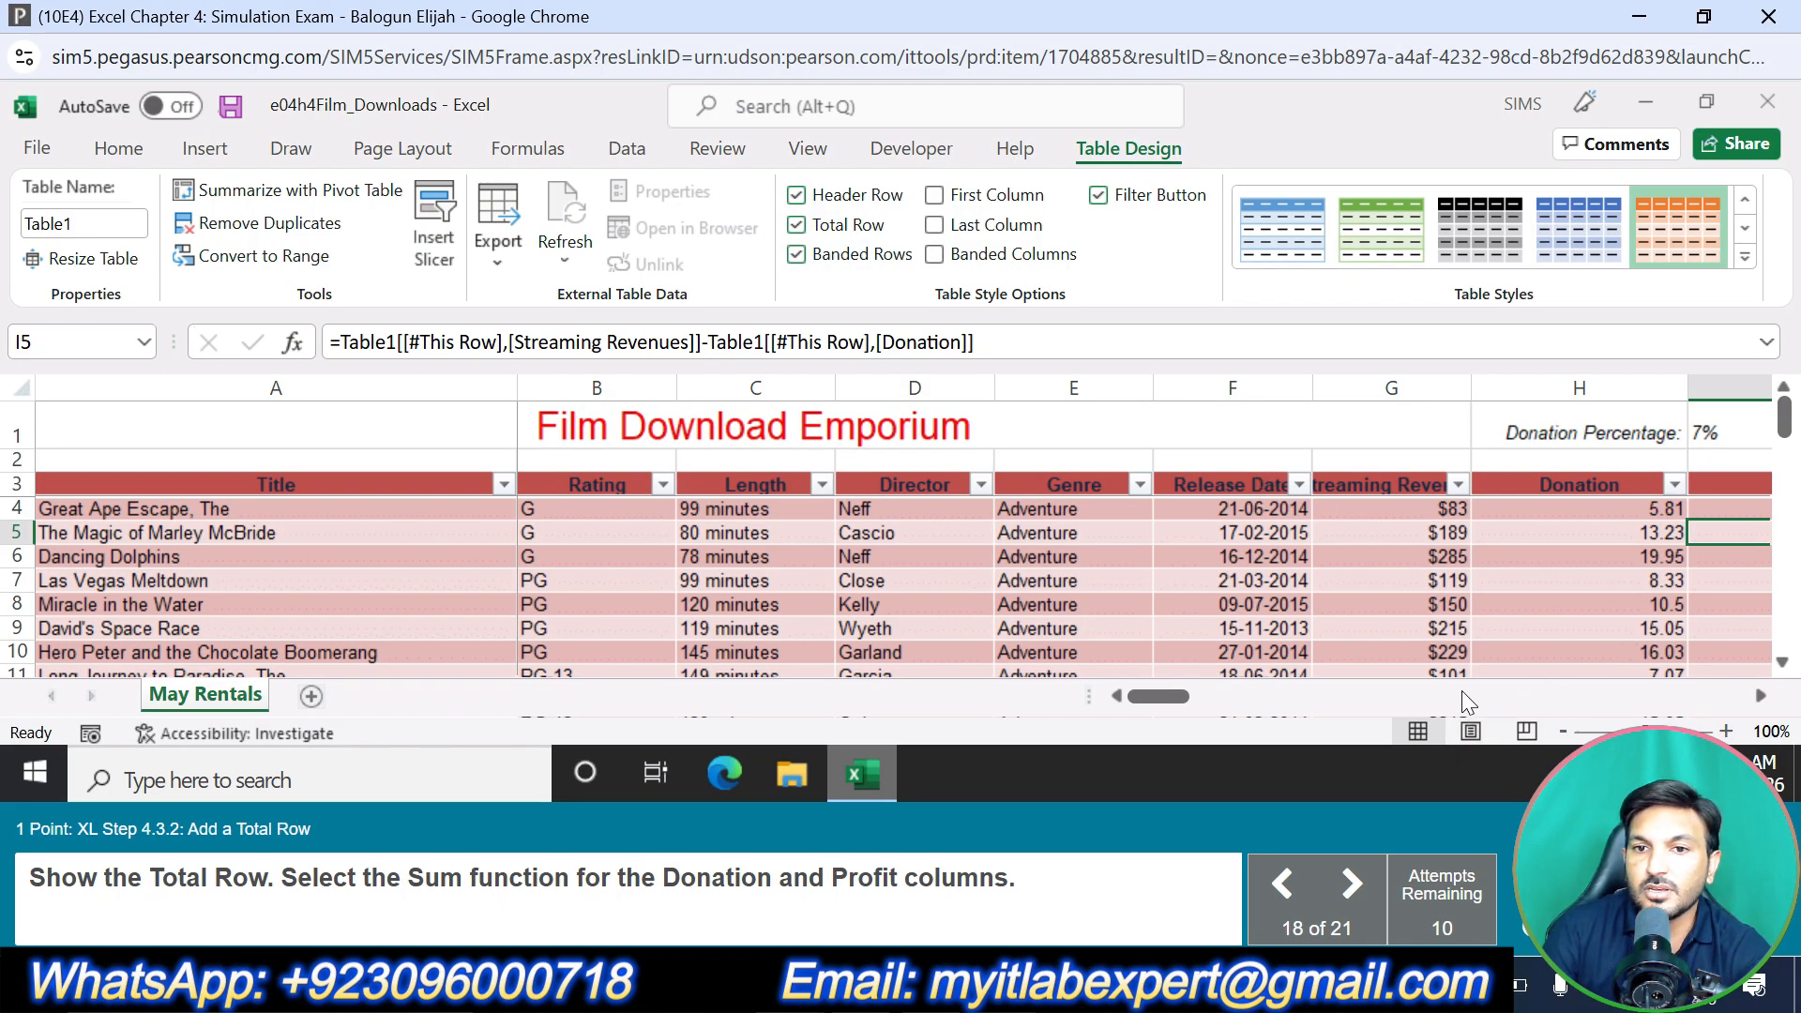
{"action": "left_click", "coordinate": [1760, 696]}
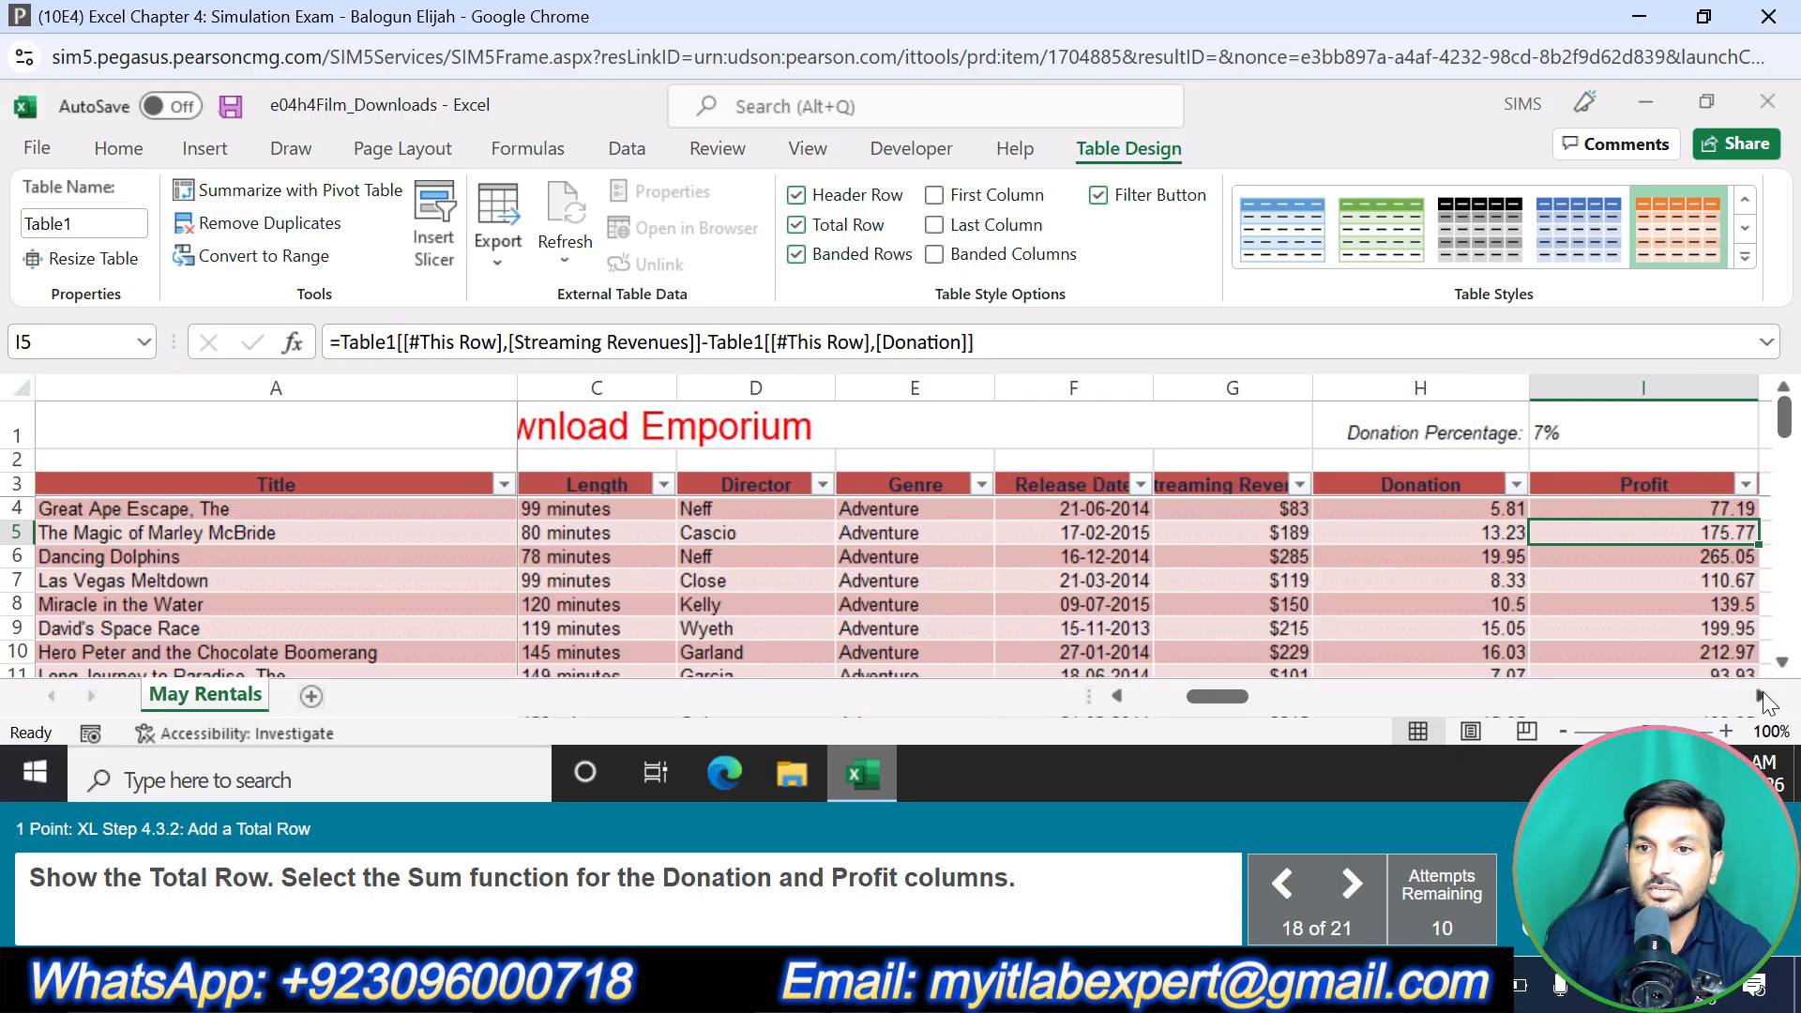
{"action": "left_click", "coordinate": [1760, 695]}
{"action": "scroll", "coordinate": [1613, 577], "scroll_direction": "down", "scroll_amount": 16}
{"action": "scroll", "coordinate": [1603, 586], "scroll_direction": "down", "scroll_amount": 1}
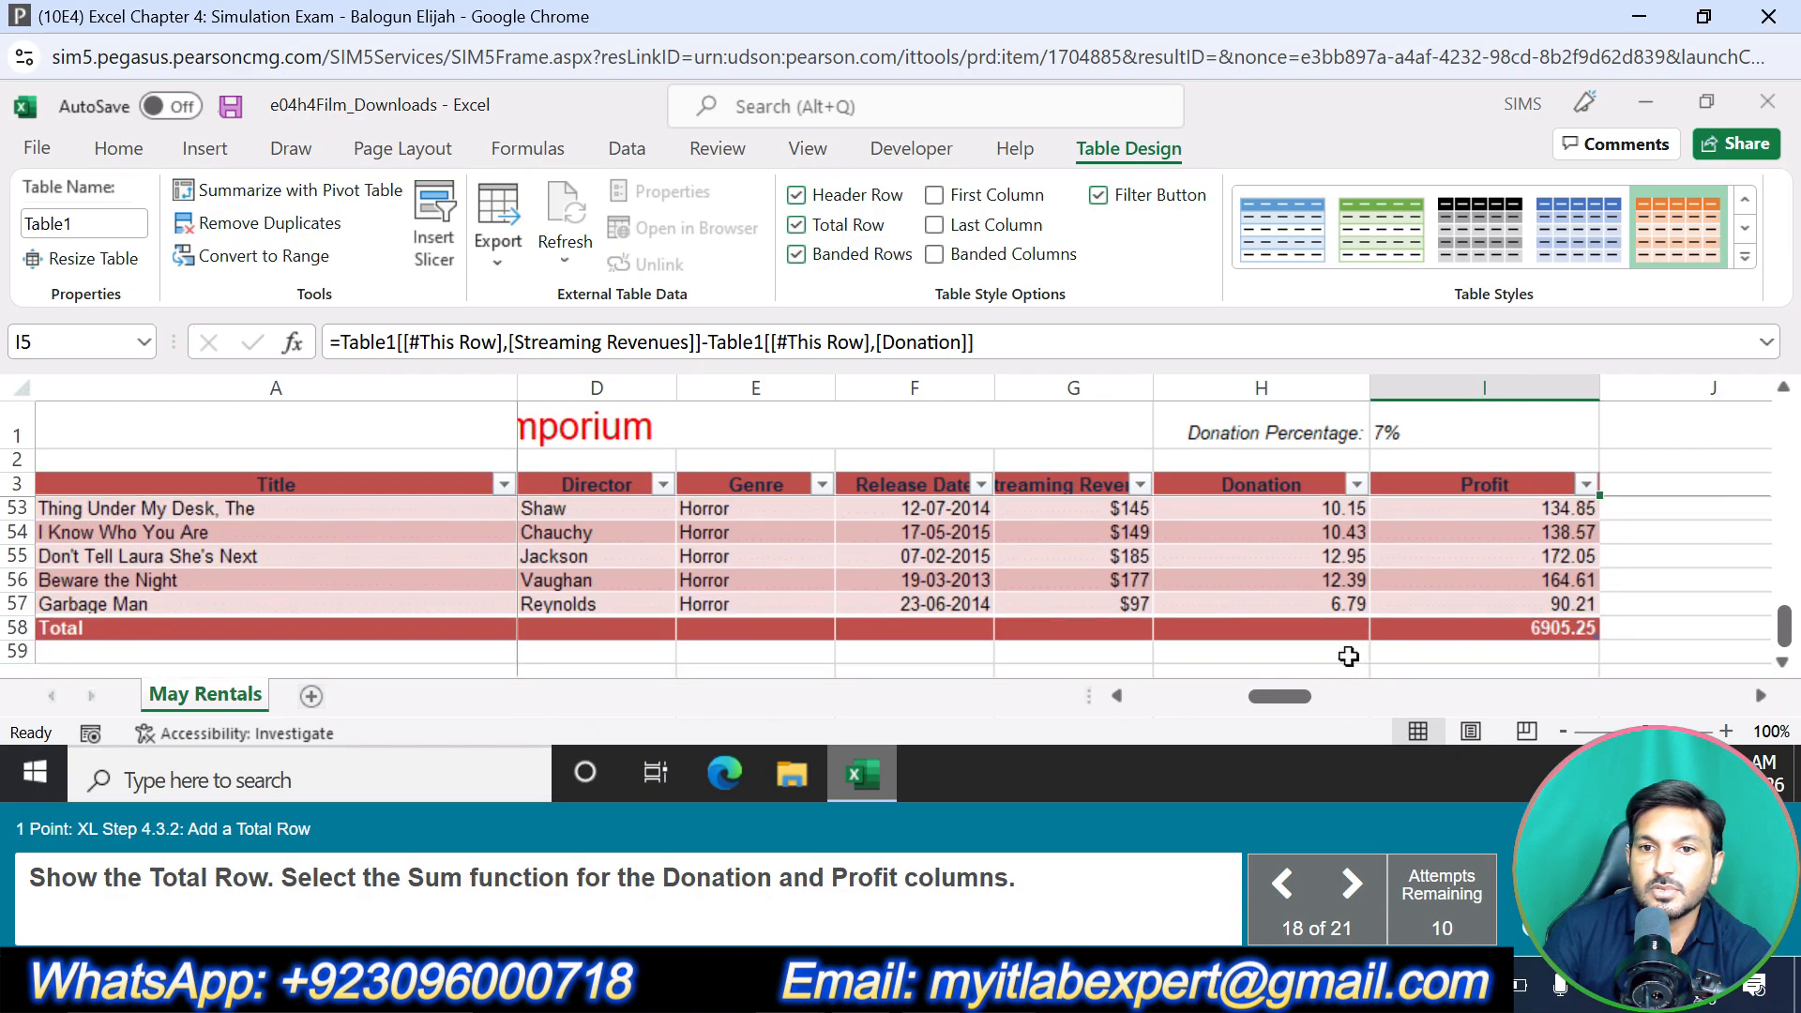
{"action": "left_click", "coordinate": [1332, 630]}
{"action": "left_click", "coordinate": [1382, 630]}
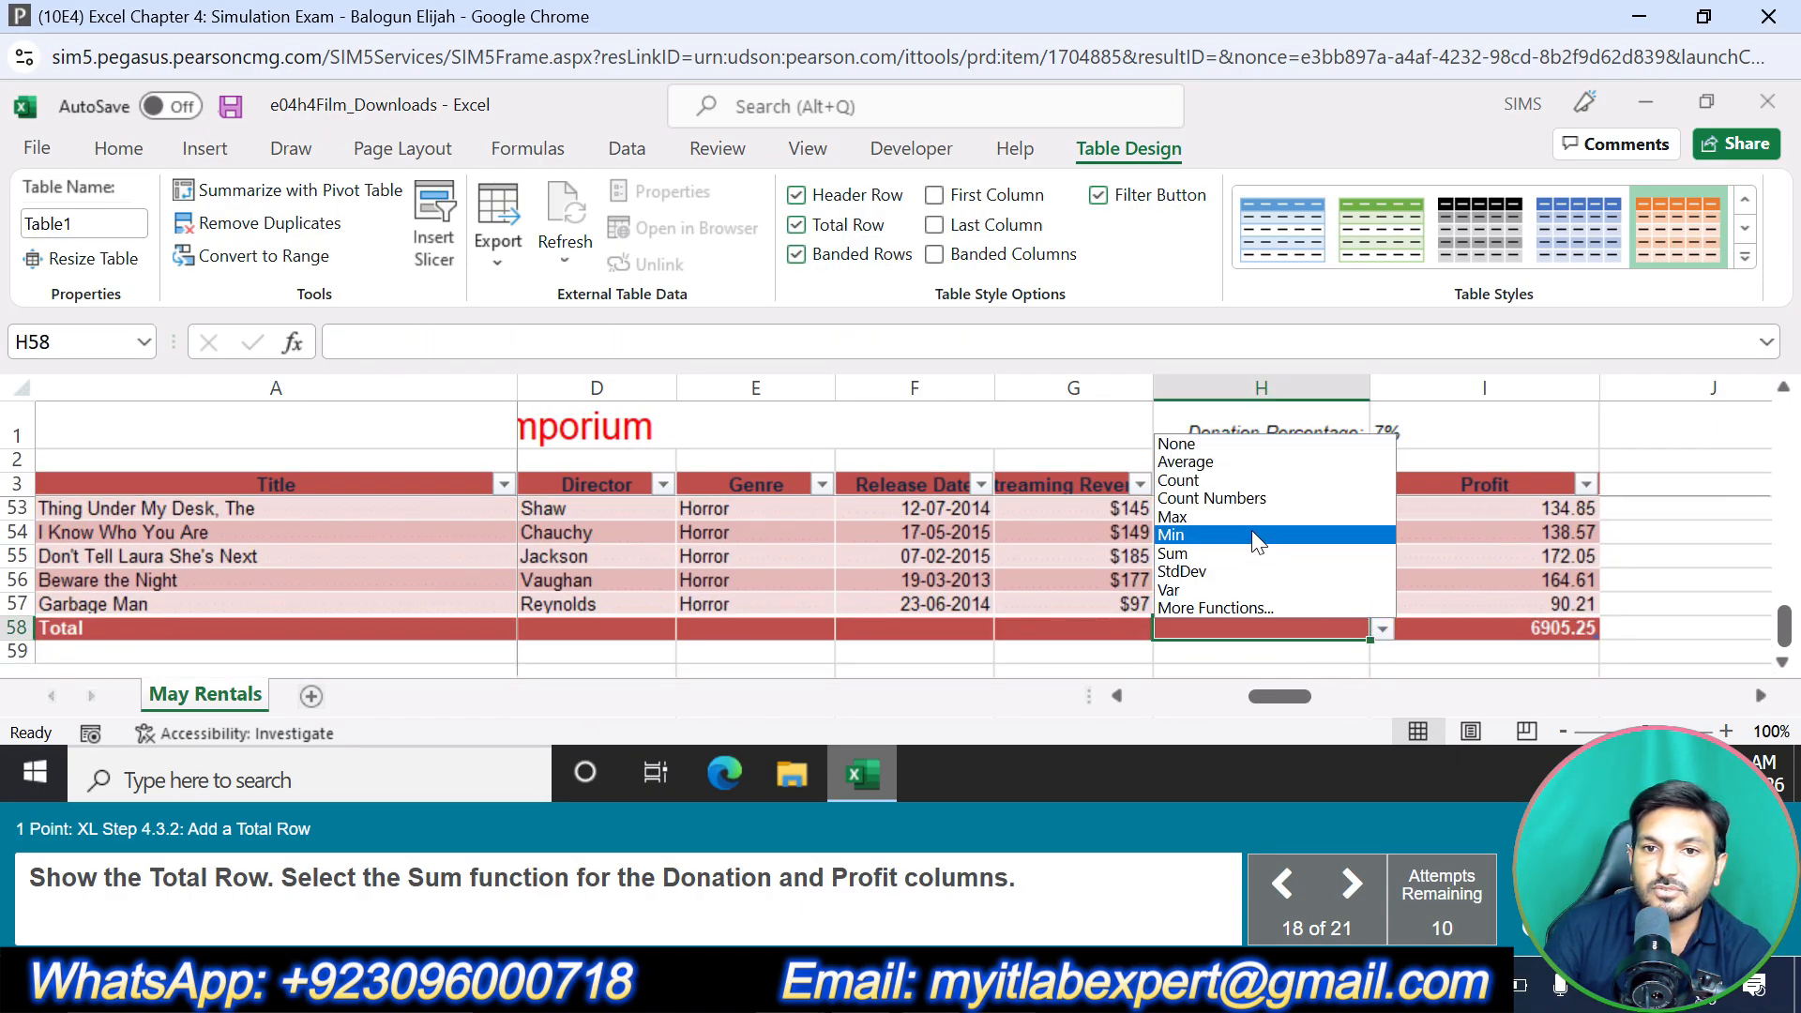
{"action": "left_click", "coordinate": [1251, 551]}
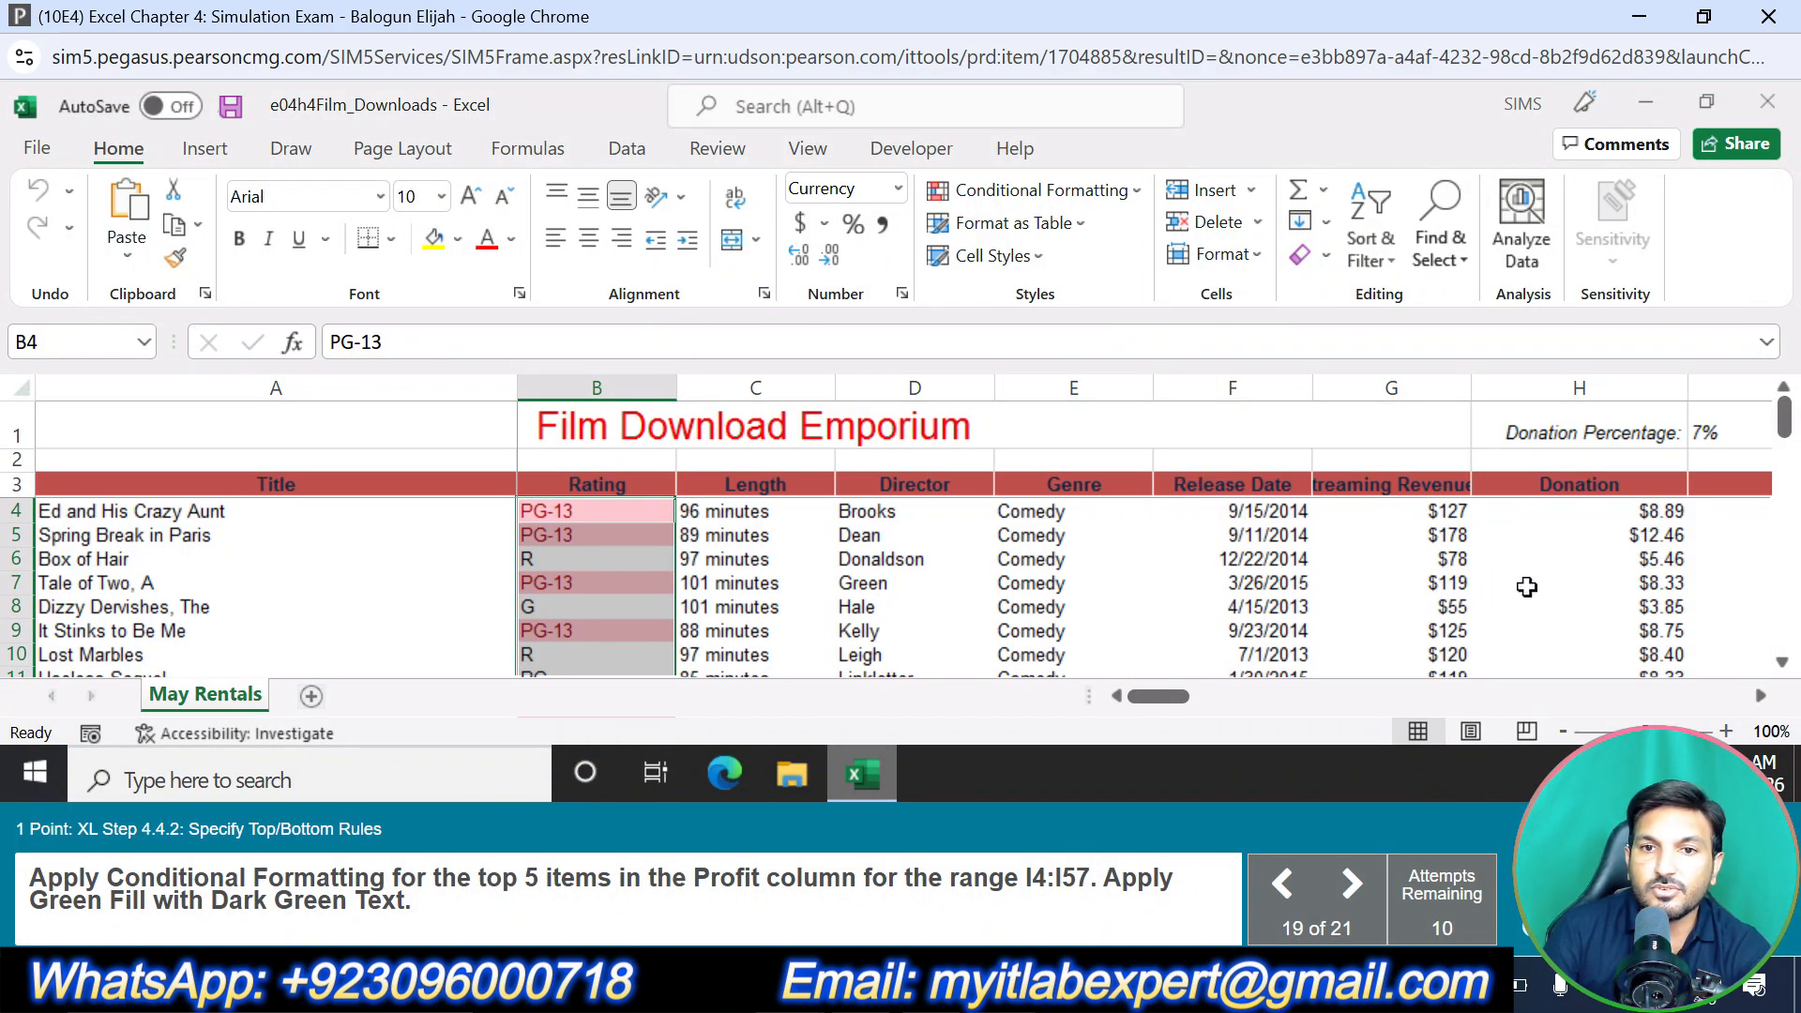
Apply a Top 10 Items conditional format to I4:I57 for the top 5 Profit values, using Green Fill with Dark Green Text
{"action": "left_click", "coordinate": [1759, 696]}
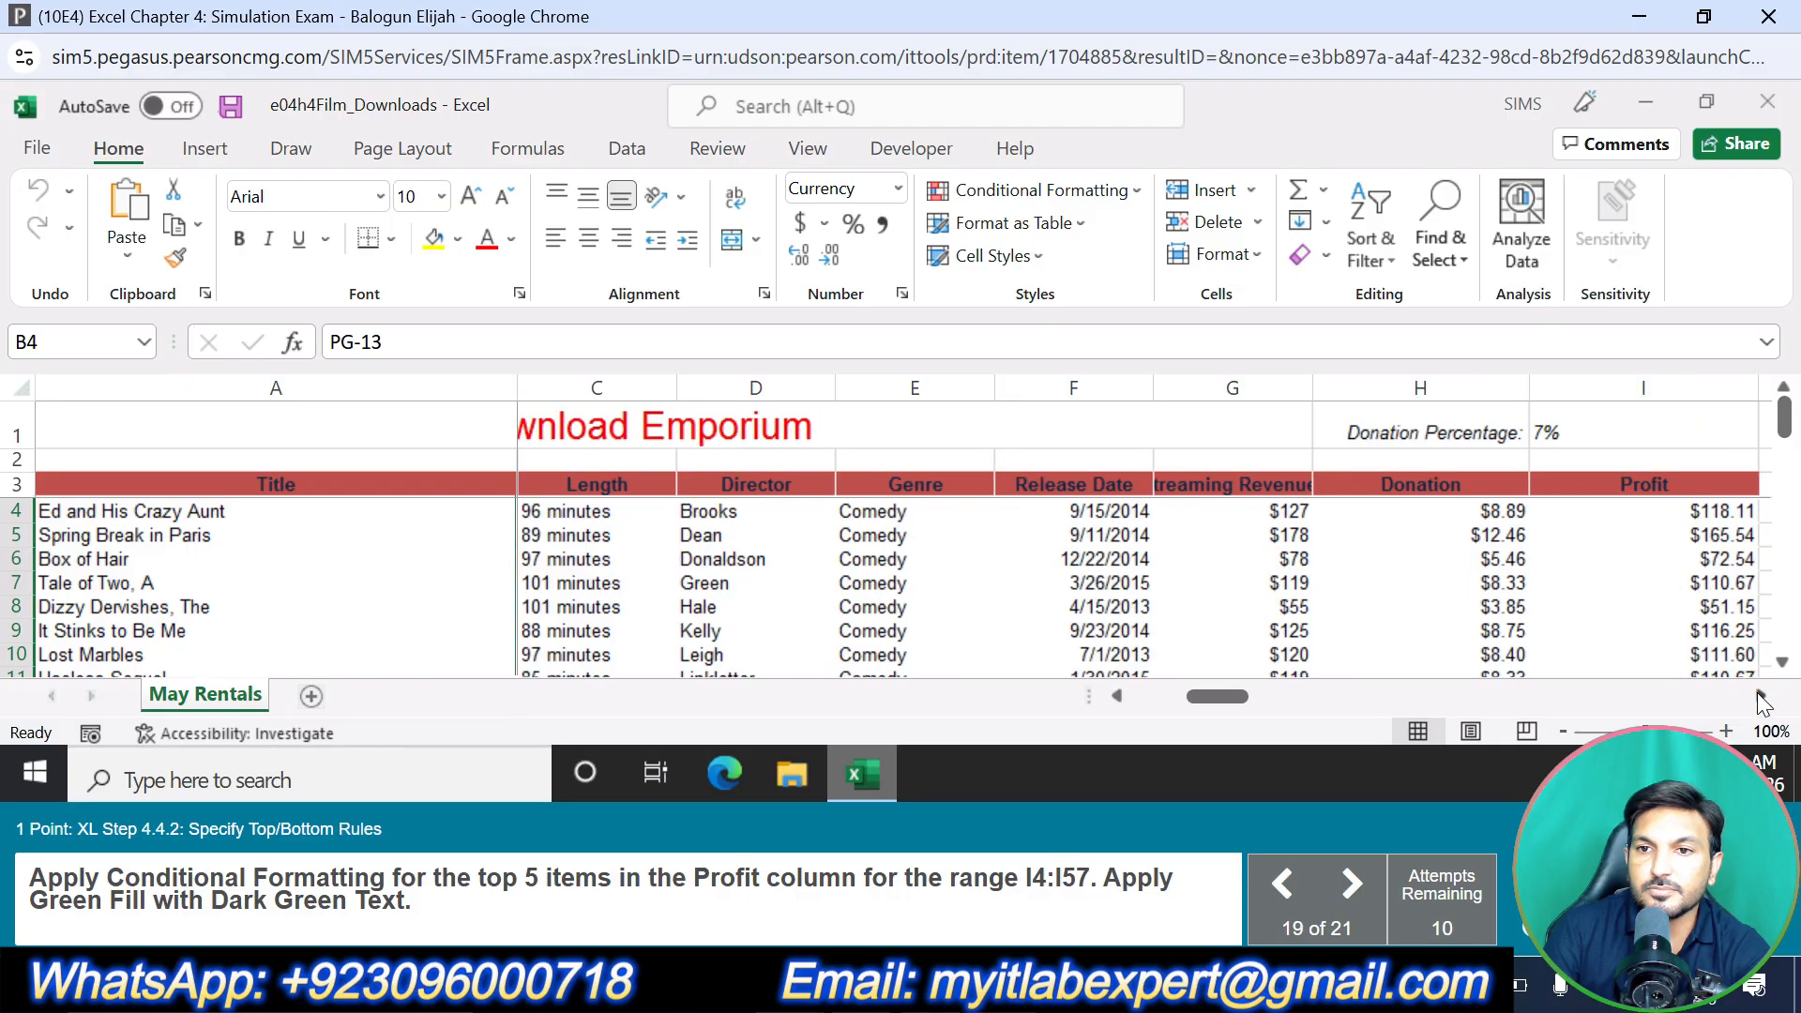
{"action": "left_click_drag", "start_coordinate": [1675, 520], "coordinate": [1642, 627]}
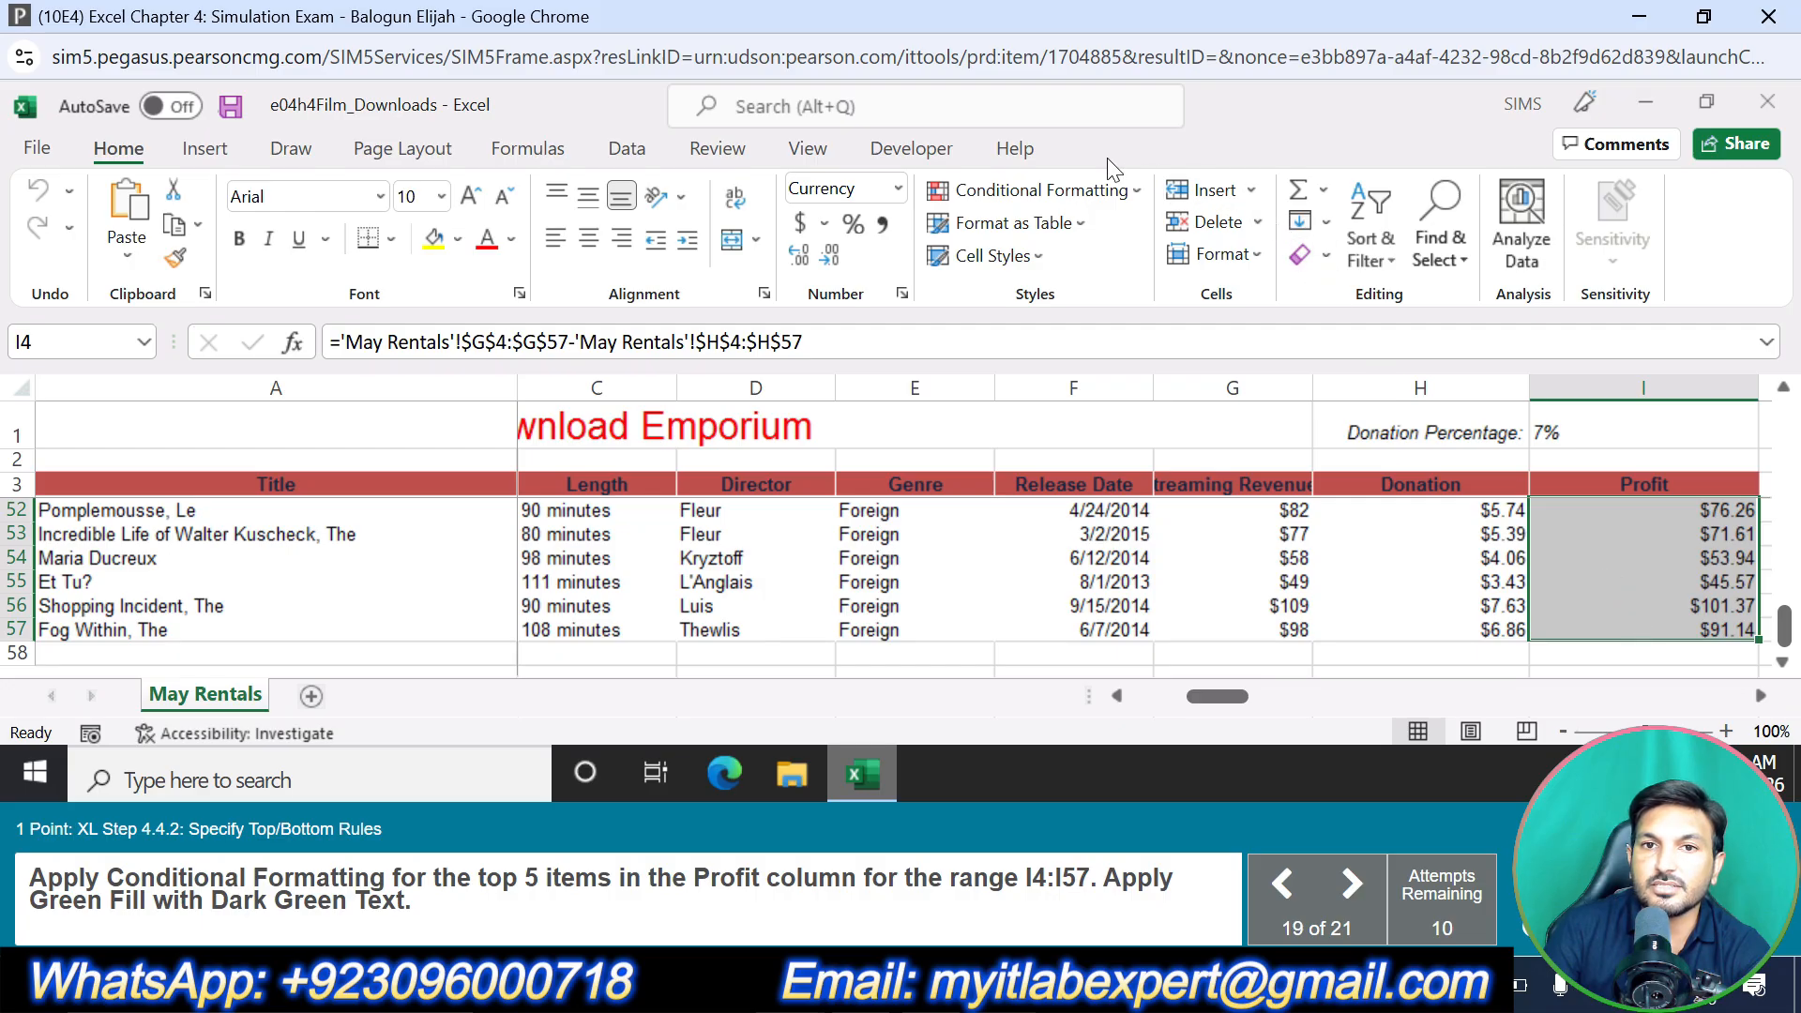
{"action": "left_click", "coordinate": [1134, 184]}
{"action": "mouse_move", "coordinate": [1125, 293]}
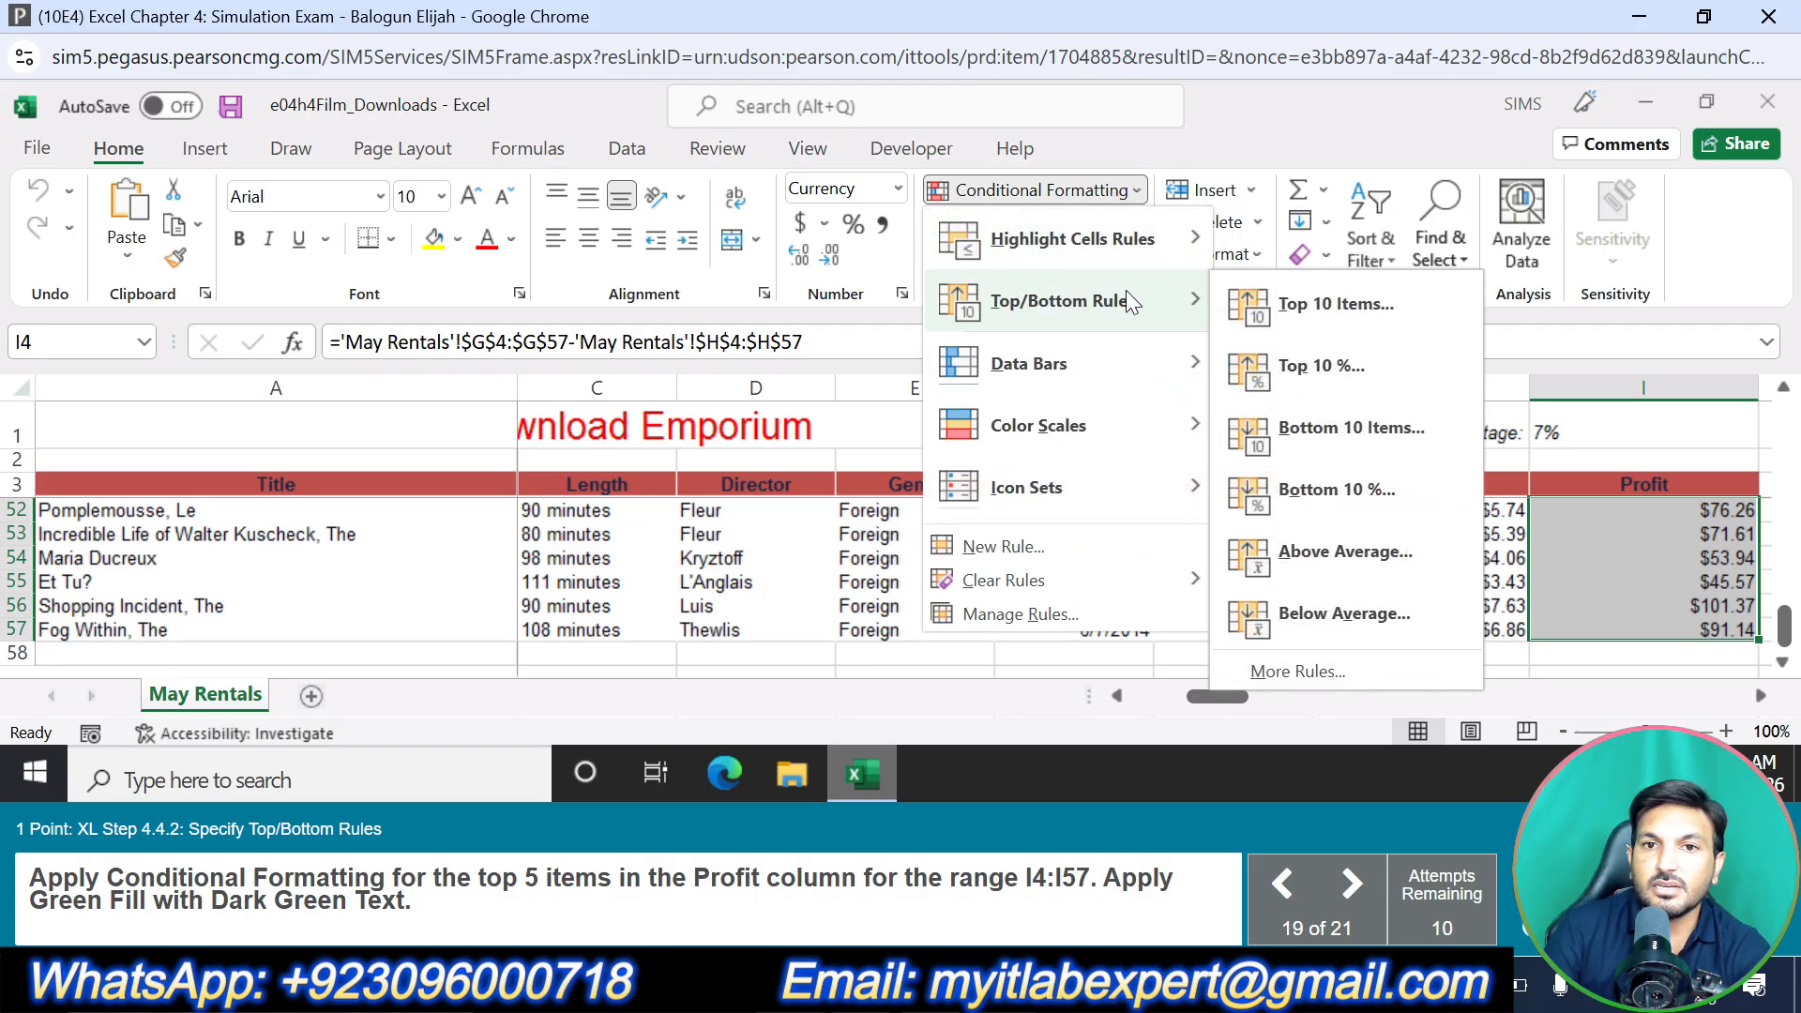
{"action": "left_click", "coordinate": [1286, 327]}
{"action": "double_click", "coordinate": [715, 192]}
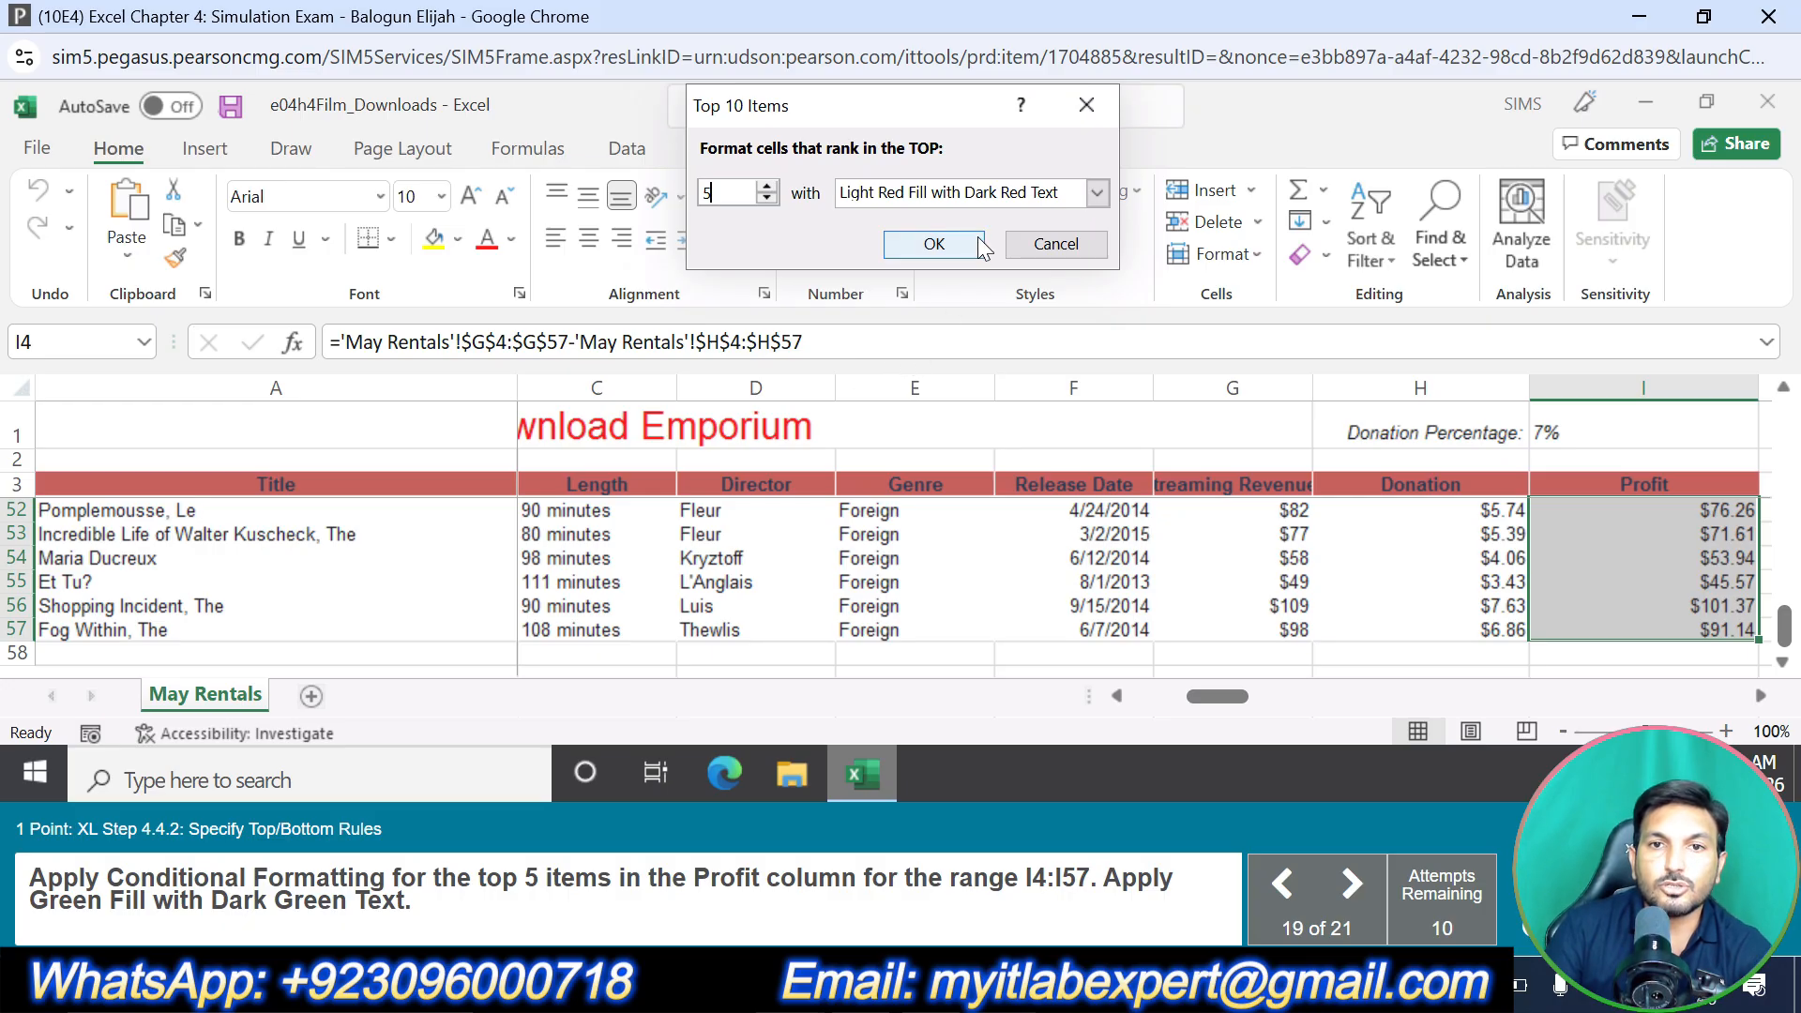
{"action": "left_click", "coordinate": [985, 193]}
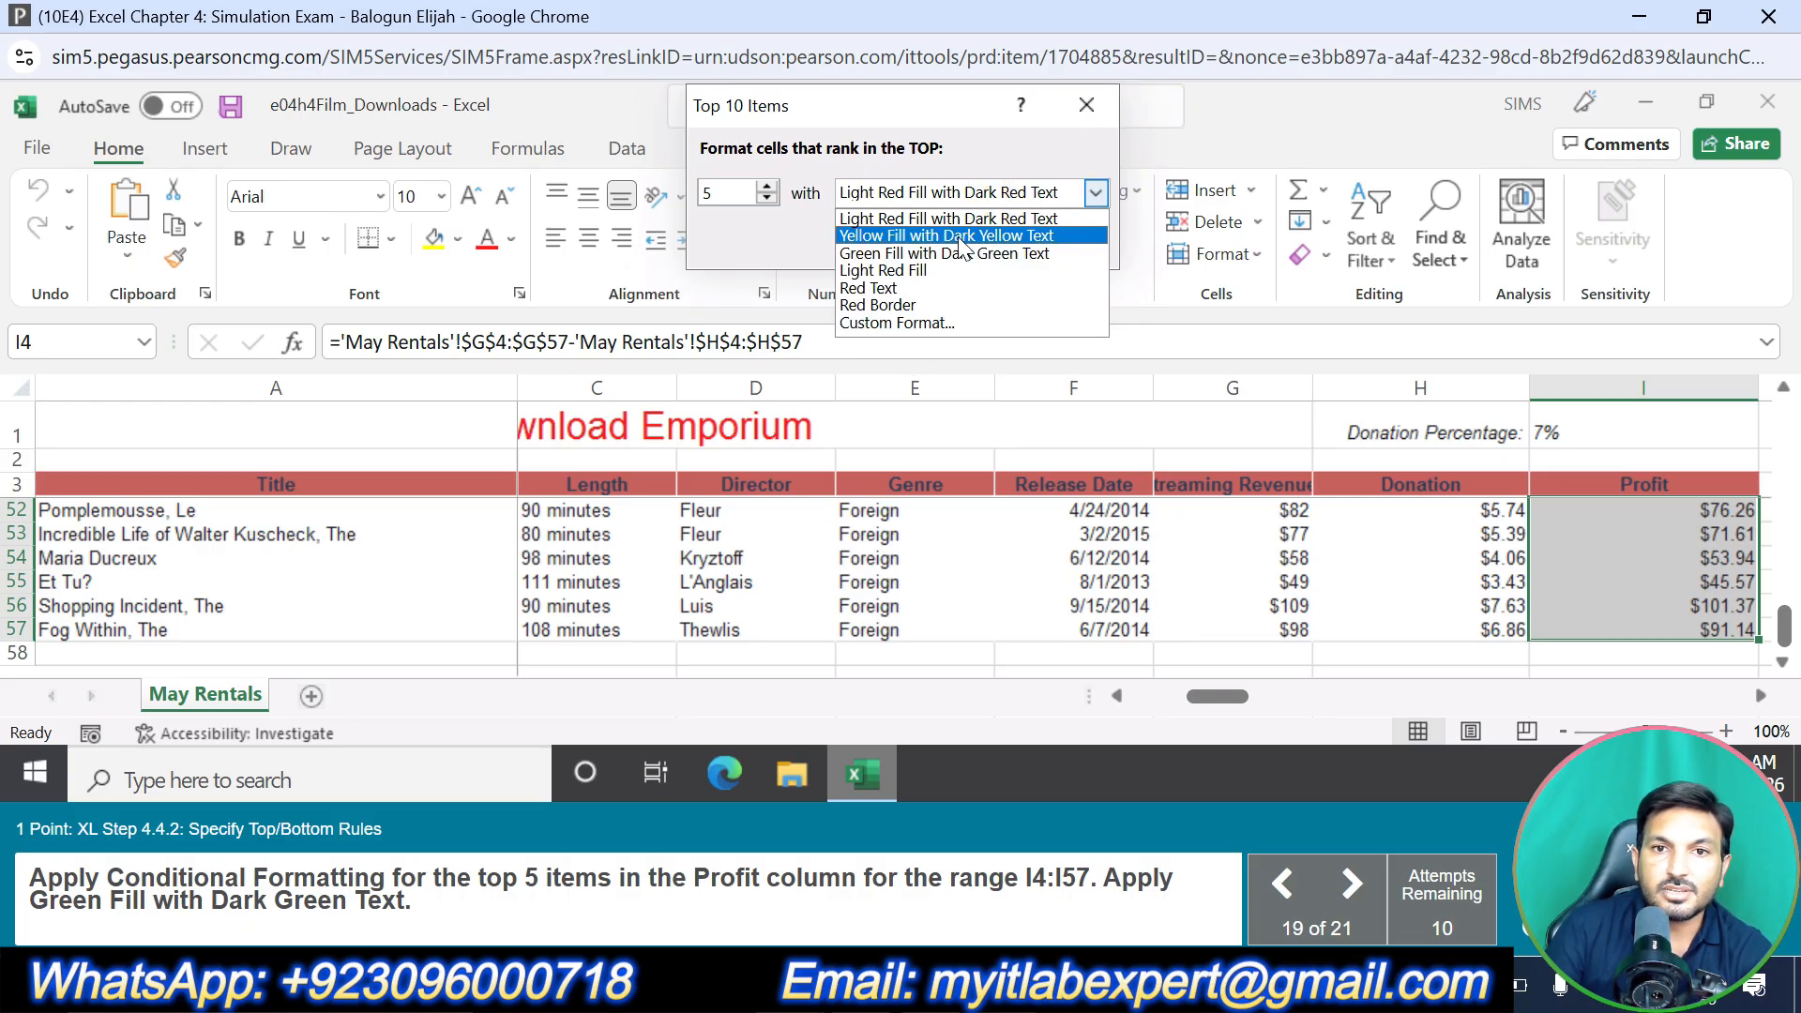
{"action": "left_click", "coordinate": [966, 253]}
{"action": "left_click", "coordinate": [954, 246]}
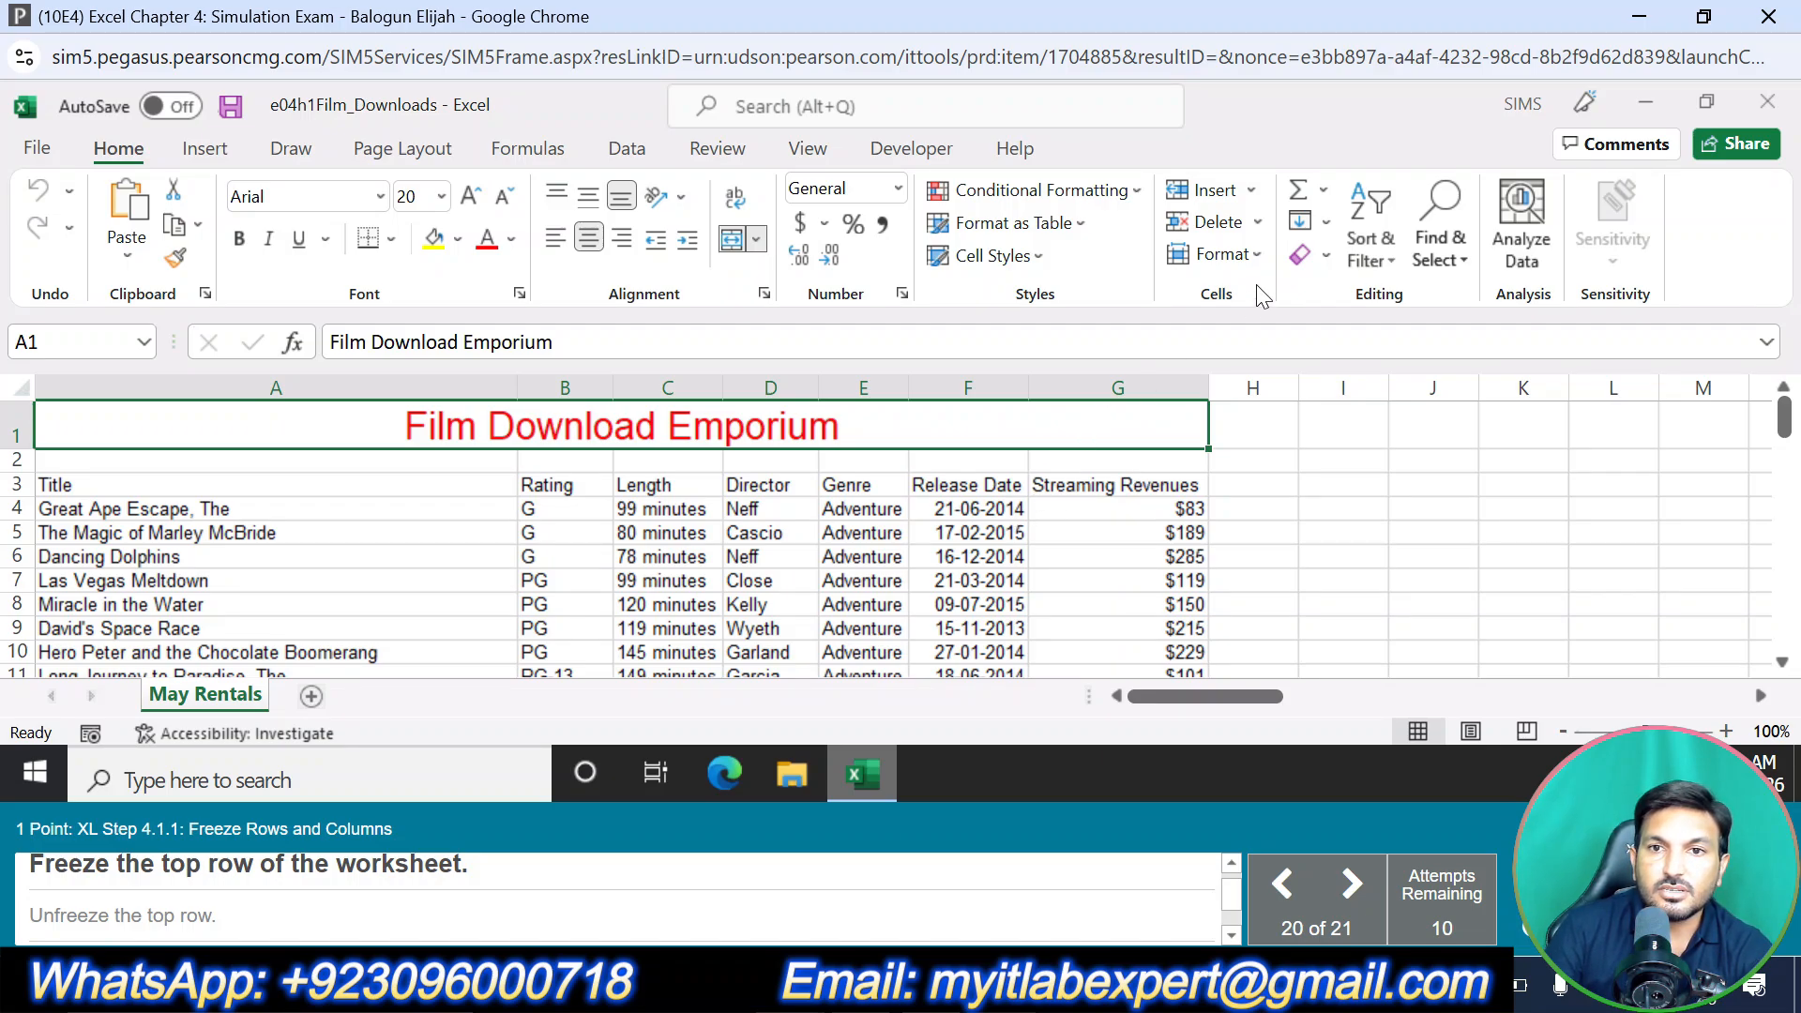
Freeze the top row of the worksheet and unfreeze it again
{"action": "left_click", "coordinate": [807, 148]}
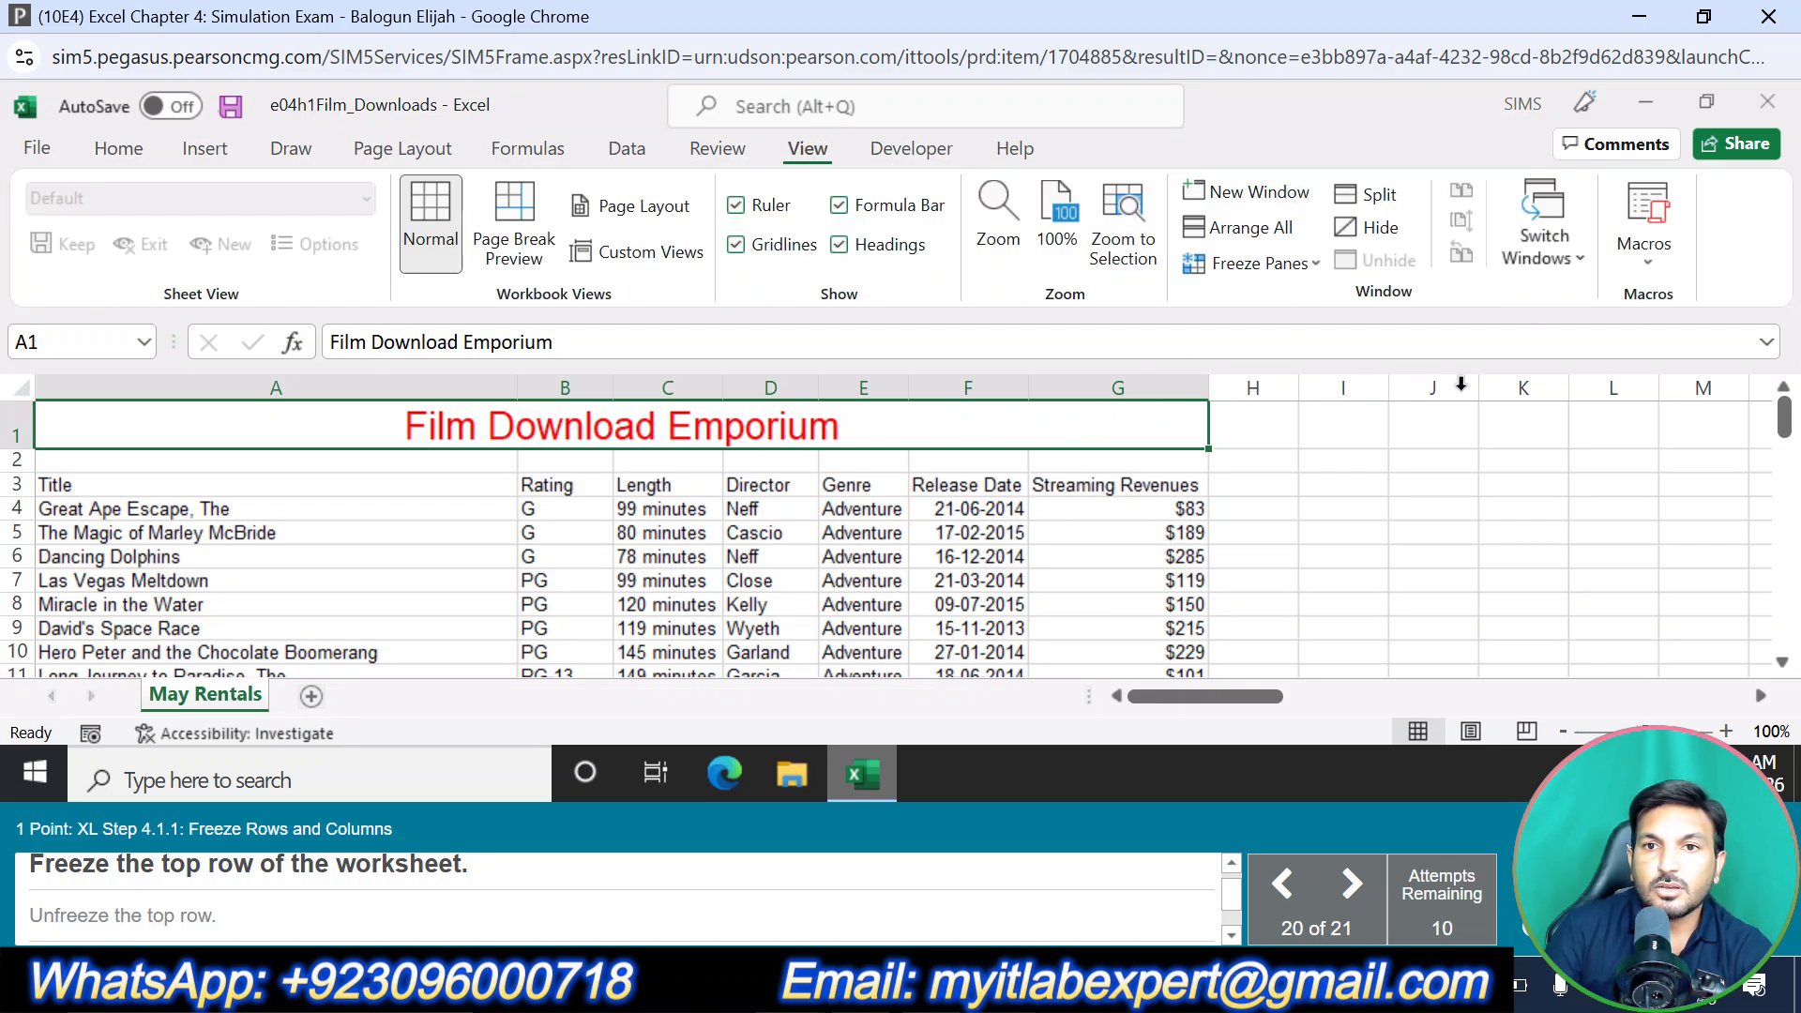
{"action": "left_click", "coordinate": [1318, 265]}
{"action": "left_click", "coordinate": [1348, 375]}
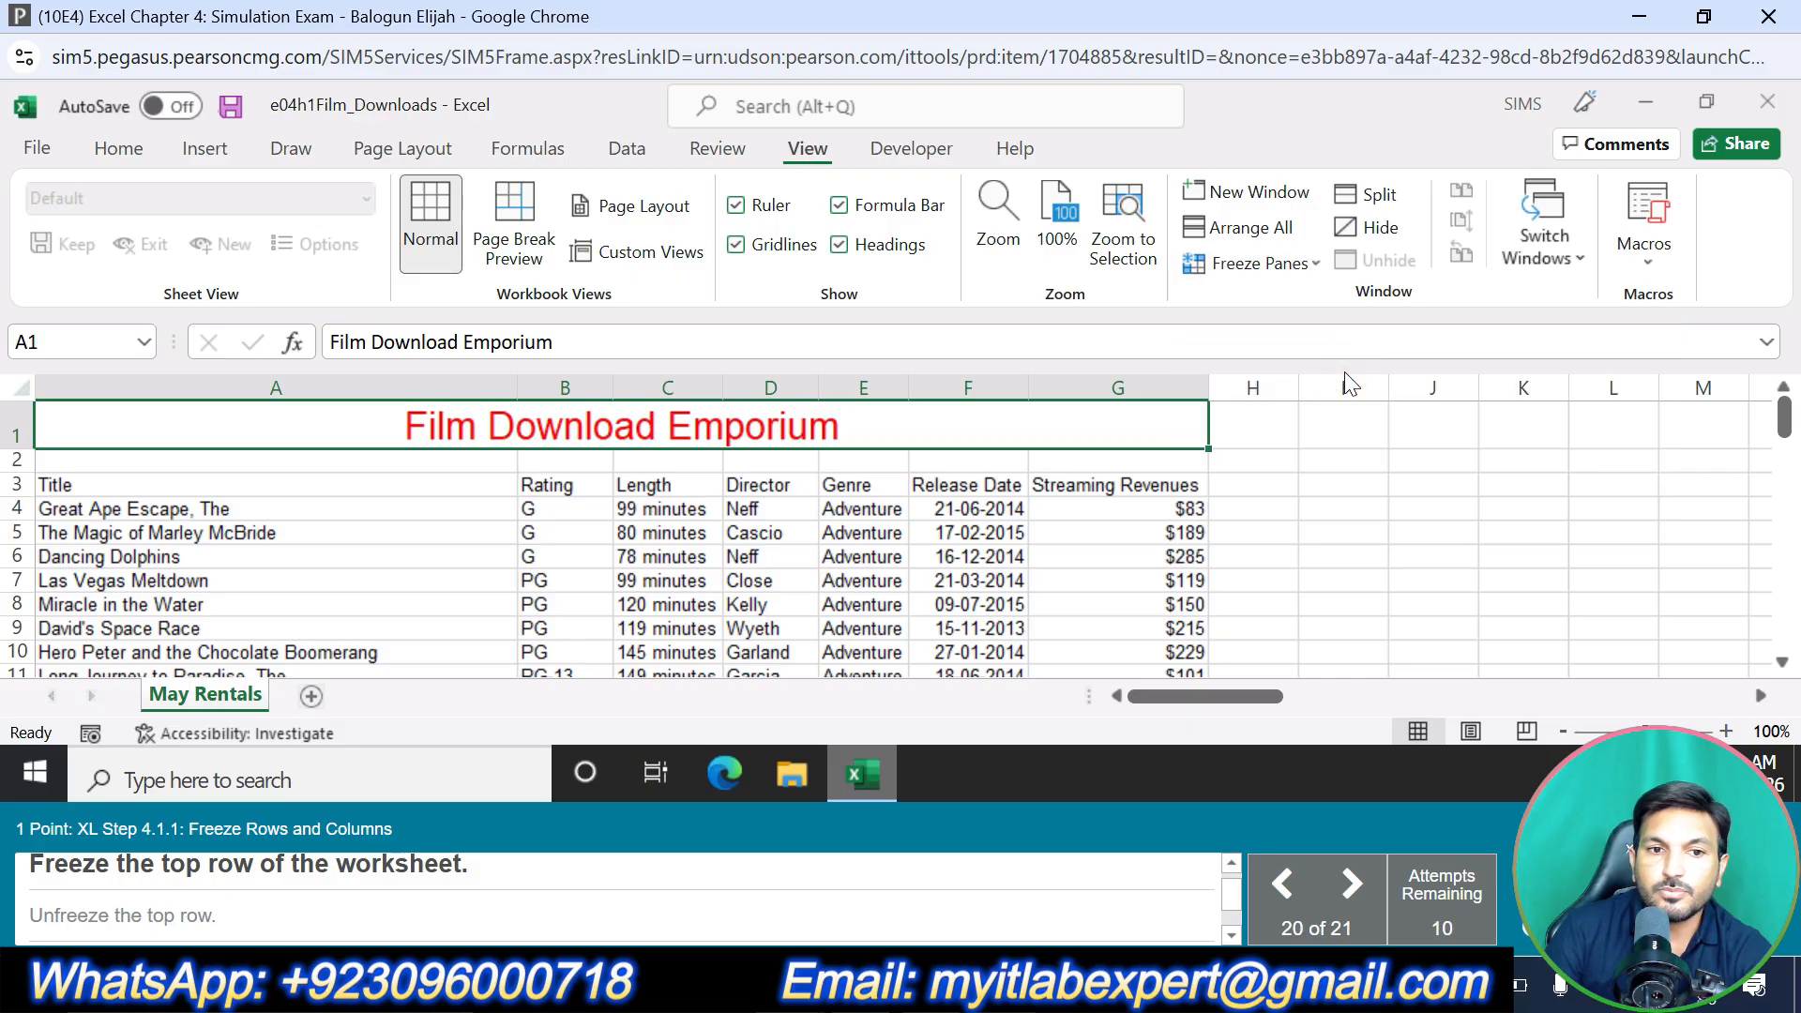
{"action": "left_click", "coordinate": [1256, 262]}
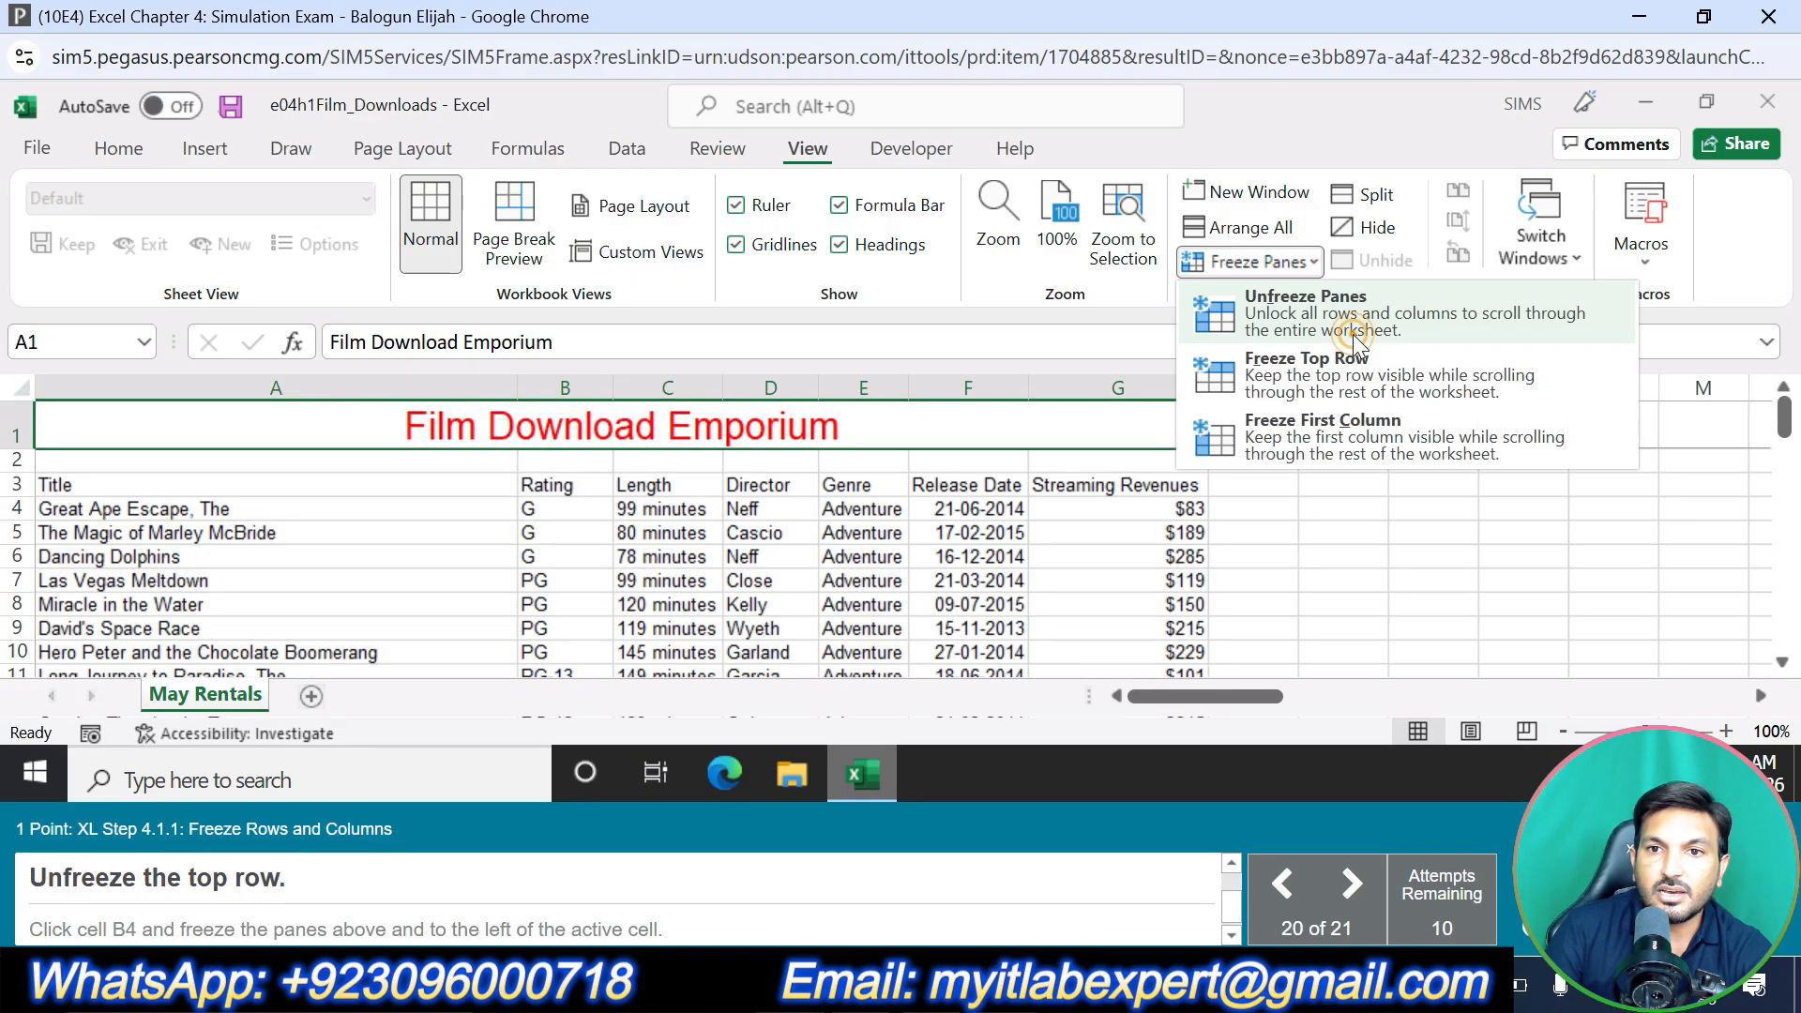
{"action": "left_click", "coordinate": [1350, 319]}
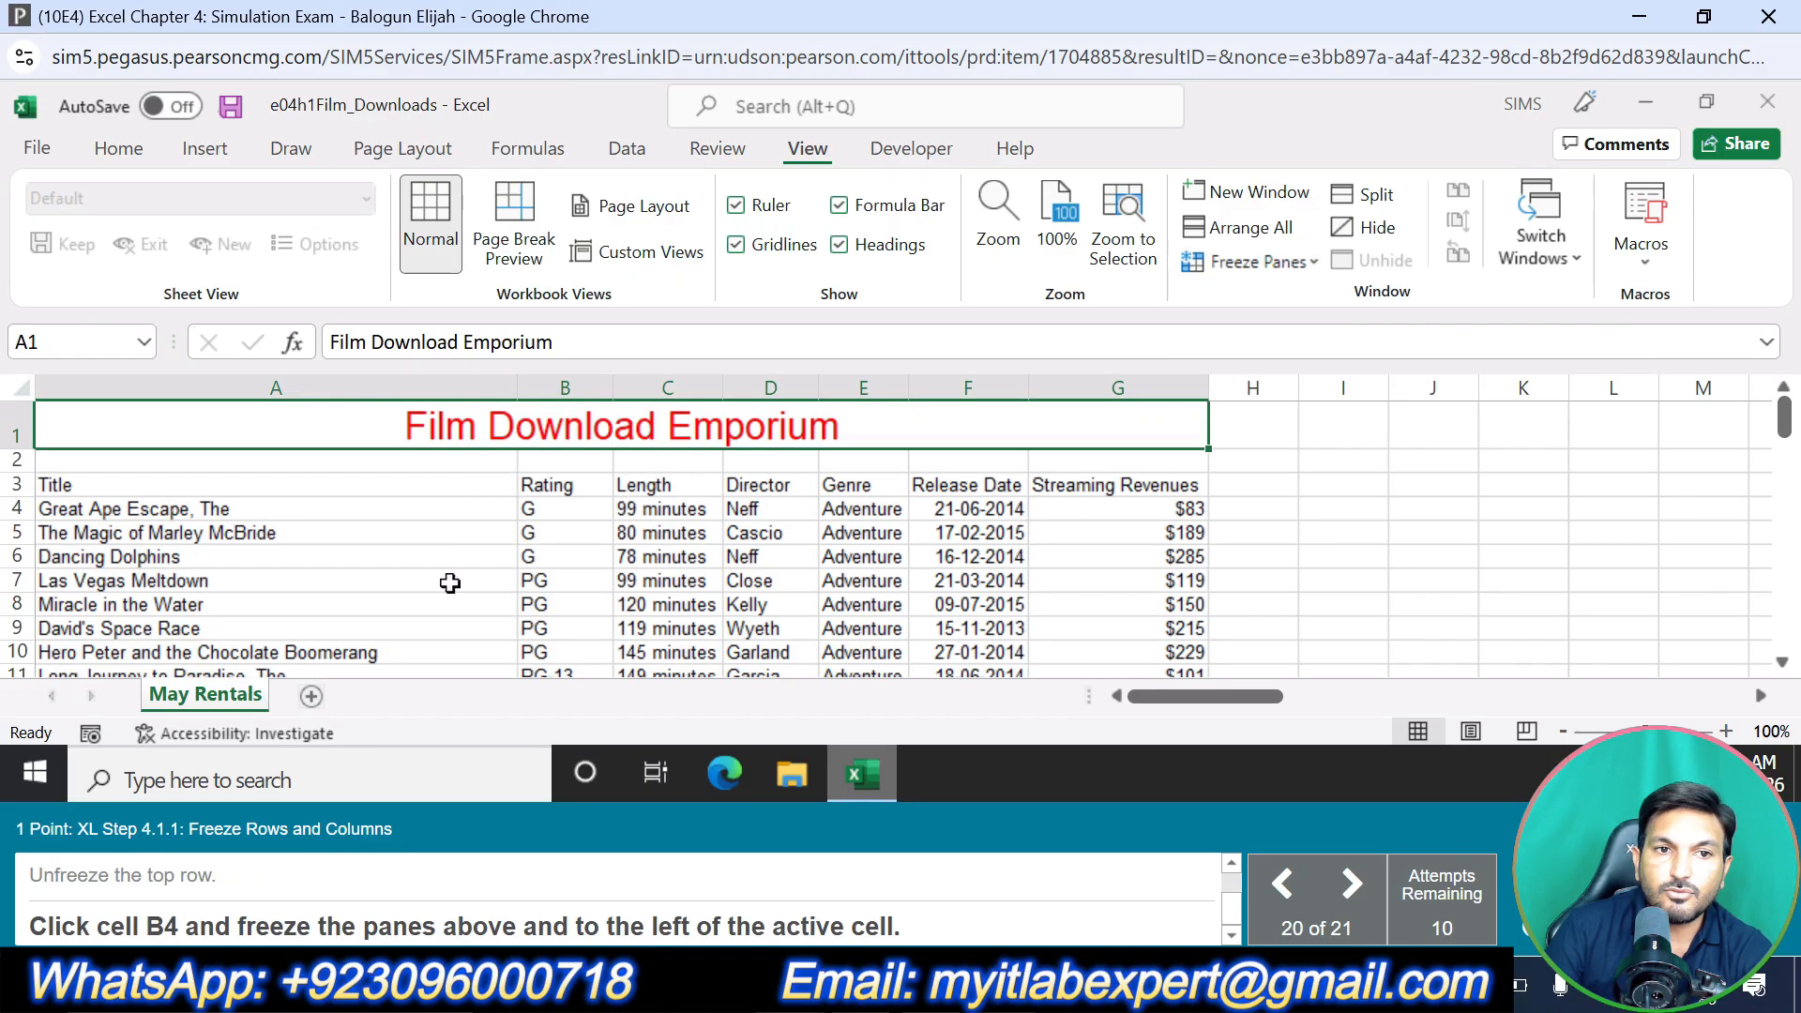
Freeze the panes above and to the left of cell B4
{"action": "left_click", "coordinate": [544, 518]}
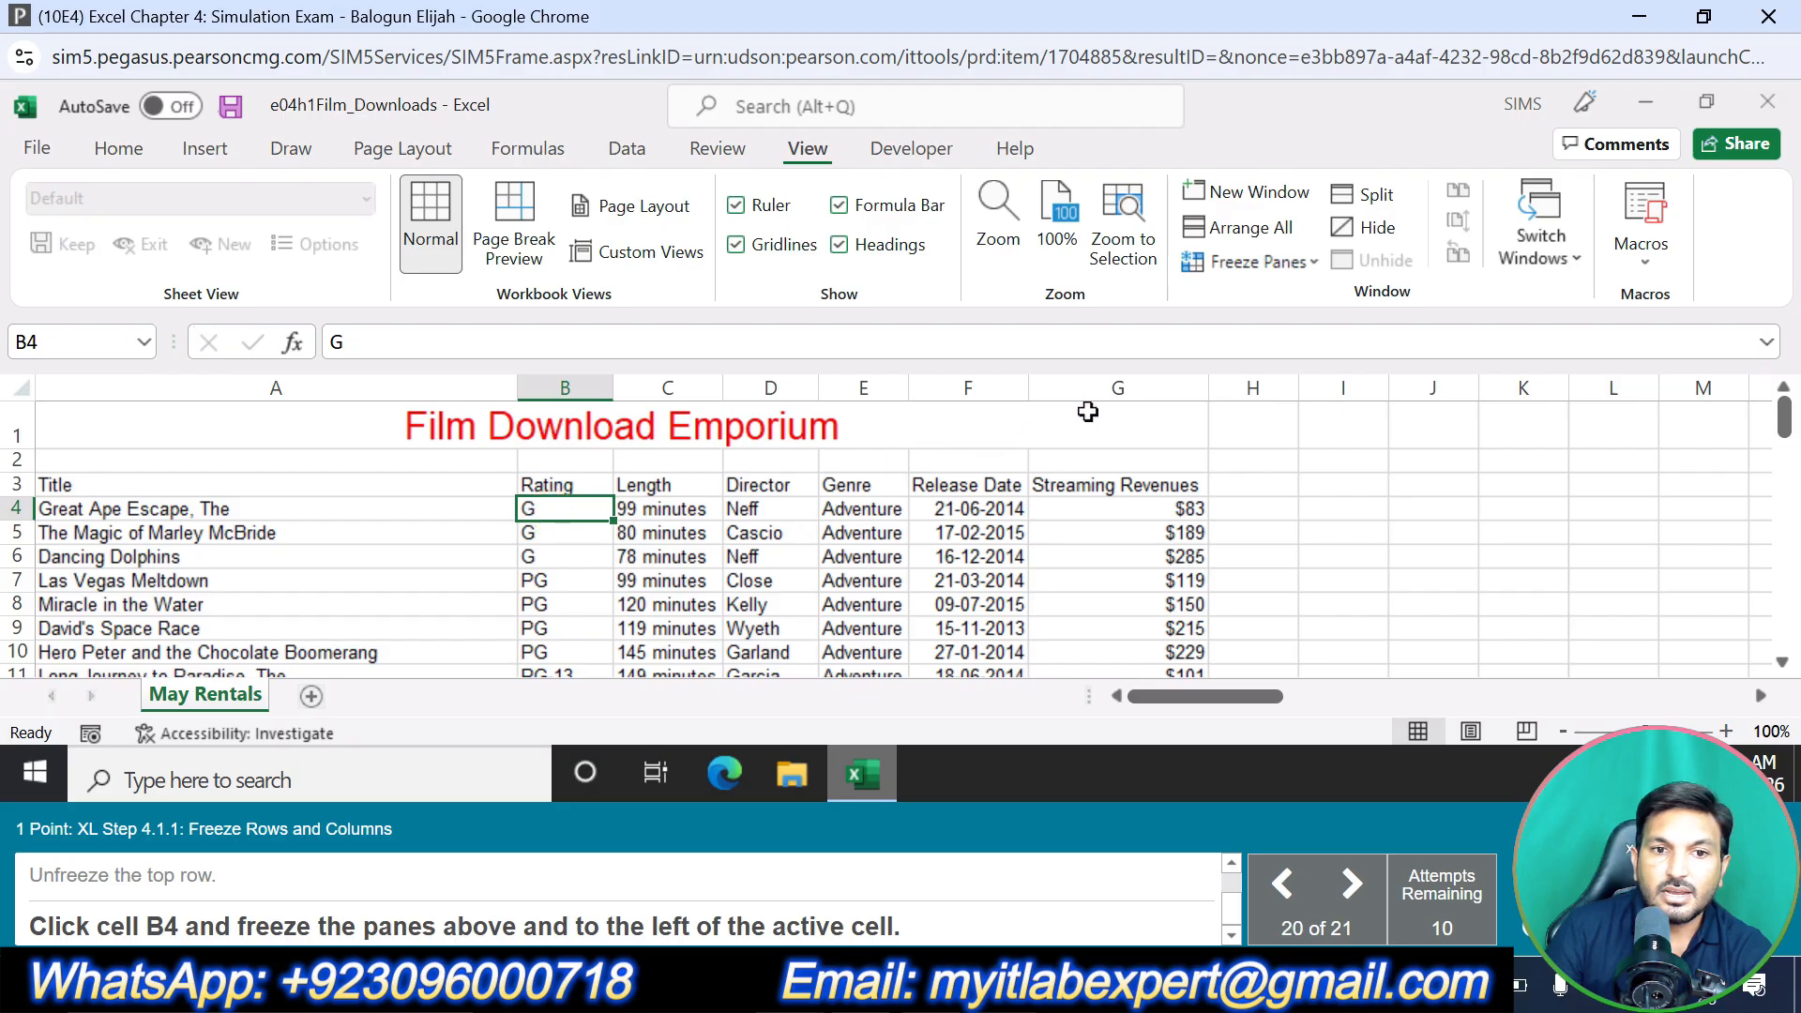
{"action": "left_click", "coordinate": [1272, 273]}
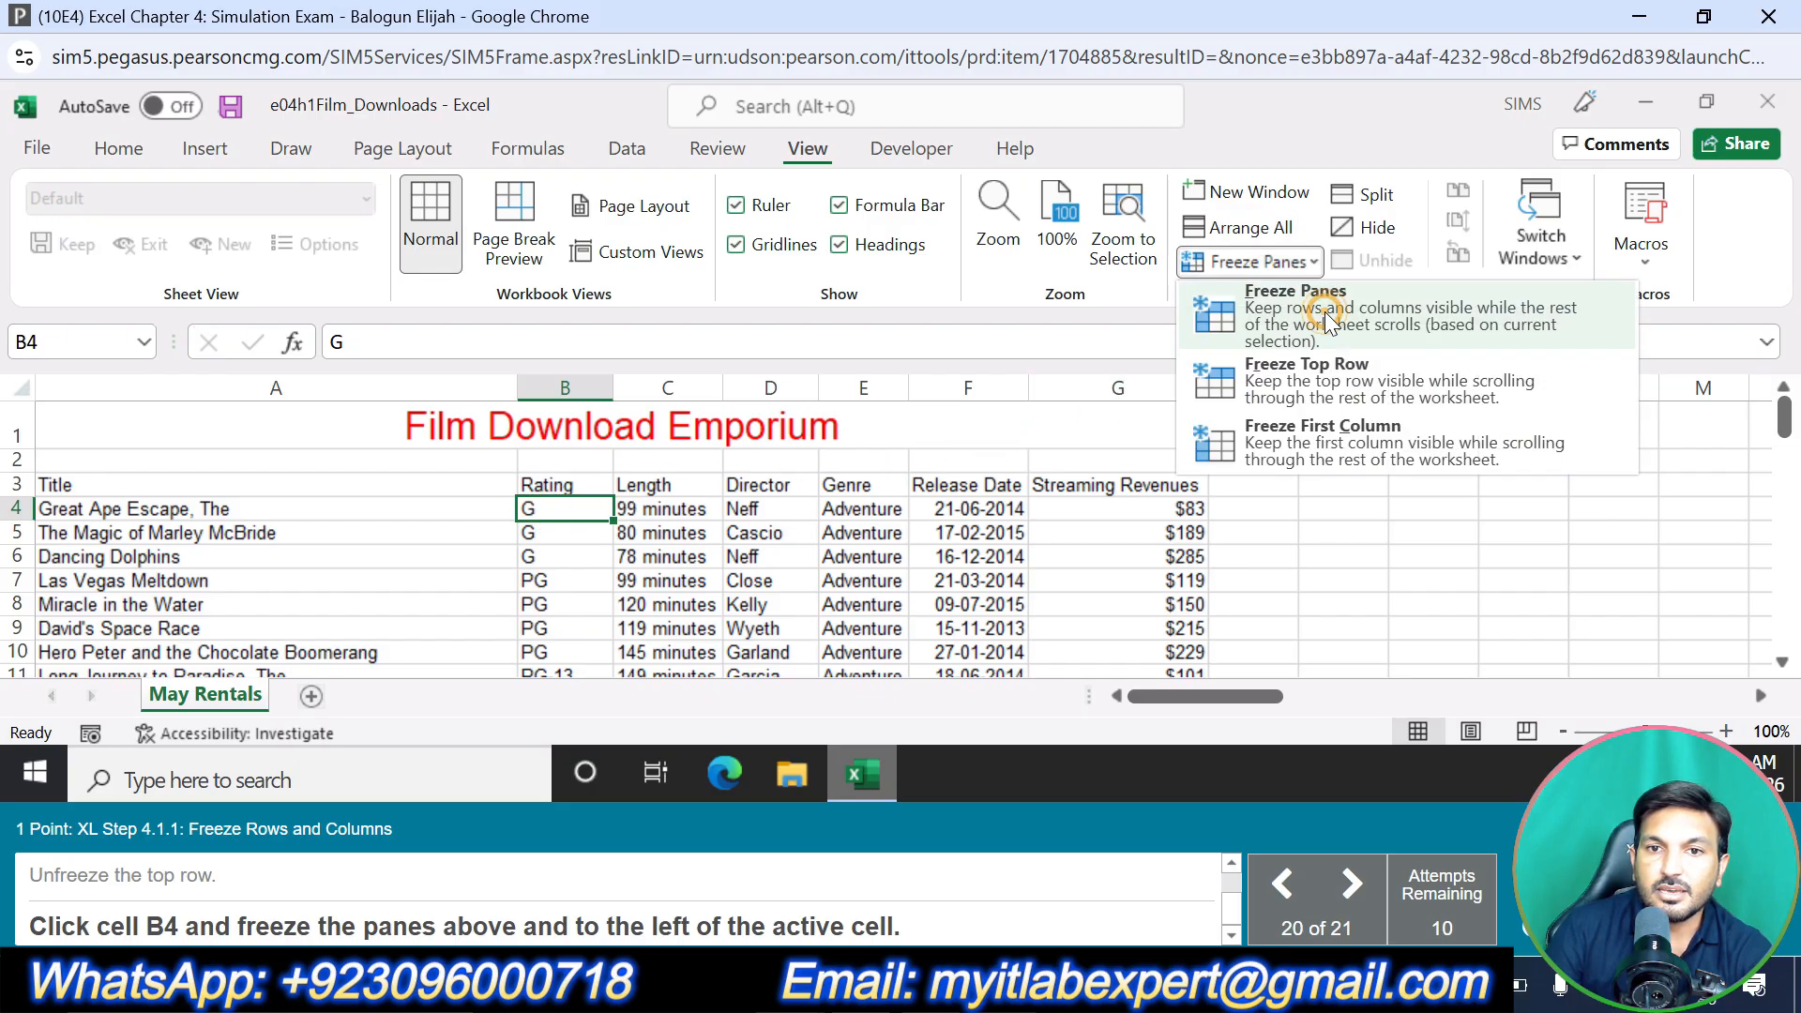
{"action": "left_click", "coordinate": [1285, 291]}
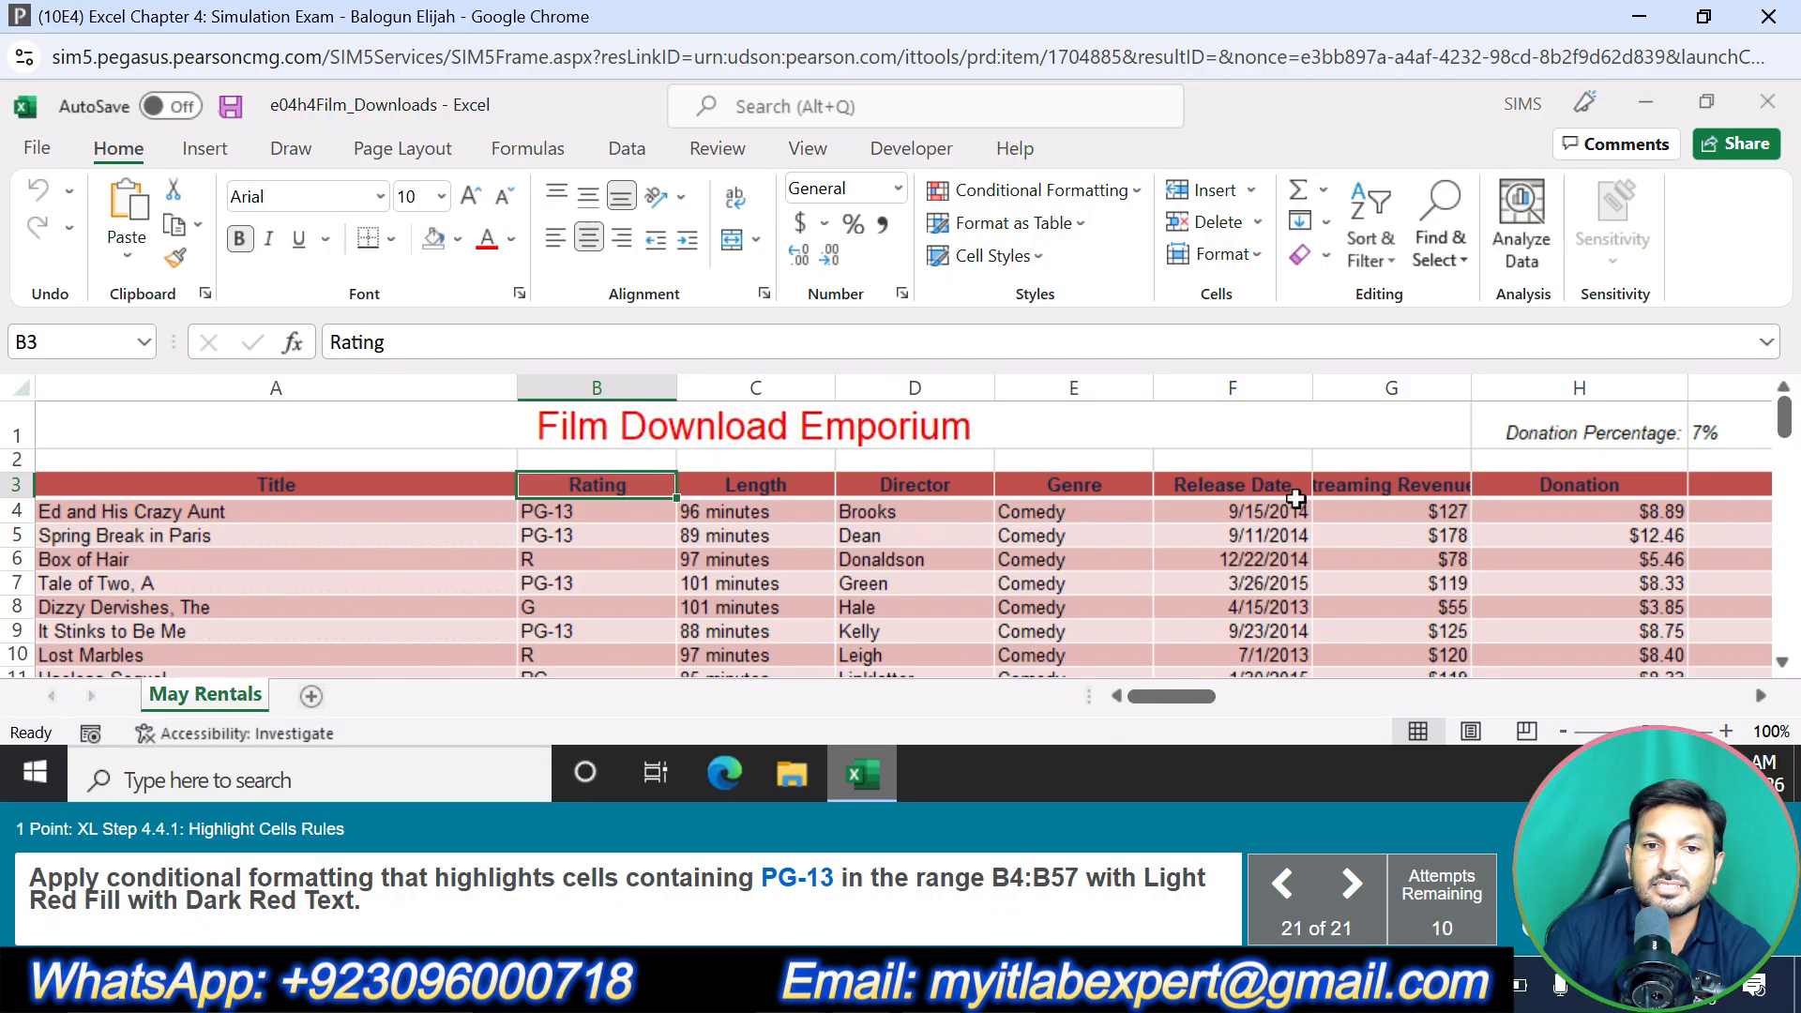
Apply a Text that Contains conditional format to B4:B57 for the text PG-13, using Light Red Fill with Dark Red Text
{"action": "left_click", "coordinate": [597, 512]}
{"action": "left_click_drag", "start_coordinate": [594, 549], "coordinate": [596, 653]}
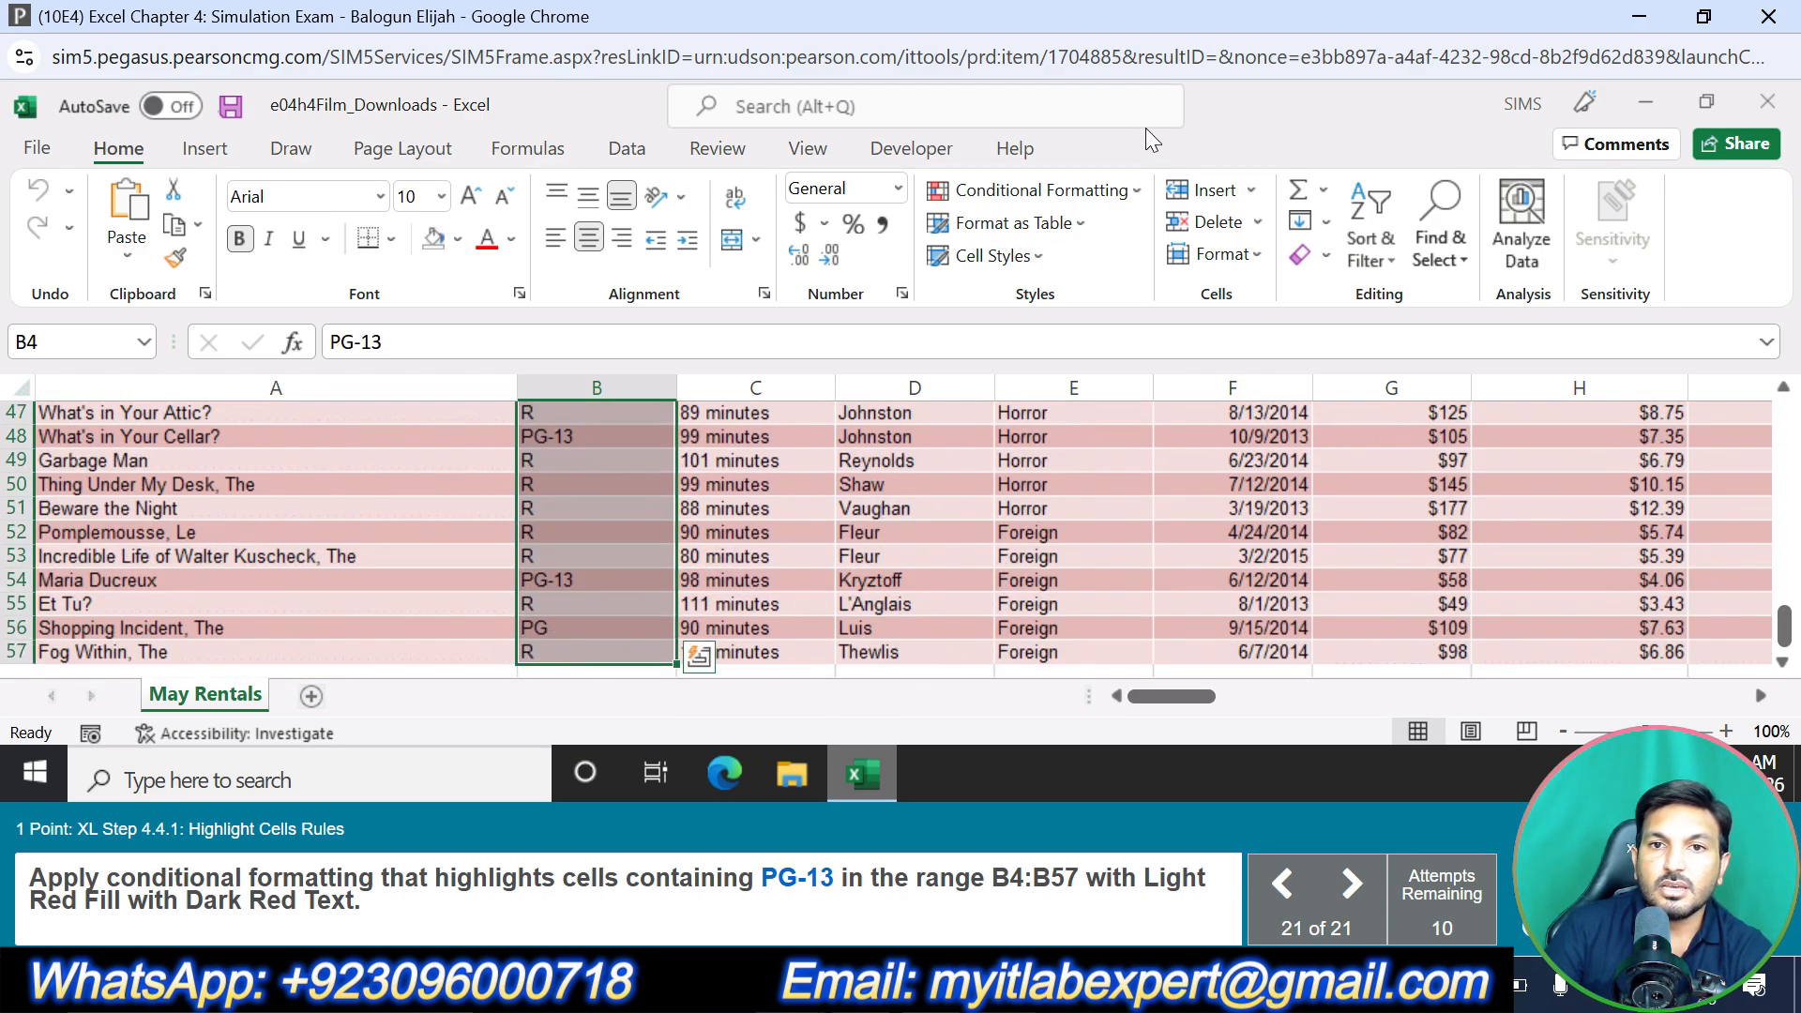
{"action": "left_click", "coordinate": [1140, 191]}
{"action": "mouse_move", "coordinate": [1163, 225]}
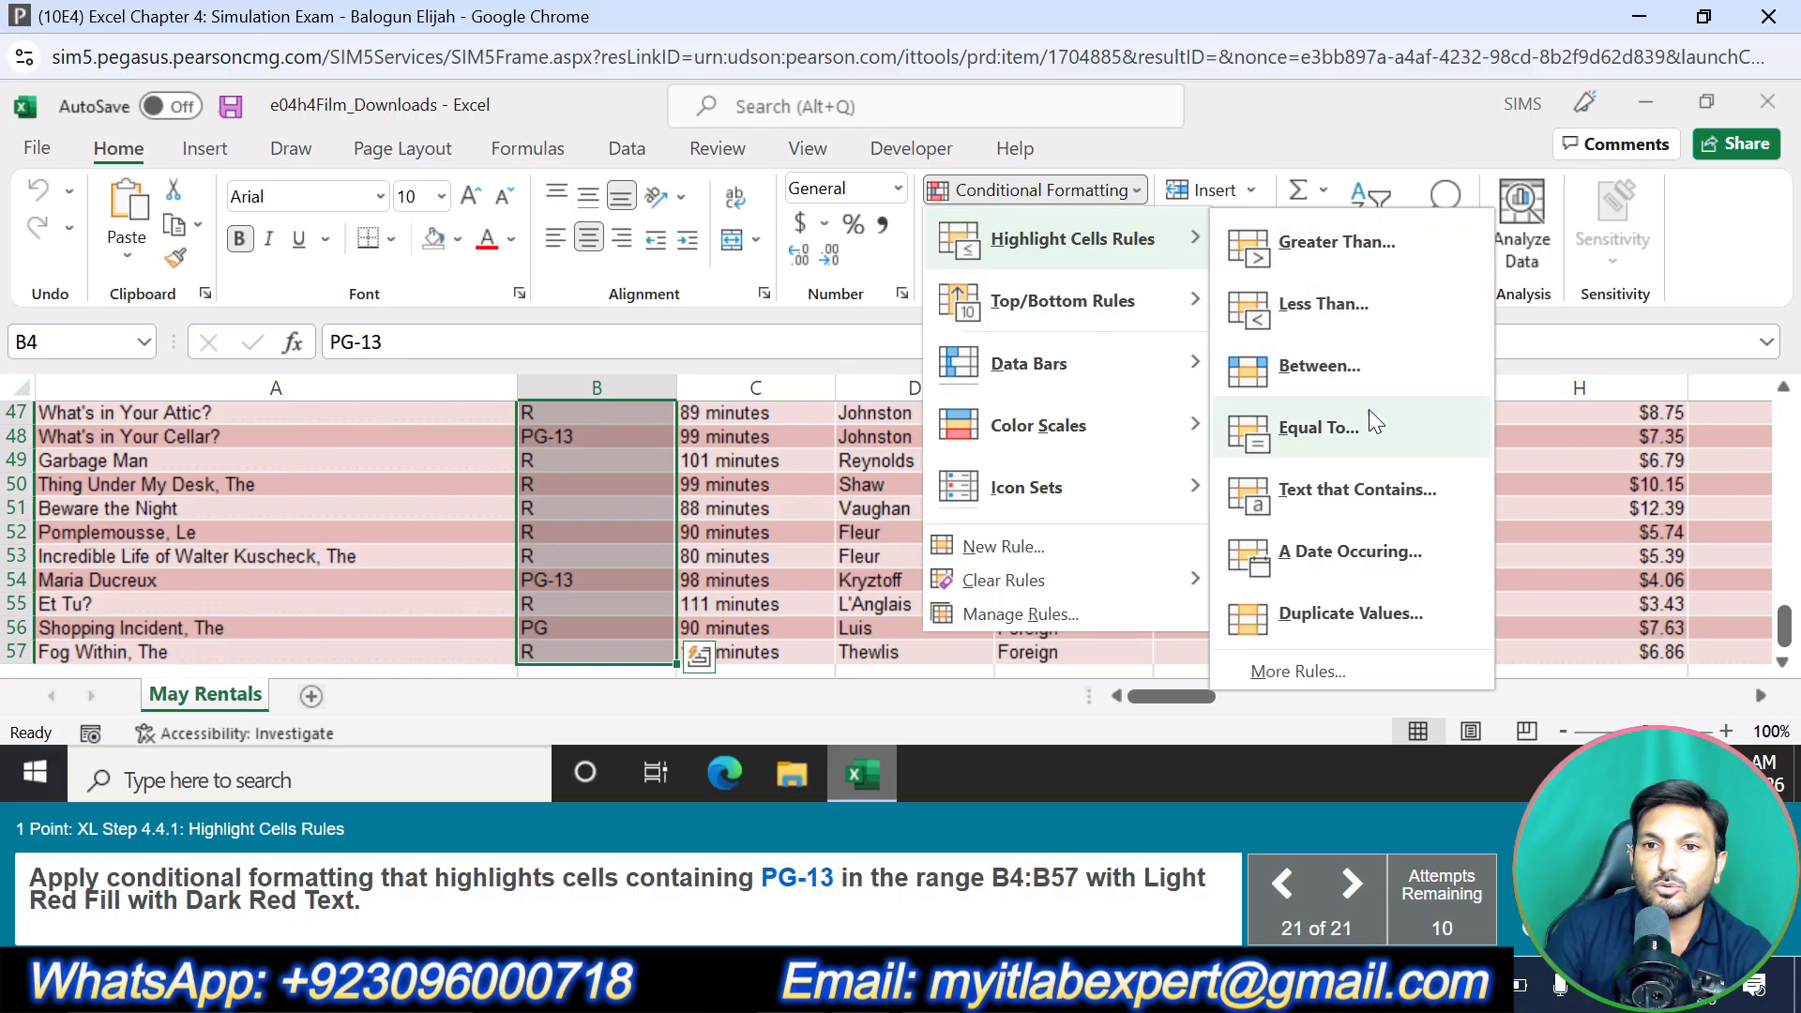
{"action": "left_click", "coordinate": [1367, 490]}
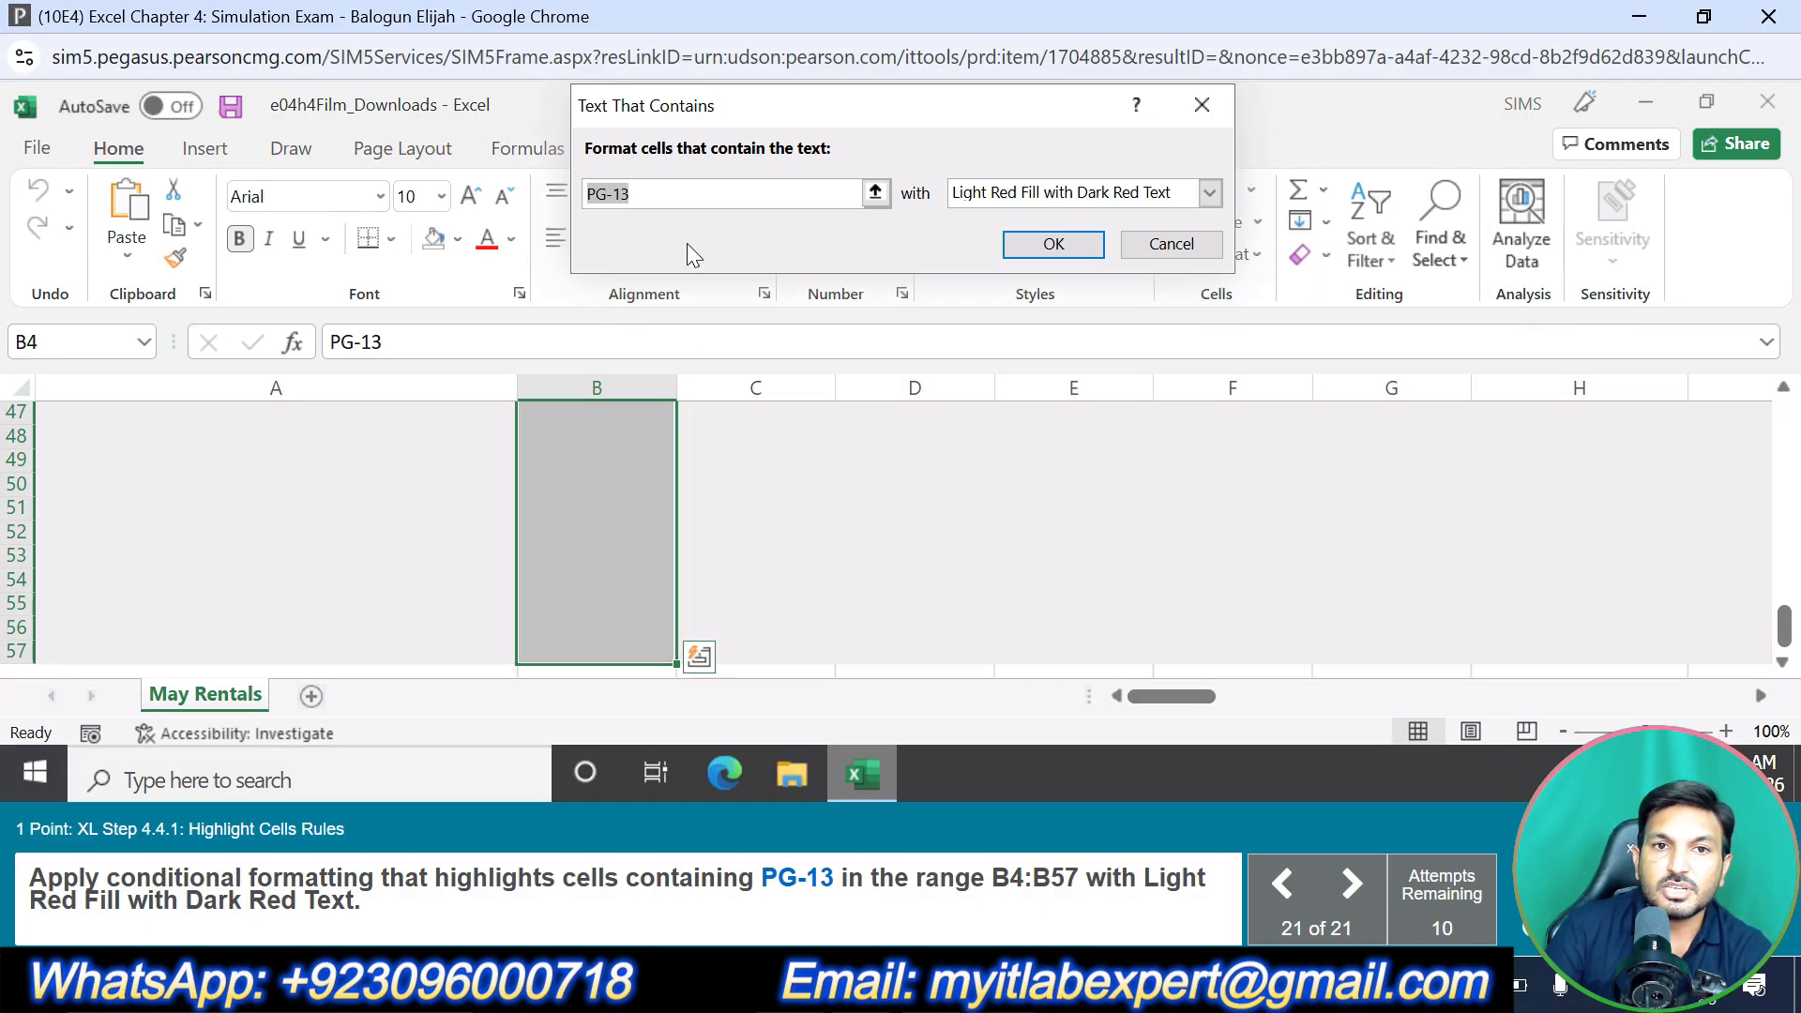
{"action": "left_click", "coordinate": [1053, 246]}
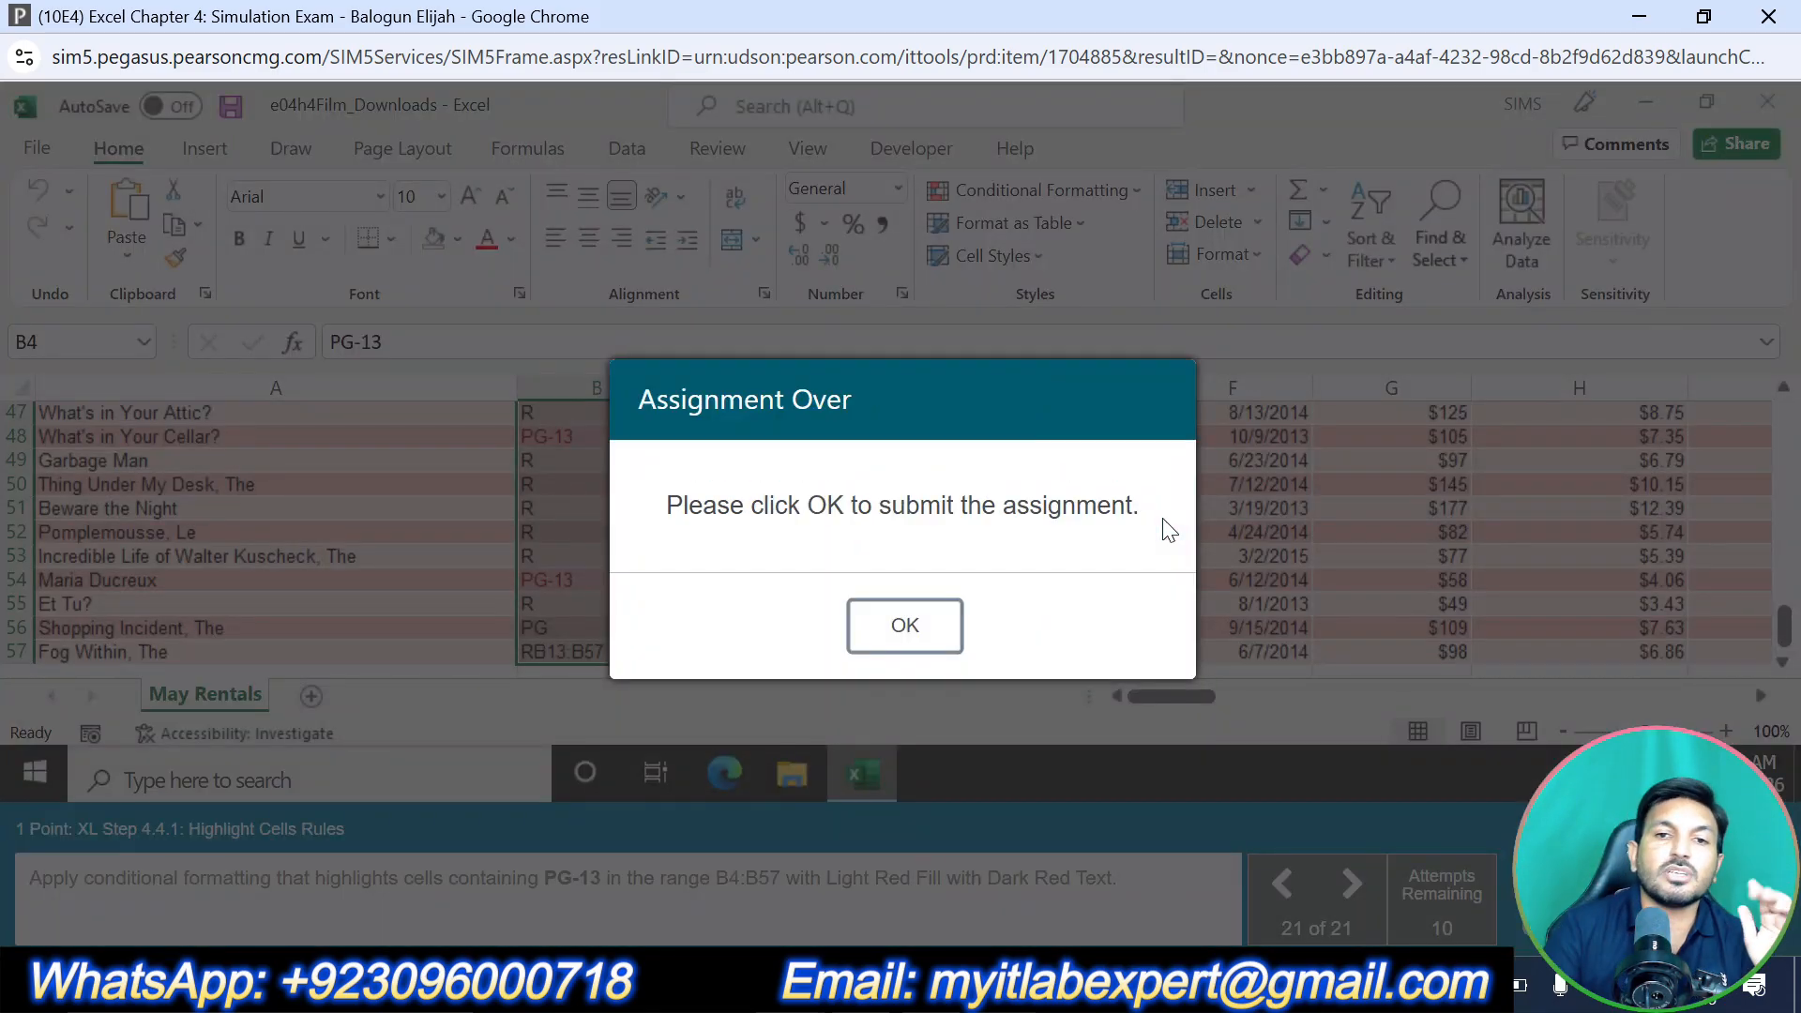
Submit the finished assignment and check the submission grade on the results page
{"action": "left_click", "coordinate": [908, 630]}
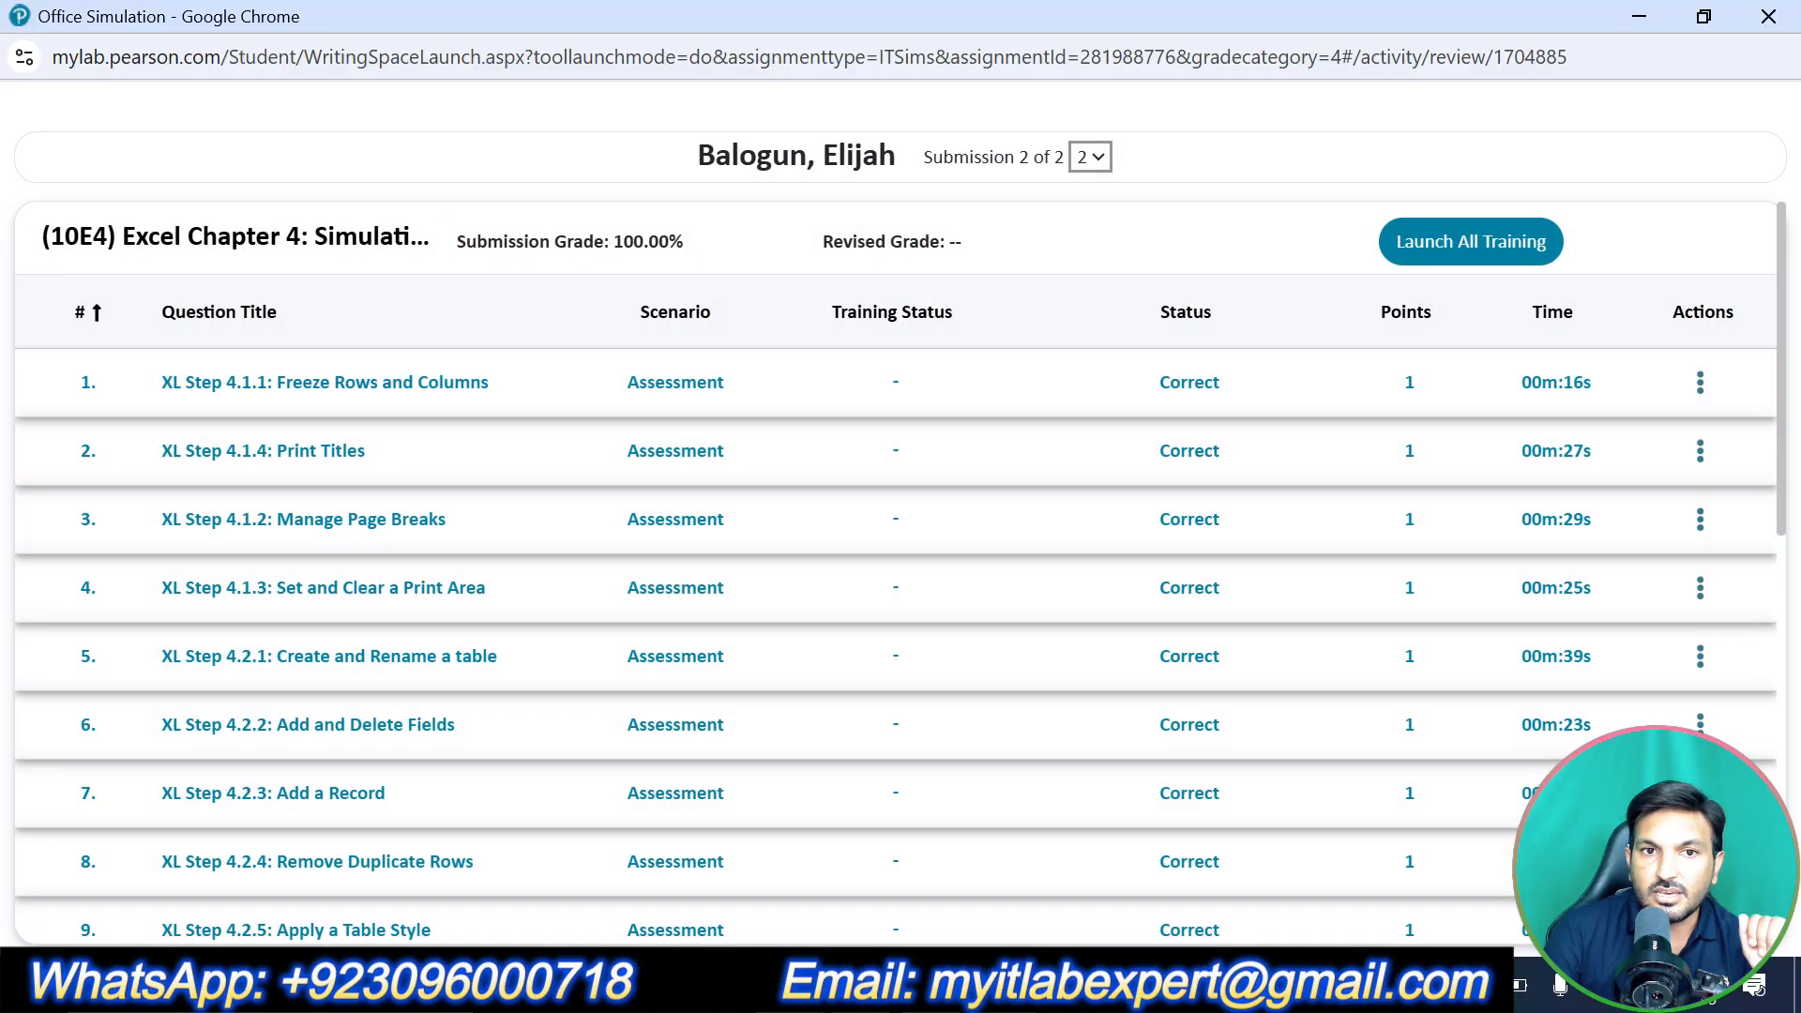
{"action": "left_click_drag", "start_coordinate": [458, 241], "coordinate": [750, 263]}
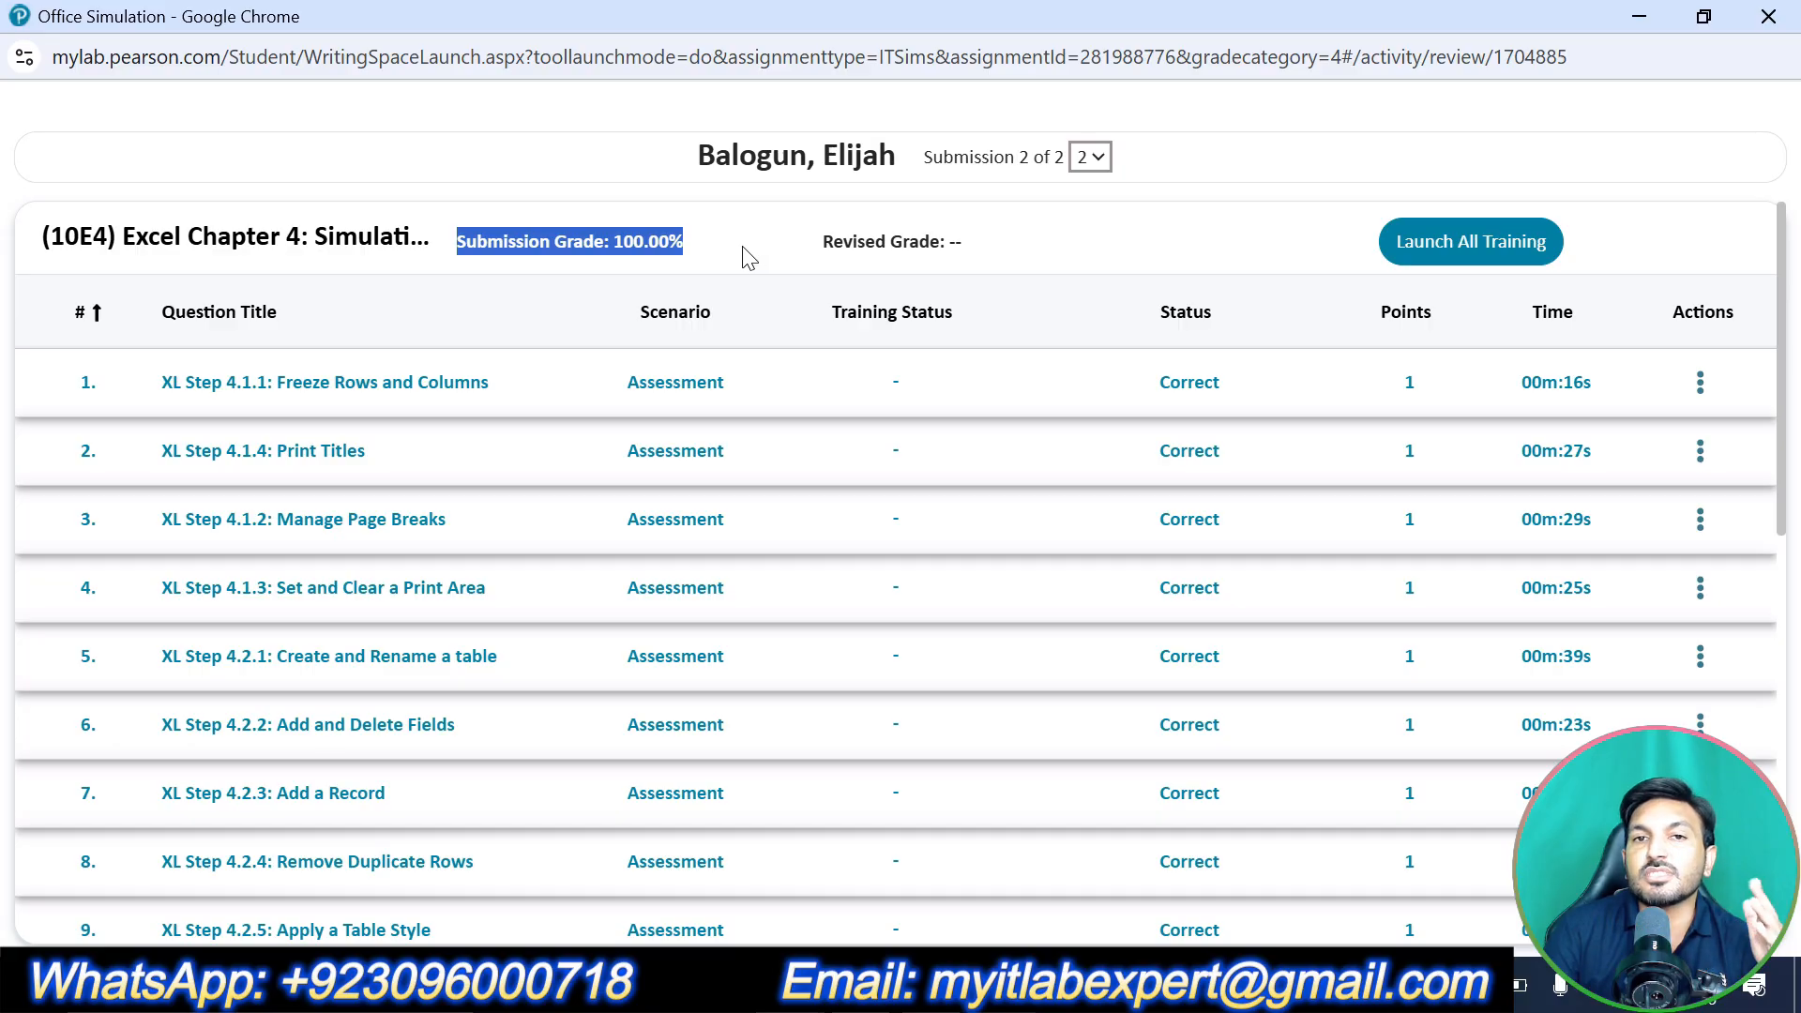